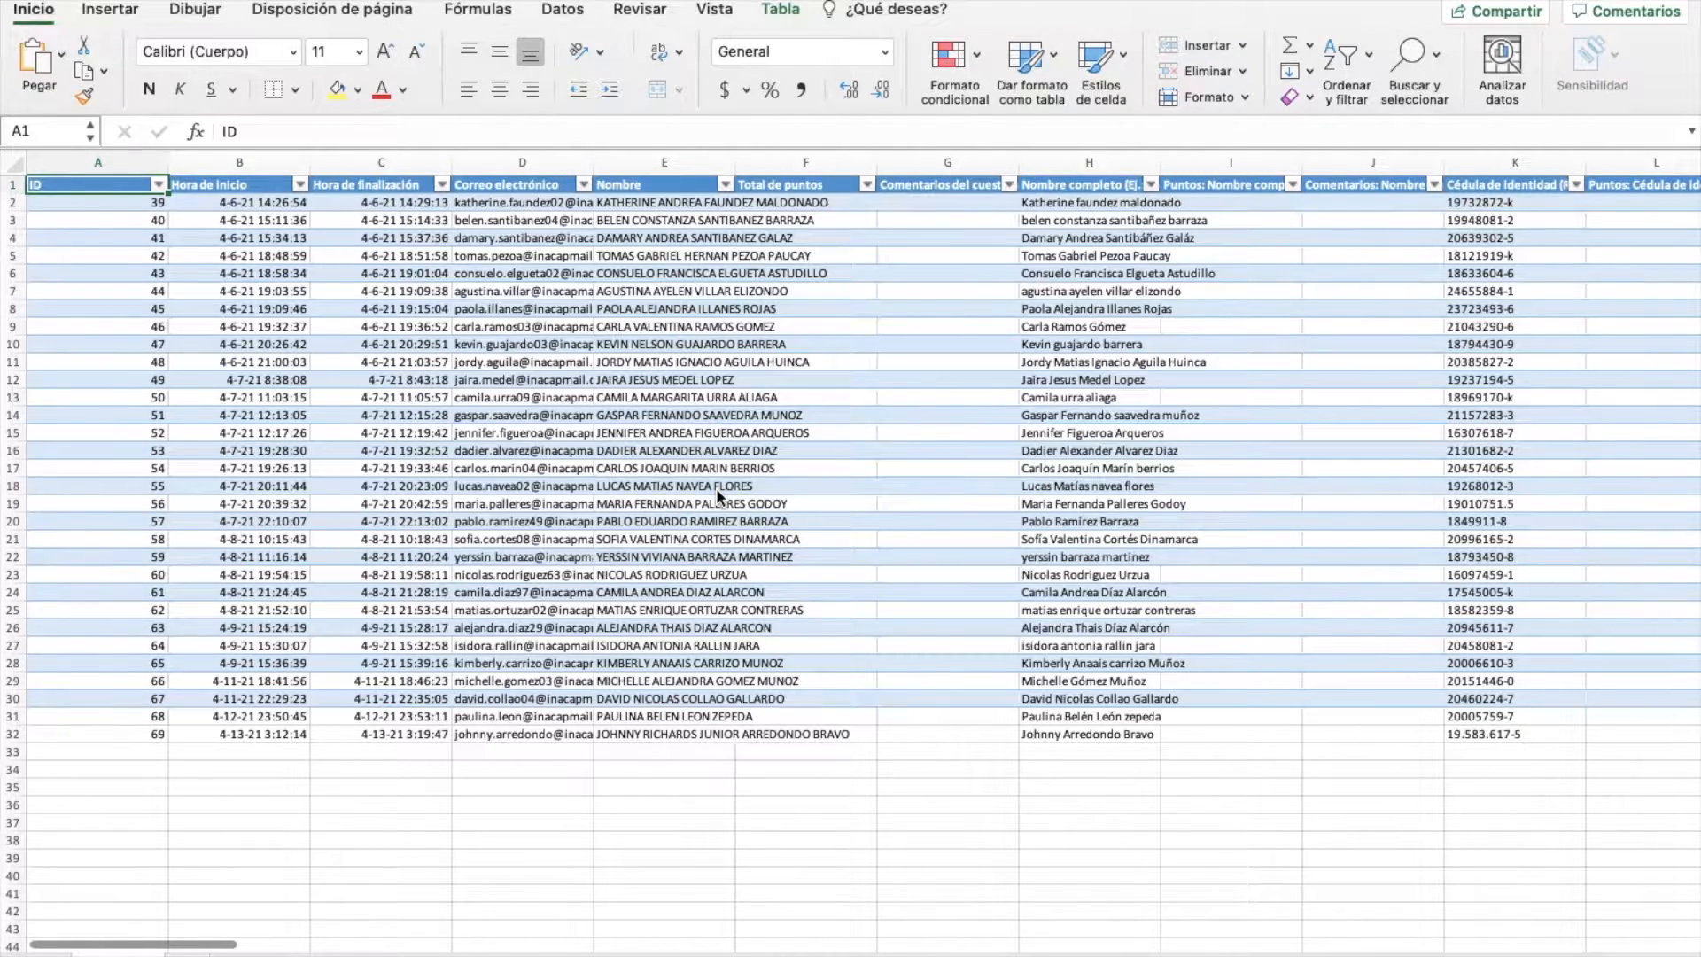
- Auto-fit all columns of the survey response sheet to their contents and centre every cell horizontally and vertically
{"action": "left_click", "coordinate": [12, 163]}
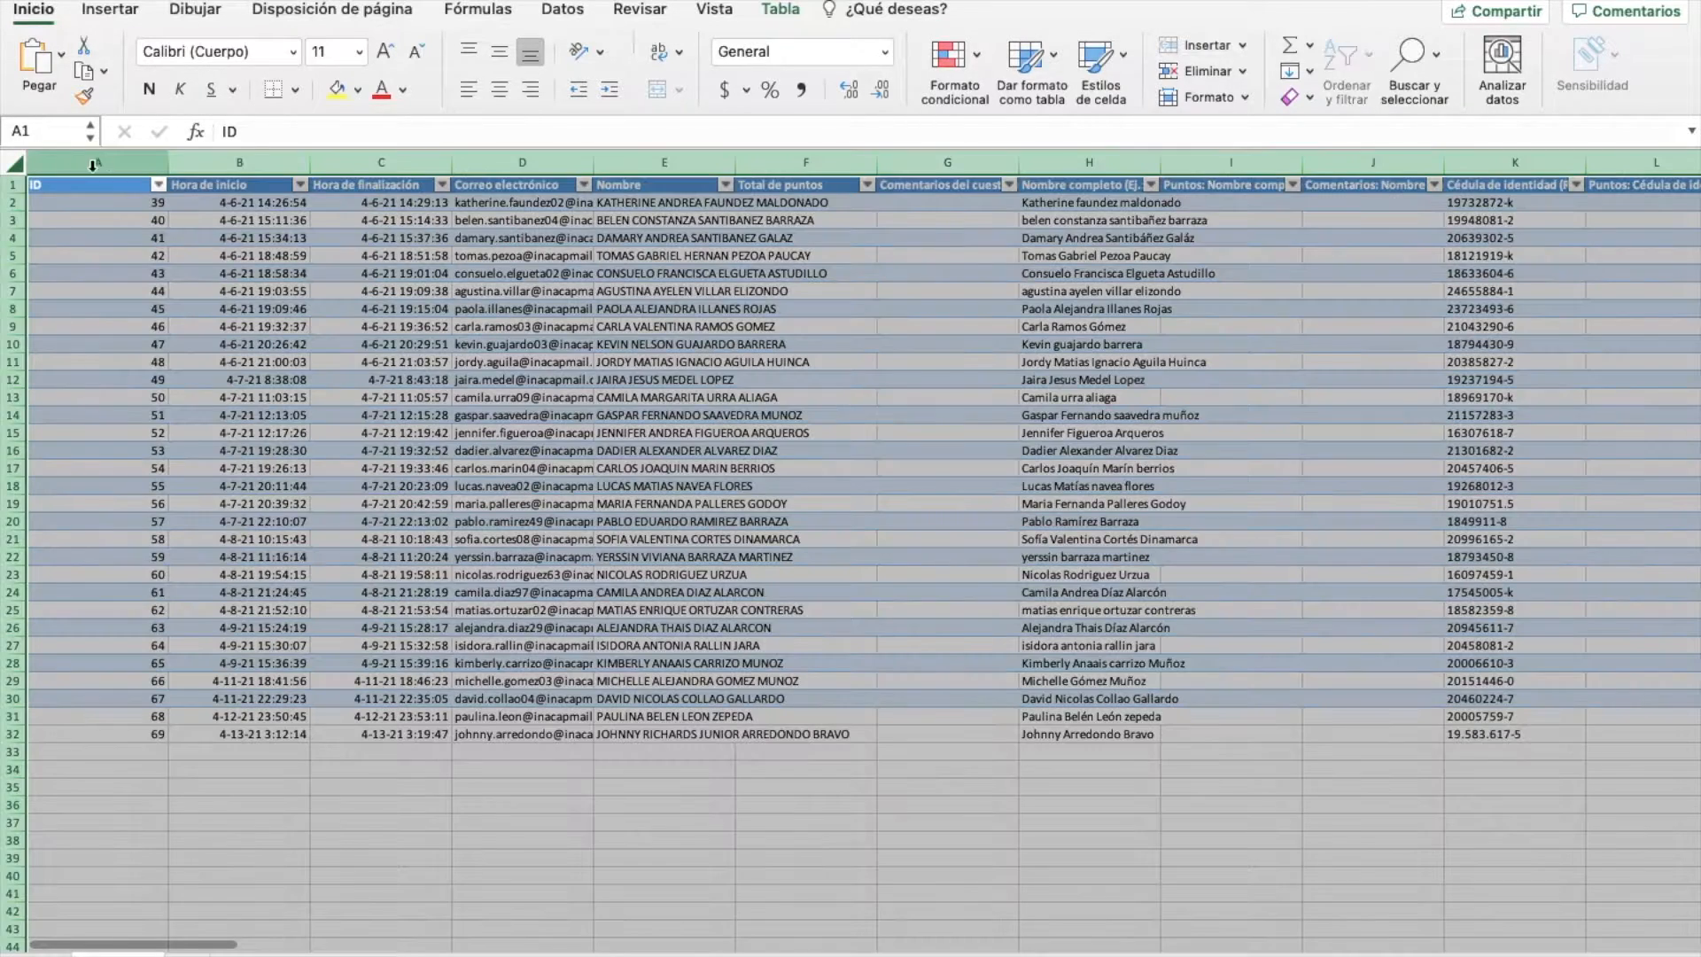
{"action": "double_click", "coordinate": [168, 162]}
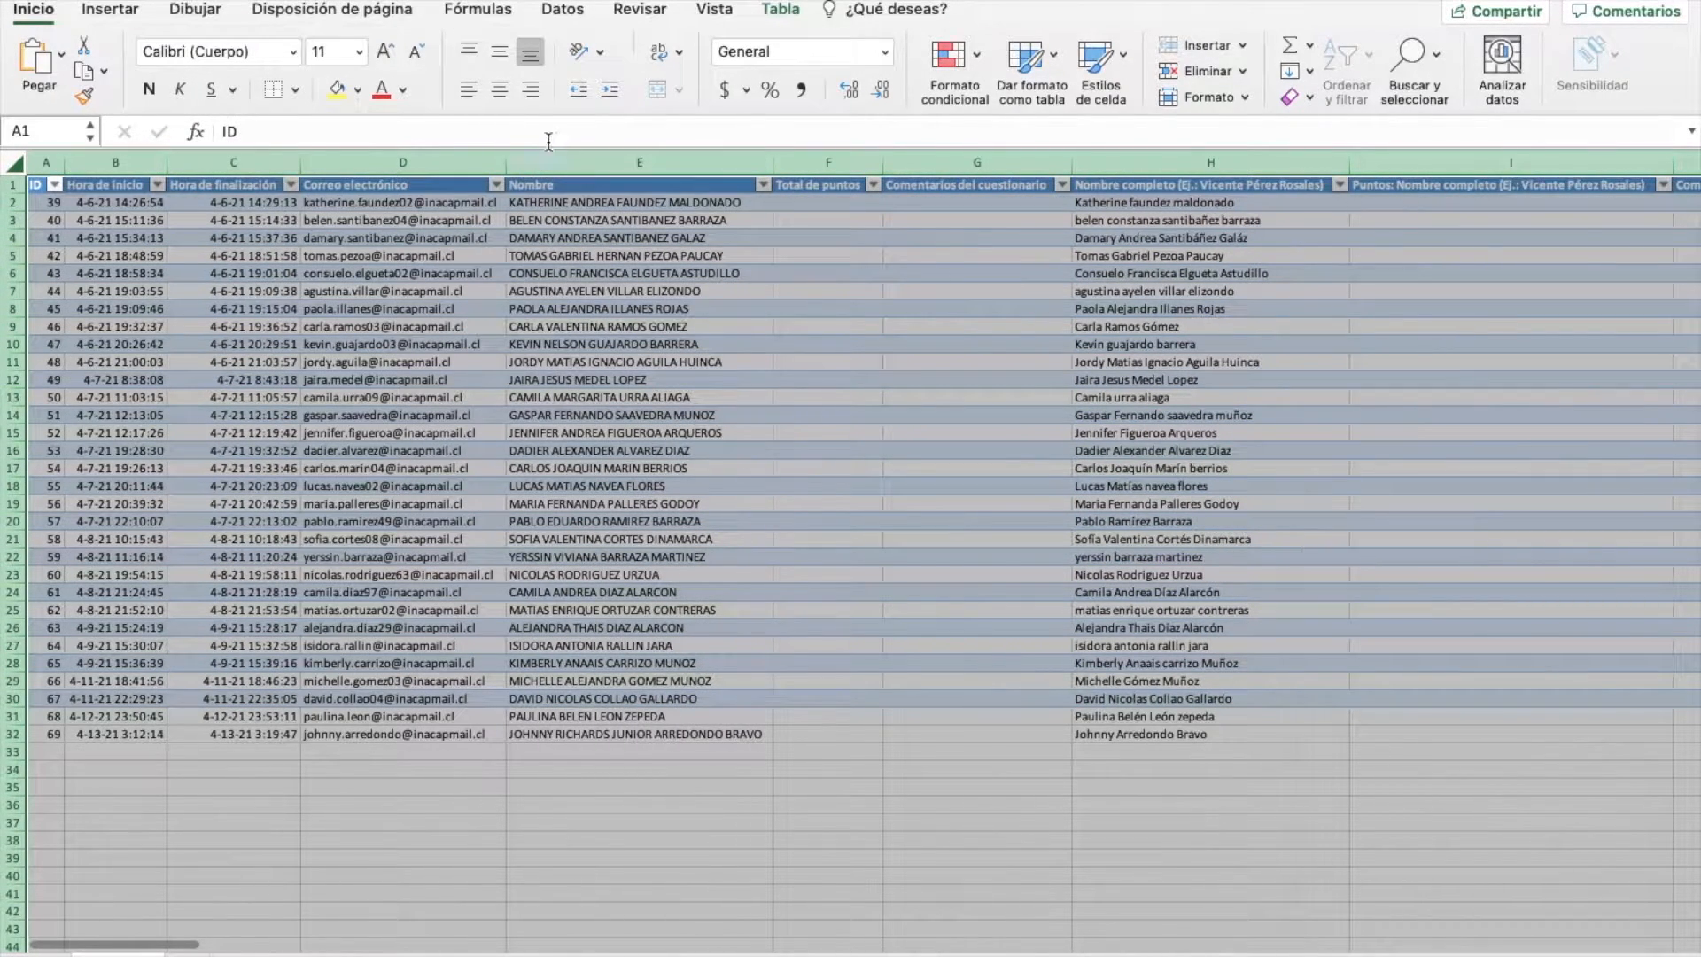
{"action": "left_click", "coordinate": [507, 97]}
{"action": "left_click", "coordinate": [498, 53]}
{"action": "left_click", "coordinate": [828, 380]}
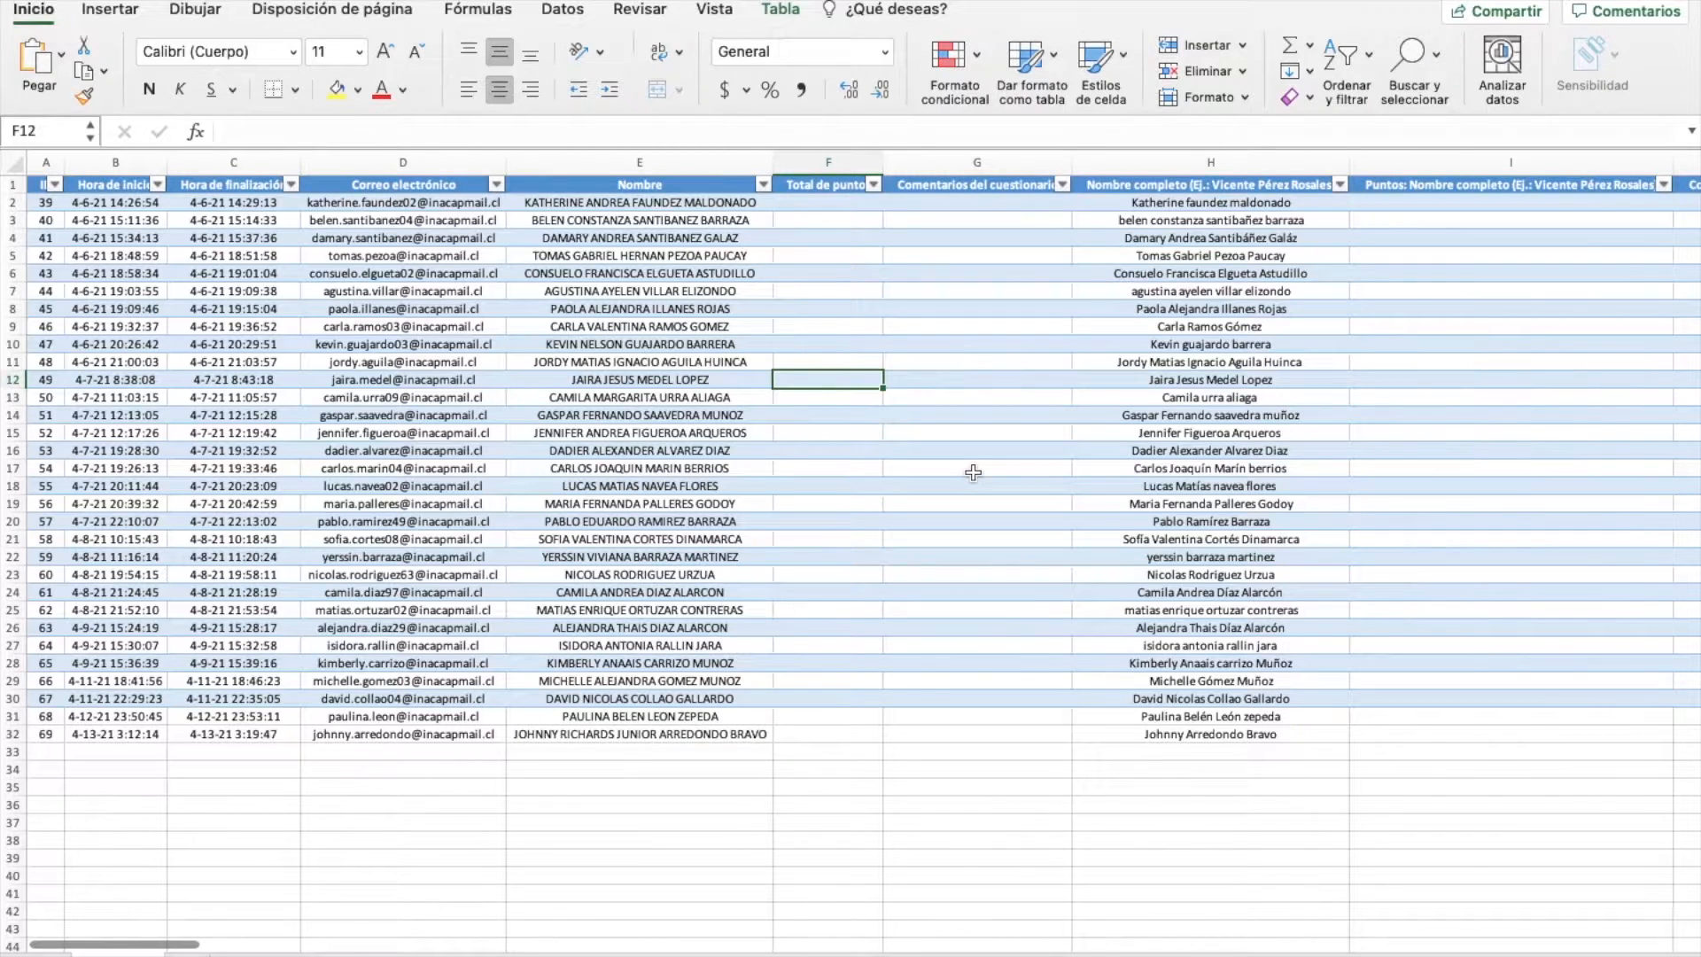
- Review the survey's question columns from the full name through the career questions to the "¿Cuáles?" answers
{"action": "scroll", "coordinate": [973, 472], "scroll_direction": "right", "scroll_amount": 15}
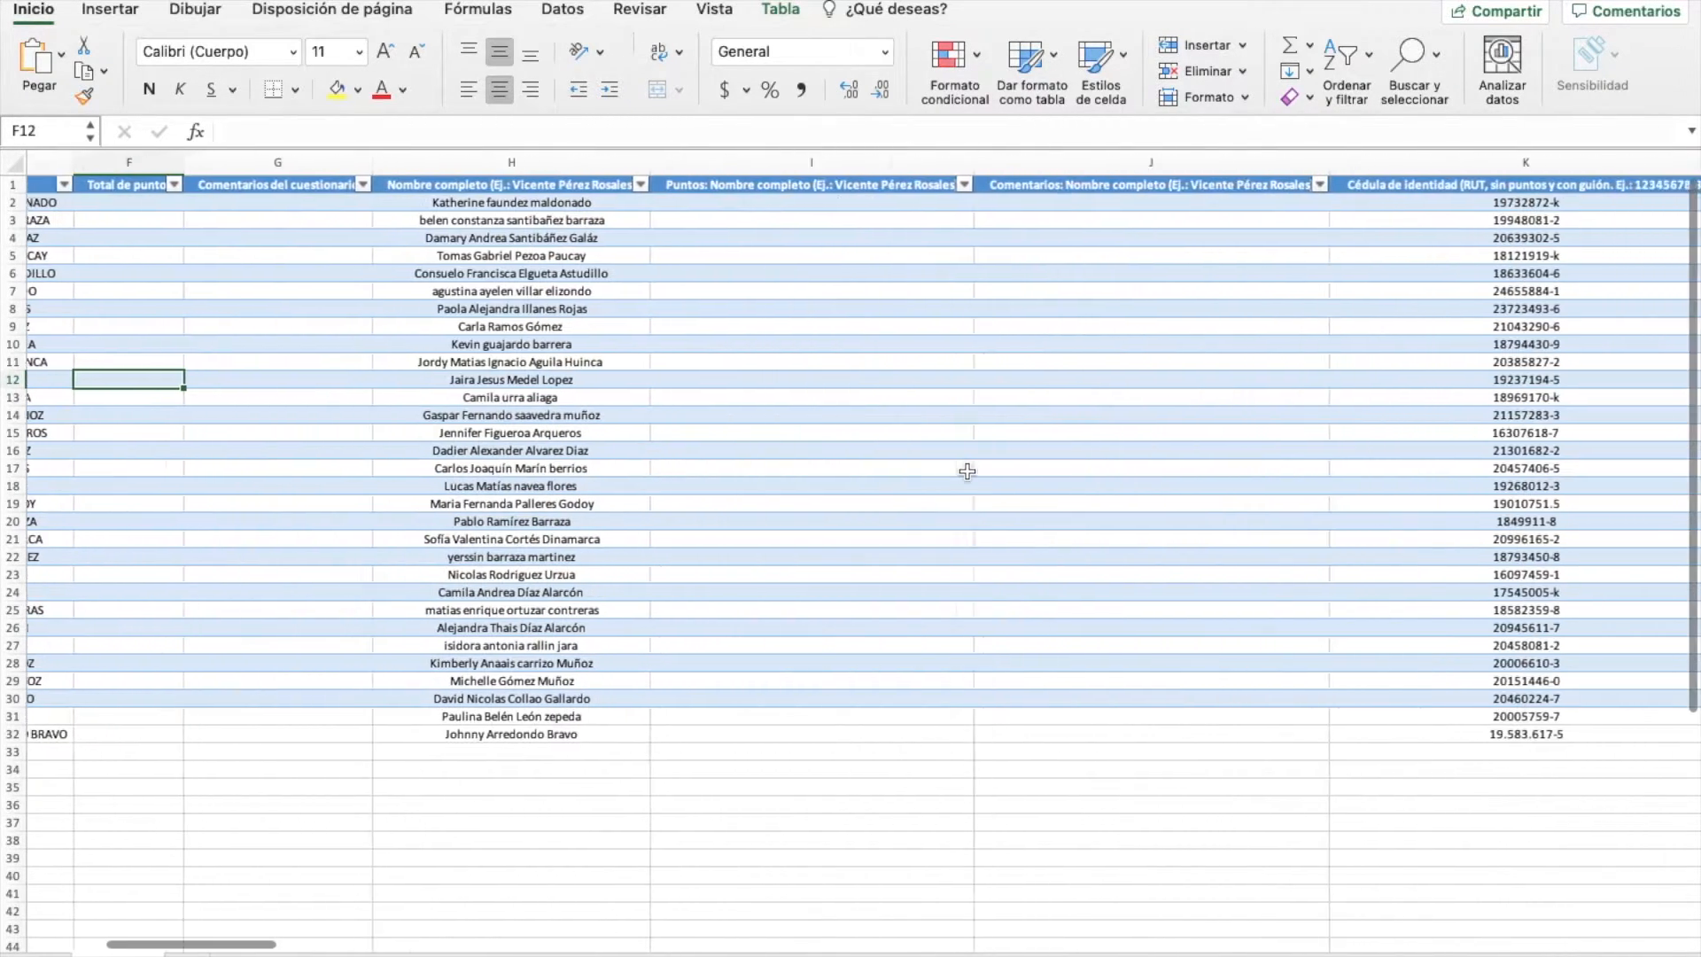
{"action": "scroll", "coordinate": [951, 471], "scroll_direction": "right", "scroll_amount": 10}
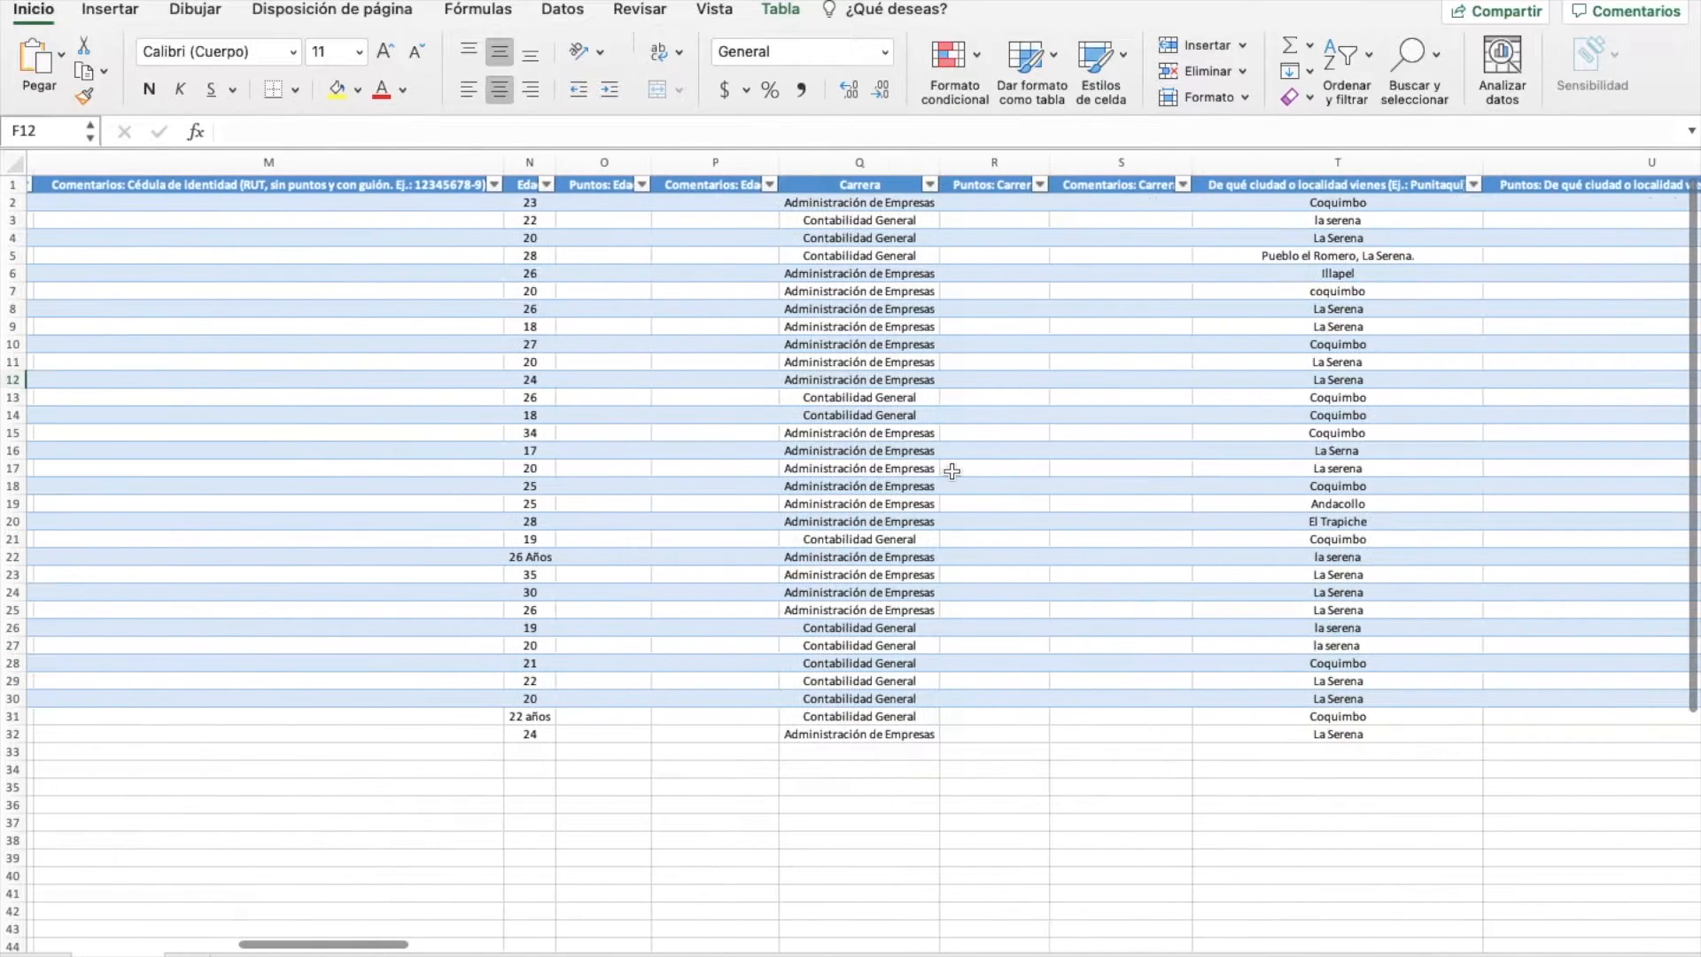
{"action": "scroll", "coordinate": [951, 471], "scroll_direction": "right", "scroll_amount": 15}
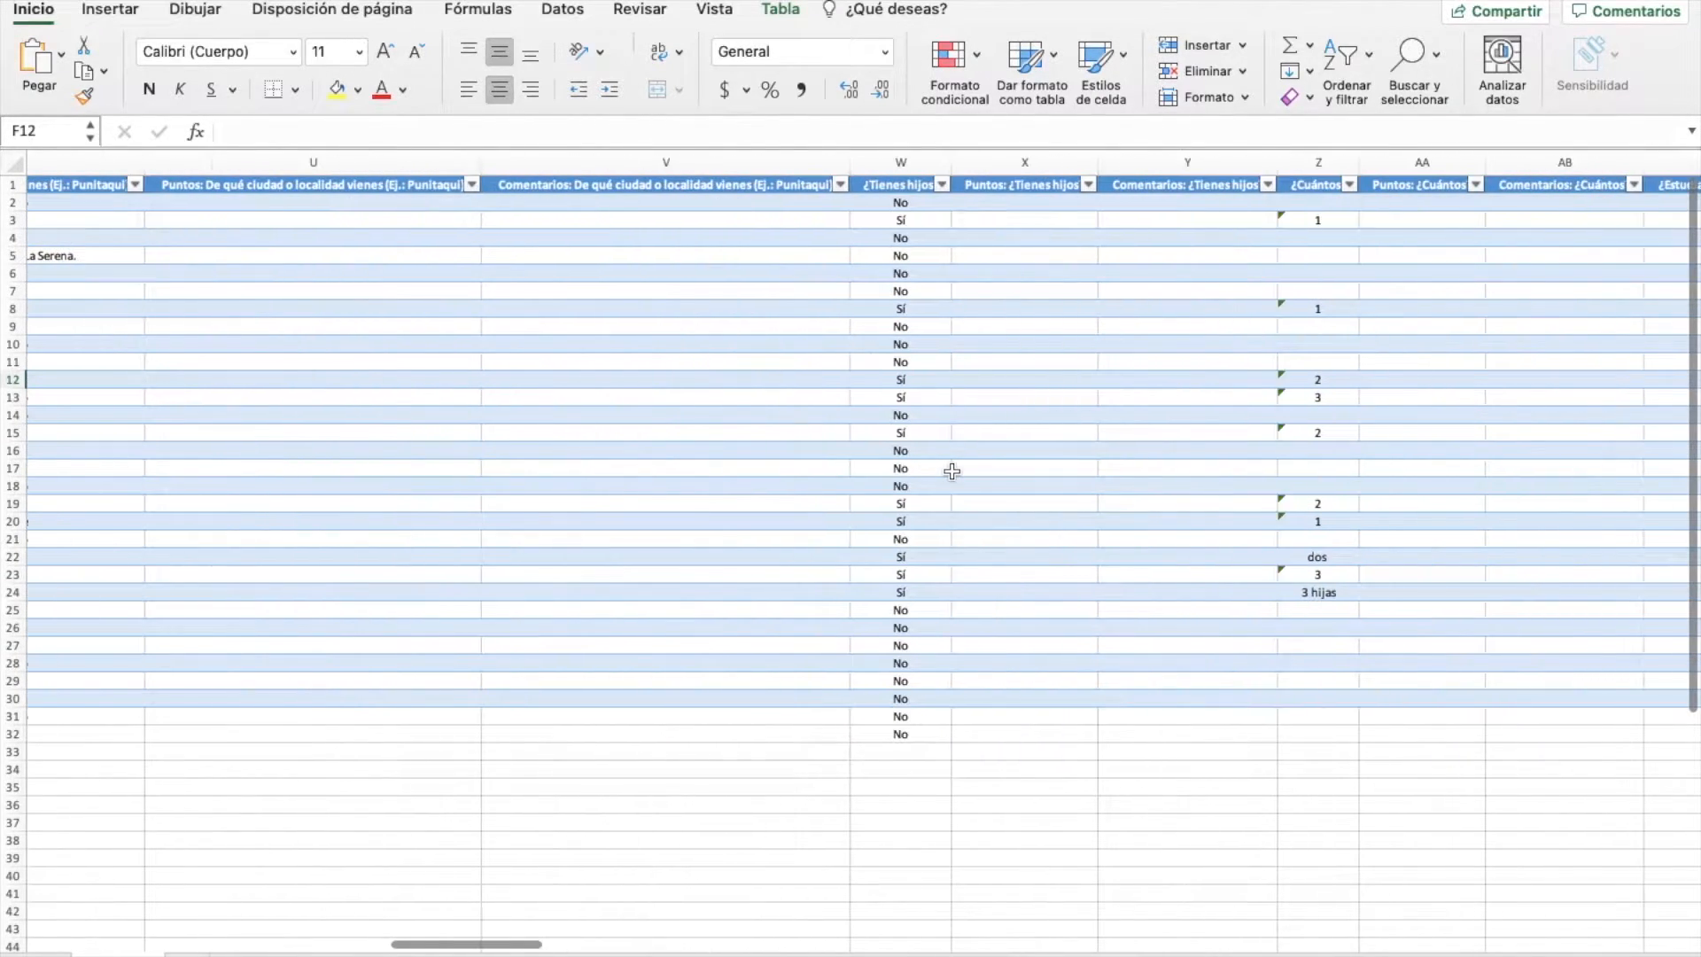
{"action": "scroll", "coordinate": [950, 471], "scroll_direction": "right", "scroll_amount": 10}
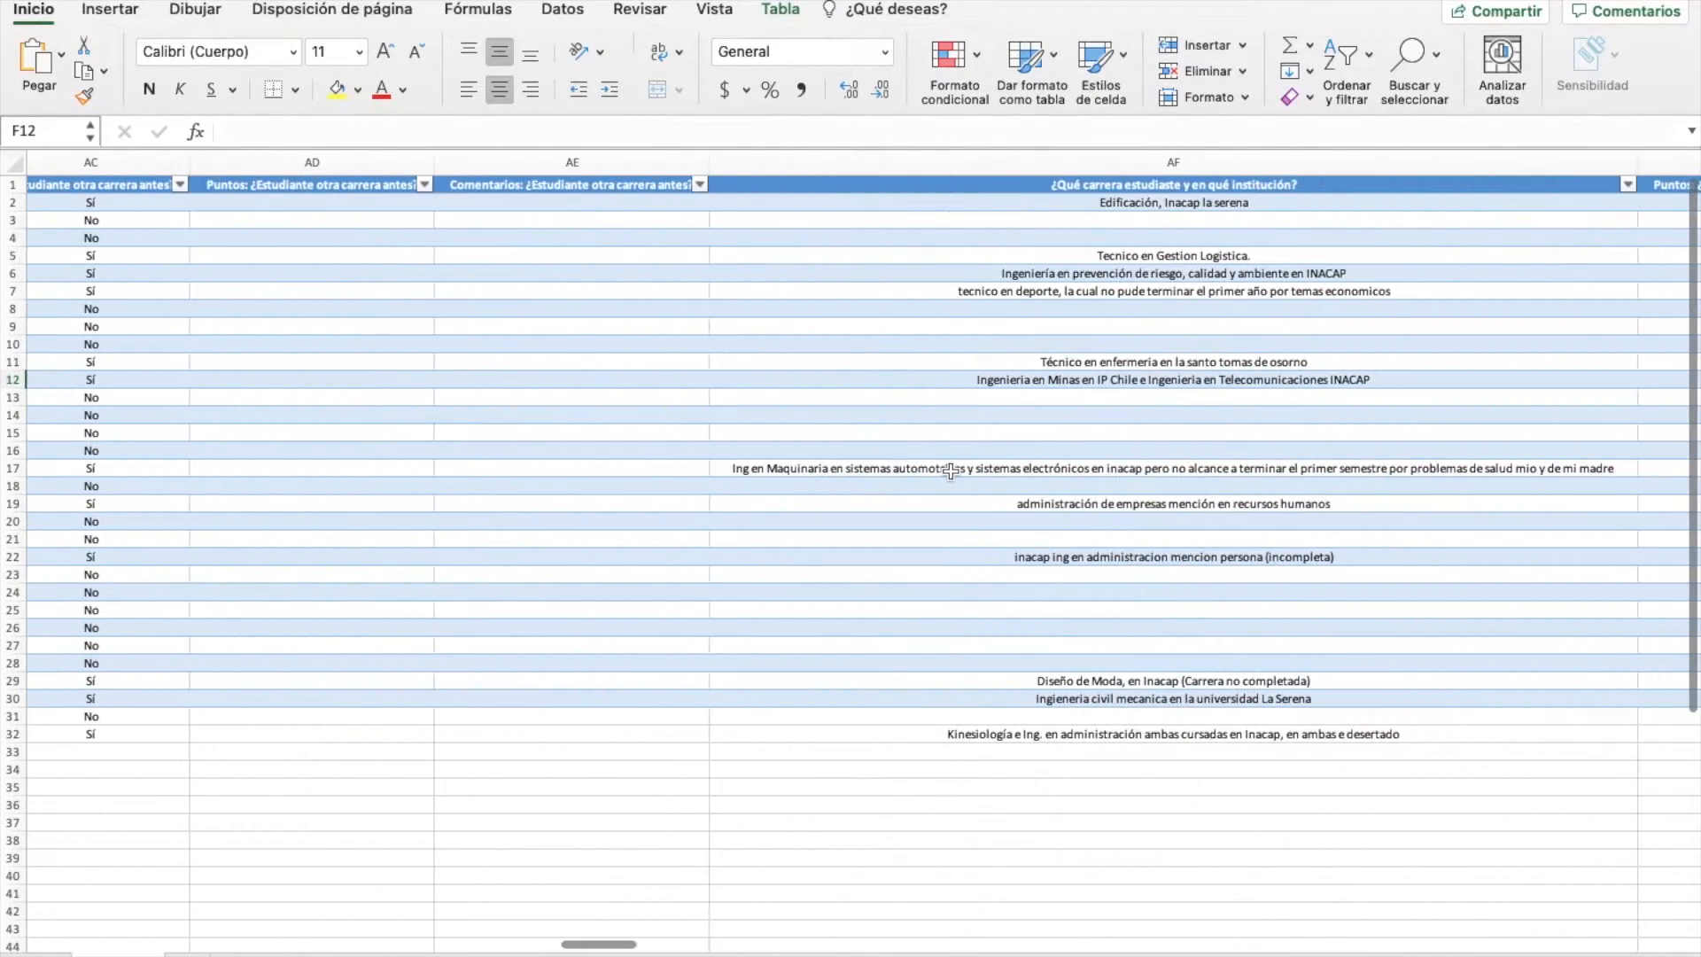
{"action": "left_click", "coordinate": [1040, 186]}
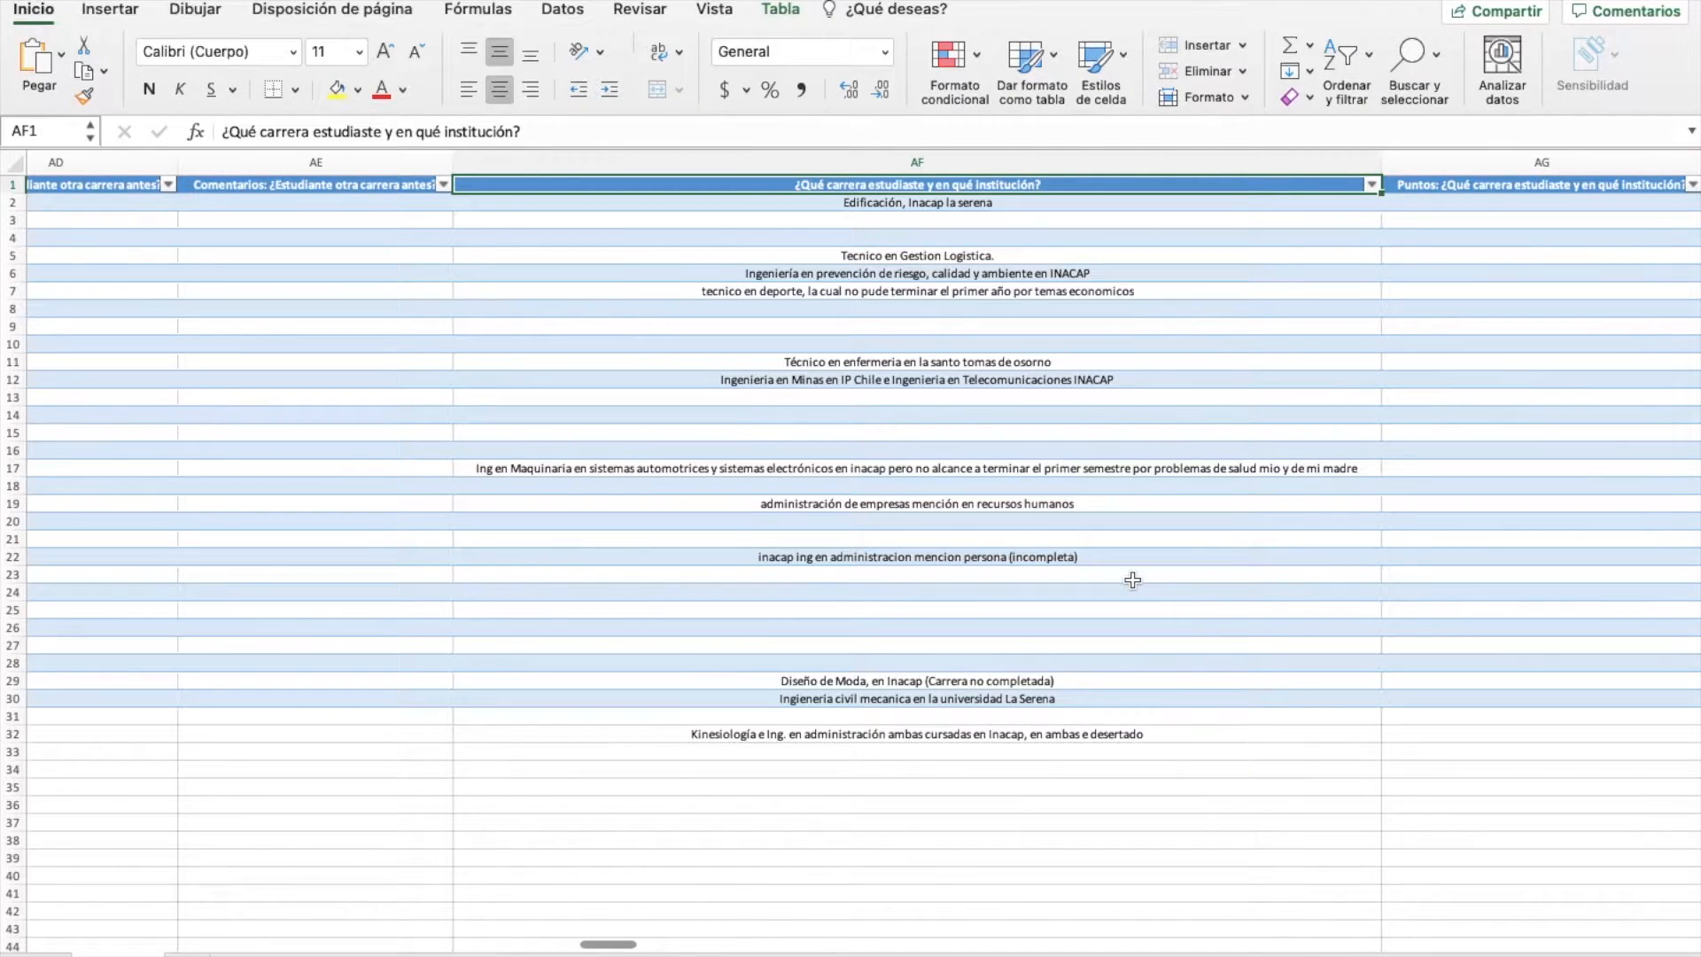
{"action": "scroll", "coordinate": [1133, 579], "scroll_direction": "right", "scroll_amount": 15}
{"action": "scroll", "coordinate": [1131, 579], "scroll_direction": "right", "scroll_amount": 3}
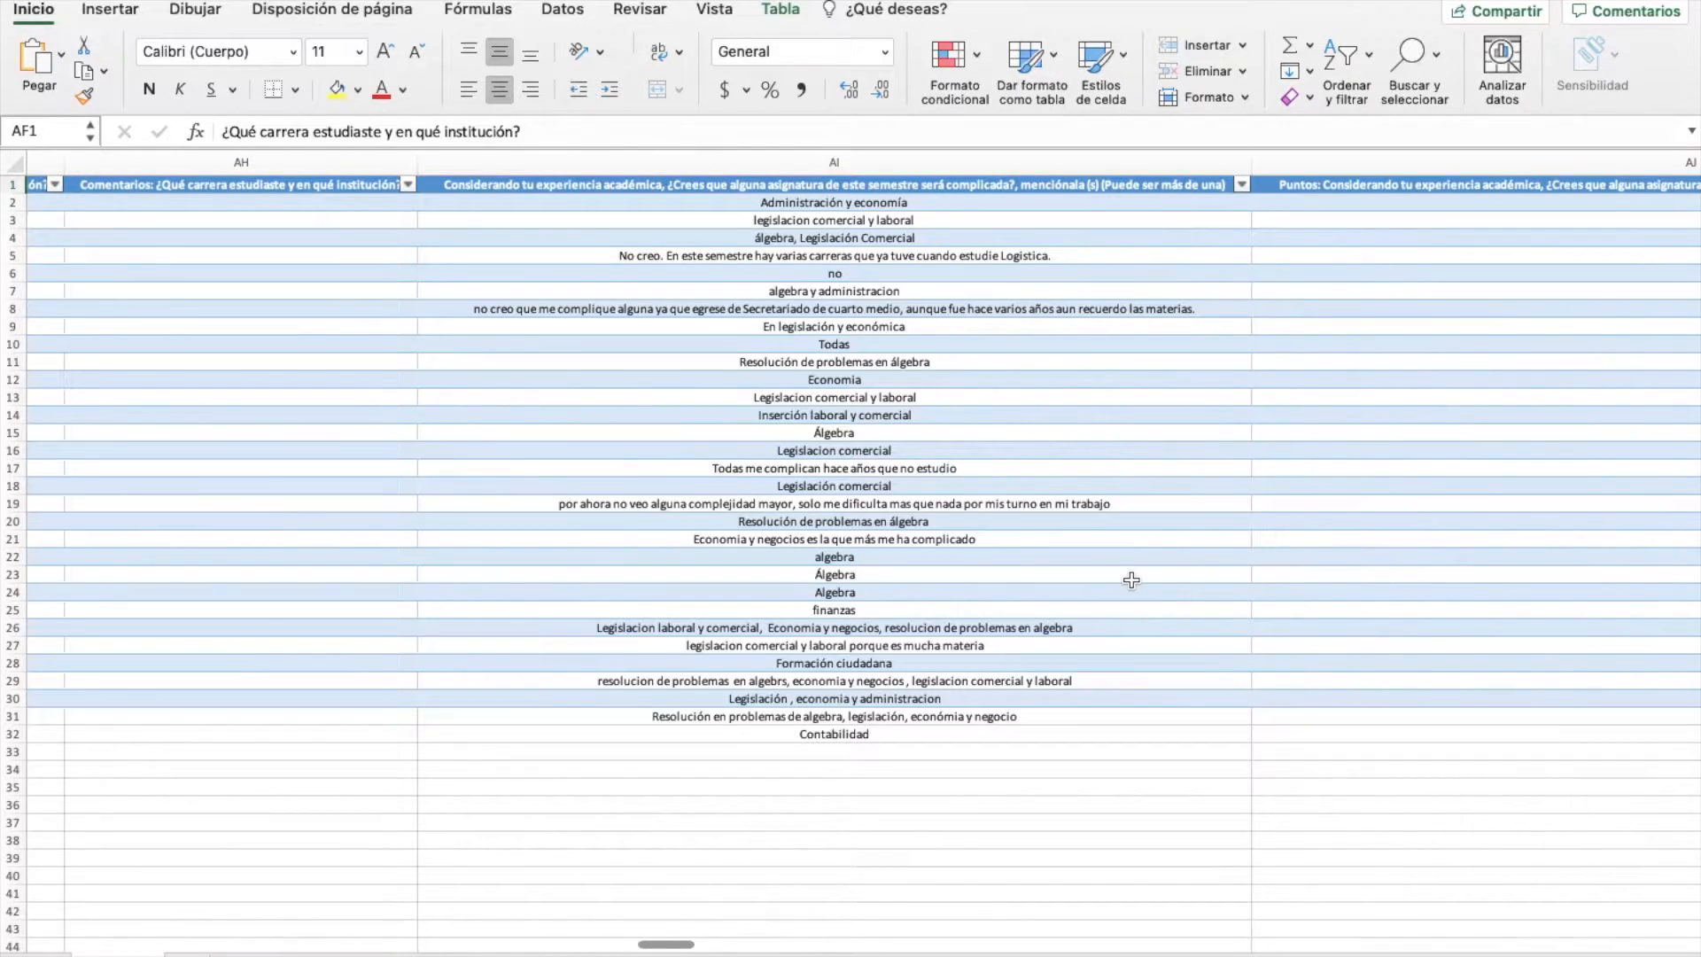
{"action": "scroll", "coordinate": [1132, 580], "scroll_direction": "right", "scroll_amount": 15}
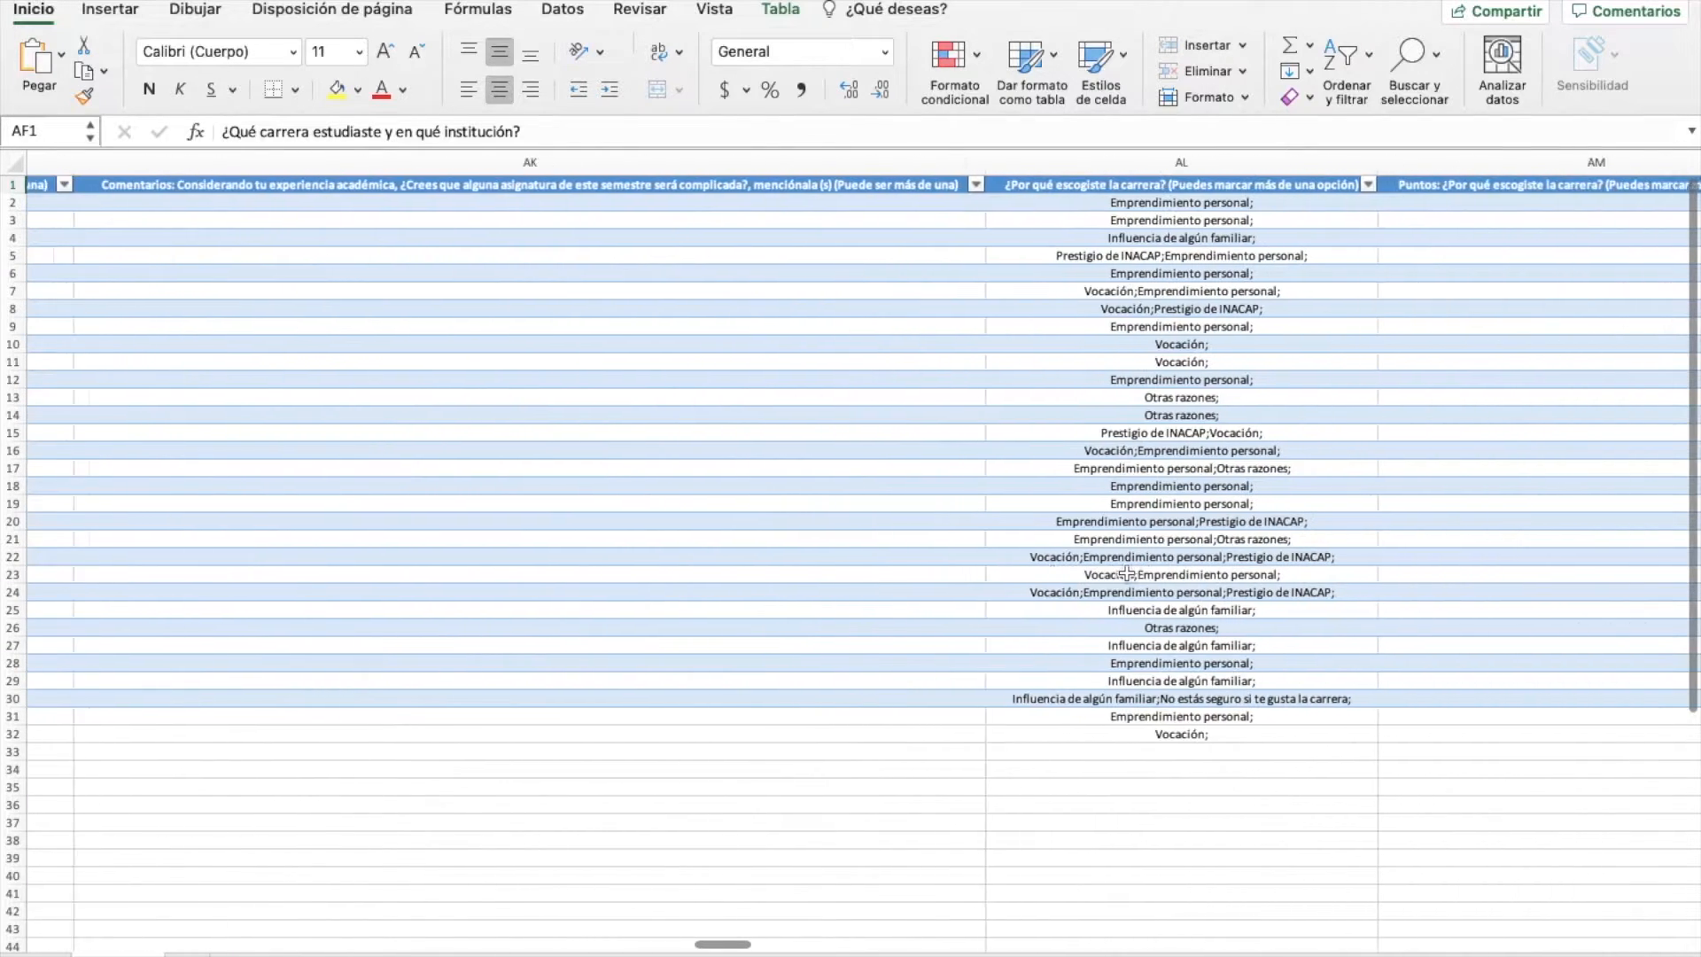
{"action": "scroll", "coordinate": [1126, 573], "scroll_direction": "right", "scroll_amount": 5}
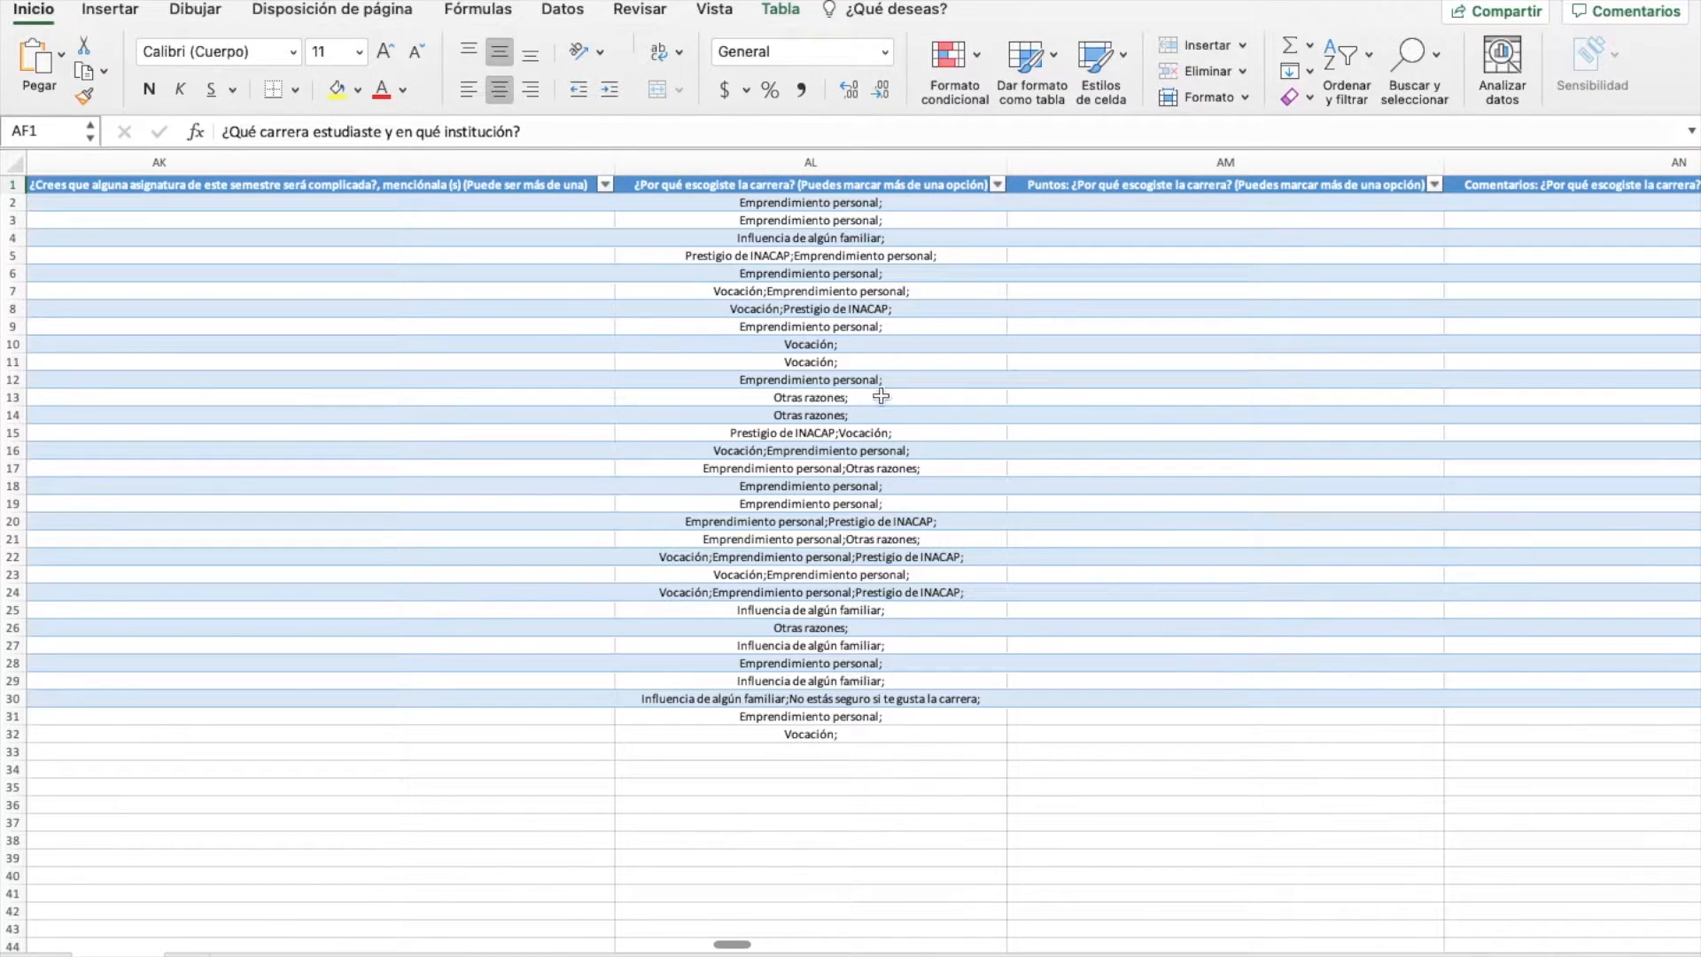
{"action": "scroll", "coordinate": [879, 396], "scroll_direction": "right", "scroll_amount": 15}
{"action": "scroll", "coordinate": [879, 396], "scroll_direction": "right", "scroll_amount": 1}
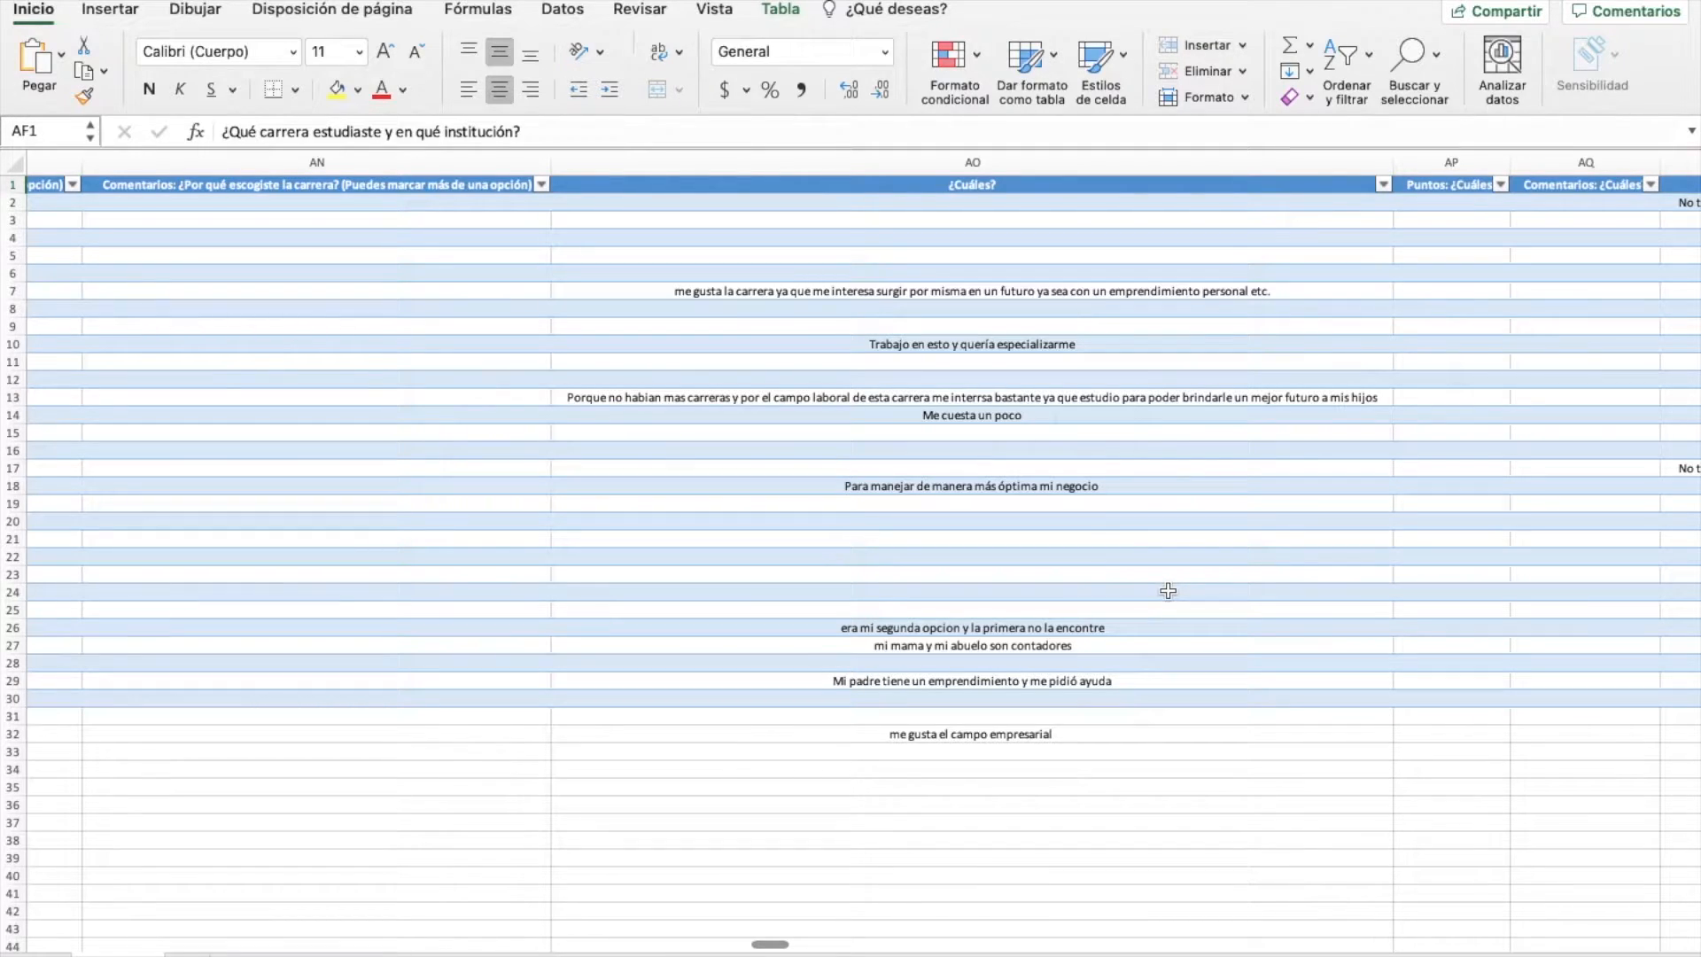
- Return to the first columns and examine "Total de puntos" and "Comentarios del cuestionario"
{"action": "scroll", "coordinate": [1168, 591], "scroll_direction": "left", "scroll_amount": 10}
{"action": "scroll", "coordinate": [1063, 575], "scroll_direction": "left", "scroll_amount": 15}
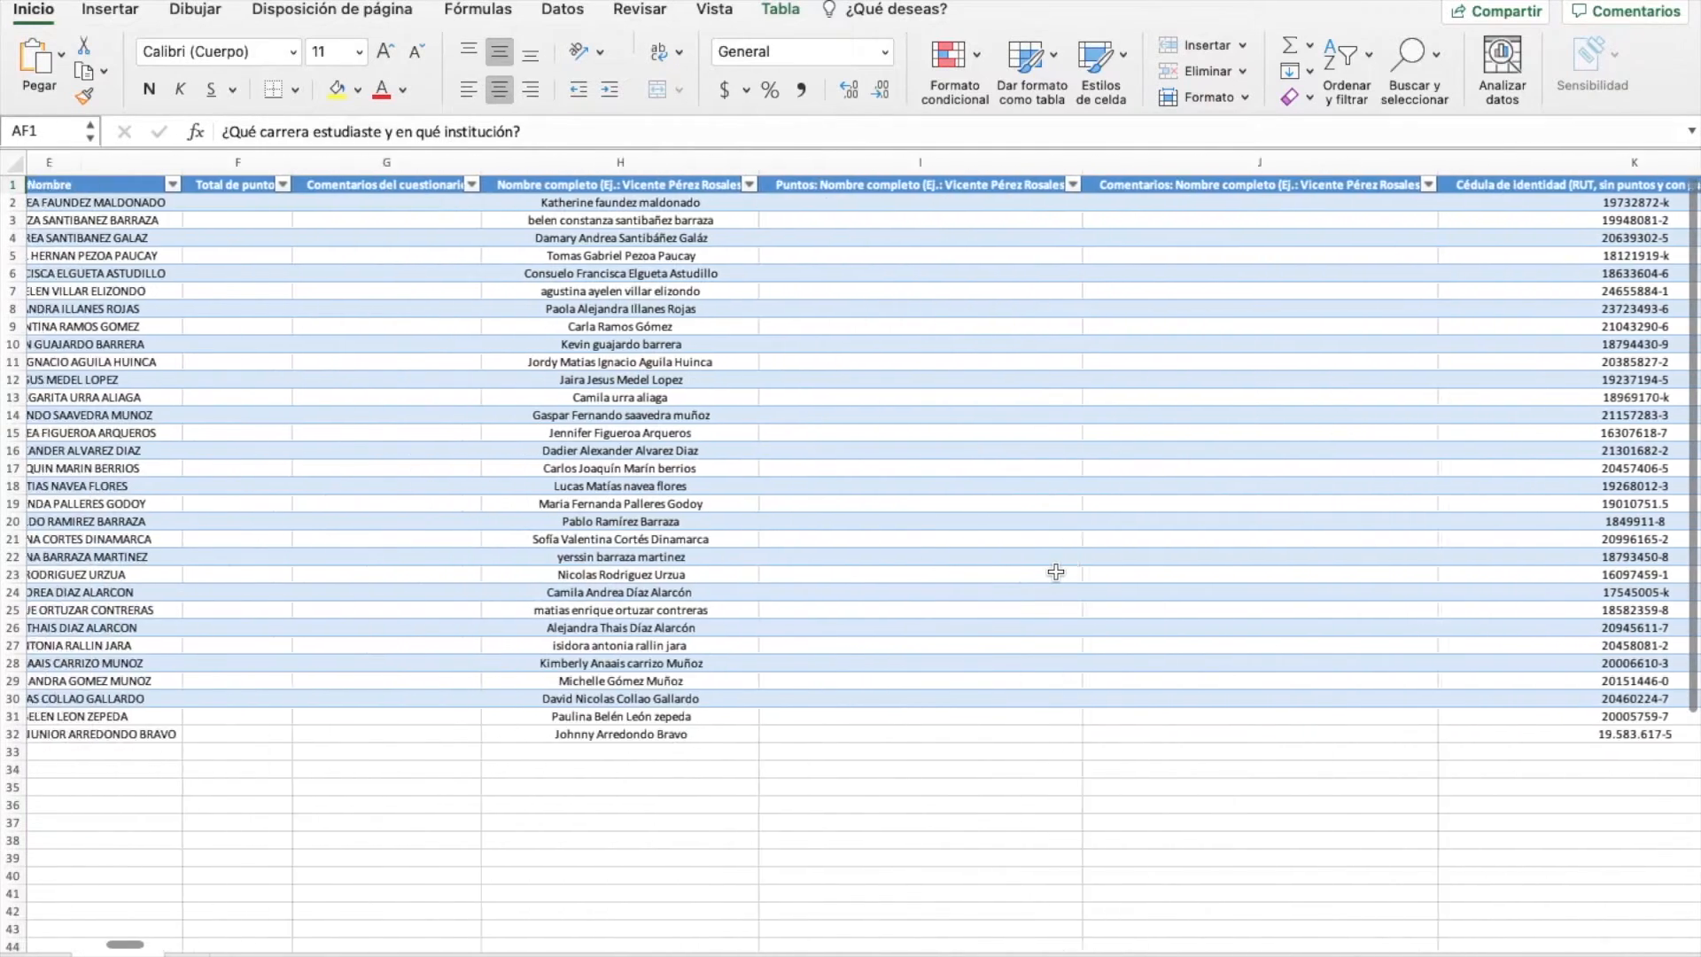
{"action": "scroll", "coordinate": [1054, 572], "scroll_direction": "left", "scroll_amount": 5}
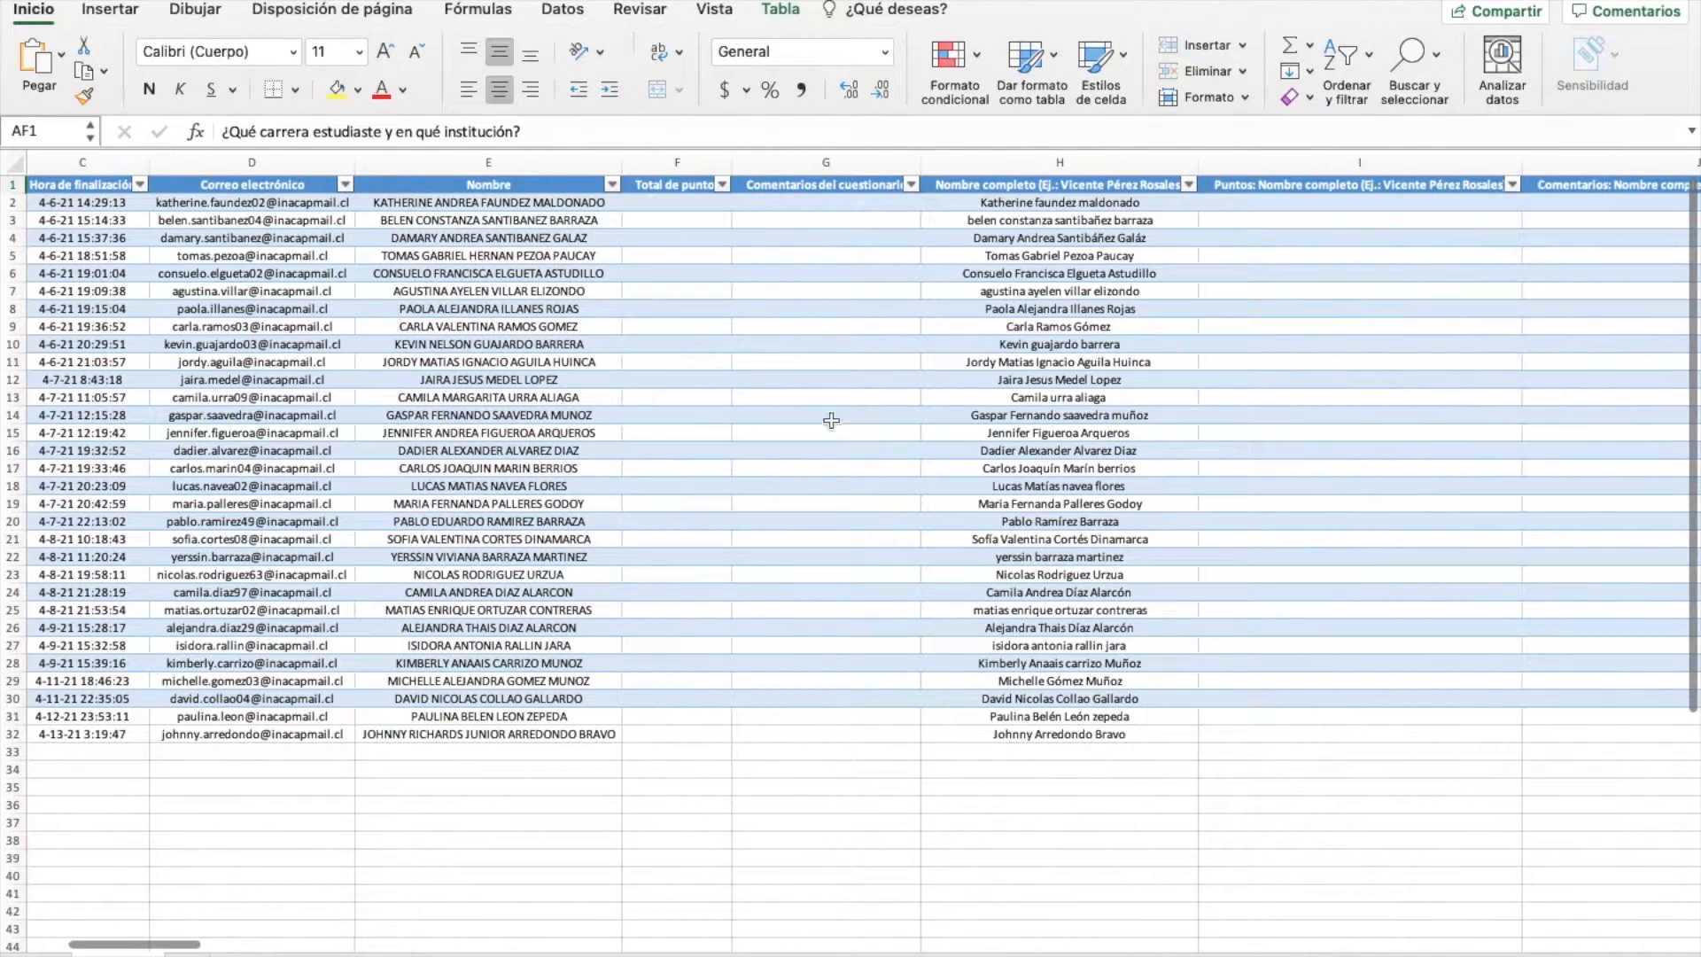
{"action": "left_click", "coordinate": [664, 257]}
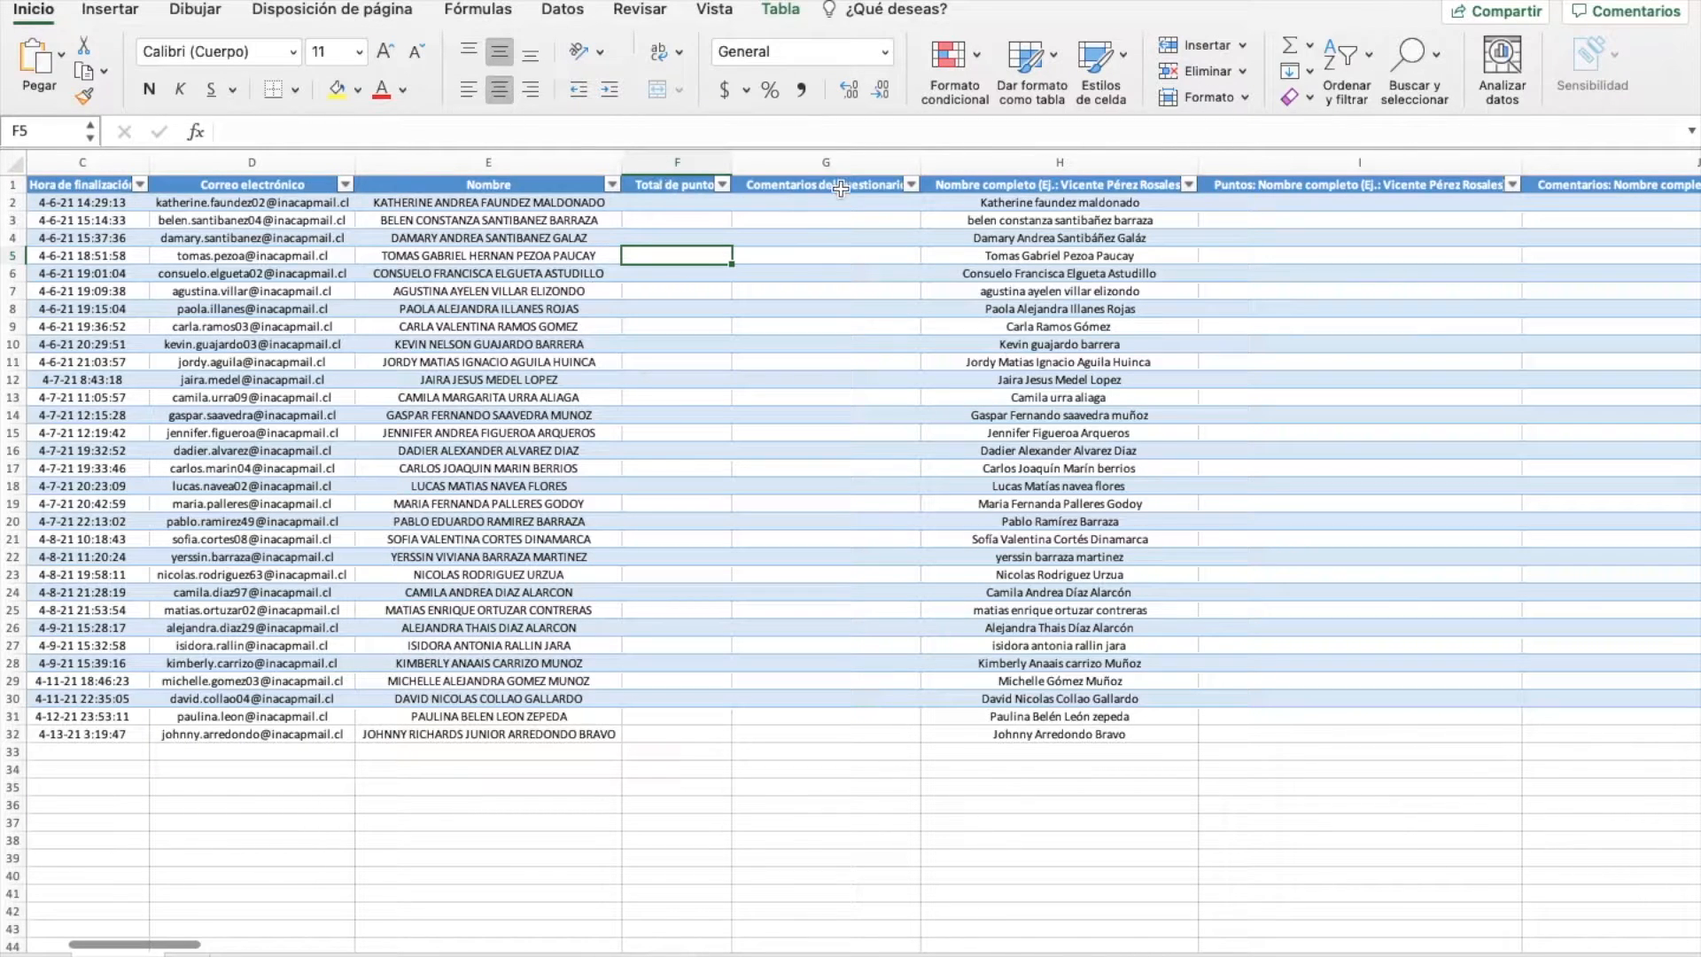
{"action": "left_click", "coordinate": [823, 292]}
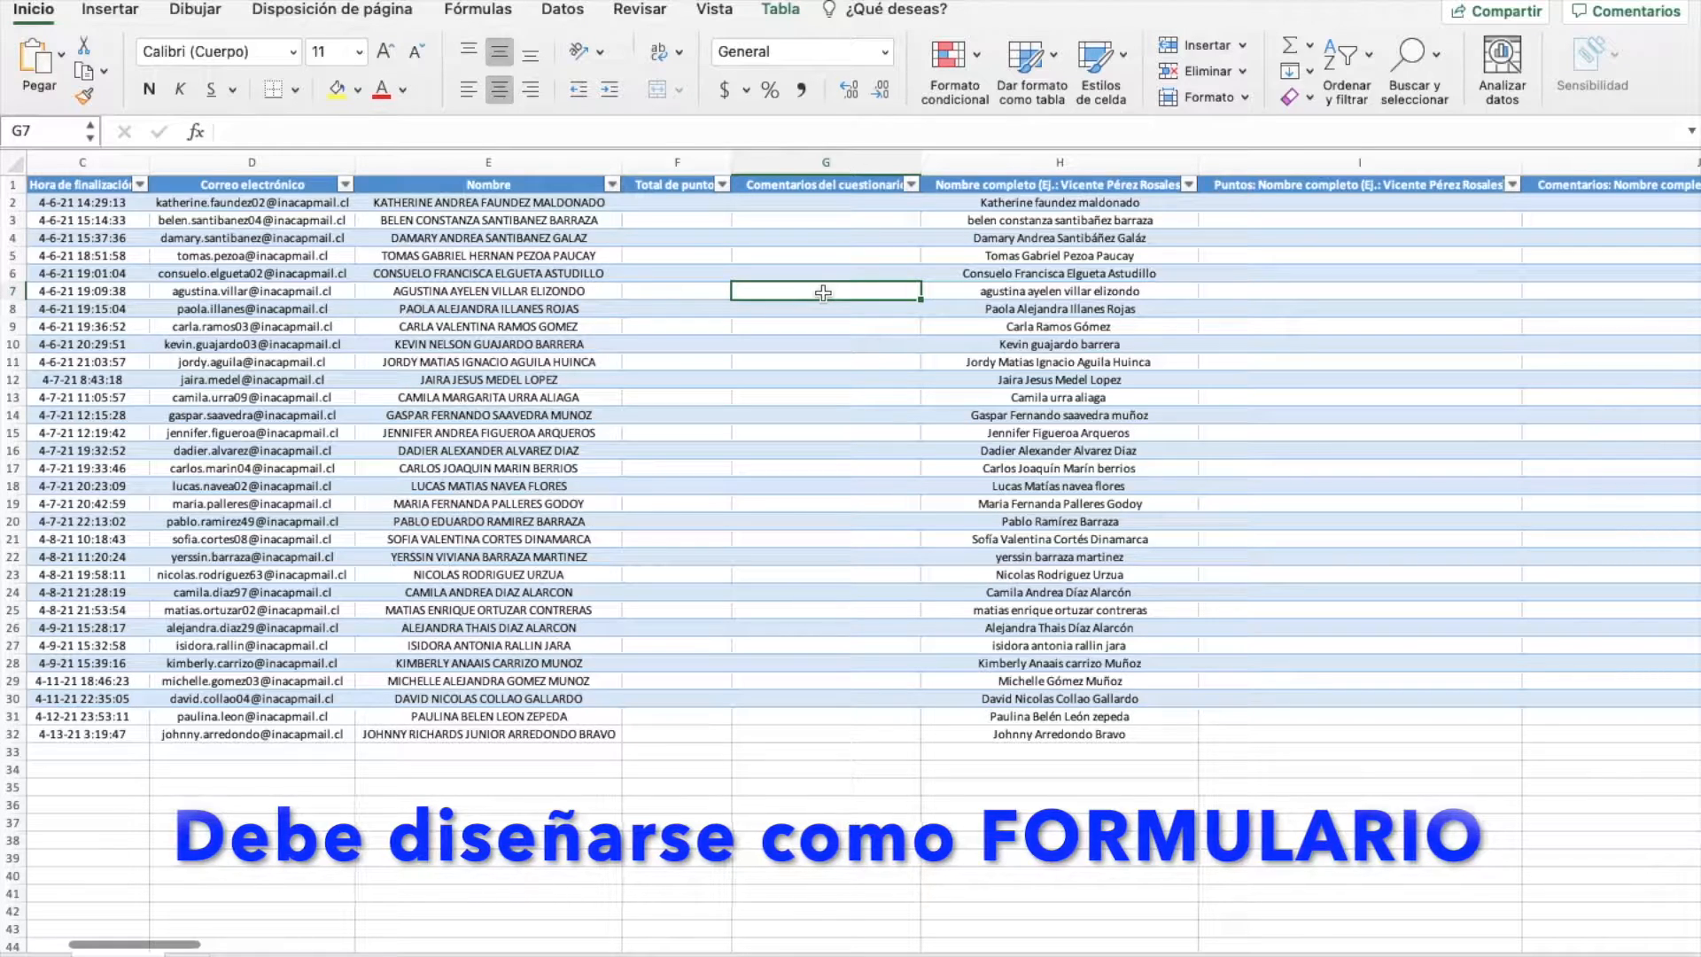
{"action": "left_click", "coordinate": [801, 321]}
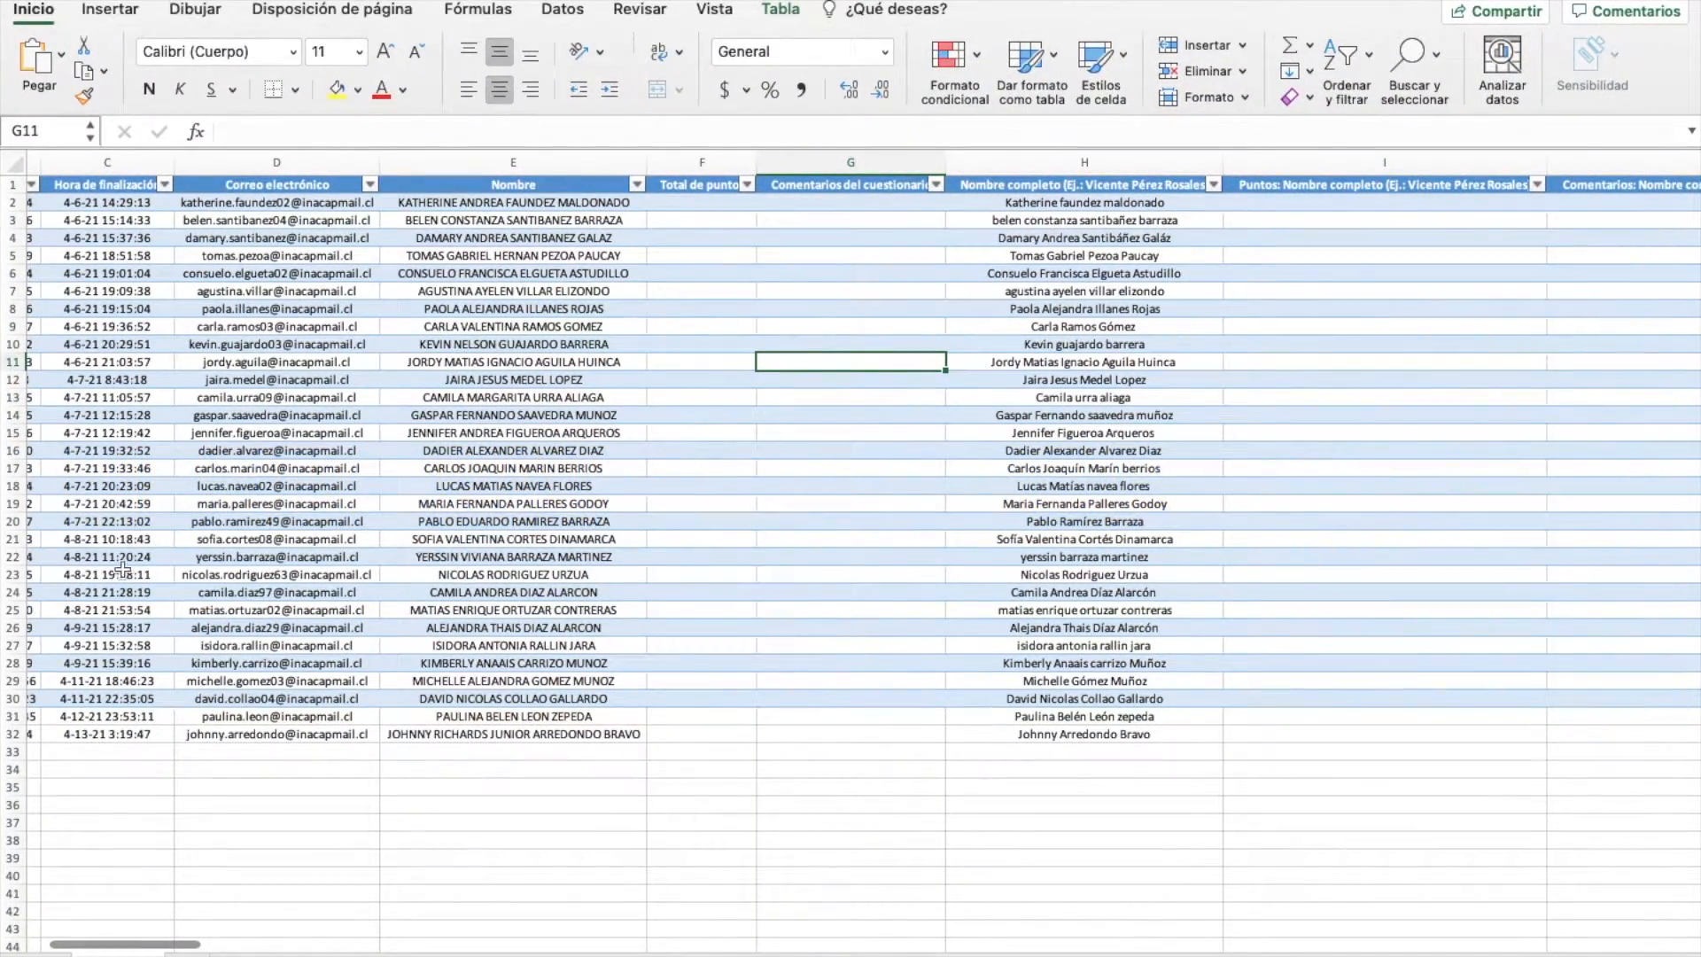
{"action": "scroll", "coordinate": [264, 302], "scroll_direction": "left", "scroll_amount": 3}
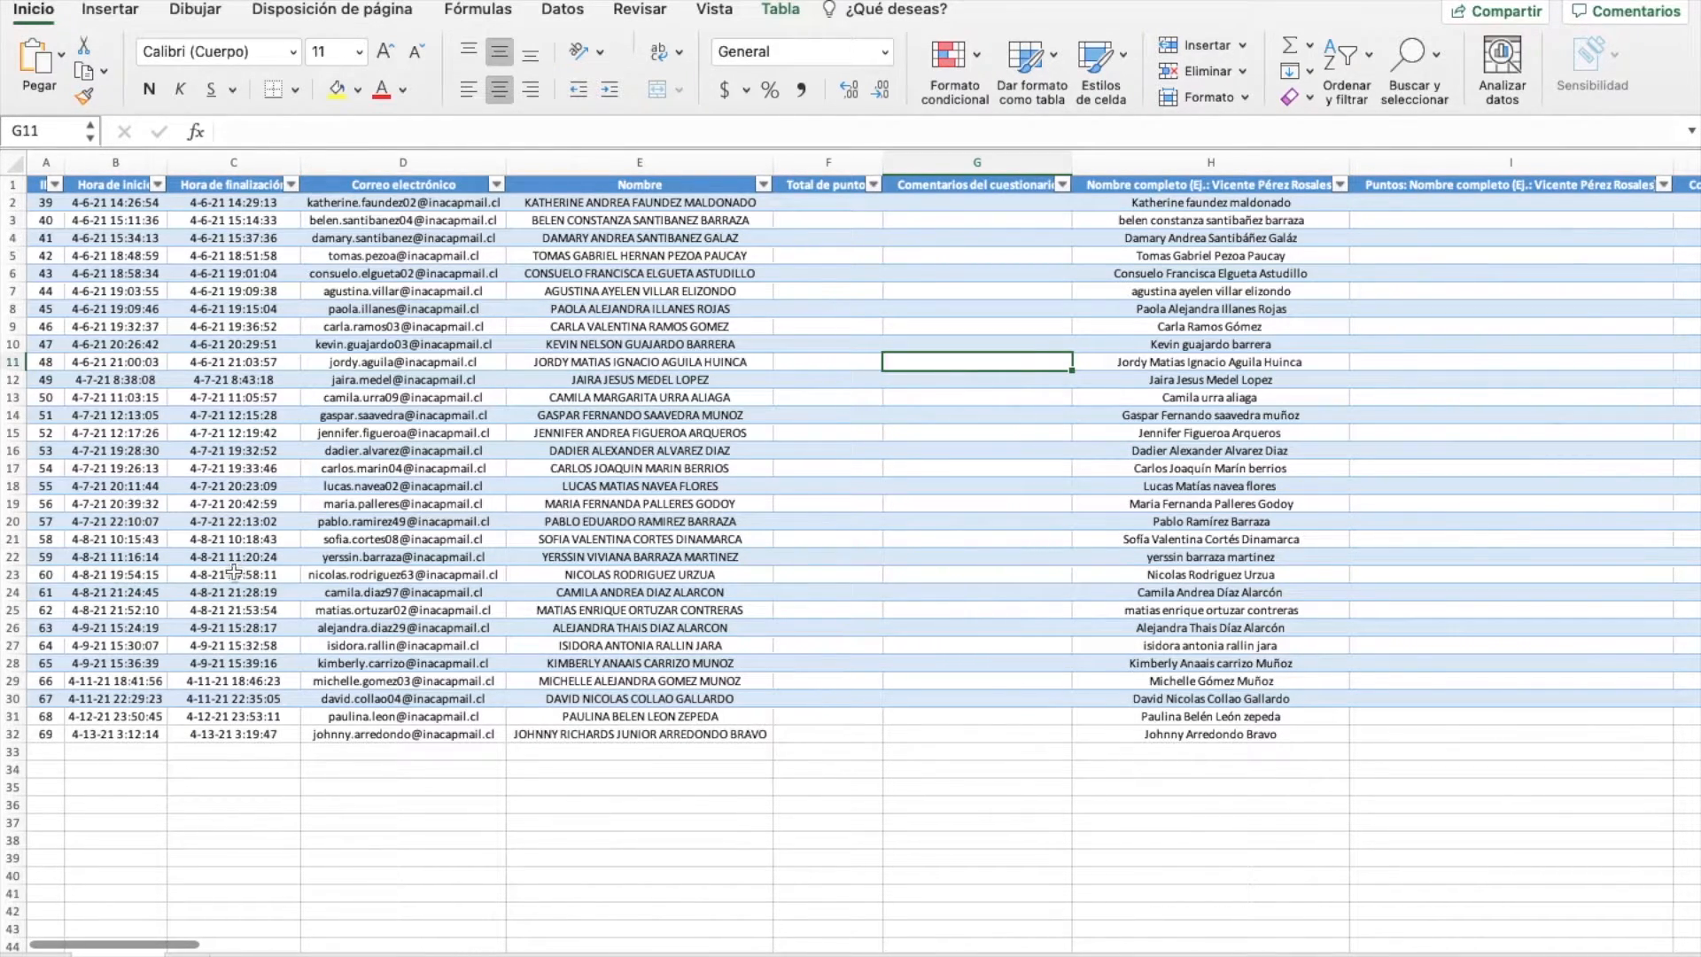
- Copy the entire survey response sheet
{"action": "left_click", "coordinate": [12, 165]}
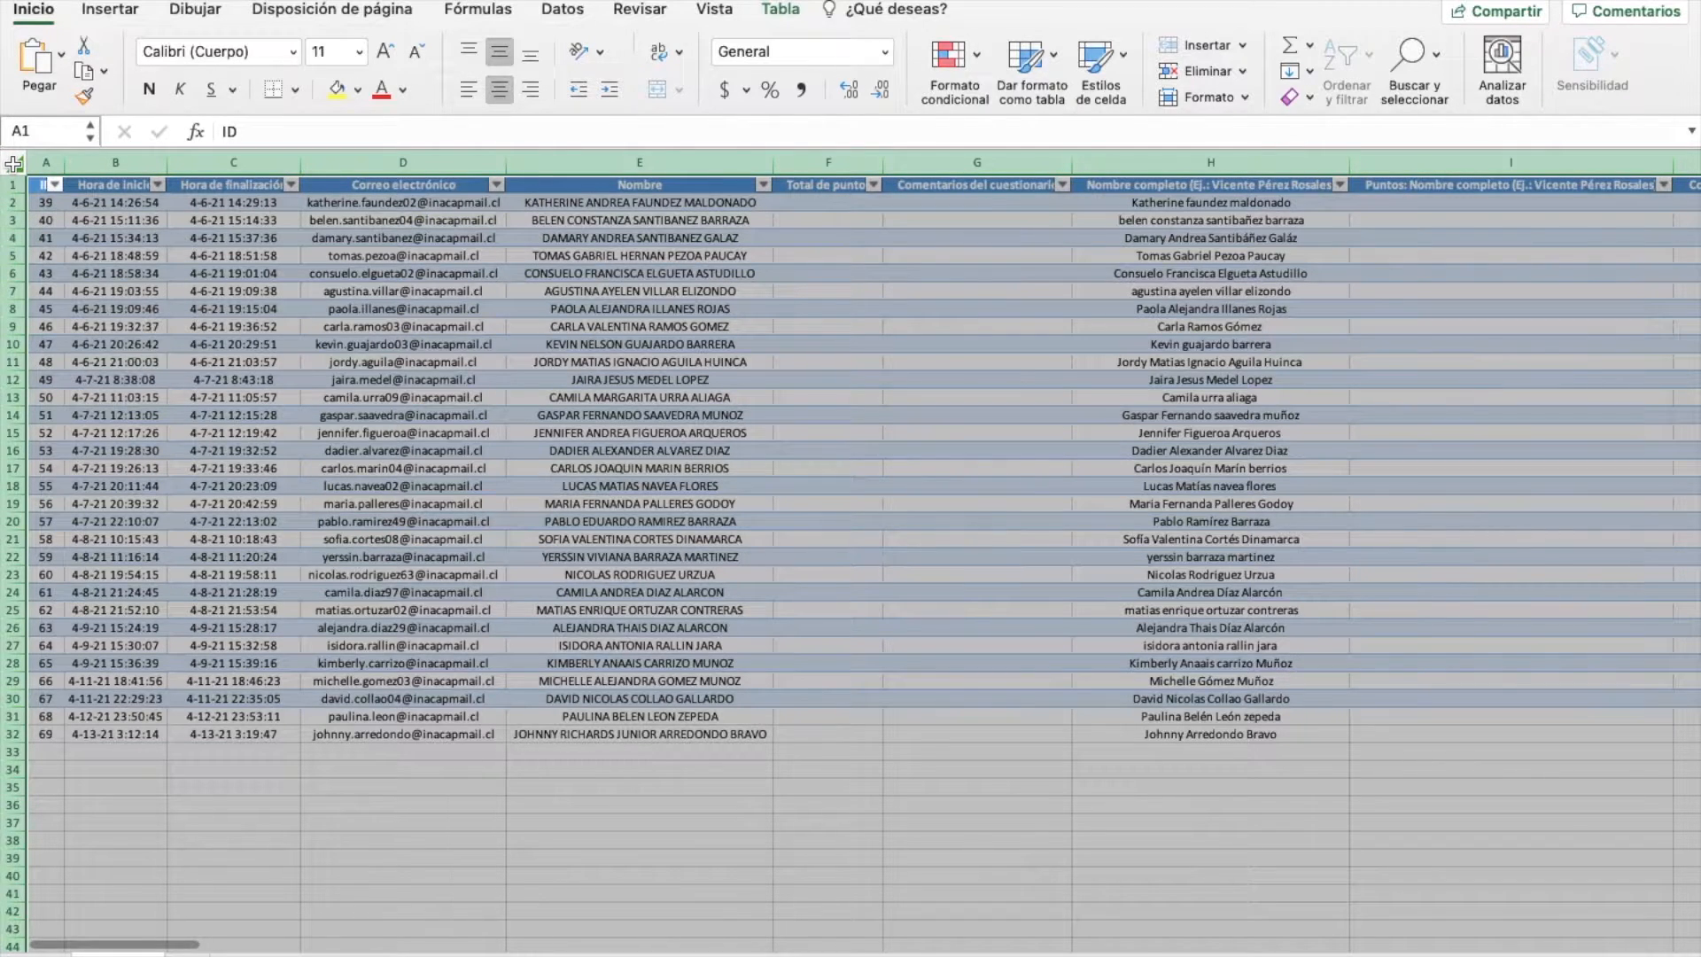
{"action": "left_click", "coordinate": [61, 55]}
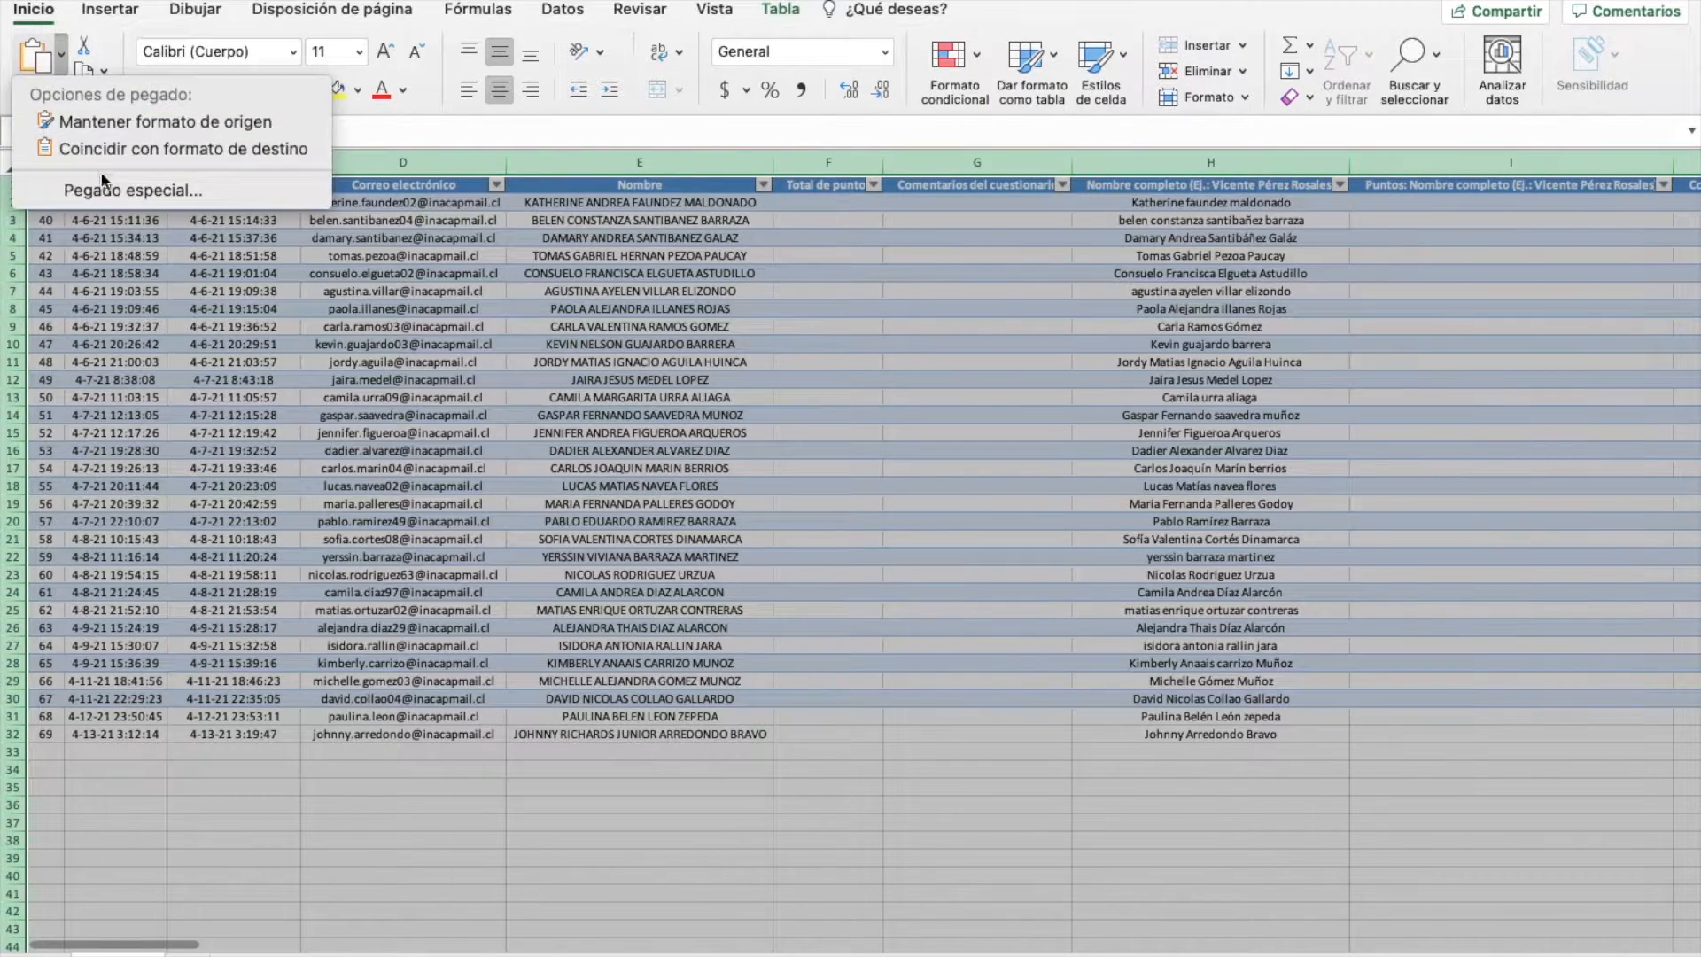
{"action": "left_click", "coordinate": [60, 57]}
{"action": "left_click", "coordinate": [85, 75]}
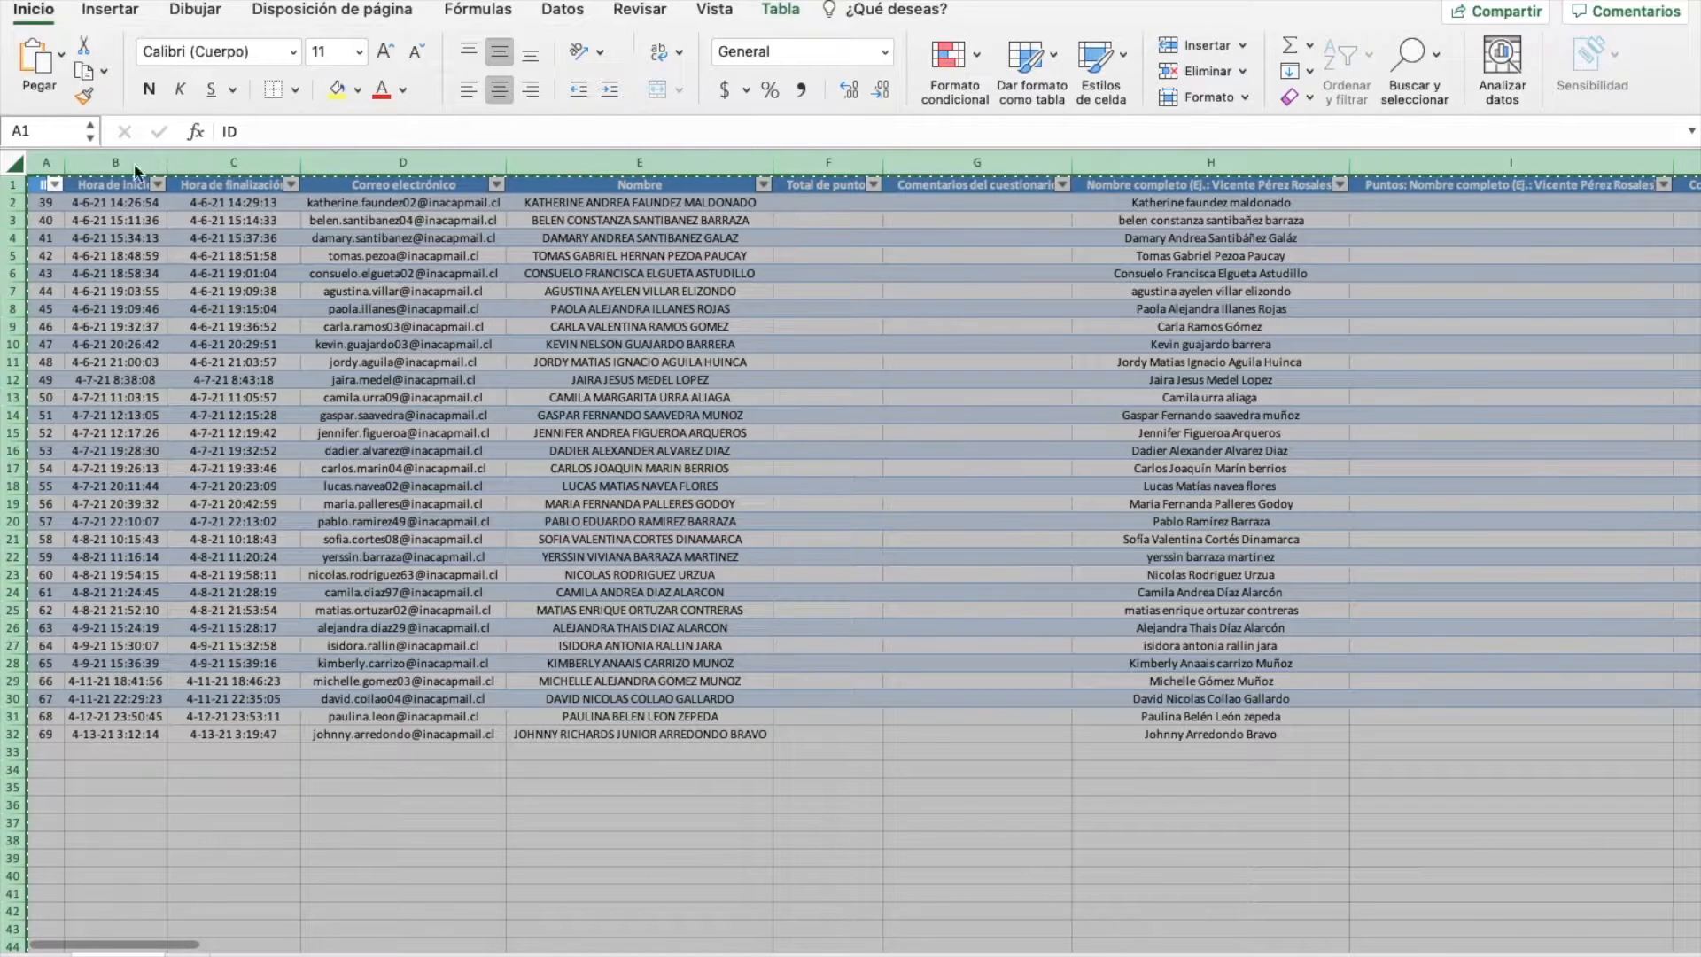
- Paste the copied survey data as values only into the blank sheet, starting at cell A1
{"action": "left_click", "coordinate": [185, 953]}
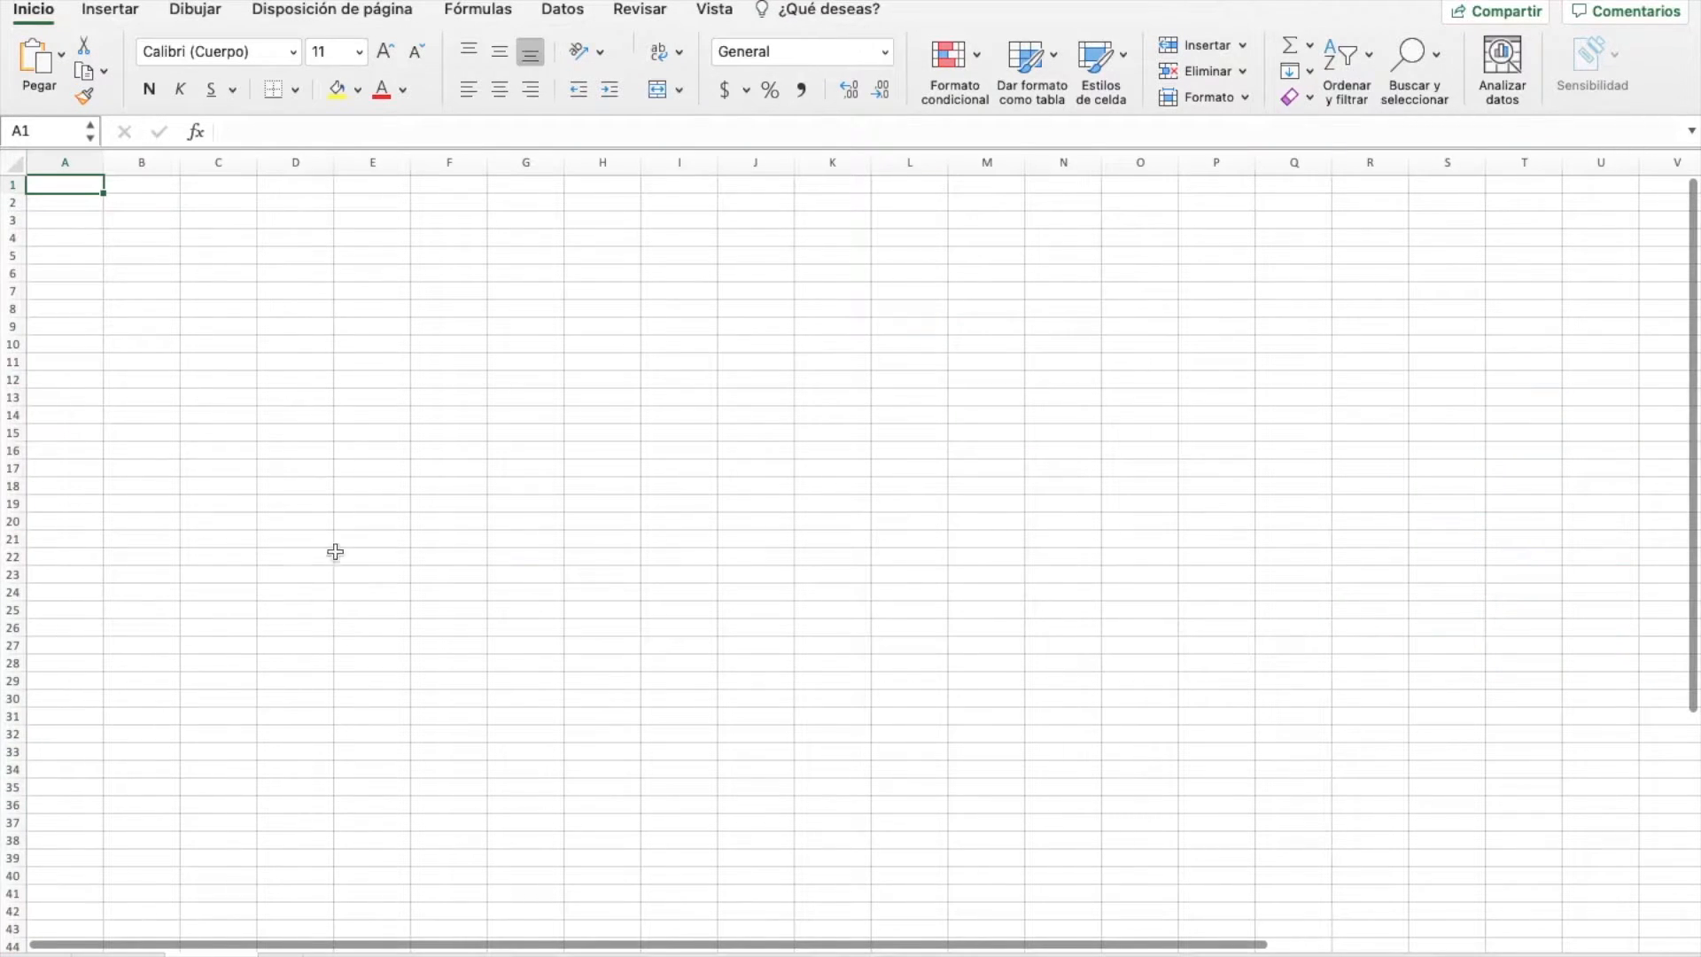
{"action": "left_click", "coordinate": [61, 54]}
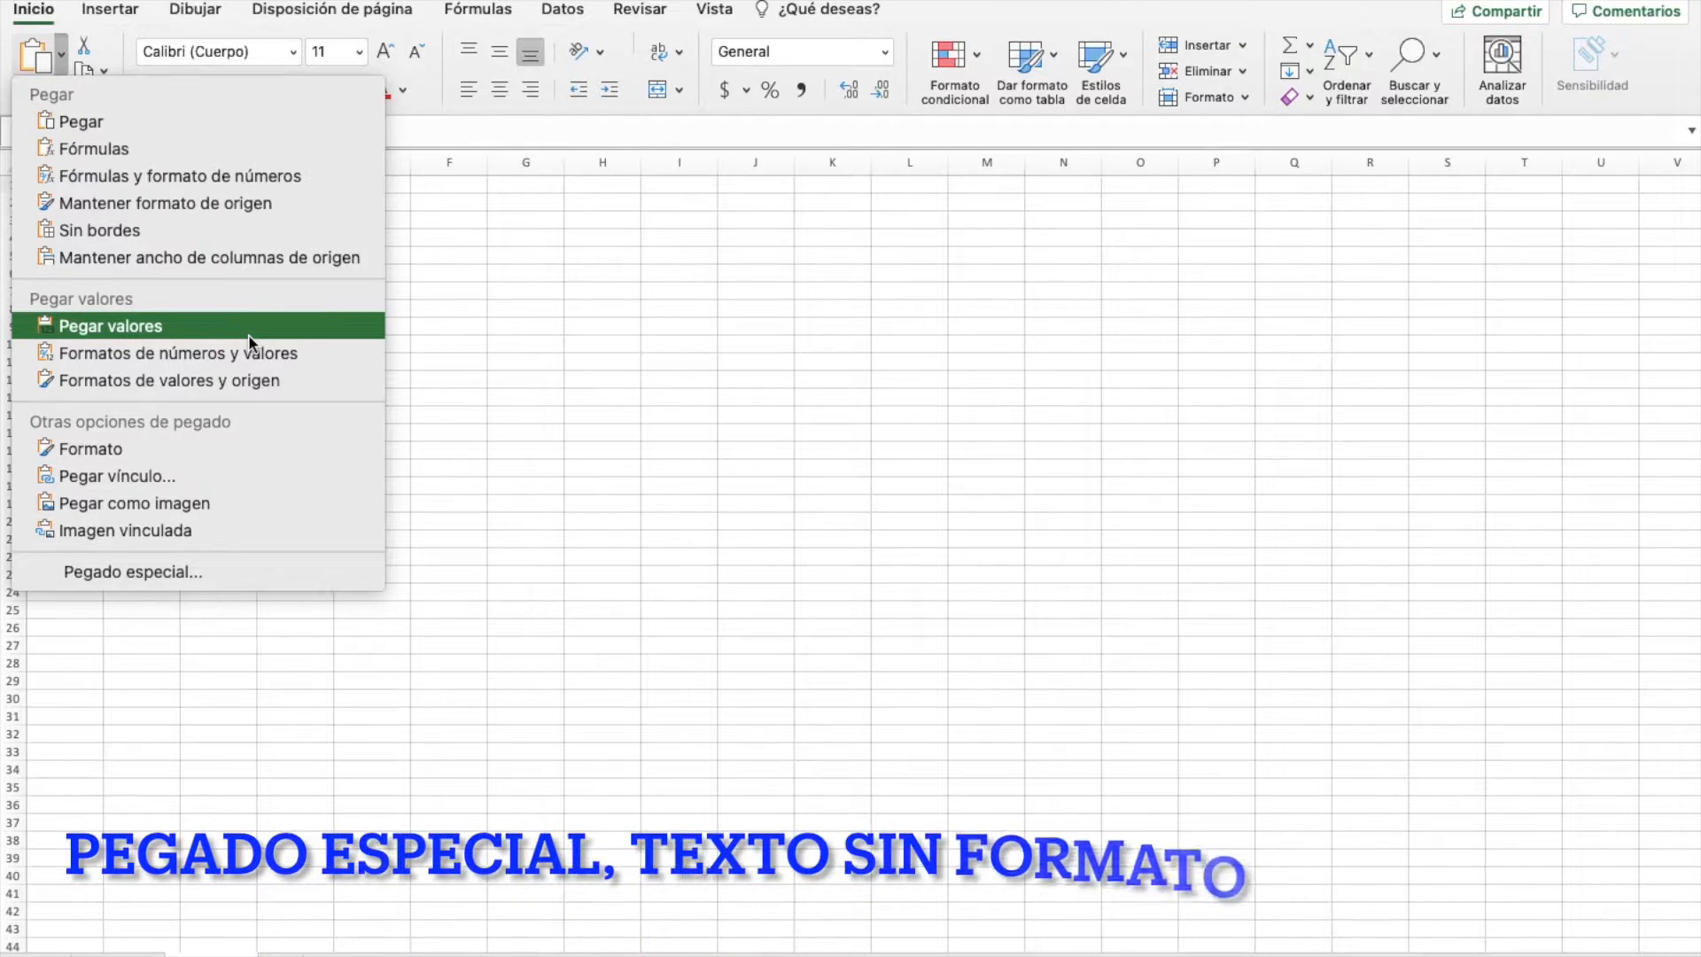
{"action": "left_click", "coordinate": [455, 330]}
{"action": "right_click", "coordinate": [88, 183]}
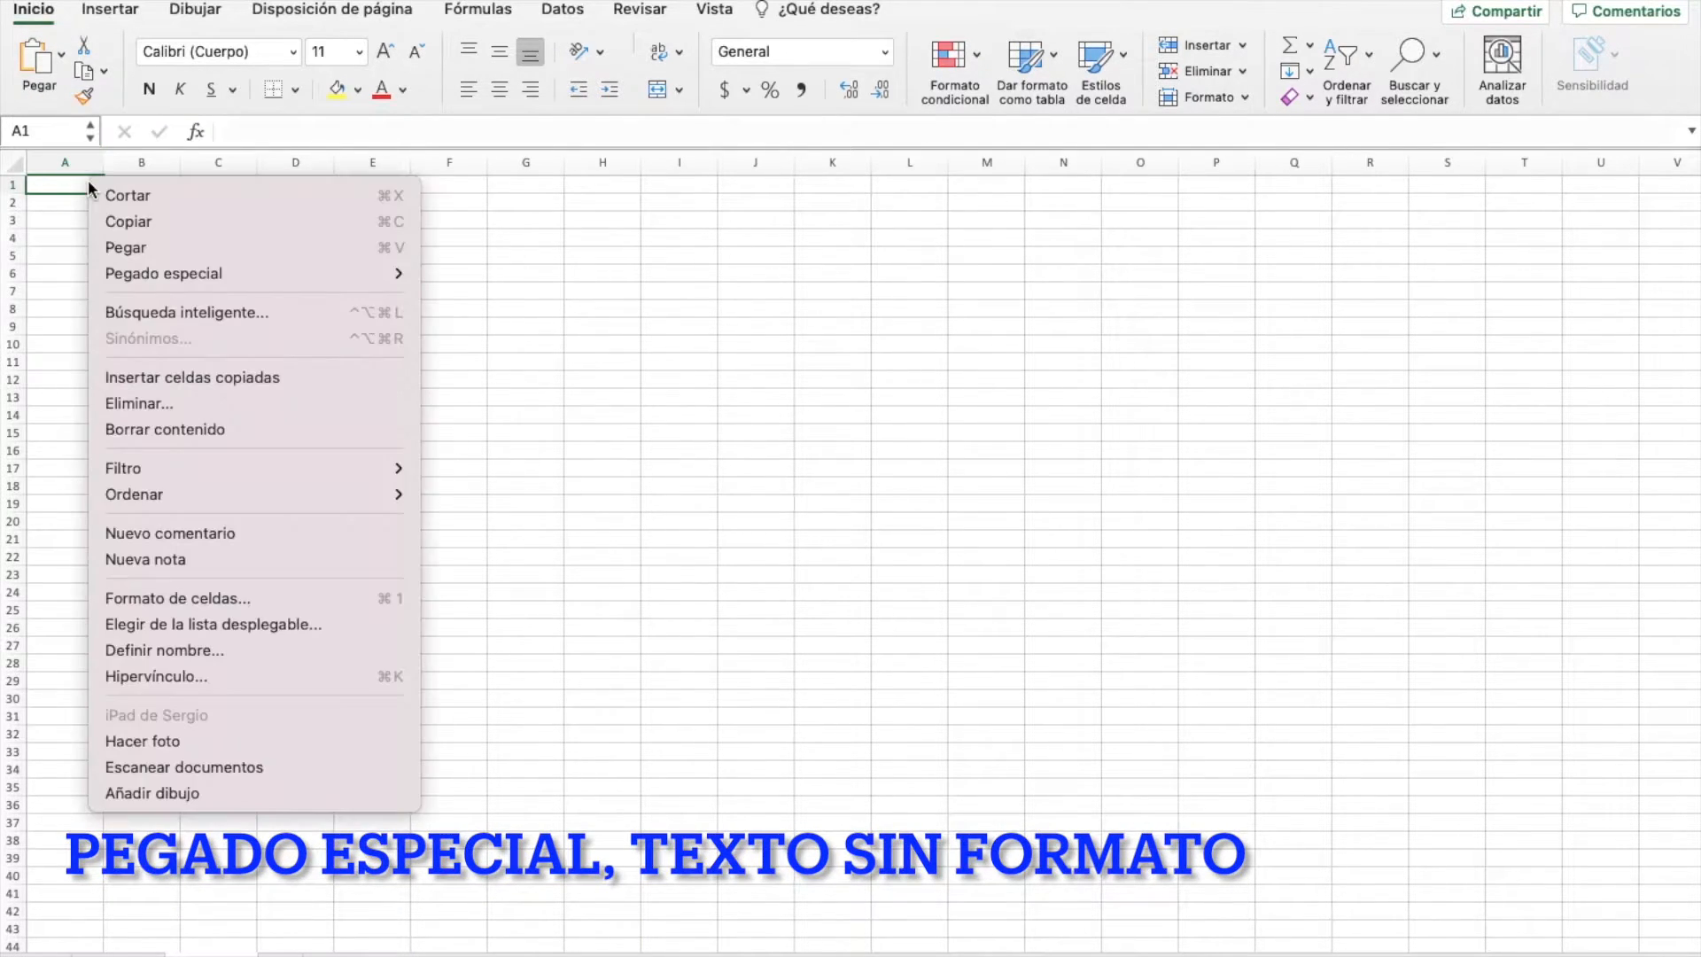
{"action": "mouse_move", "coordinate": [261, 278]}
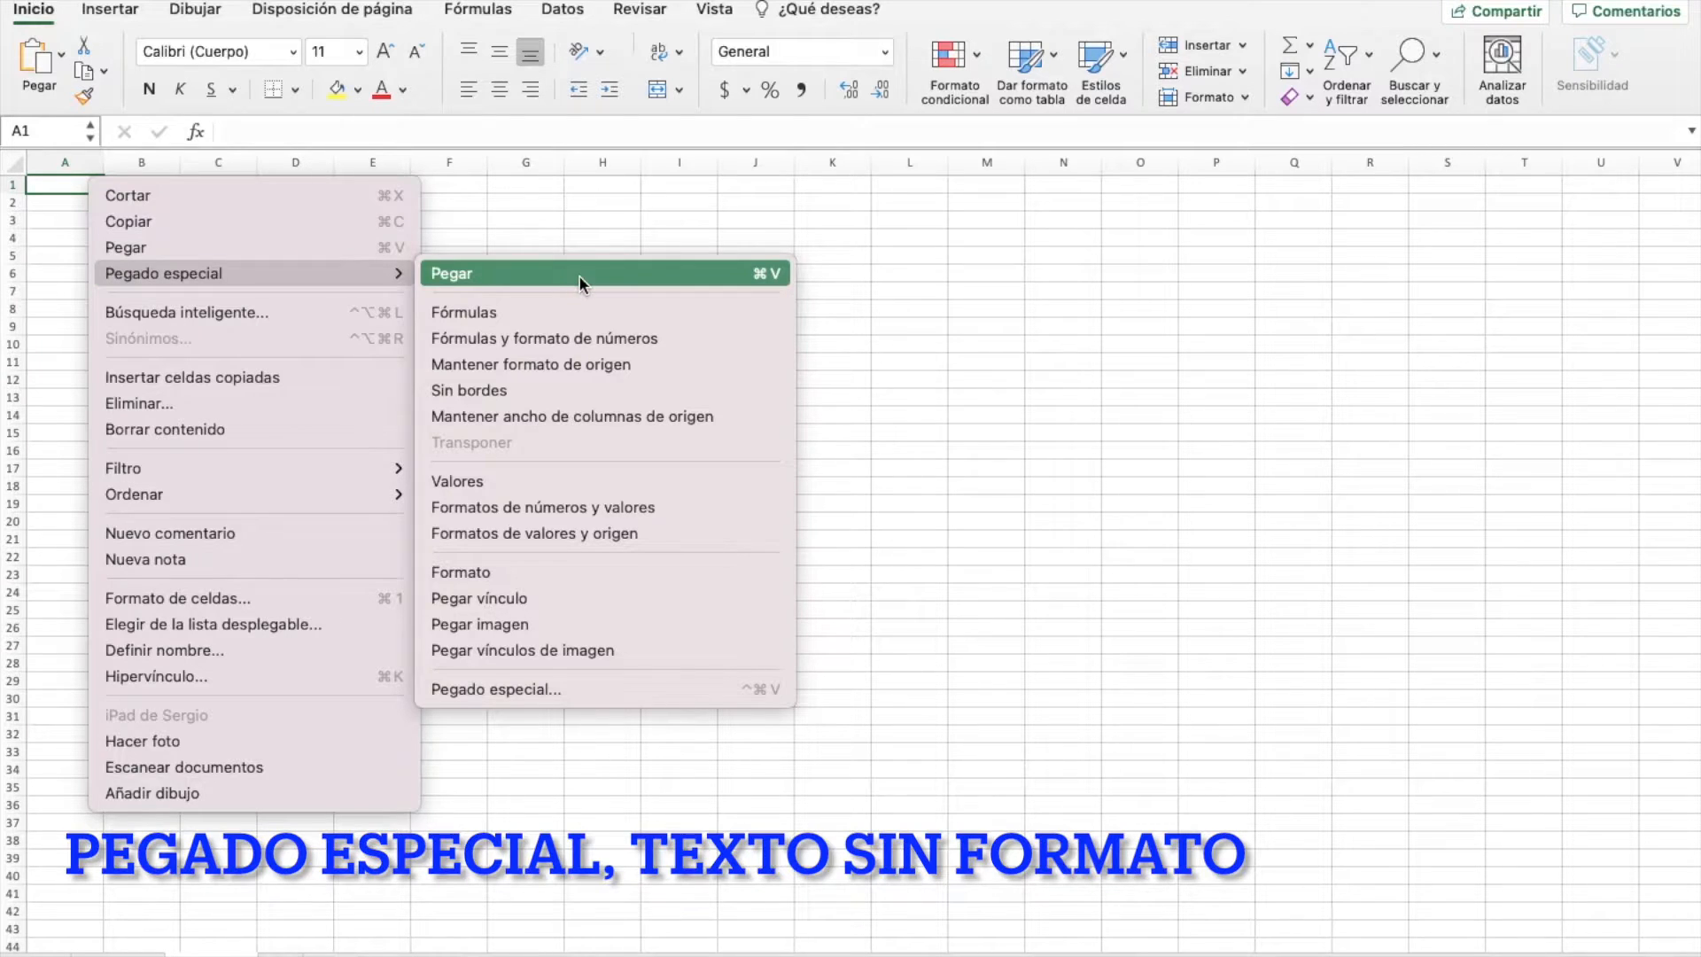
{"action": "left_click", "coordinate": [566, 482]}
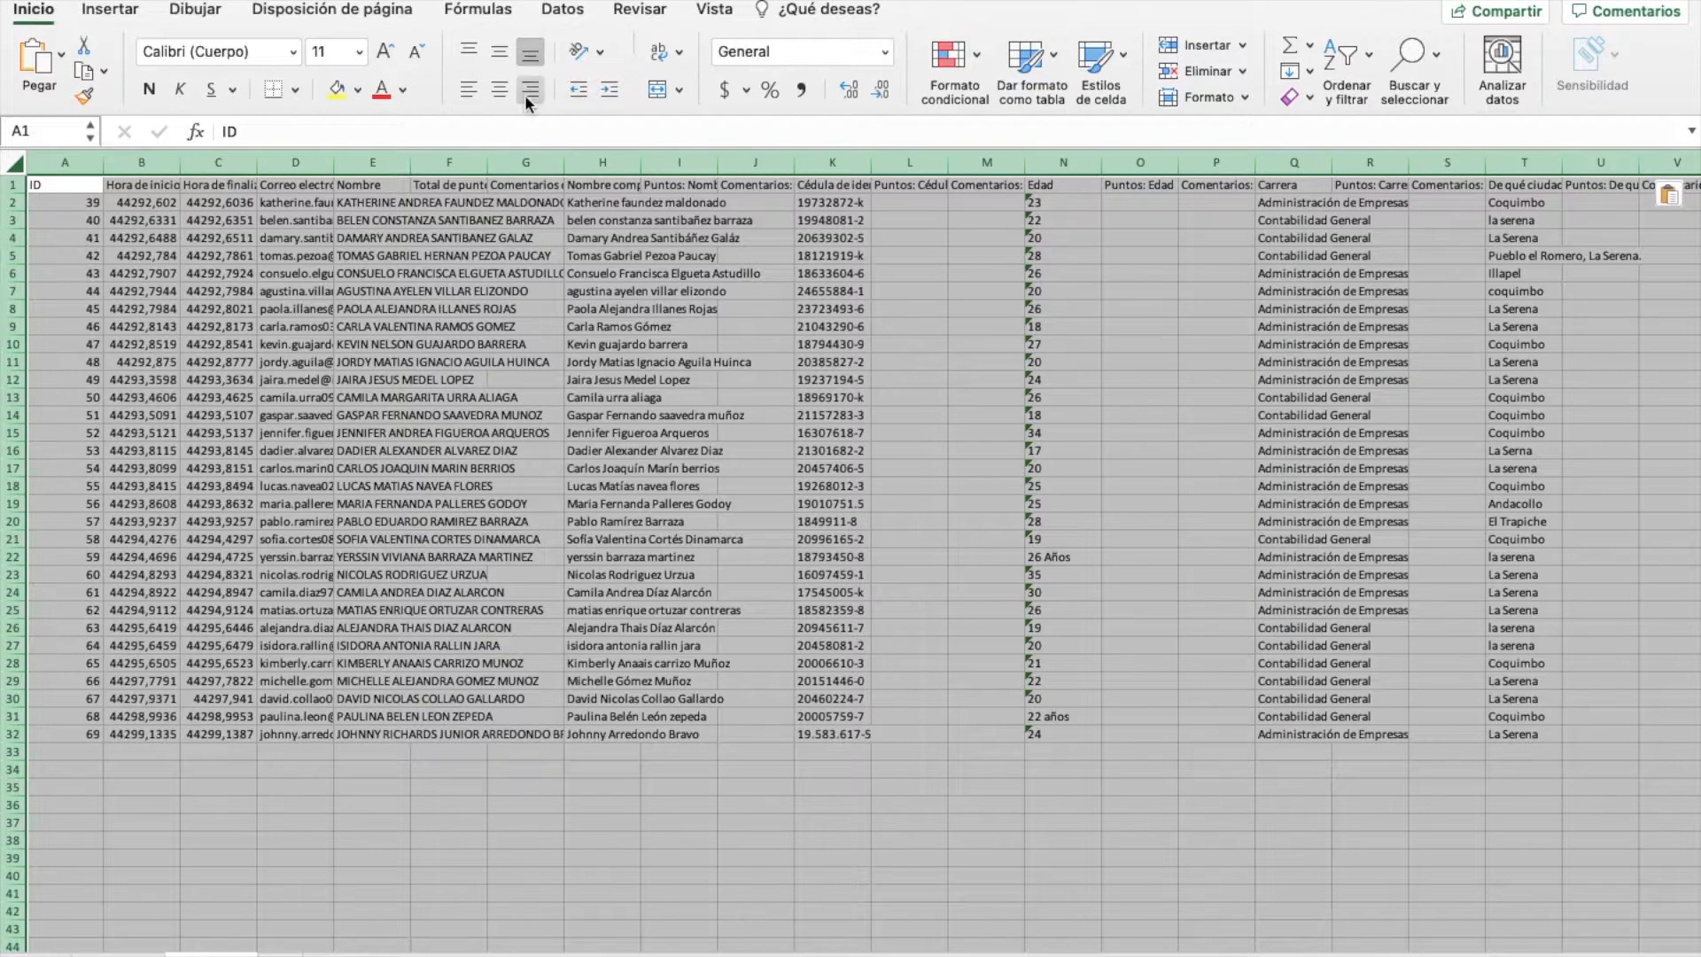
- Centre the pasted data horizontally and auto-fit all its columns to their contents
{"action": "left_click", "coordinate": [500, 89]}
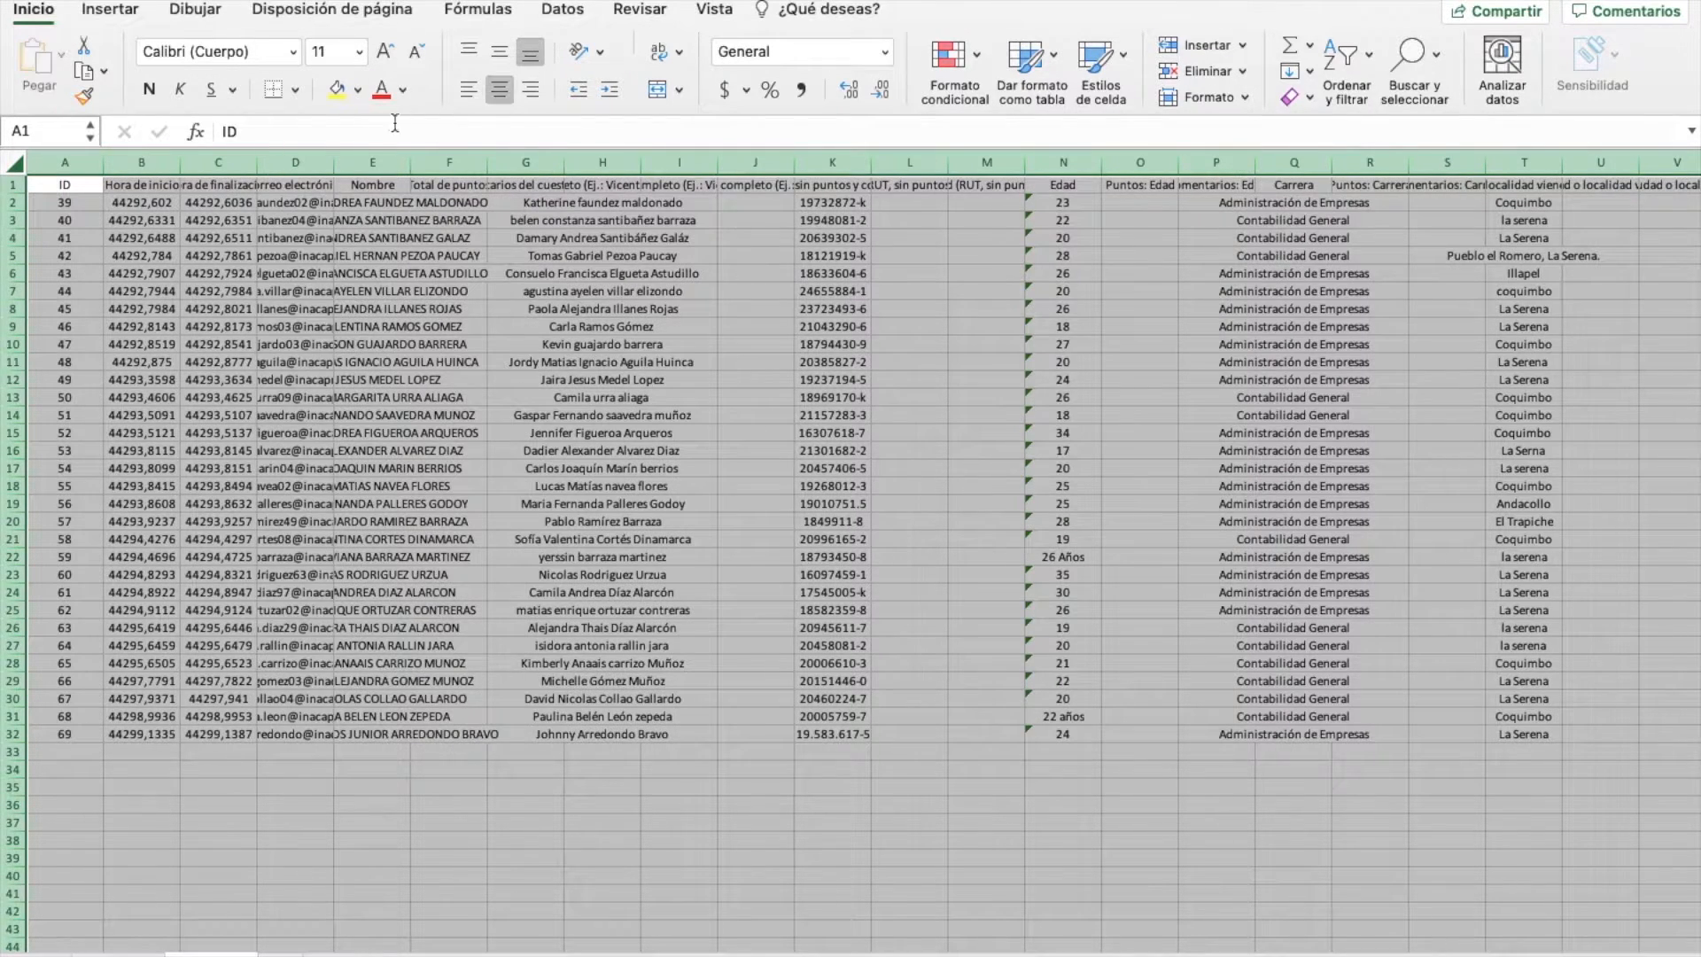
{"action": "double_click", "coordinate": [102, 163]}
{"action": "left_click", "coordinate": [648, 431]}
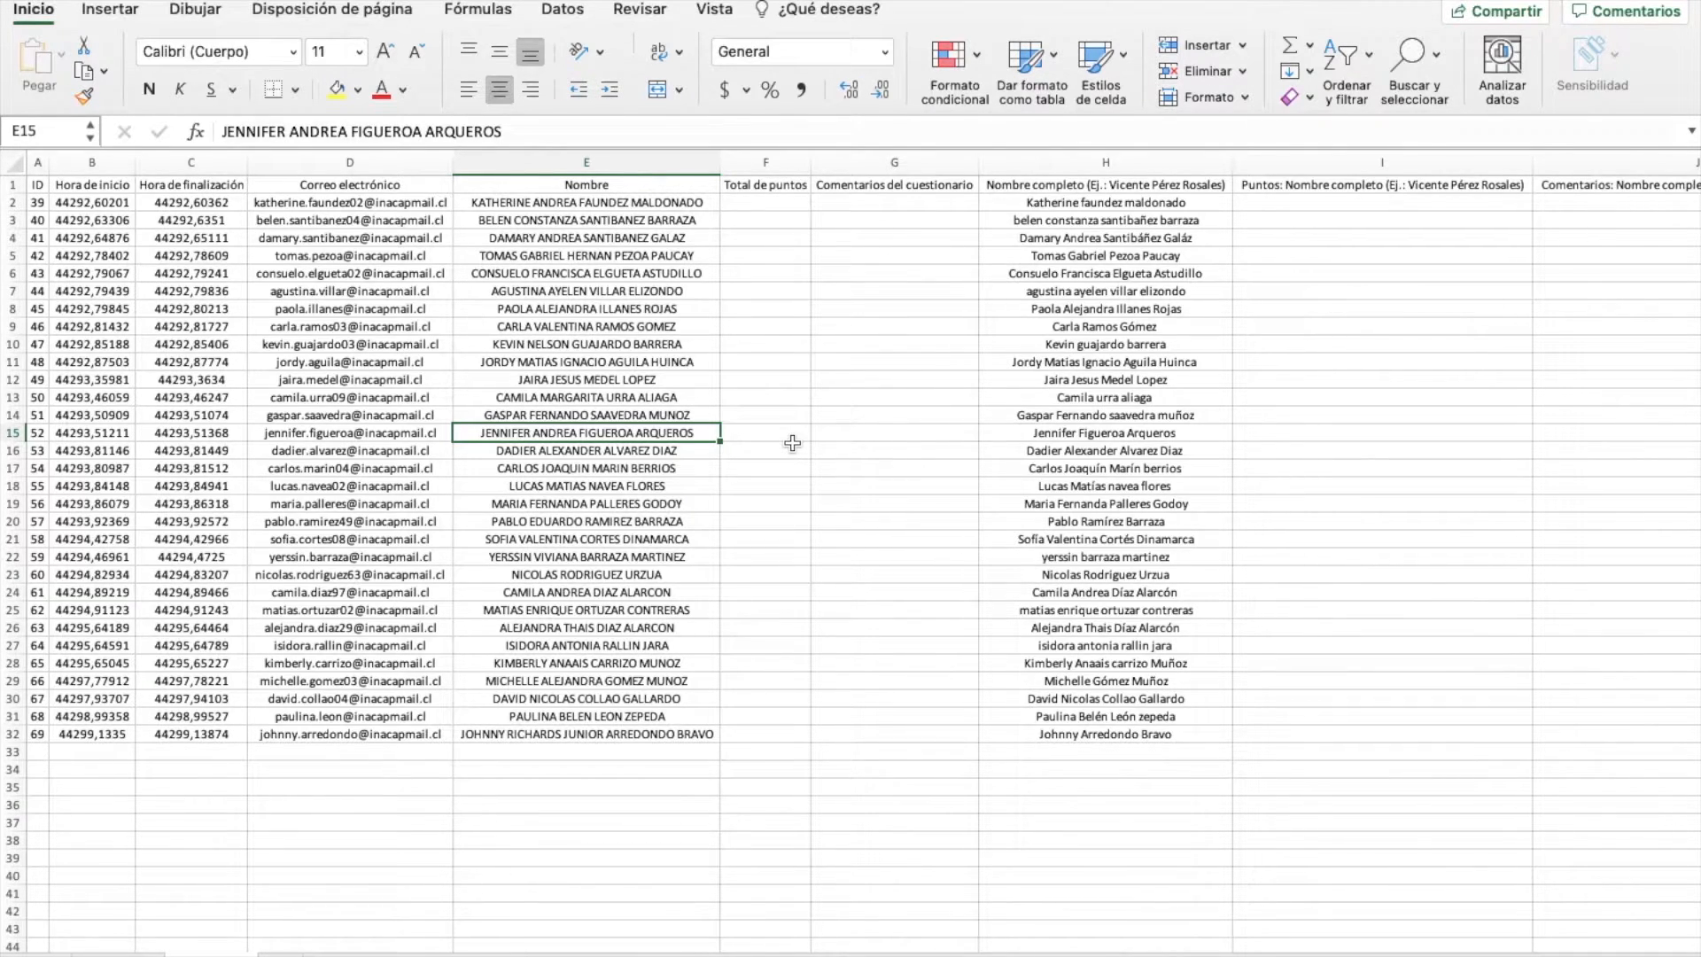
- Examine how the entries in the "Cédula de identidad" column of the pasted data follow the format requested in its header
{"action": "scroll", "coordinate": [792, 443], "scroll_direction": "right", "scroll_amount": 5}
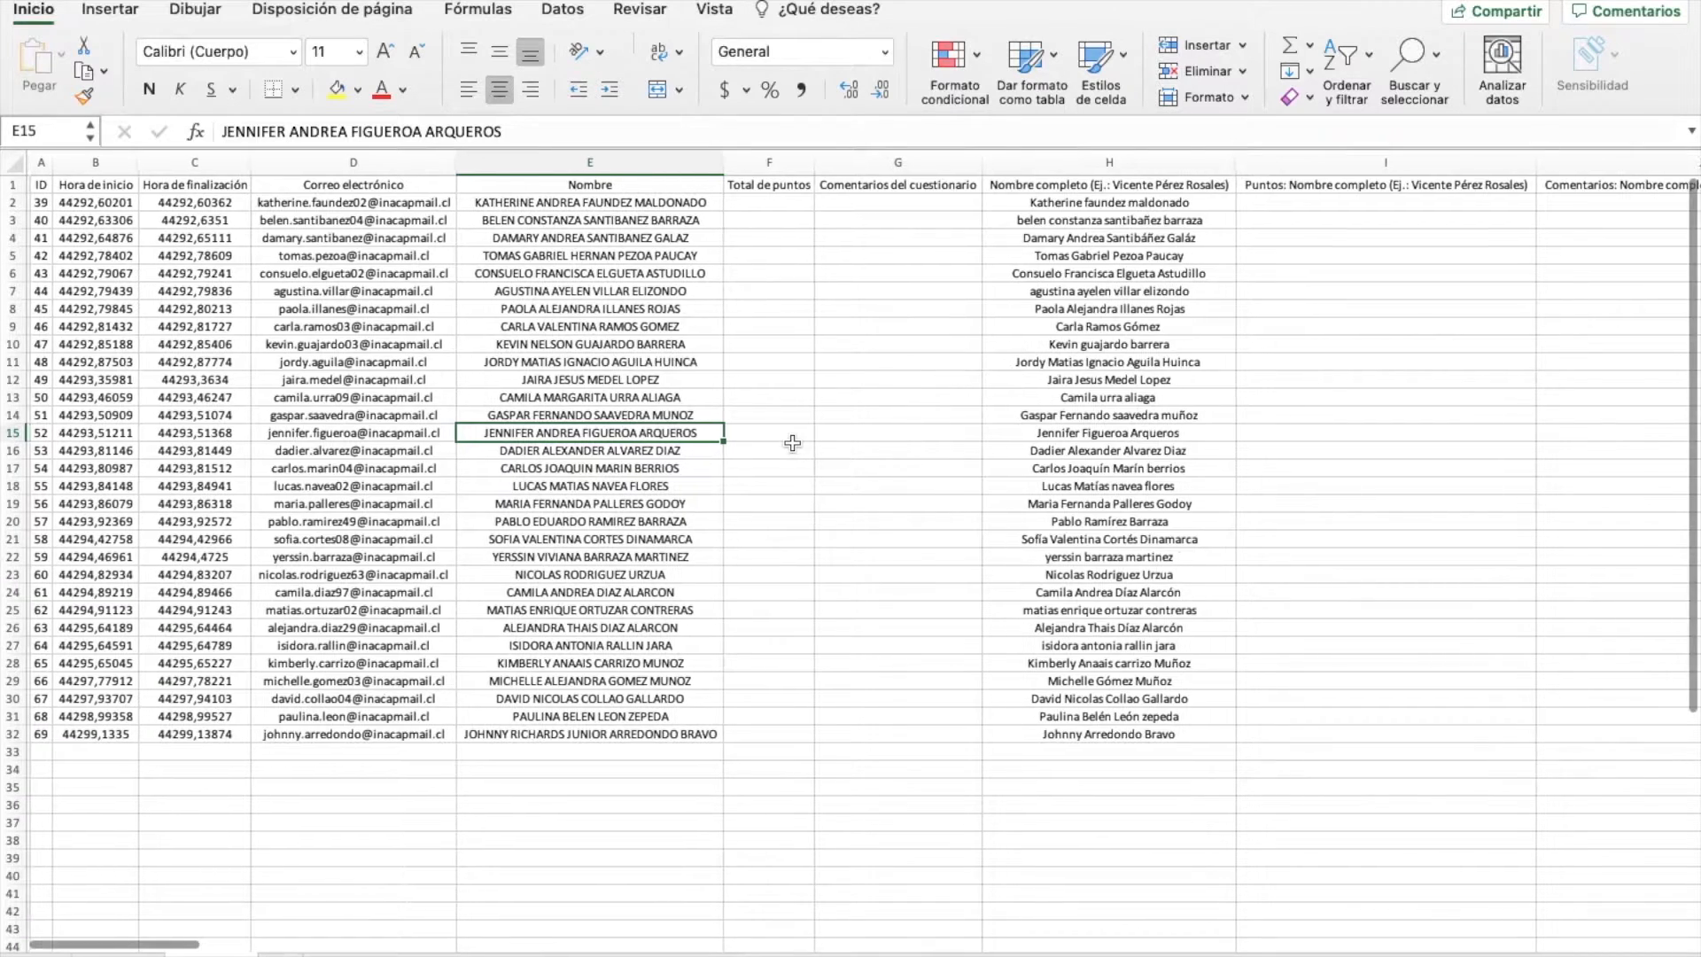
{"action": "scroll", "coordinate": [792, 443], "scroll_direction": "right", "scroll_amount": 3}
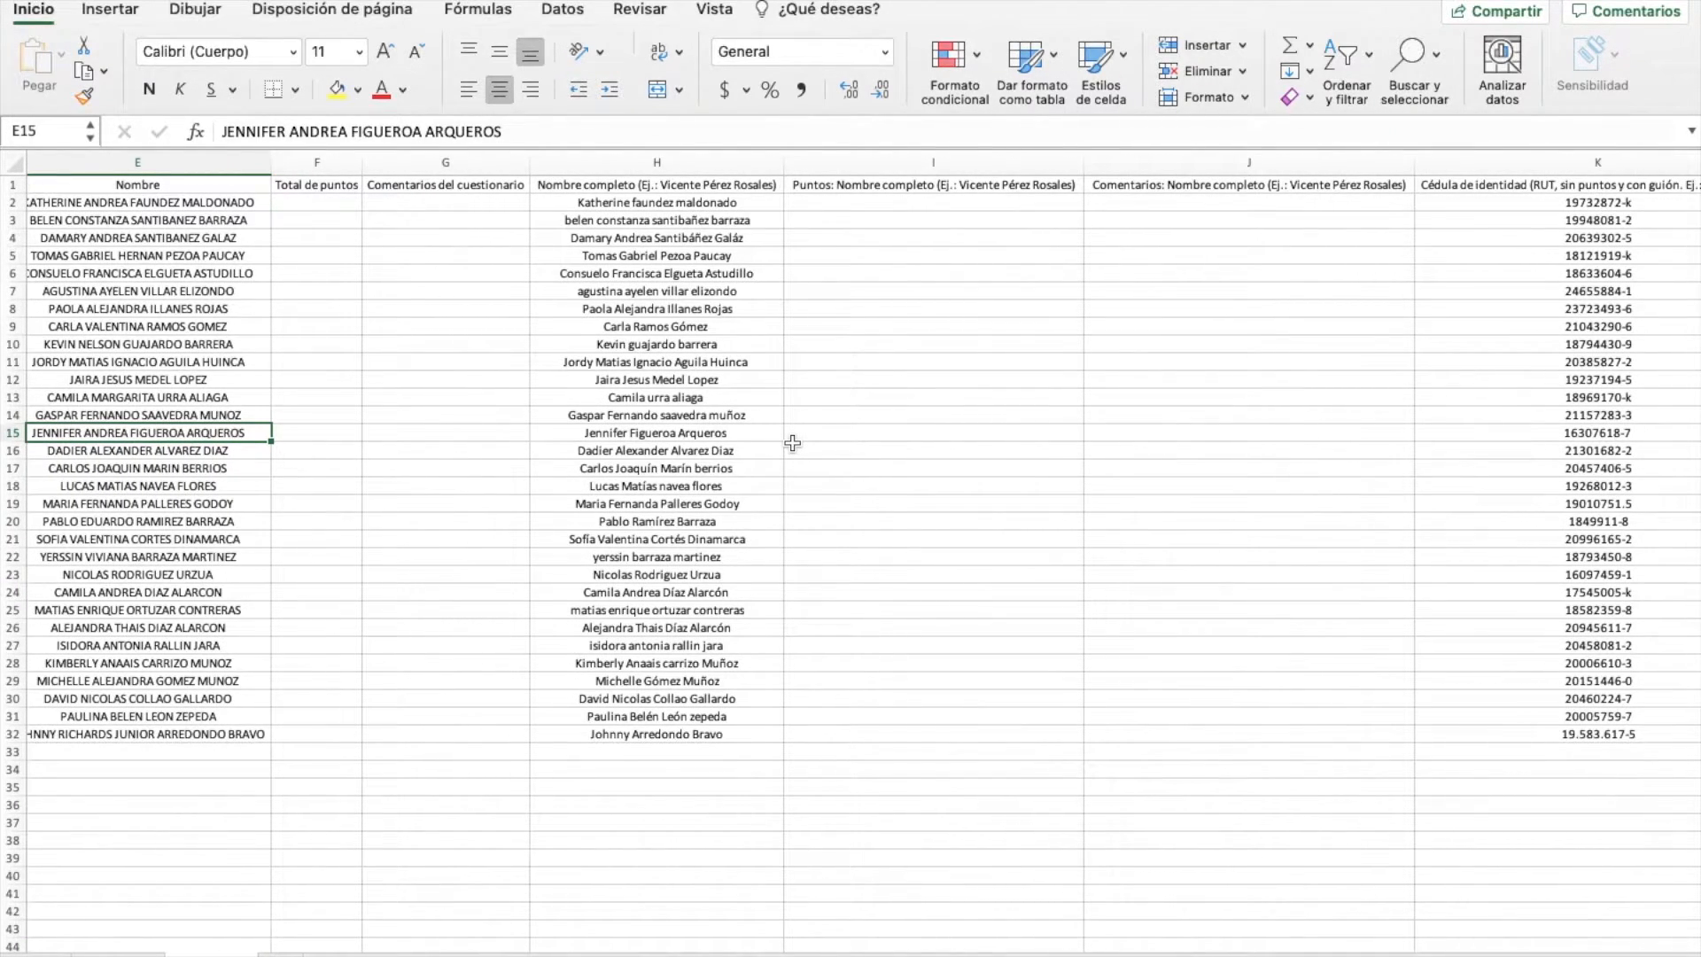
{"action": "scroll", "coordinate": [792, 443], "scroll_direction": "right", "scroll_amount": 5}
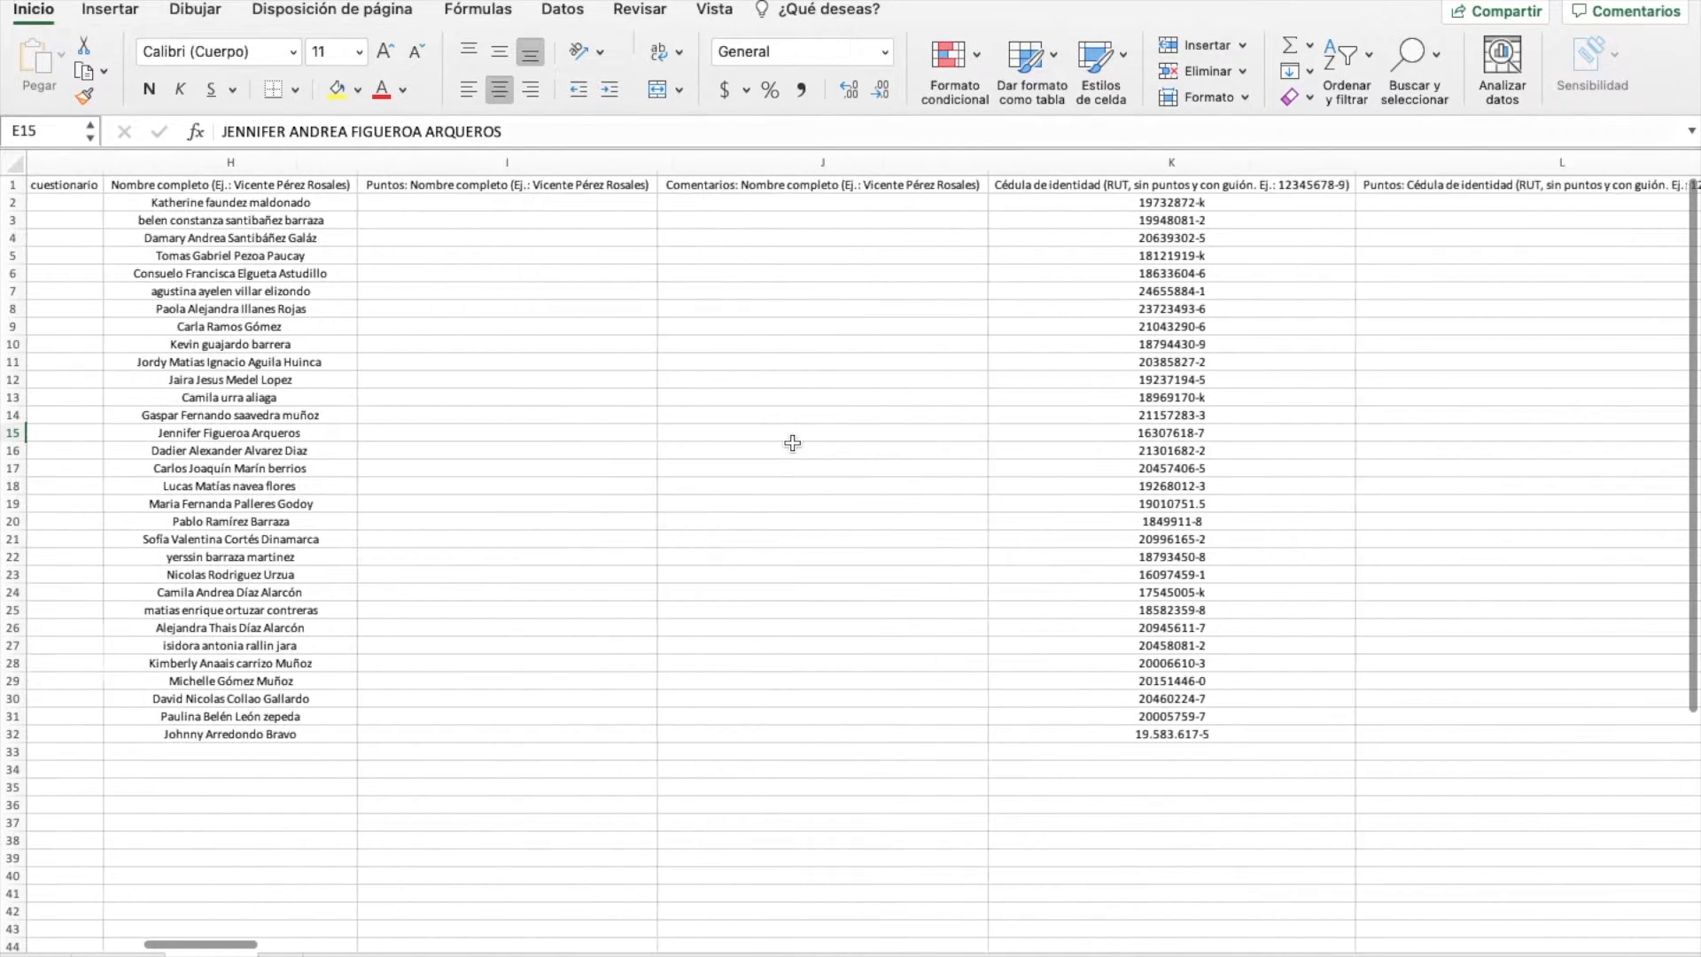
{"action": "scroll", "coordinate": [783, 443], "scroll_direction": "right", "scroll_amount": 1}
{"action": "left_click", "coordinate": [911, 435]}
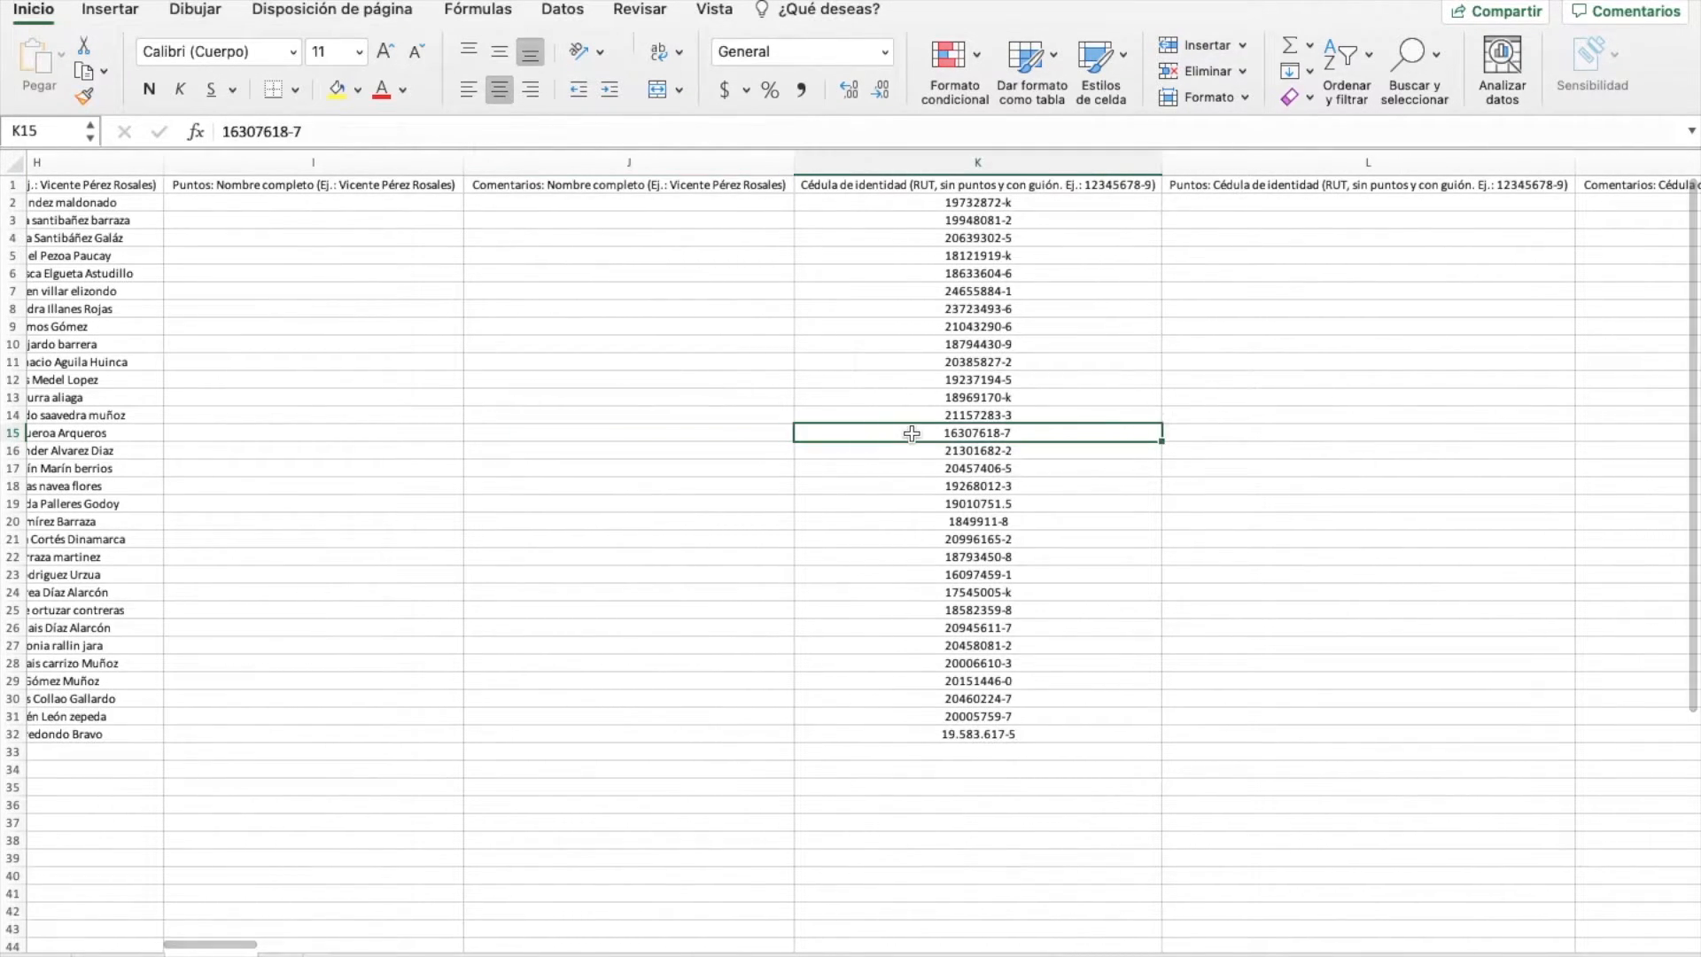
{"action": "left_click", "coordinate": [936, 184]}
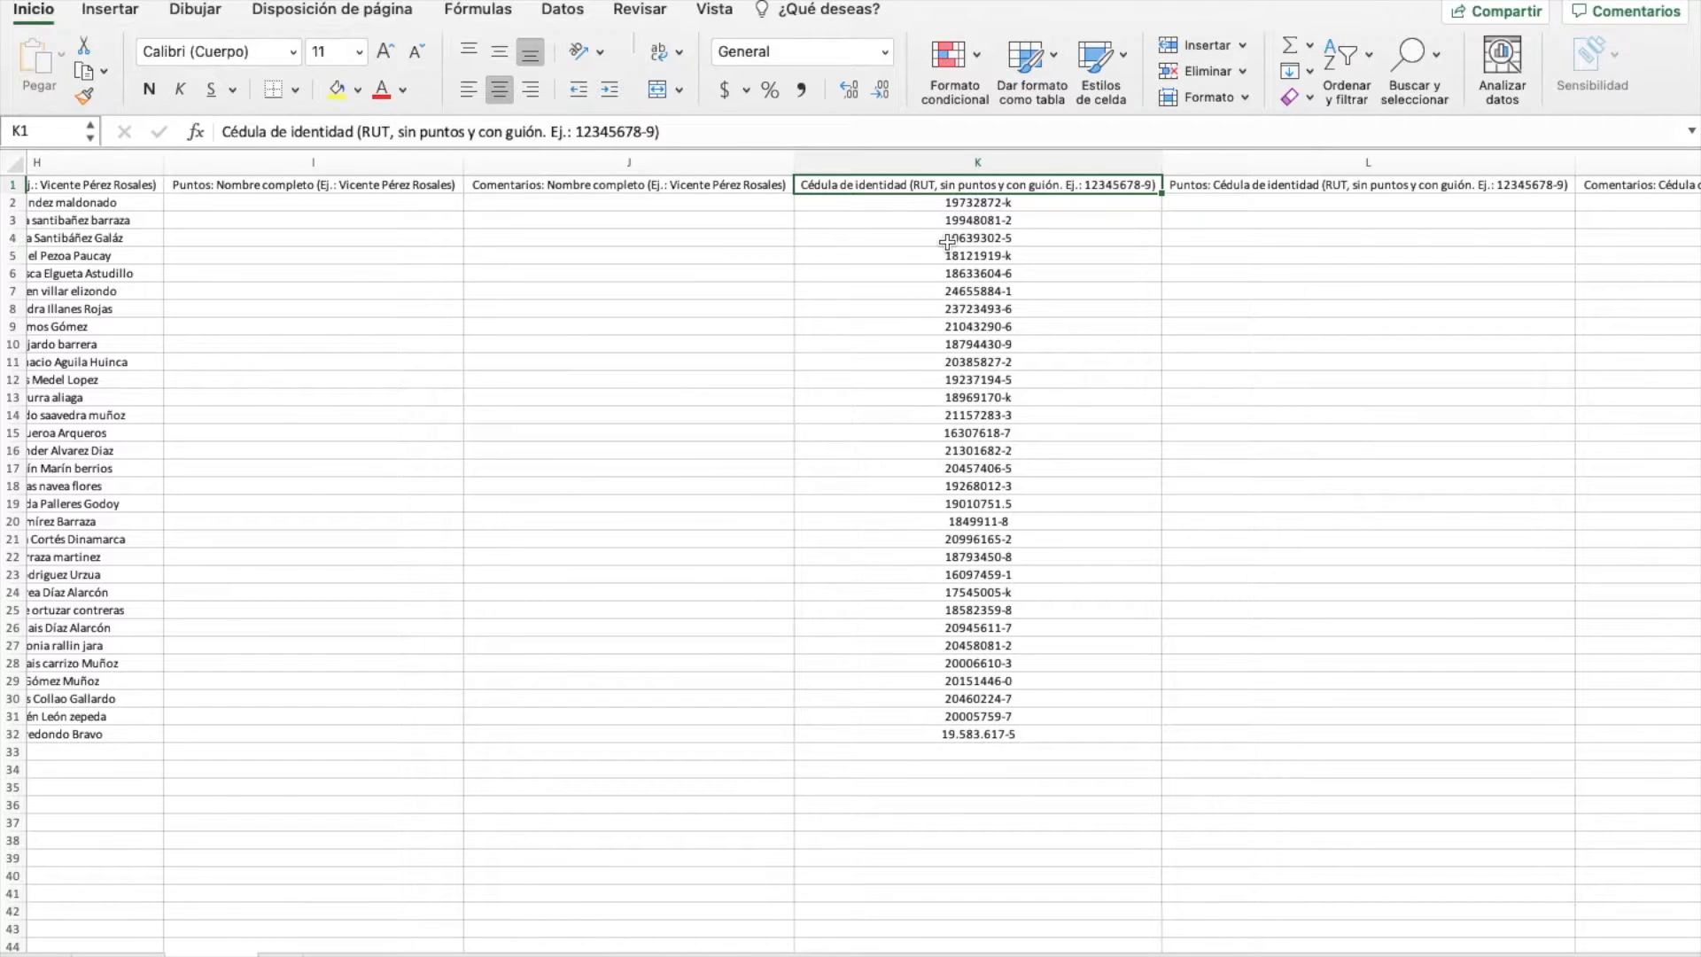
{"action": "scroll", "coordinate": [941, 341], "scroll_direction": "right", "scroll_amount": 5}
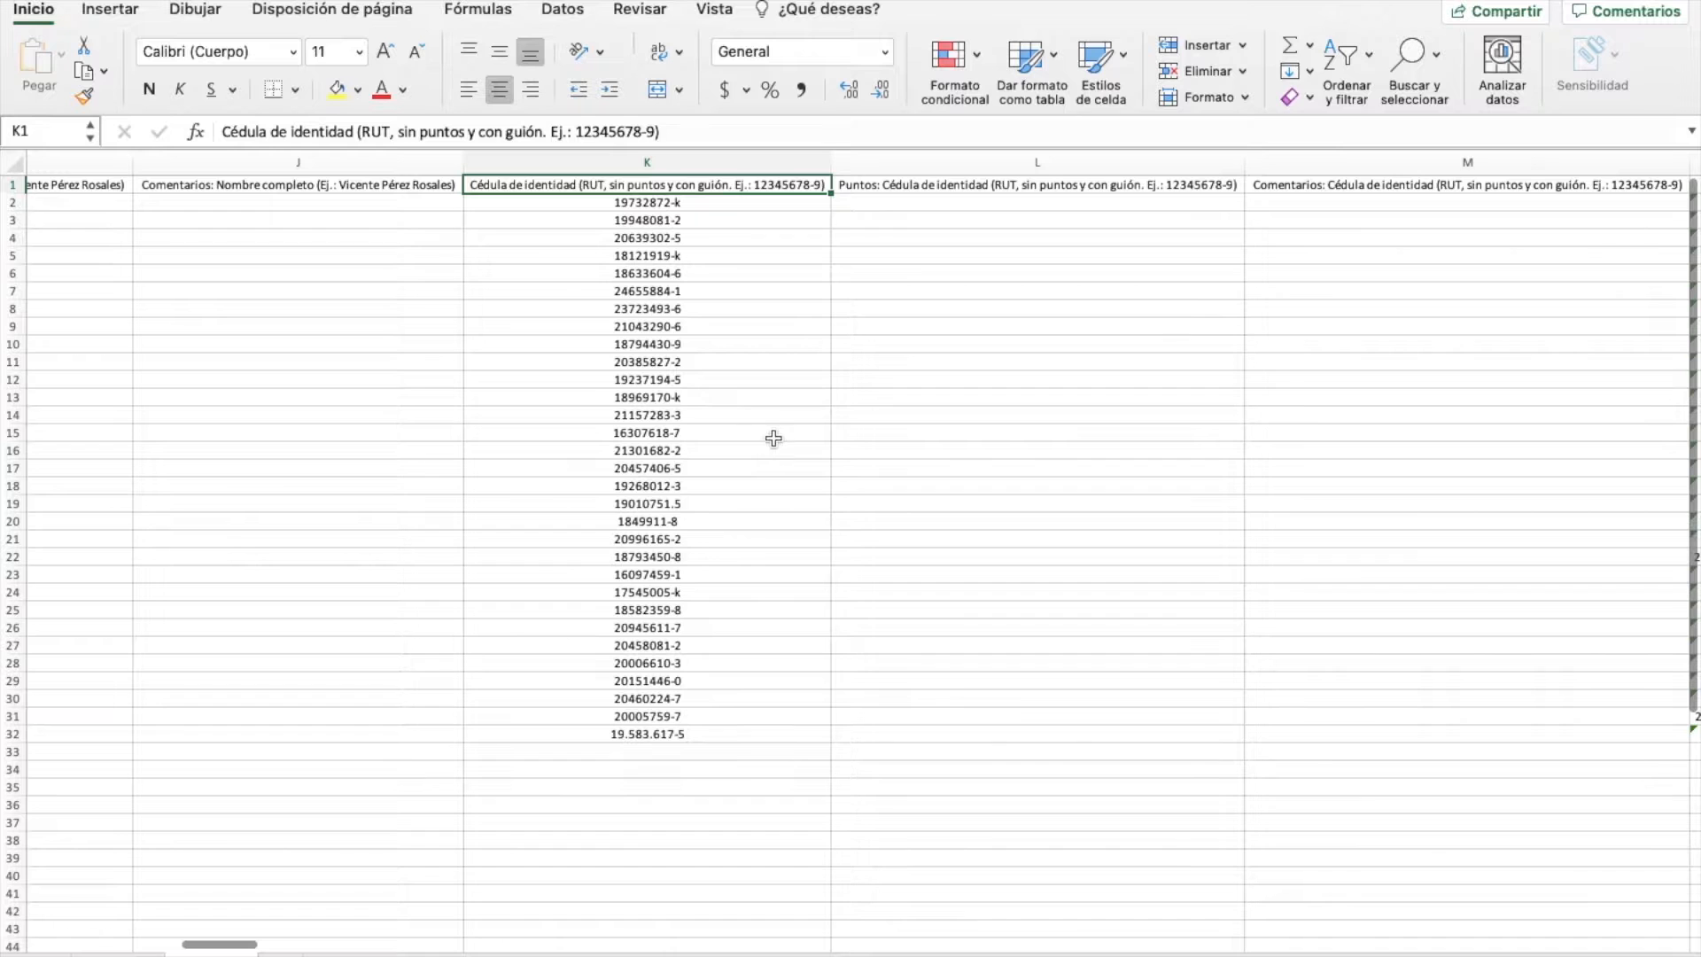
{"action": "left_click", "coordinate": [682, 712]}
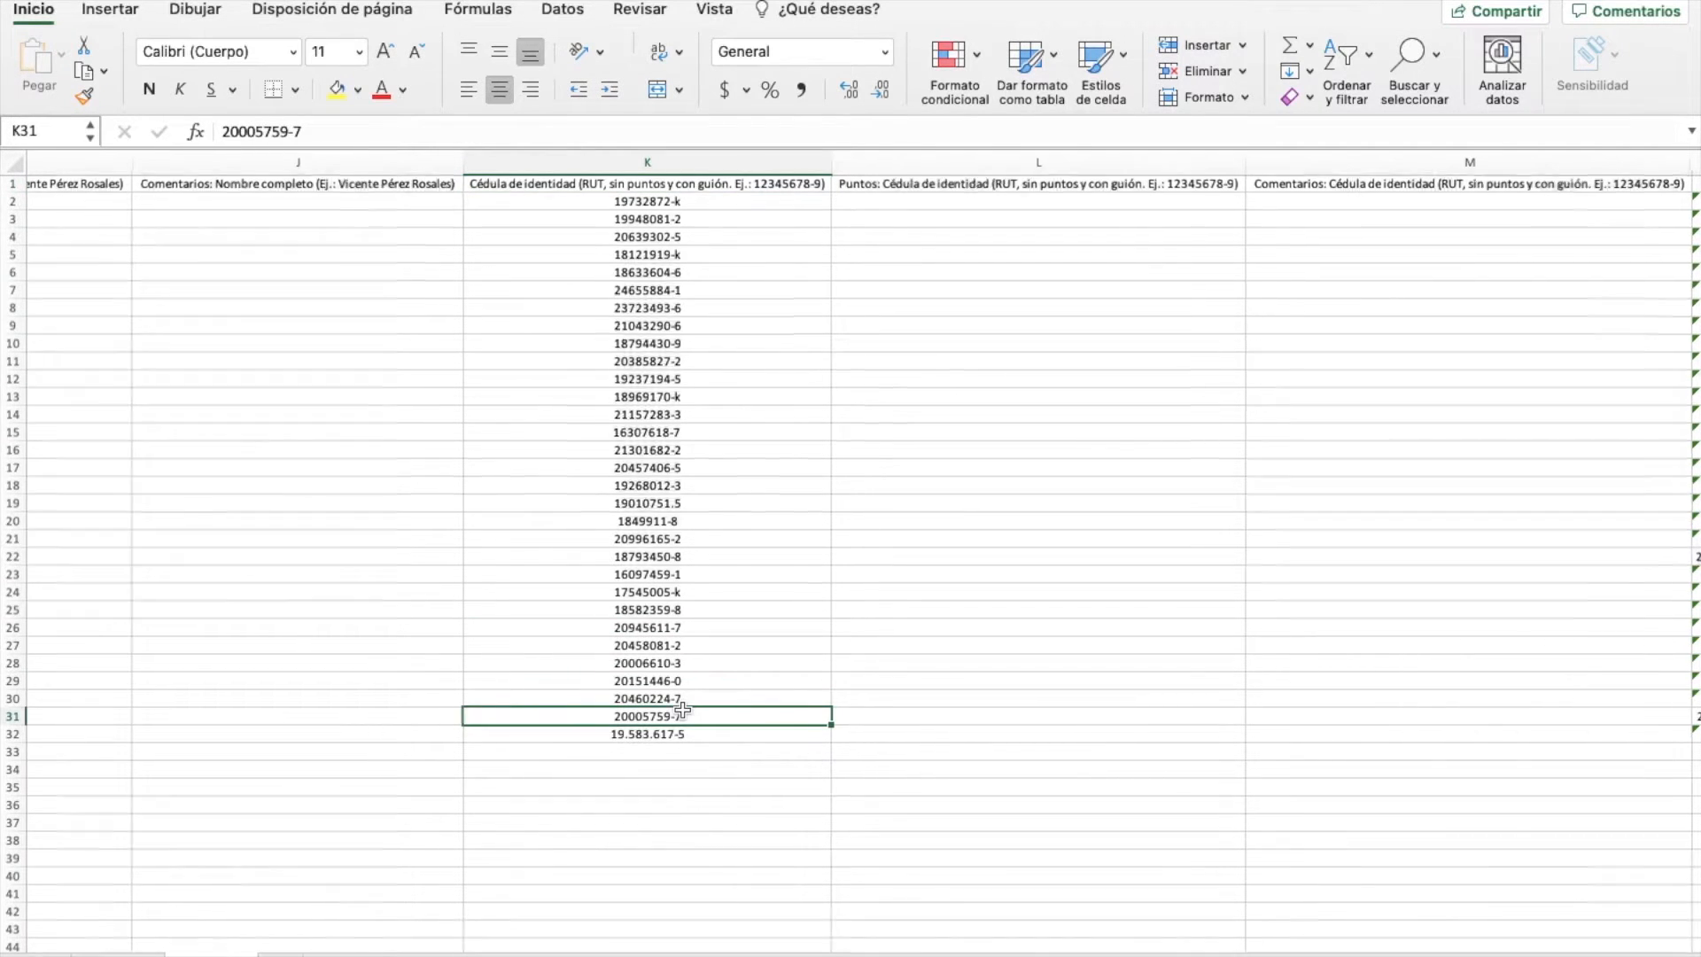
- Check the entries in rows 18 to 32 of the "Cédula de identidad" column against the requested format, including cell K19
{"action": "scroll", "coordinate": [682, 711], "scroll_direction": "up", "scroll_amount": 5}
{"action": "scroll", "coordinate": [682, 711], "scroll_direction": "left", "scroll_amount": 3}
{"action": "scroll", "coordinate": [682, 711], "scroll_direction": "down", "scroll_amount": 2}
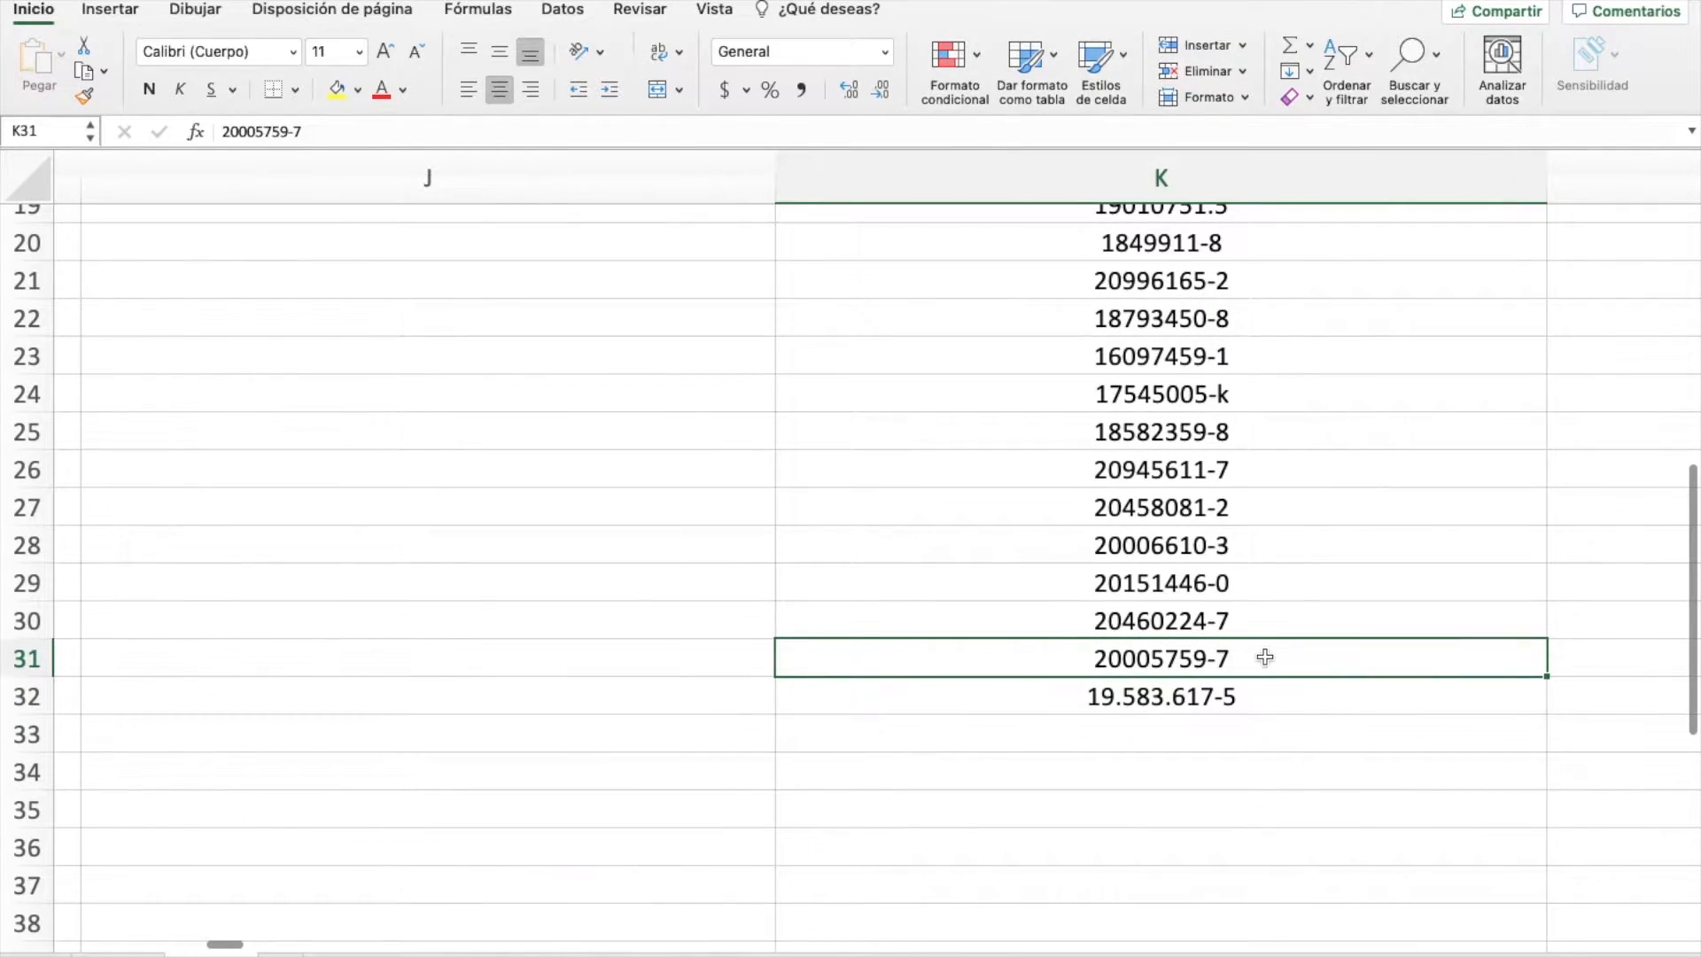
{"action": "scroll", "coordinate": [1265, 656], "scroll_direction": "right", "scroll_amount": 2}
{"action": "scroll", "coordinate": [1266, 656], "scroll_direction": "up", "scroll_amount": 1}
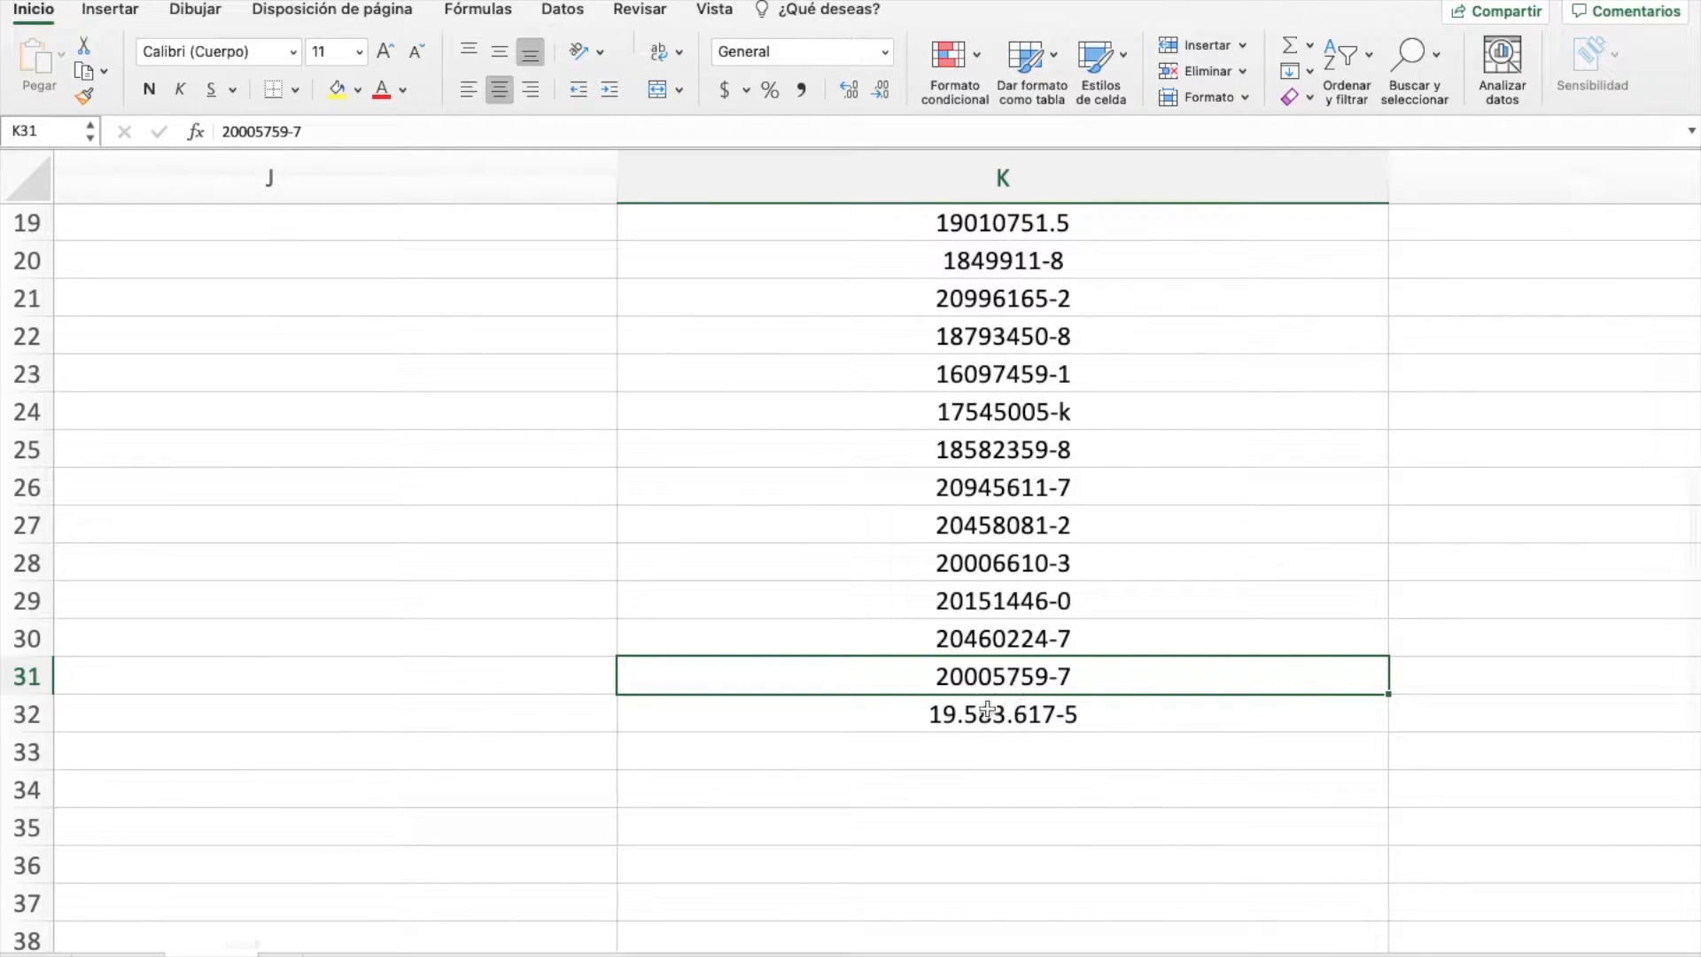
{"action": "scroll", "coordinate": [1063, 342], "scroll_direction": "up", "scroll_amount": 1}
{"action": "left_click", "coordinate": [1077, 258]}
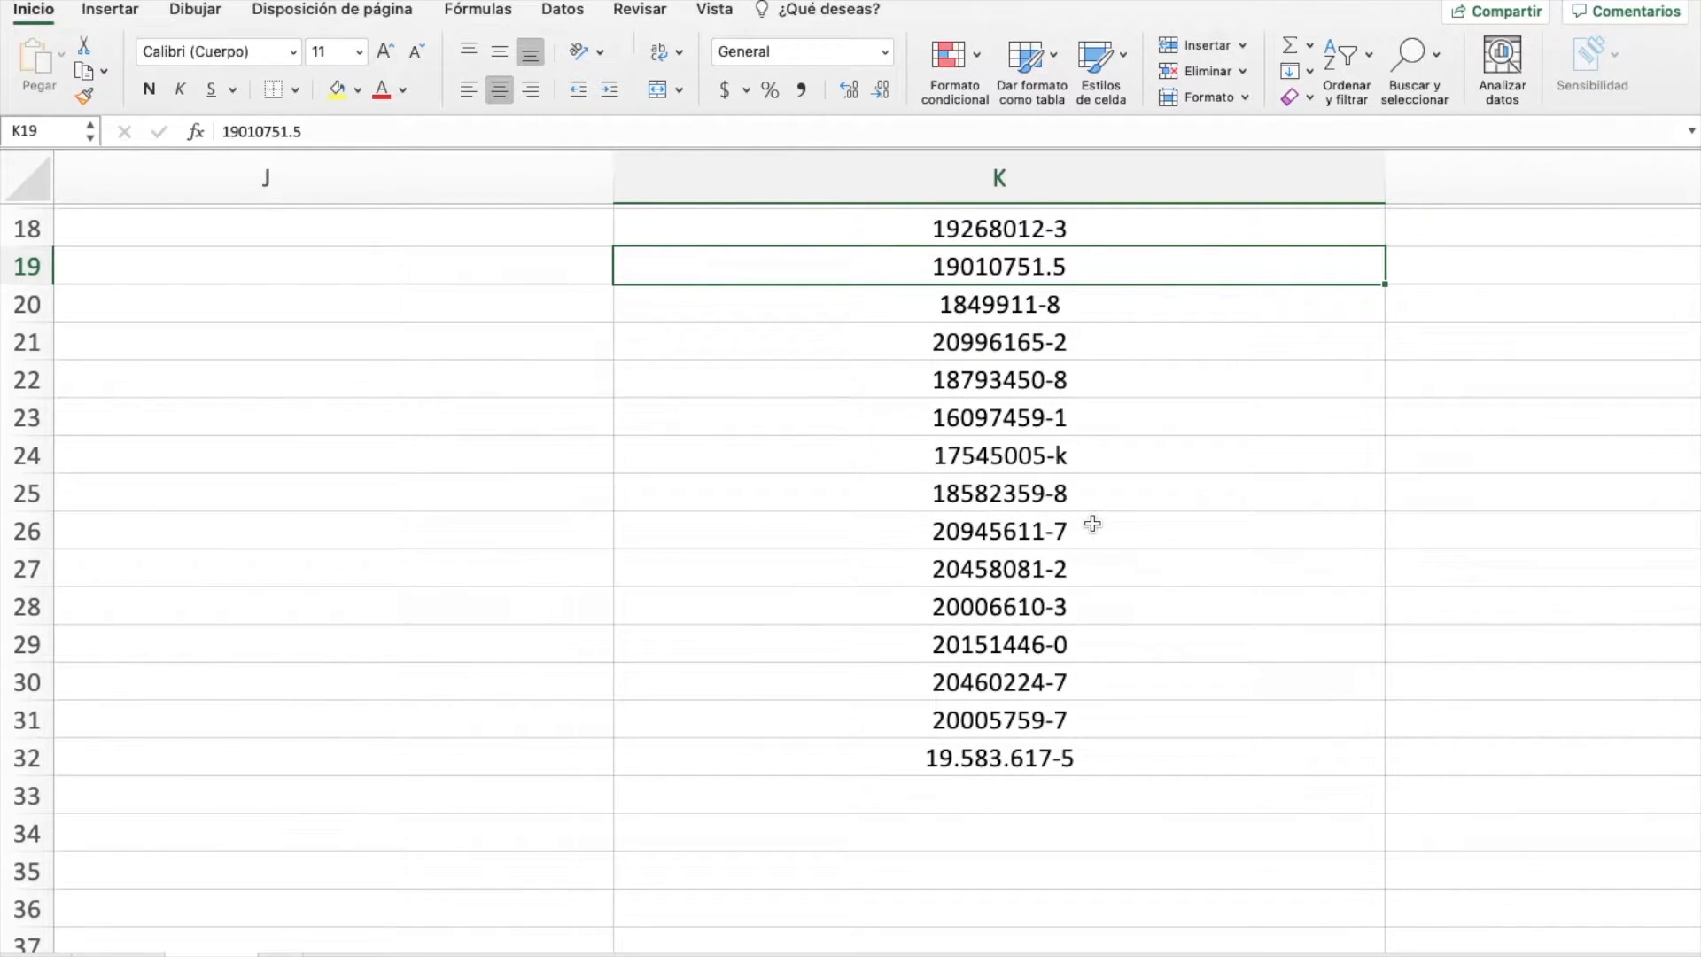
{"action": "scroll", "coordinate": [1092, 523], "scroll_direction": "down", "scroll_amount": 5}
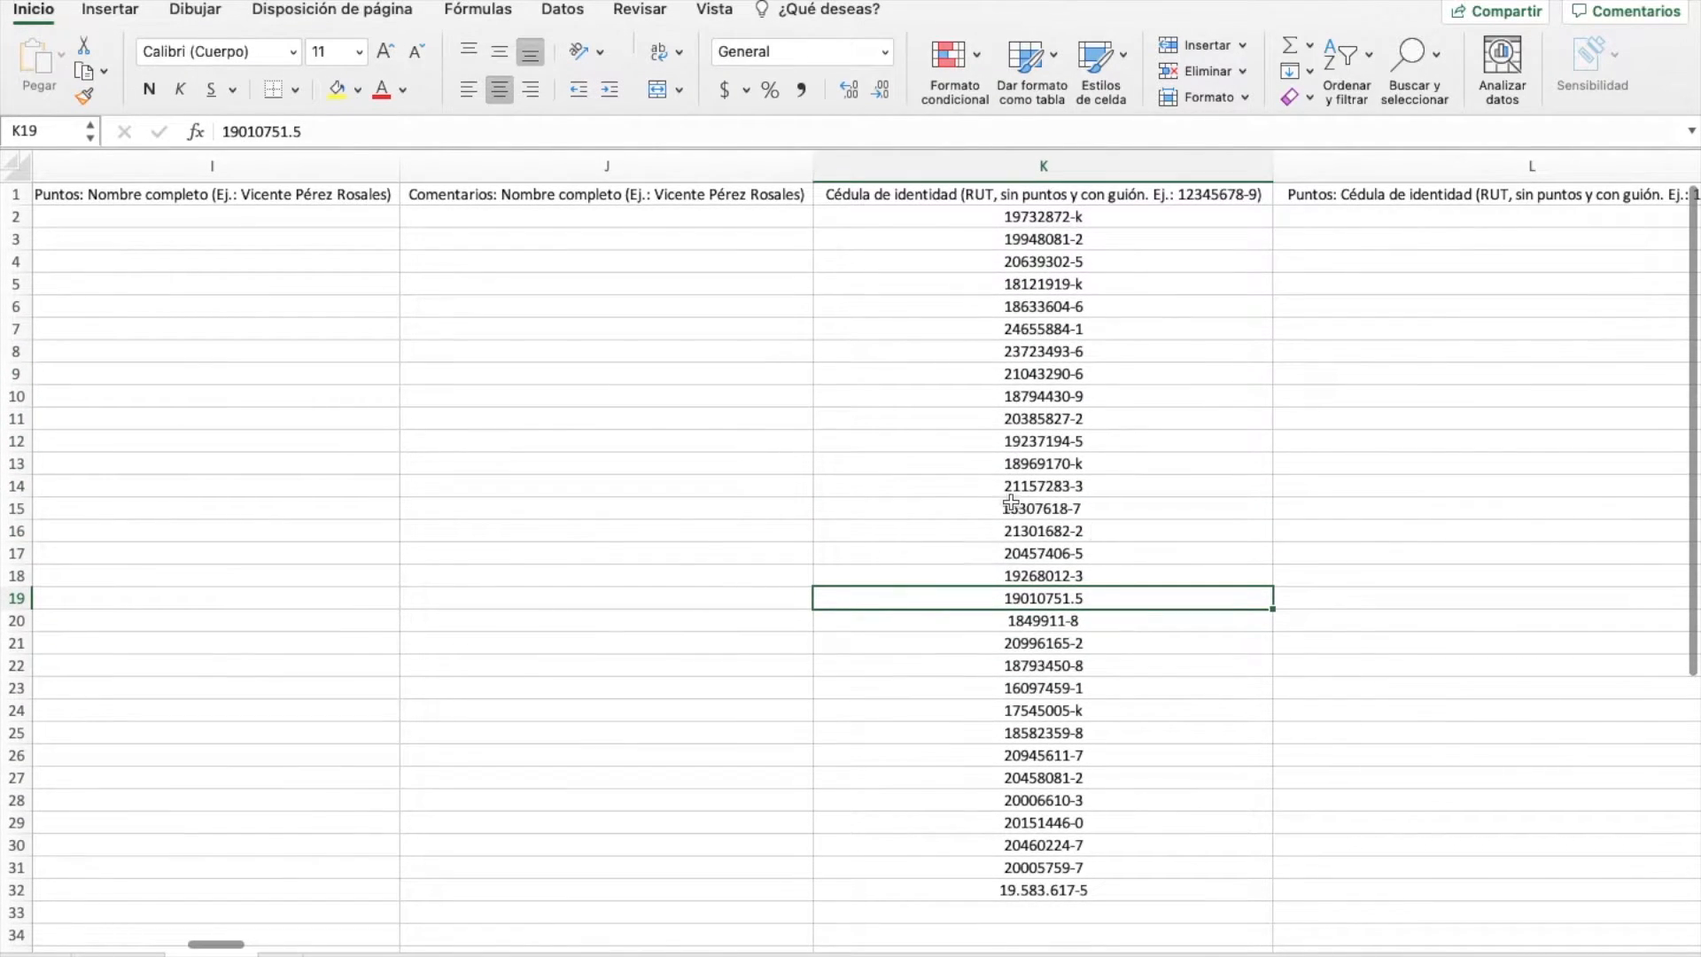
- Compare the automatically recorded "Correo electrónico" and "Nombre" columns with the answers in the "Nombre completo" column
{"action": "scroll", "coordinate": [966, 492], "scroll_direction": "left", "scroll_amount": 10}
{"action": "scroll", "coordinate": [959, 492], "scroll_direction": "left", "scroll_amount": 10}
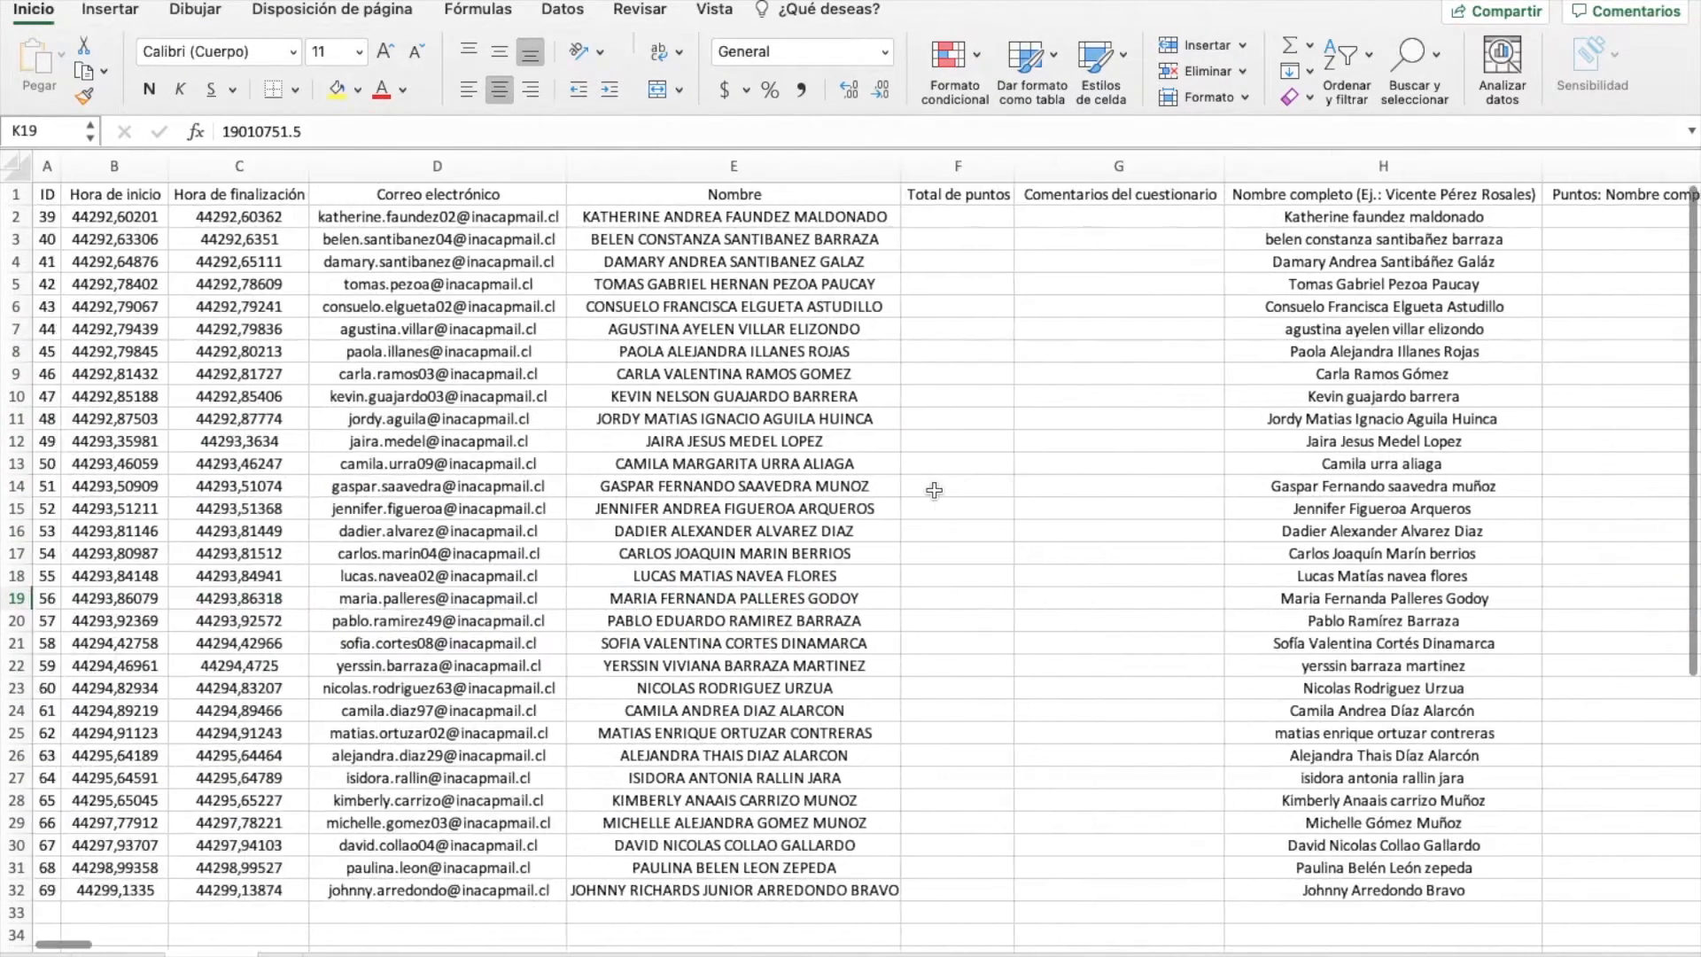
{"action": "scroll", "coordinate": [835, 488], "scroll_direction": "down", "scroll_amount": 3}
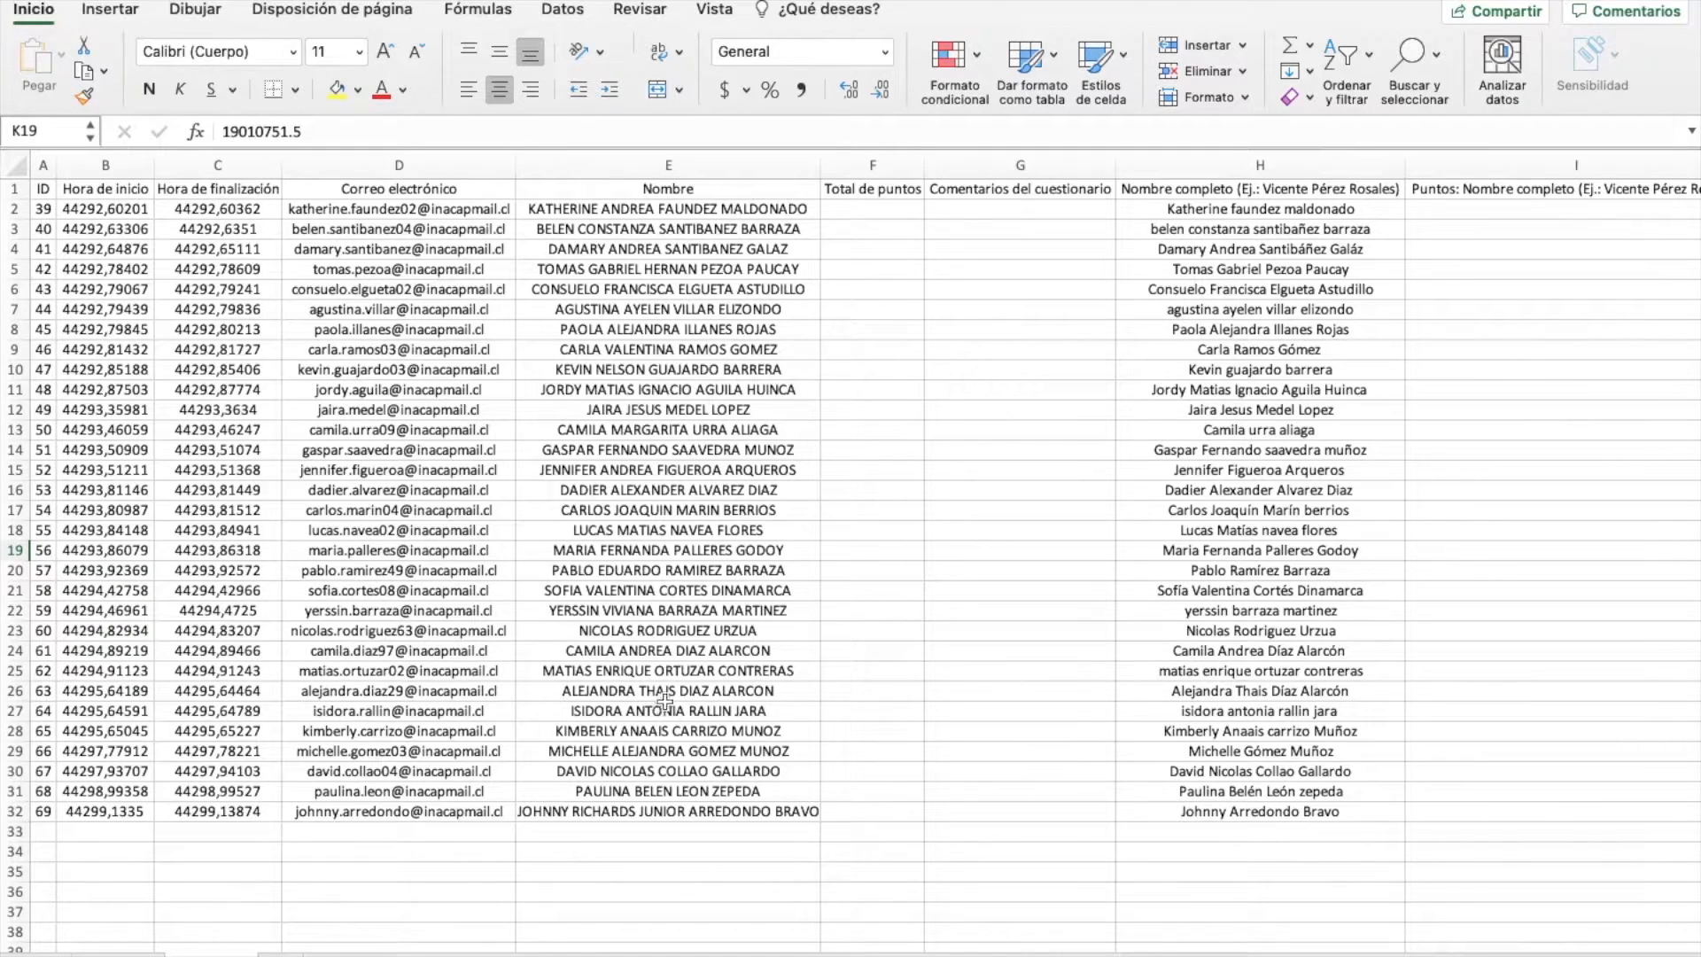
{"action": "scroll", "coordinate": [660, 620], "scroll_direction": "right", "scroll_amount": 10}
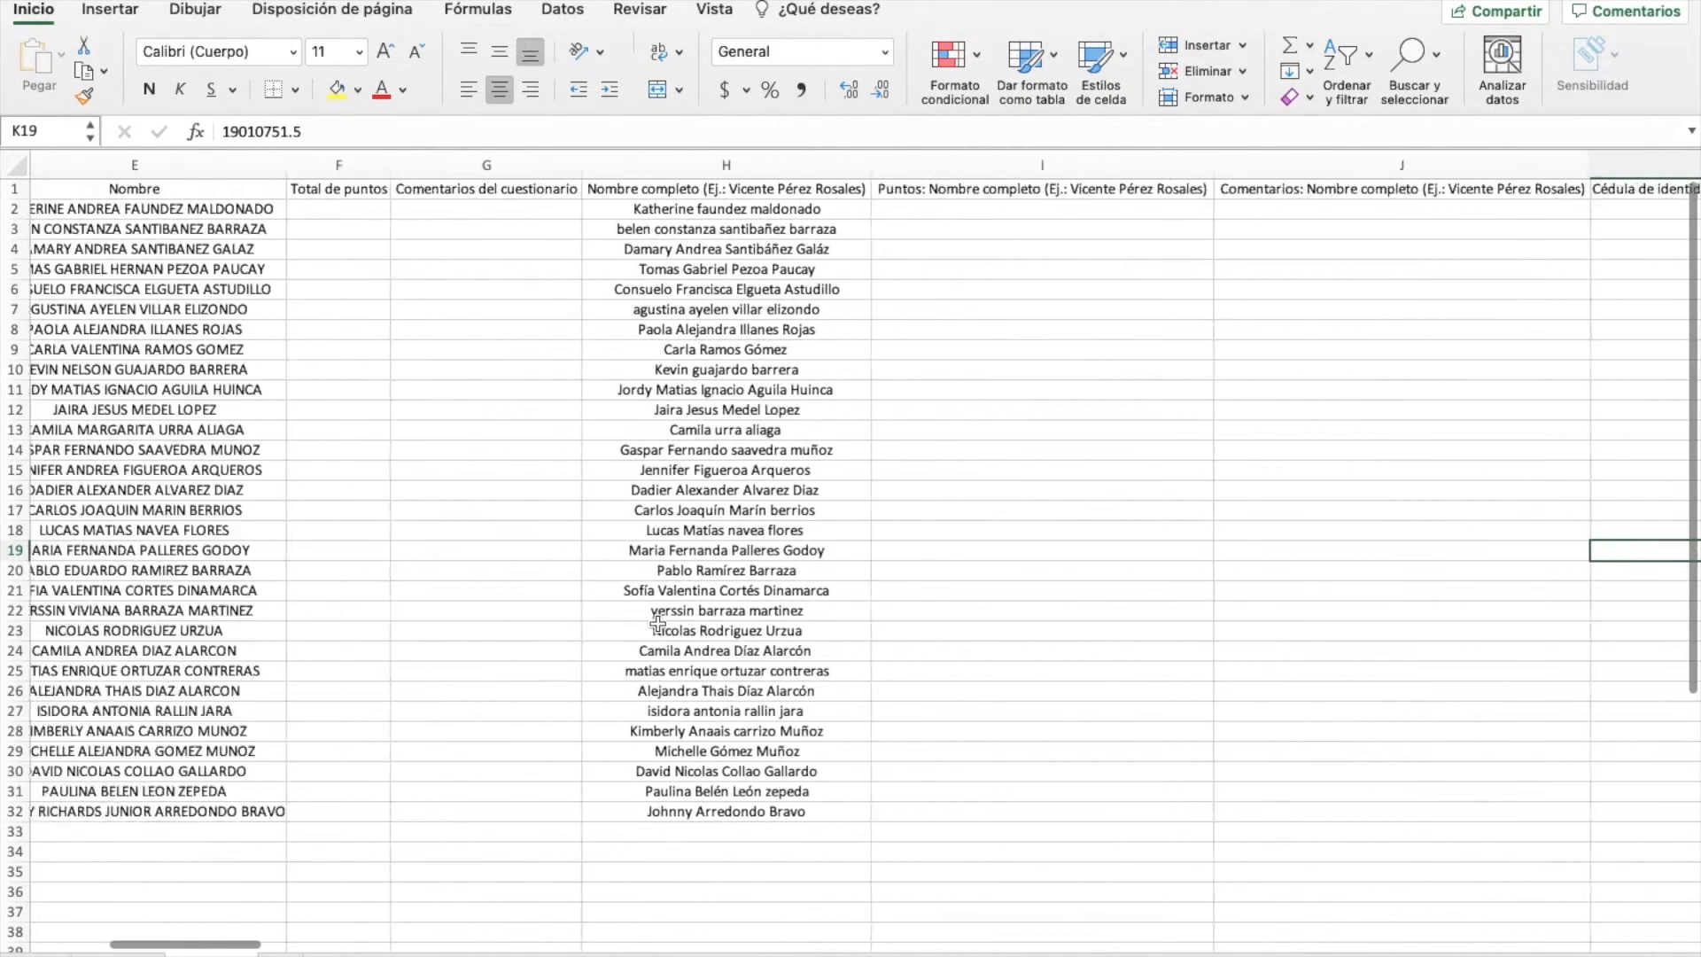
{"action": "scroll", "coordinate": [531, 497], "scroll_direction": "left", "scroll_amount": 8}
{"action": "scroll", "coordinate": [528, 490], "scroll_direction": "left", "scroll_amount": 3}
{"action": "left_click_drag", "start_coordinate": [448, 166], "coordinate": [589, 169]}
{"action": "right_click", "coordinate": [598, 177]}
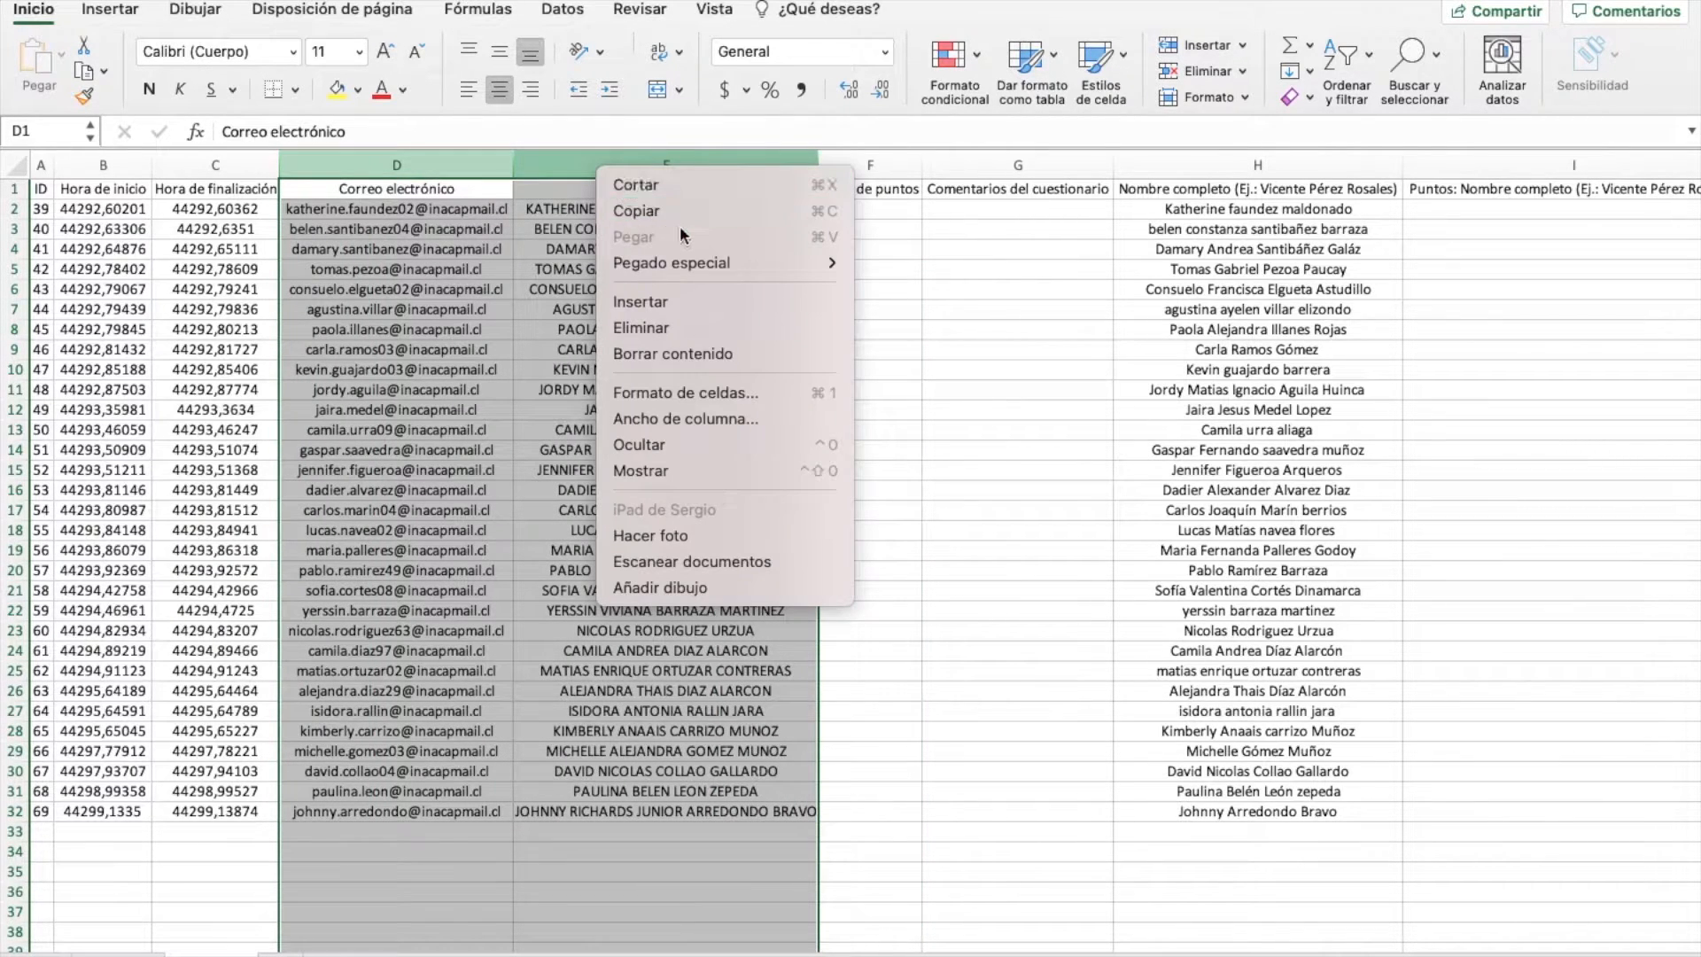
{"action": "left_click", "coordinate": [473, 273]}
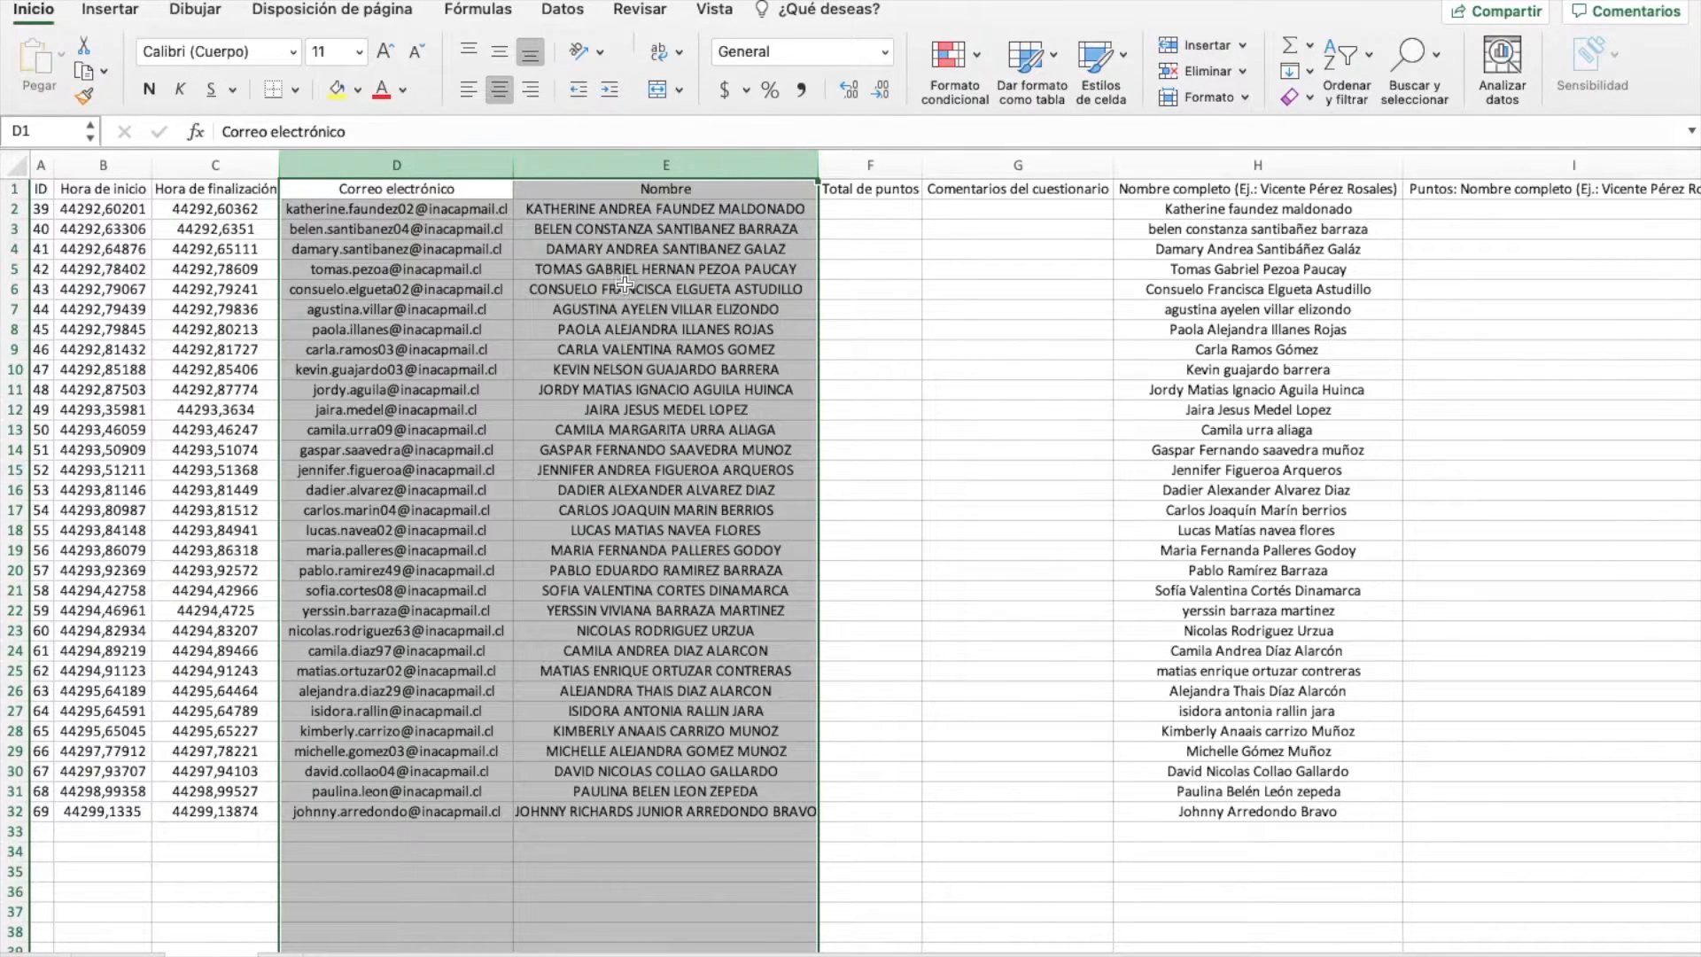
{"action": "scroll", "coordinate": [626, 284], "scroll_direction": "right", "scroll_amount": 3}
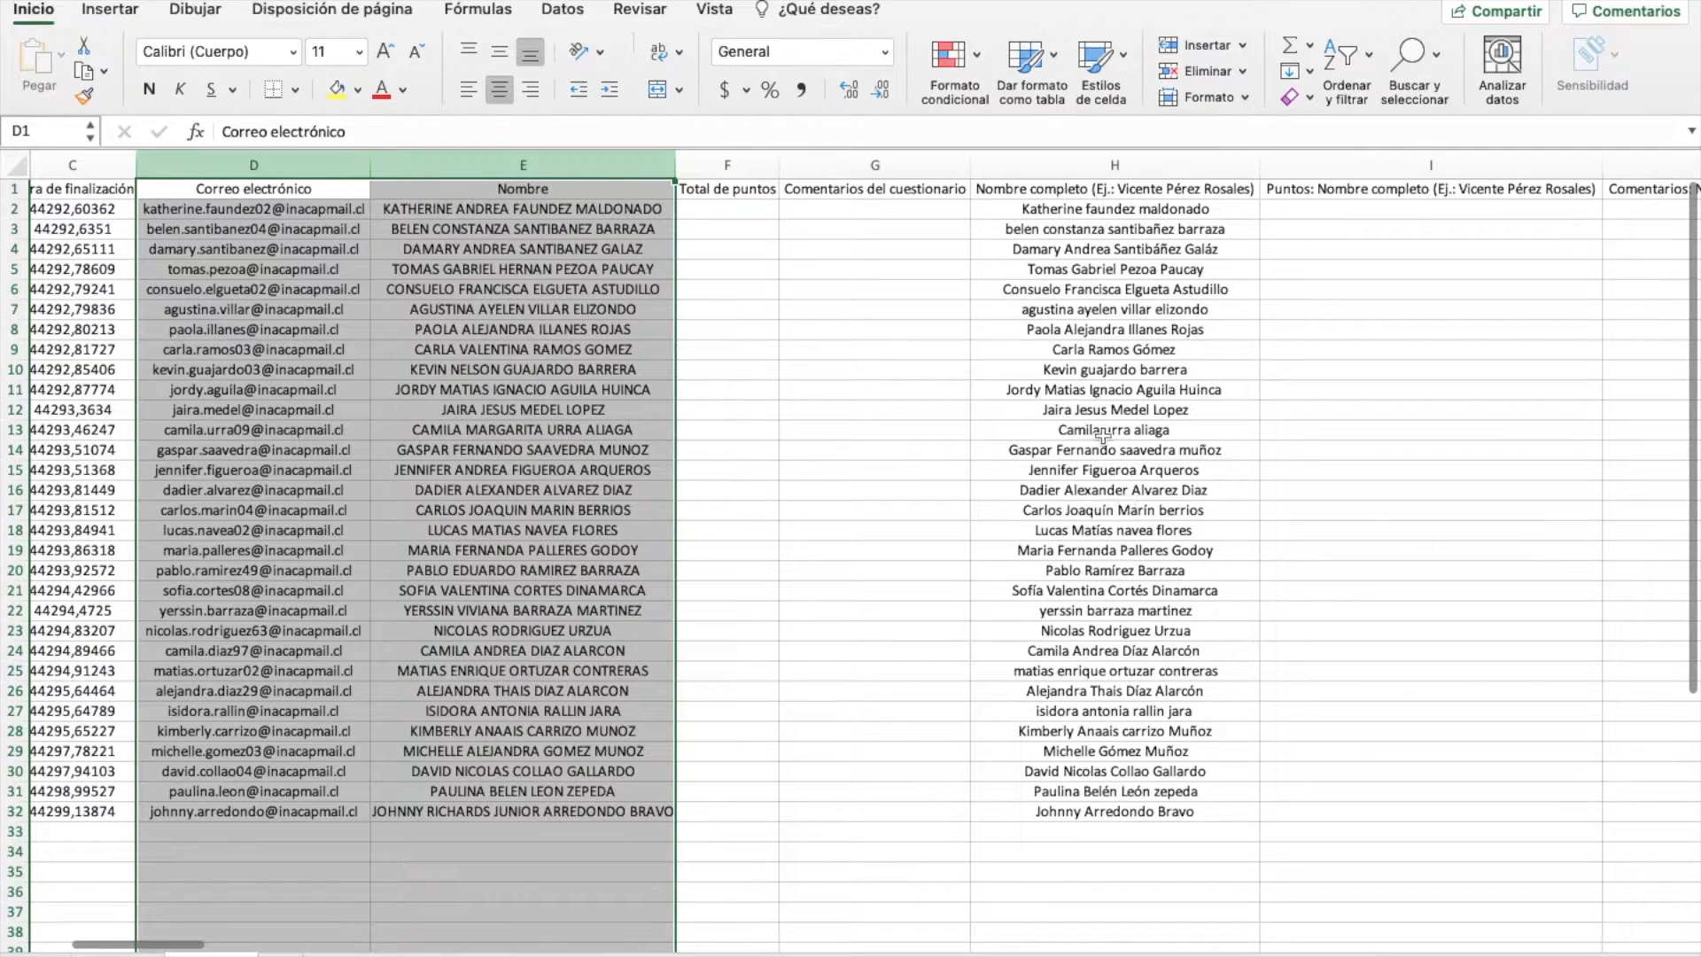
{"action": "scroll", "coordinate": [495, 519], "scroll_direction": "left", "scroll_amount": 3}
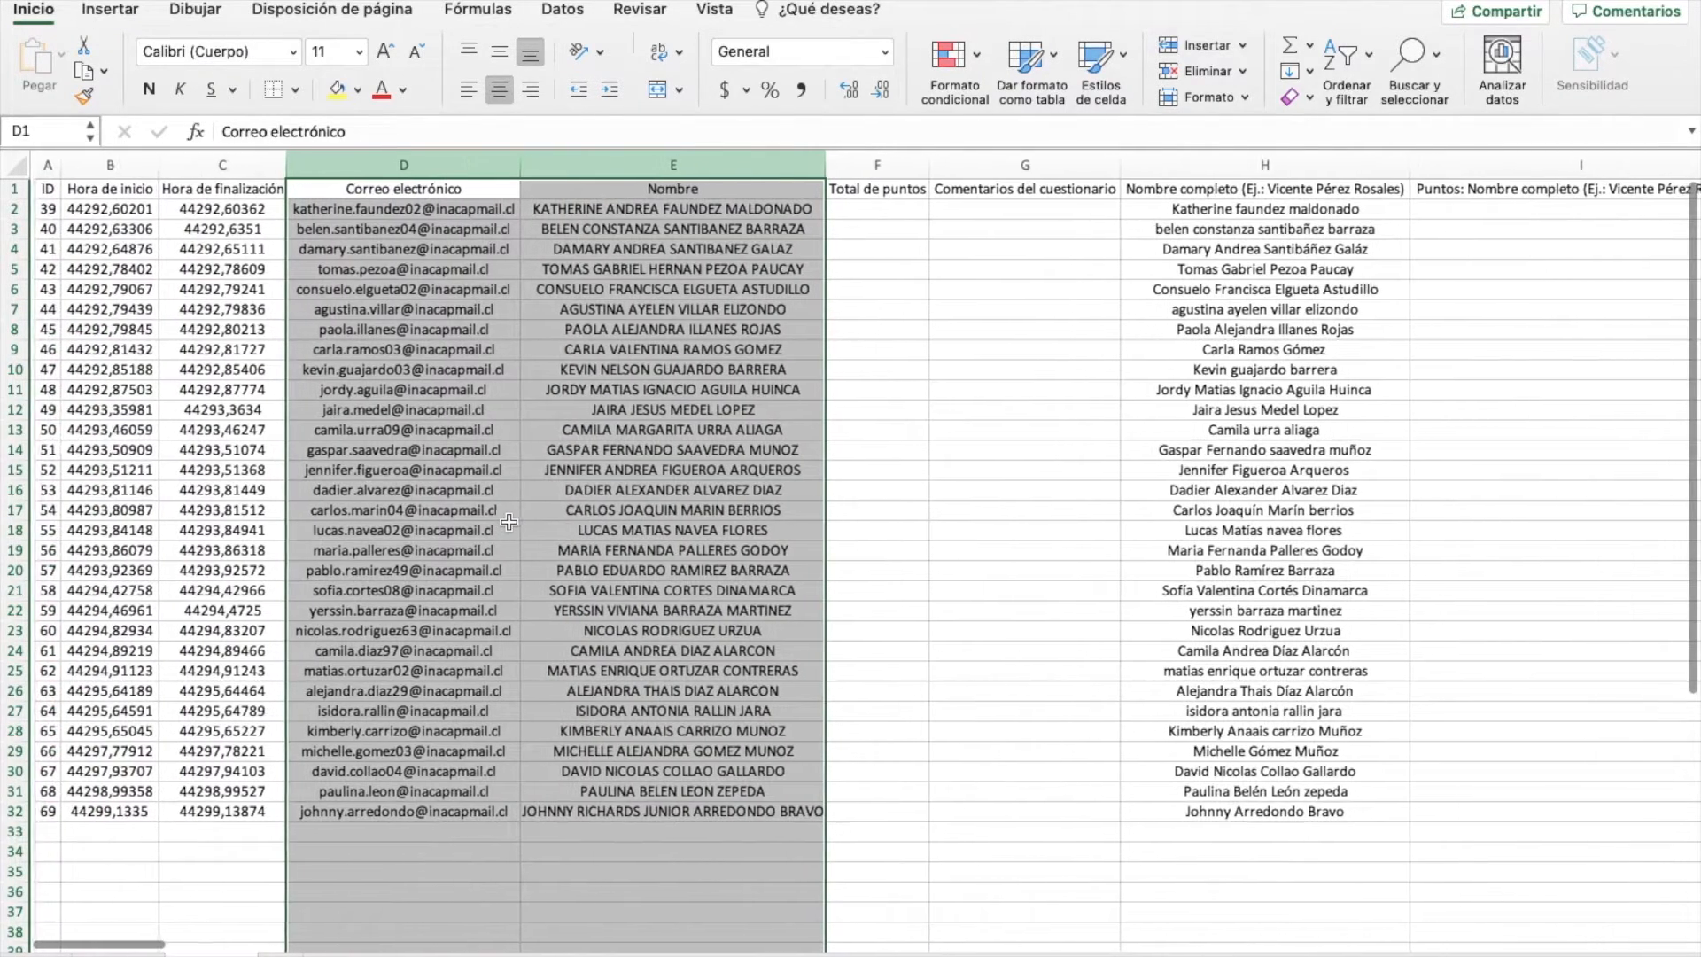
- Review how the "Edad", "Carrera" and "De qué ciudad o localidad vienes" answers are written, selecting the city column
{"action": "scroll", "coordinate": [501, 520], "scroll_direction": "right", "scroll_amount": 10}
{"action": "scroll", "coordinate": [506, 522], "scroll_direction": "right", "scroll_amount": 10}
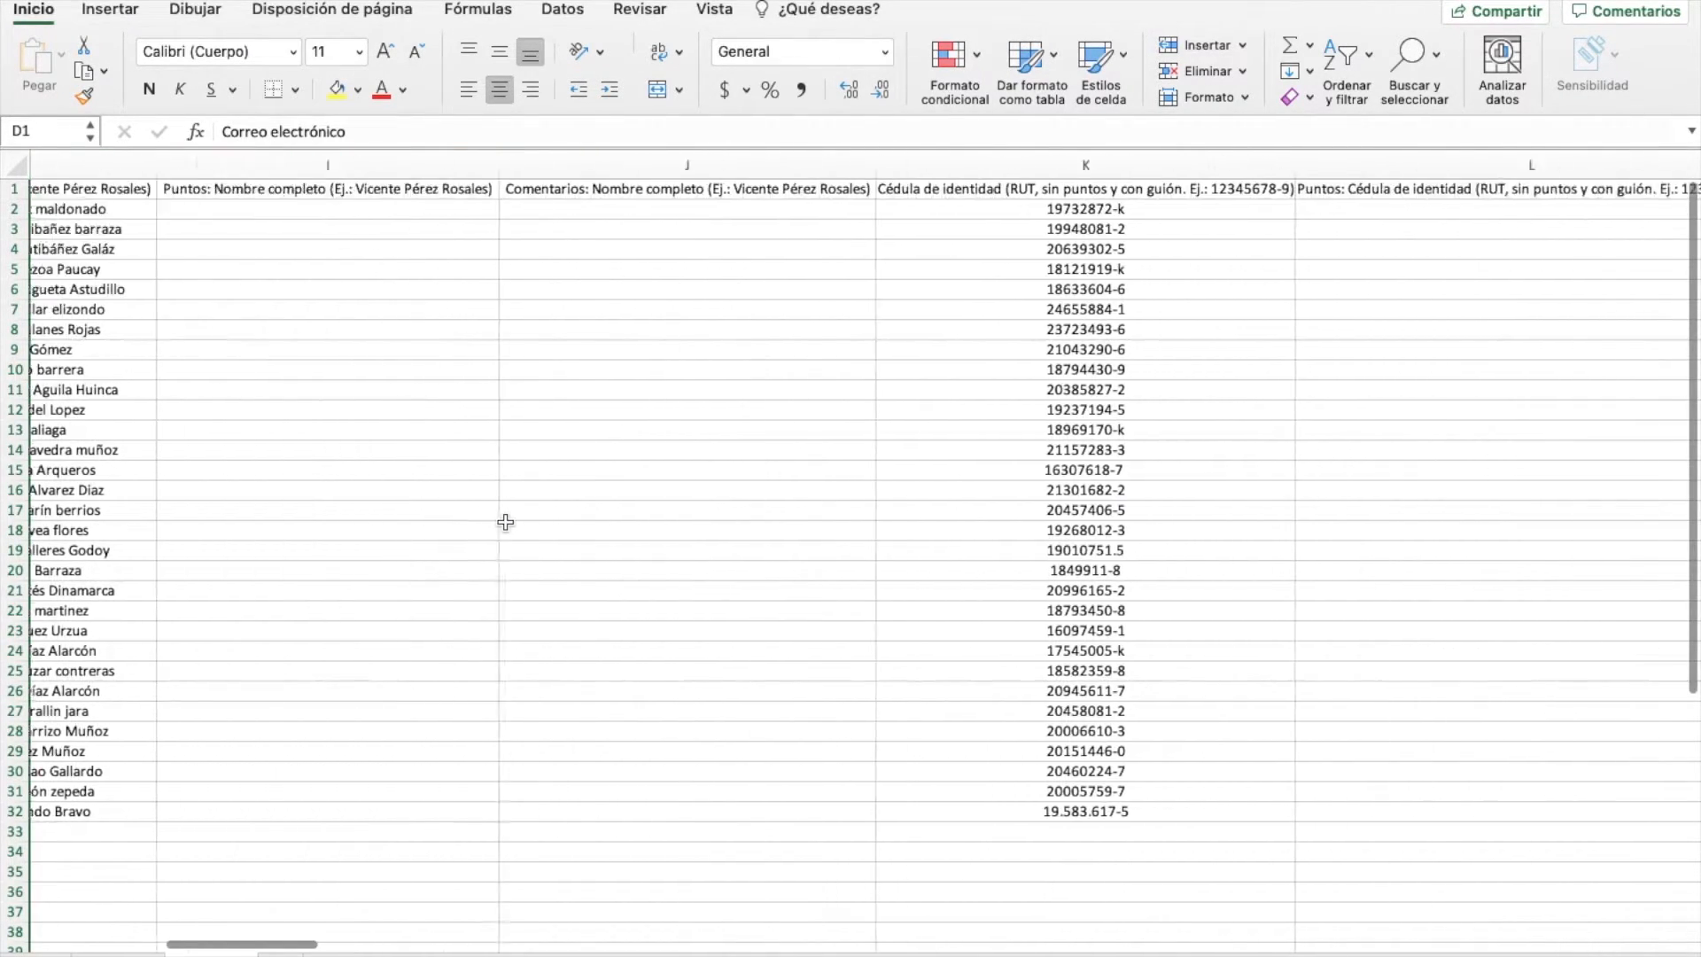
{"action": "scroll", "coordinate": [505, 522], "scroll_direction": "right", "scroll_amount": 5}
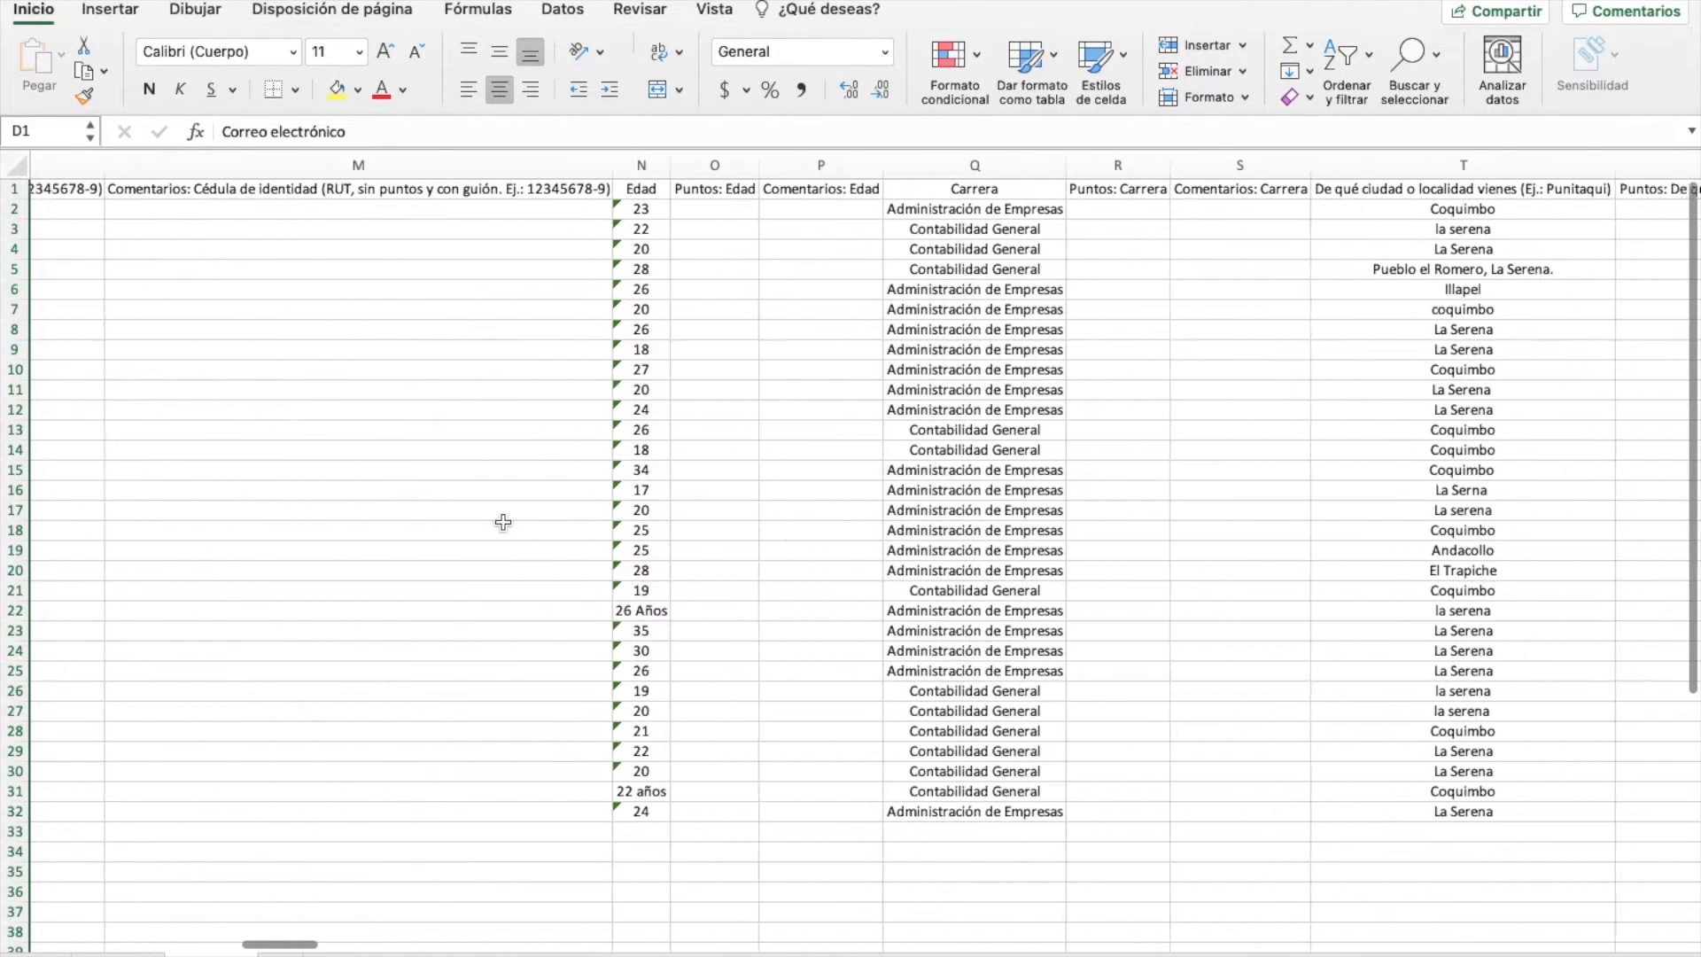
{"action": "scroll", "coordinate": [502, 524], "scroll_direction": "right", "scroll_amount": 5}
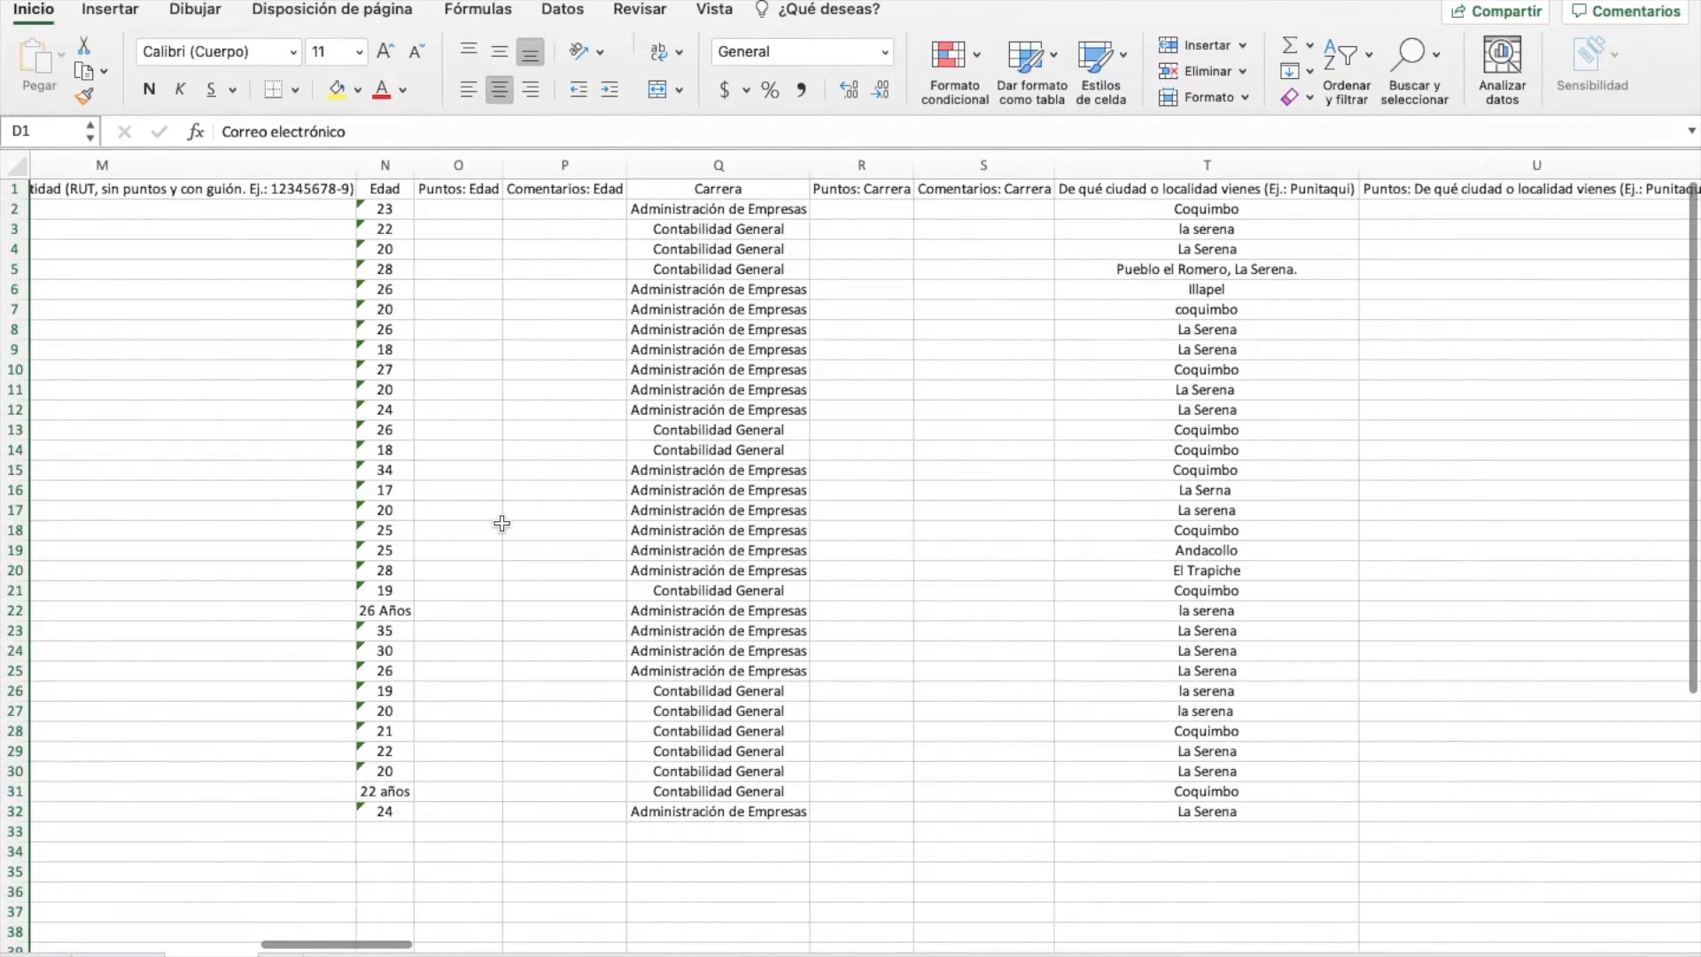
{"action": "scroll", "coordinate": [504, 525], "scroll_direction": "right", "scroll_amount": 4}
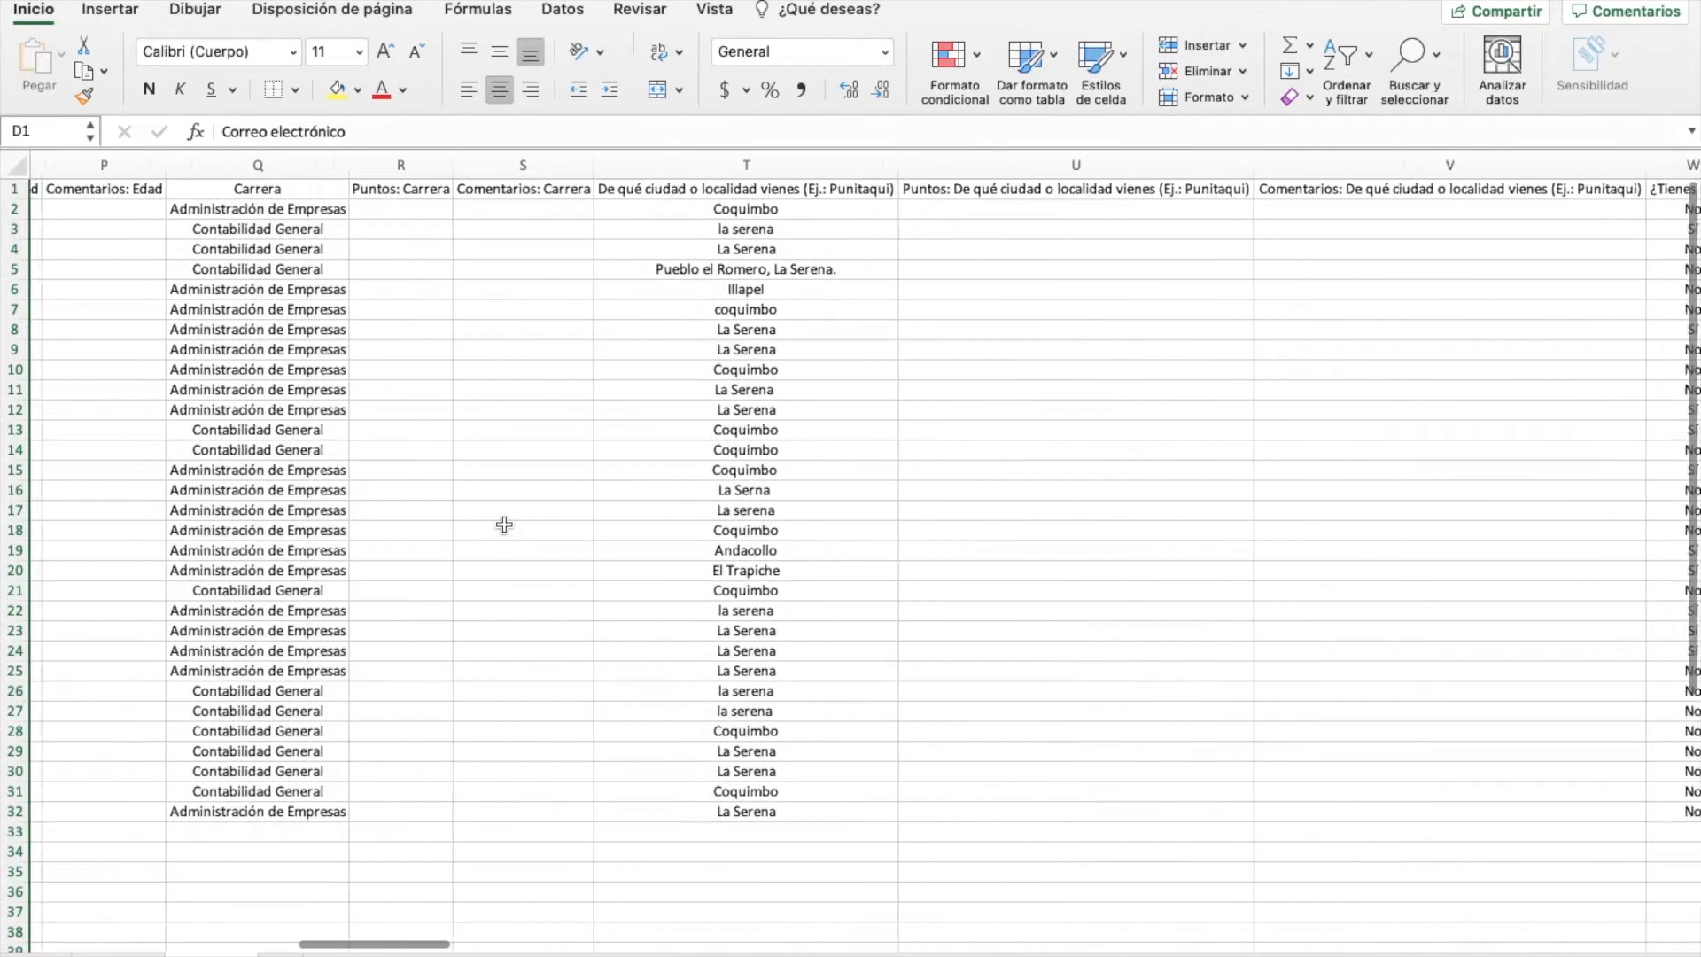
{"action": "scroll", "coordinate": [504, 524], "scroll_direction": "right", "scroll_amount": 4}
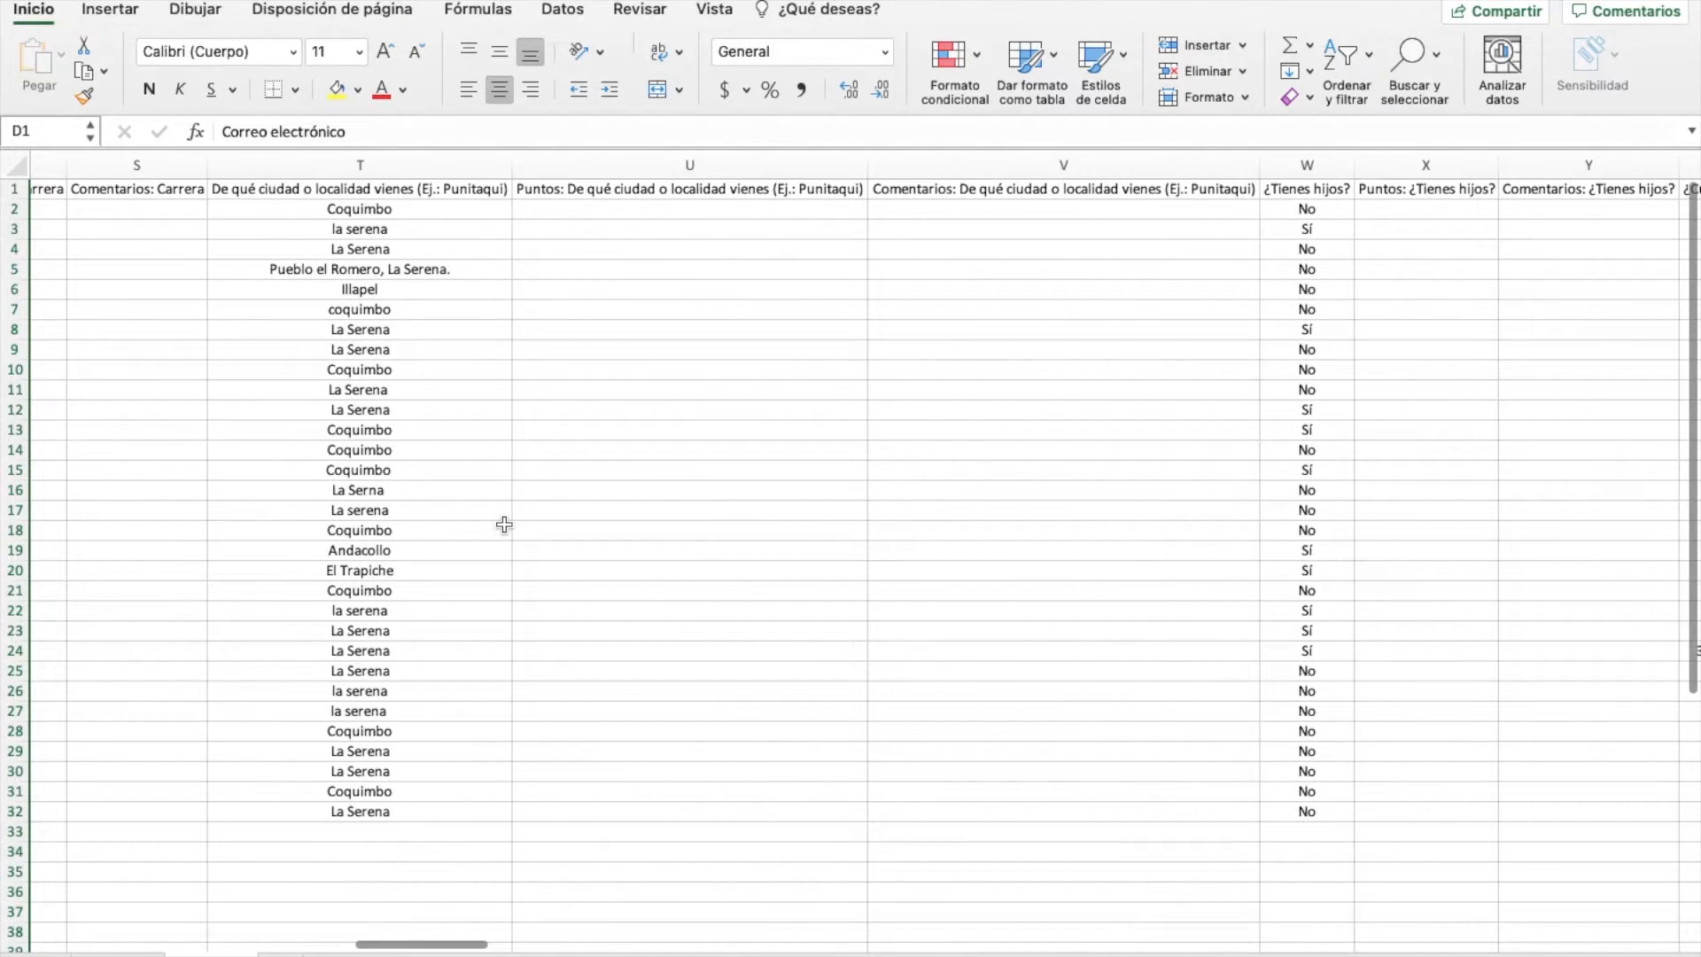
{"action": "scroll", "coordinate": [503, 524], "scroll_direction": "left", "scroll_amount": 2}
{"action": "scroll", "coordinate": [503, 524], "scroll_direction": "left", "scroll_amount": 3}
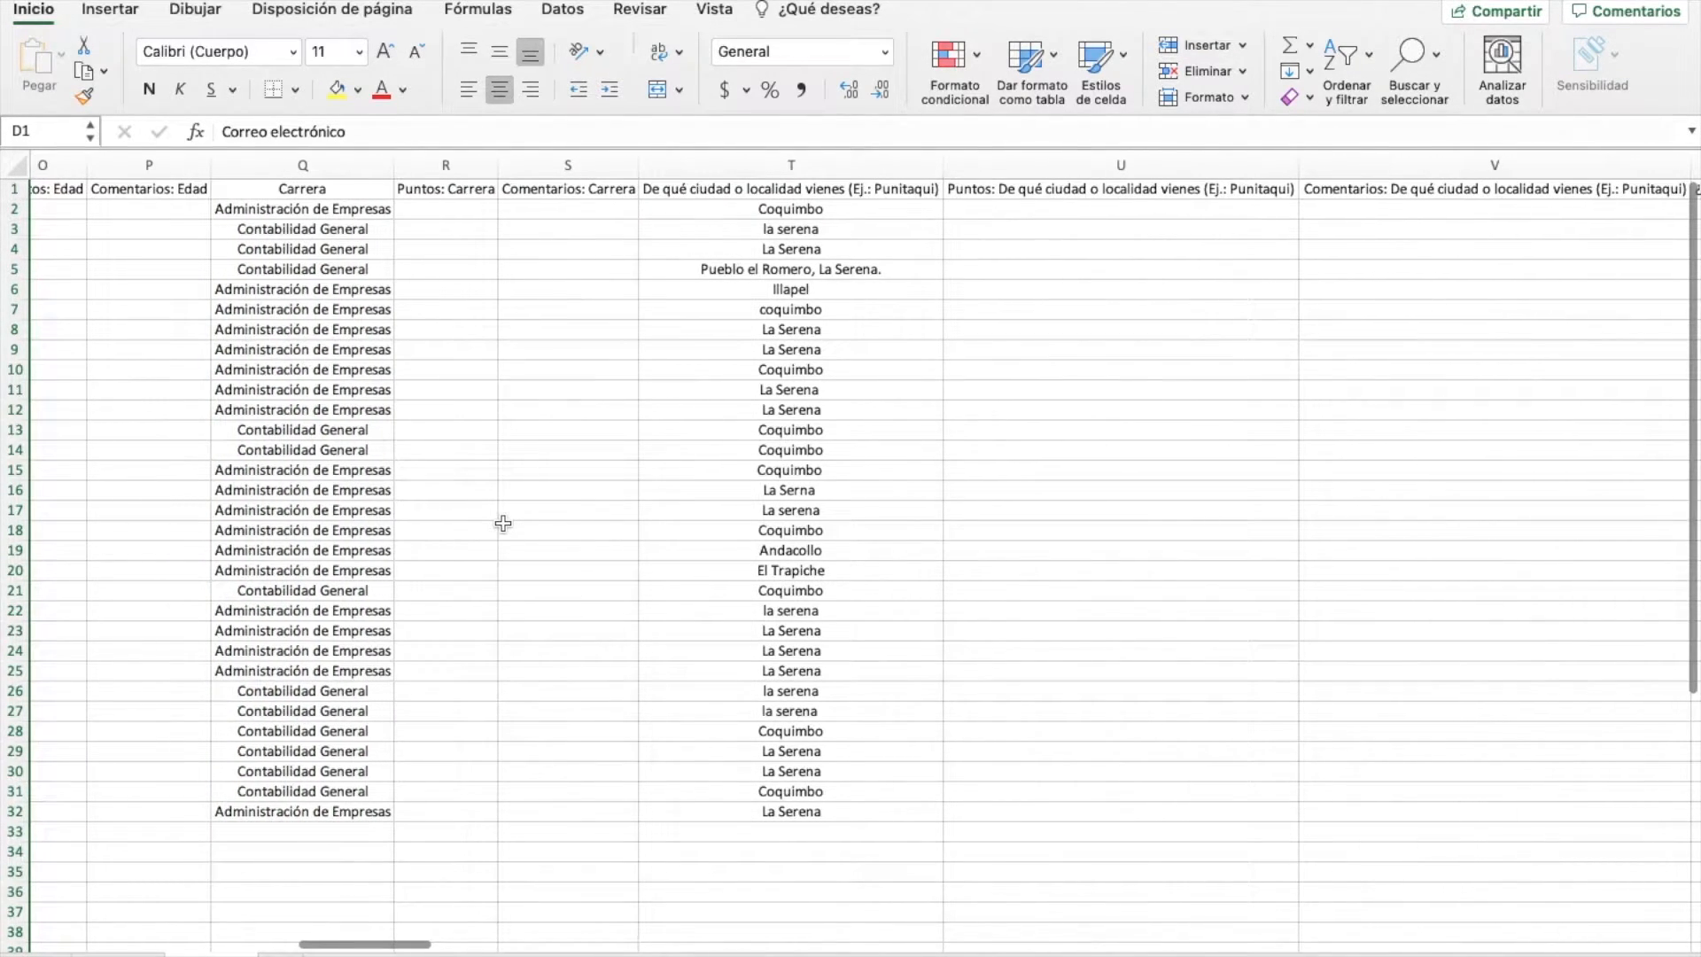
{"action": "scroll", "coordinate": [785, 289], "scroll_direction": "right", "scroll_amount": 1}
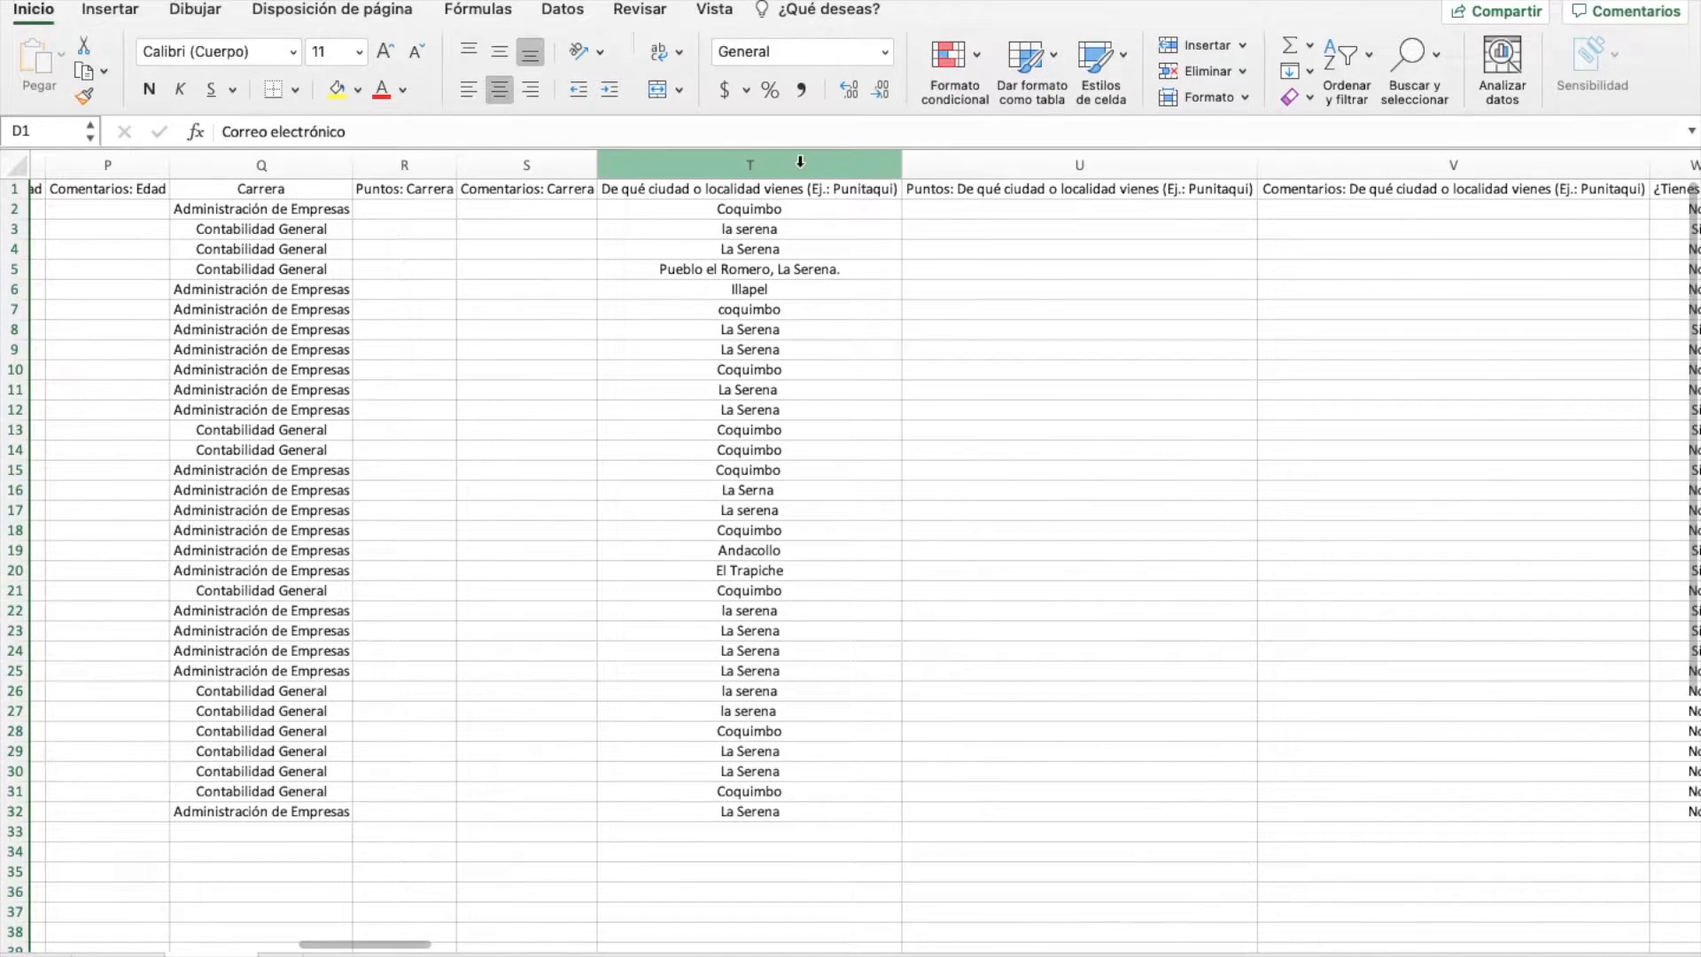
{"action": "left_click", "coordinate": [800, 161]}
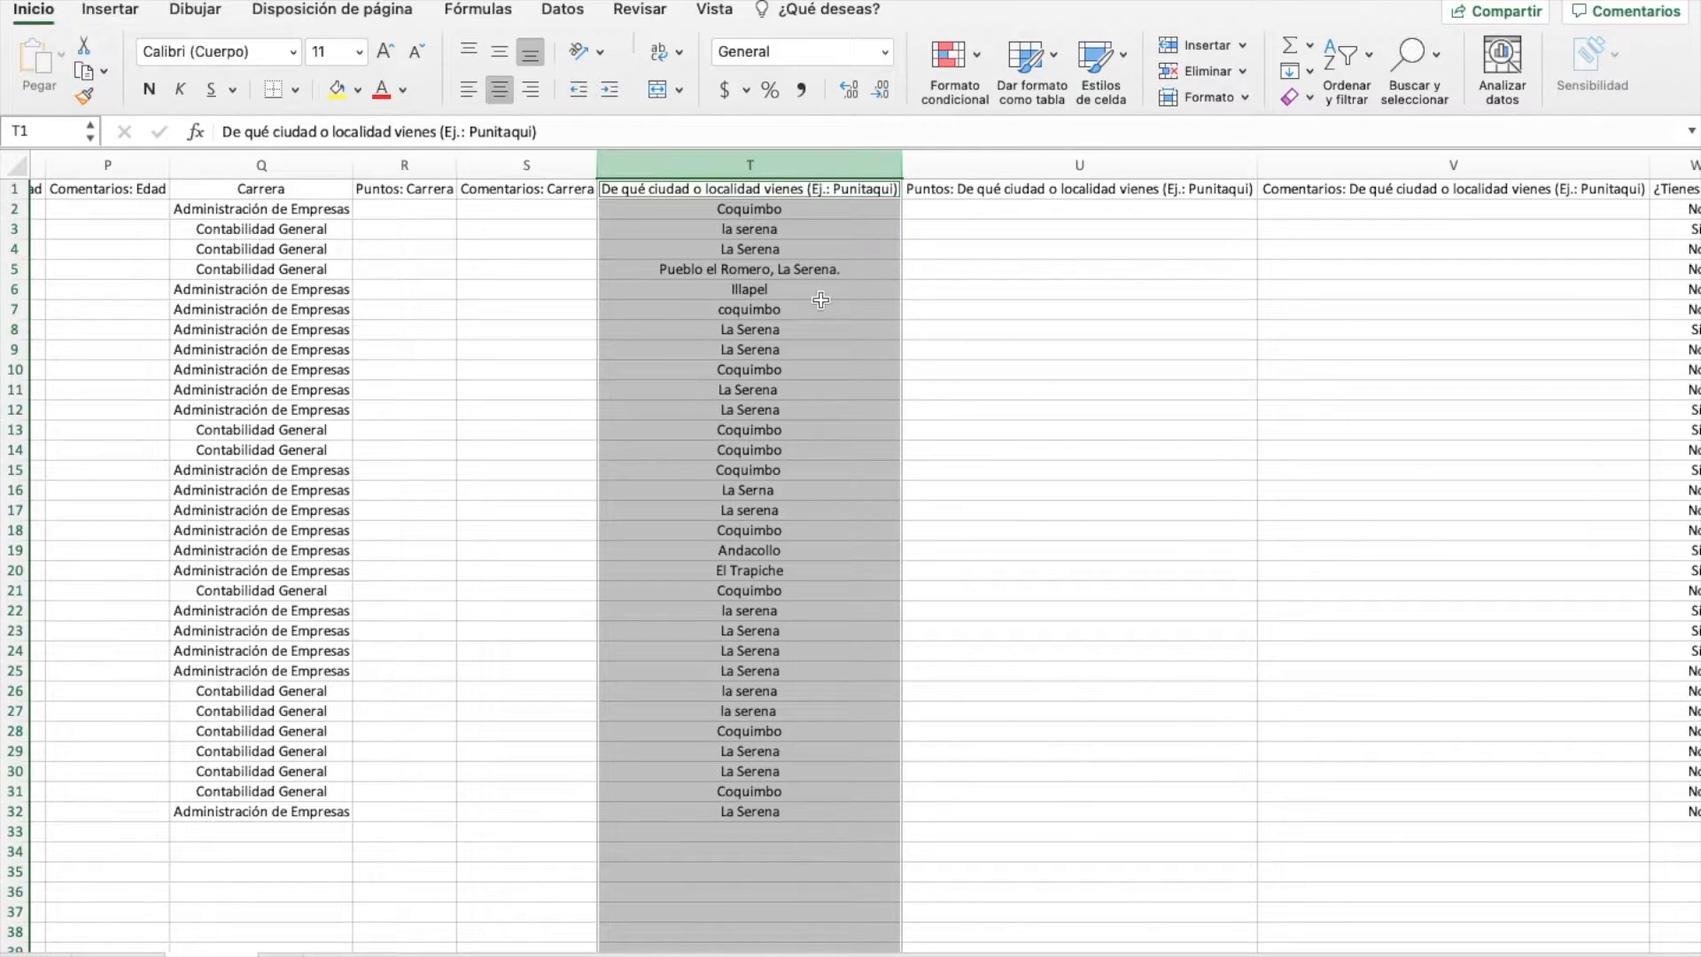
- Select the "¿Tienes hijos?", "¿Cuántos?" and "¿Estudiante otra carrera antes?" columns together
{"action": "scroll", "coordinate": [823, 401], "scroll_direction": "right", "scroll_amount": 20}
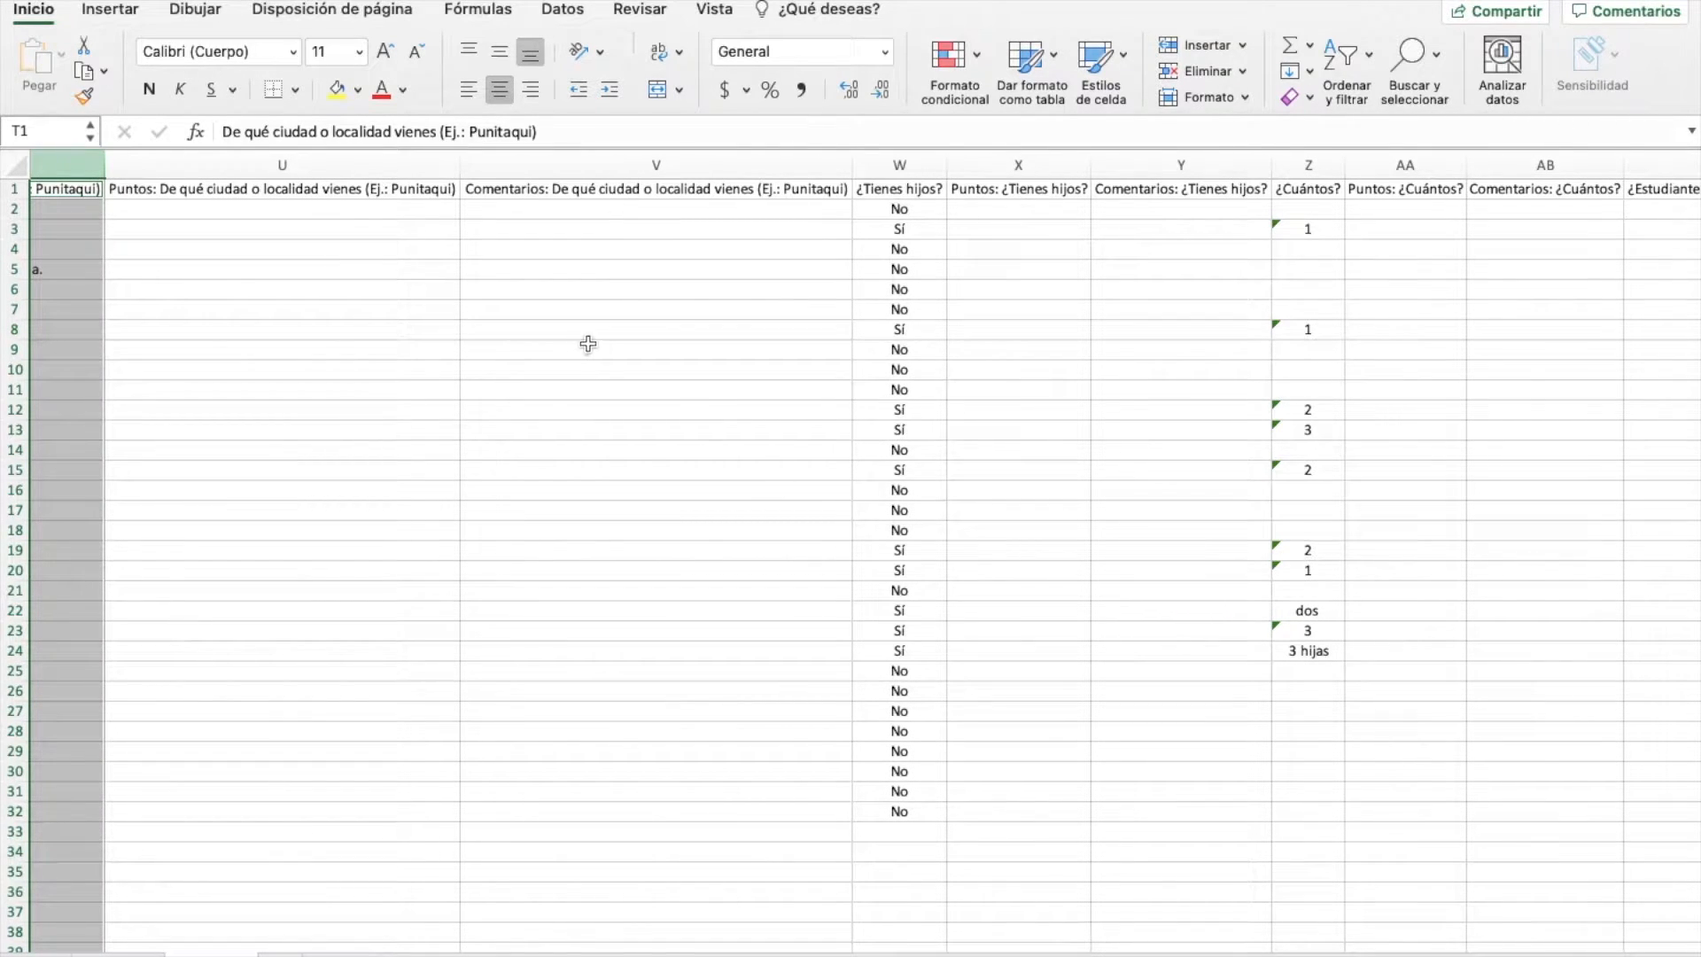
{"action": "left_click", "coordinate": [905, 165]}
{"action": "left_click", "coordinate": [1308, 164], "text": "super"}
{"action": "scroll", "coordinate": [1124, 349], "scroll_direction": "right", "scroll_amount": 13}
{"action": "scroll", "coordinate": [919, 371], "scroll_direction": "right", "scroll_amount": 6}
{"action": "left_click", "coordinate": [936, 165], "text": "super"}
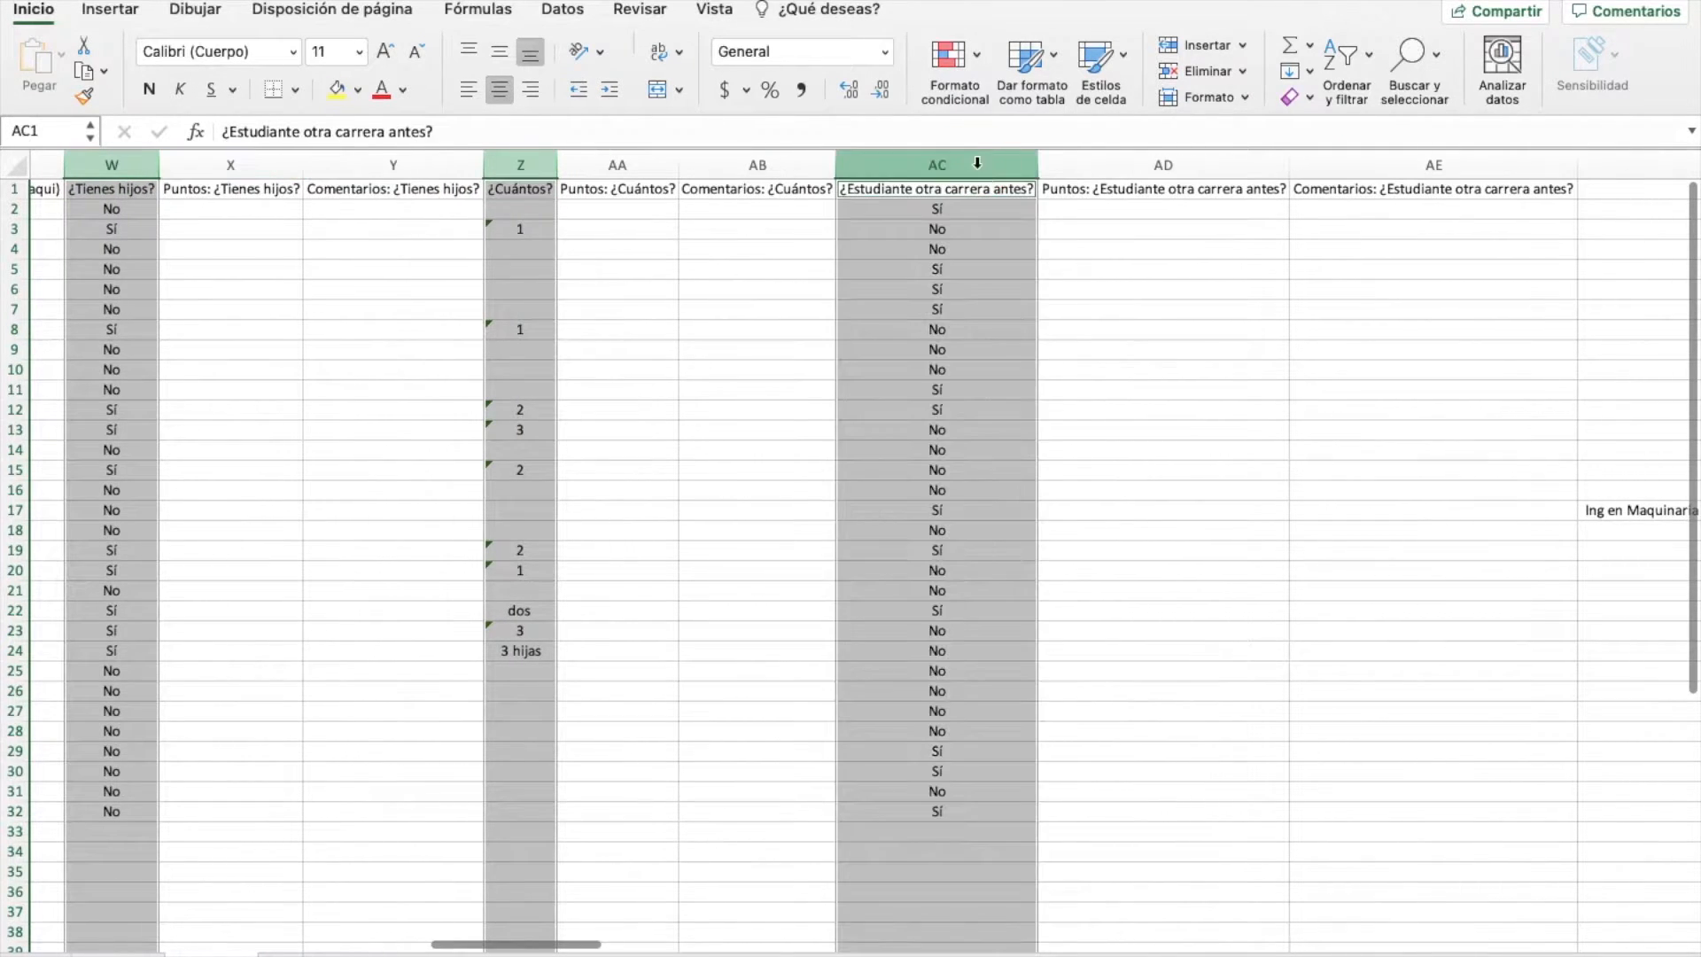
- Add the columns on the previously studied career and institution (AF) and on this semester's complicated subjects (AI) to the selection
{"action": "scroll", "coordinate": [1116, 353], "scroll_direction": "right", "scroll_amount": 12}
{"action": "scroll", "coordinate": [886, 379], "scroll_direction": "right", "scroll_amount": 7}
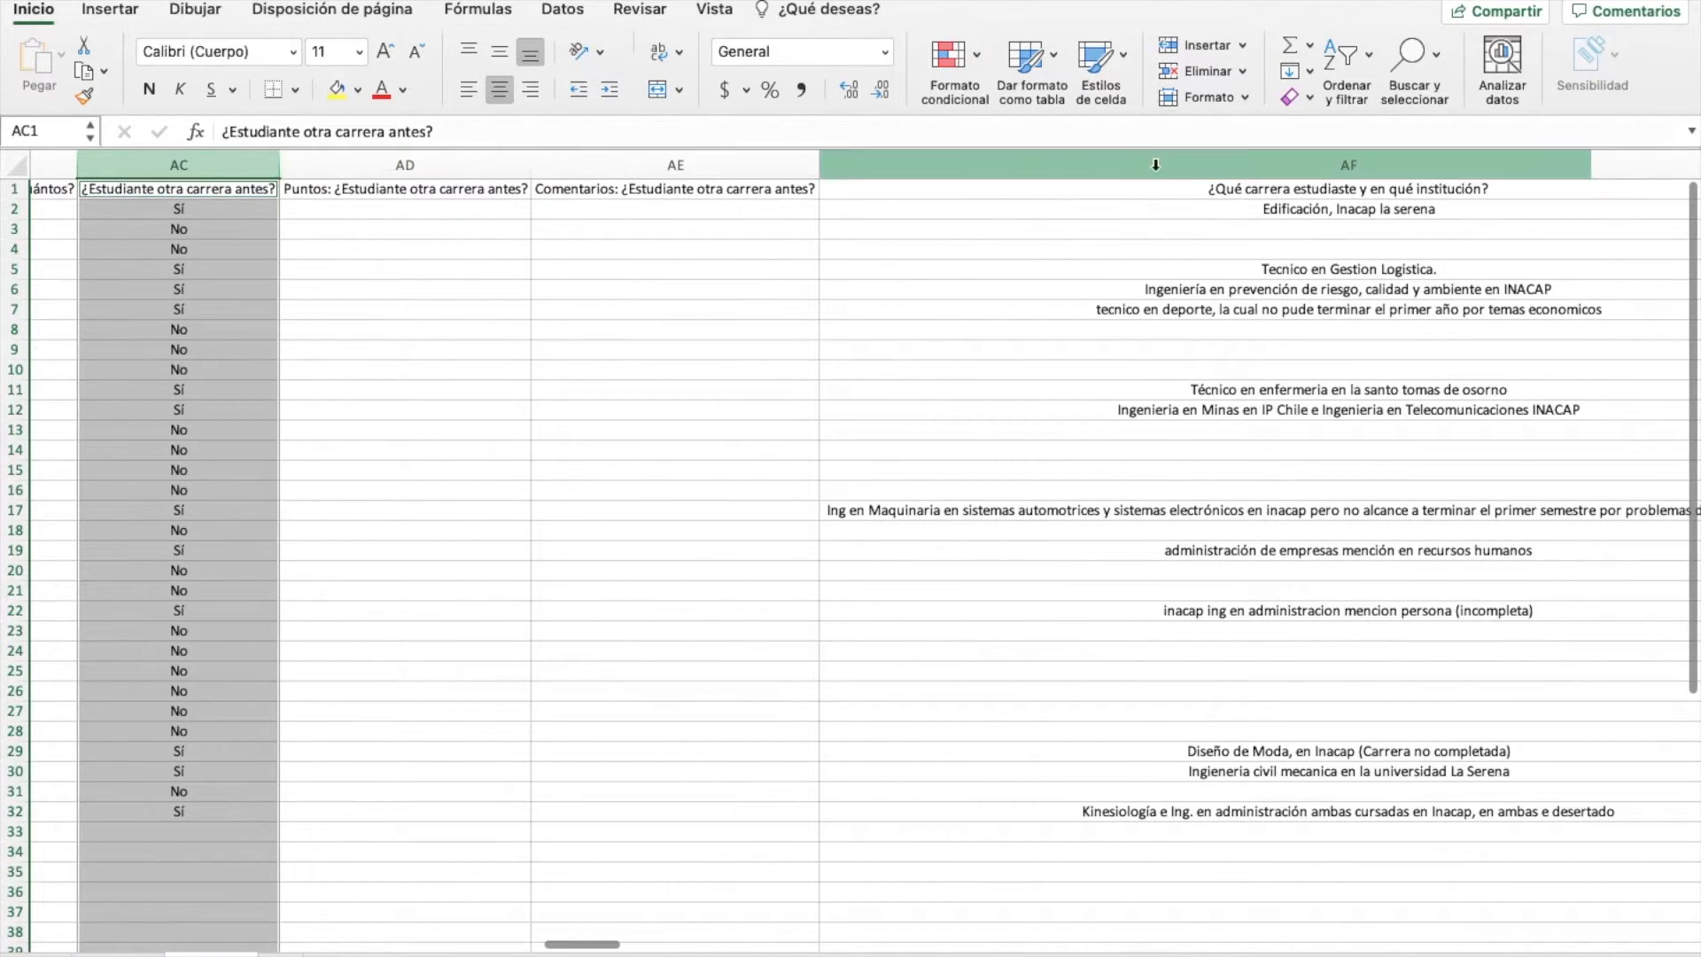
{"action": "left_click", "coordinate": [1581, 165], "text": "super"}
{"action": "scroll", "coordinate": [991, 335], "scroll_direction": "right", "scroll_amount": 8}
{"action": "scroll", "coordinate": [990, 335], "scroll_direction": "right", "scroll_amount": 15}
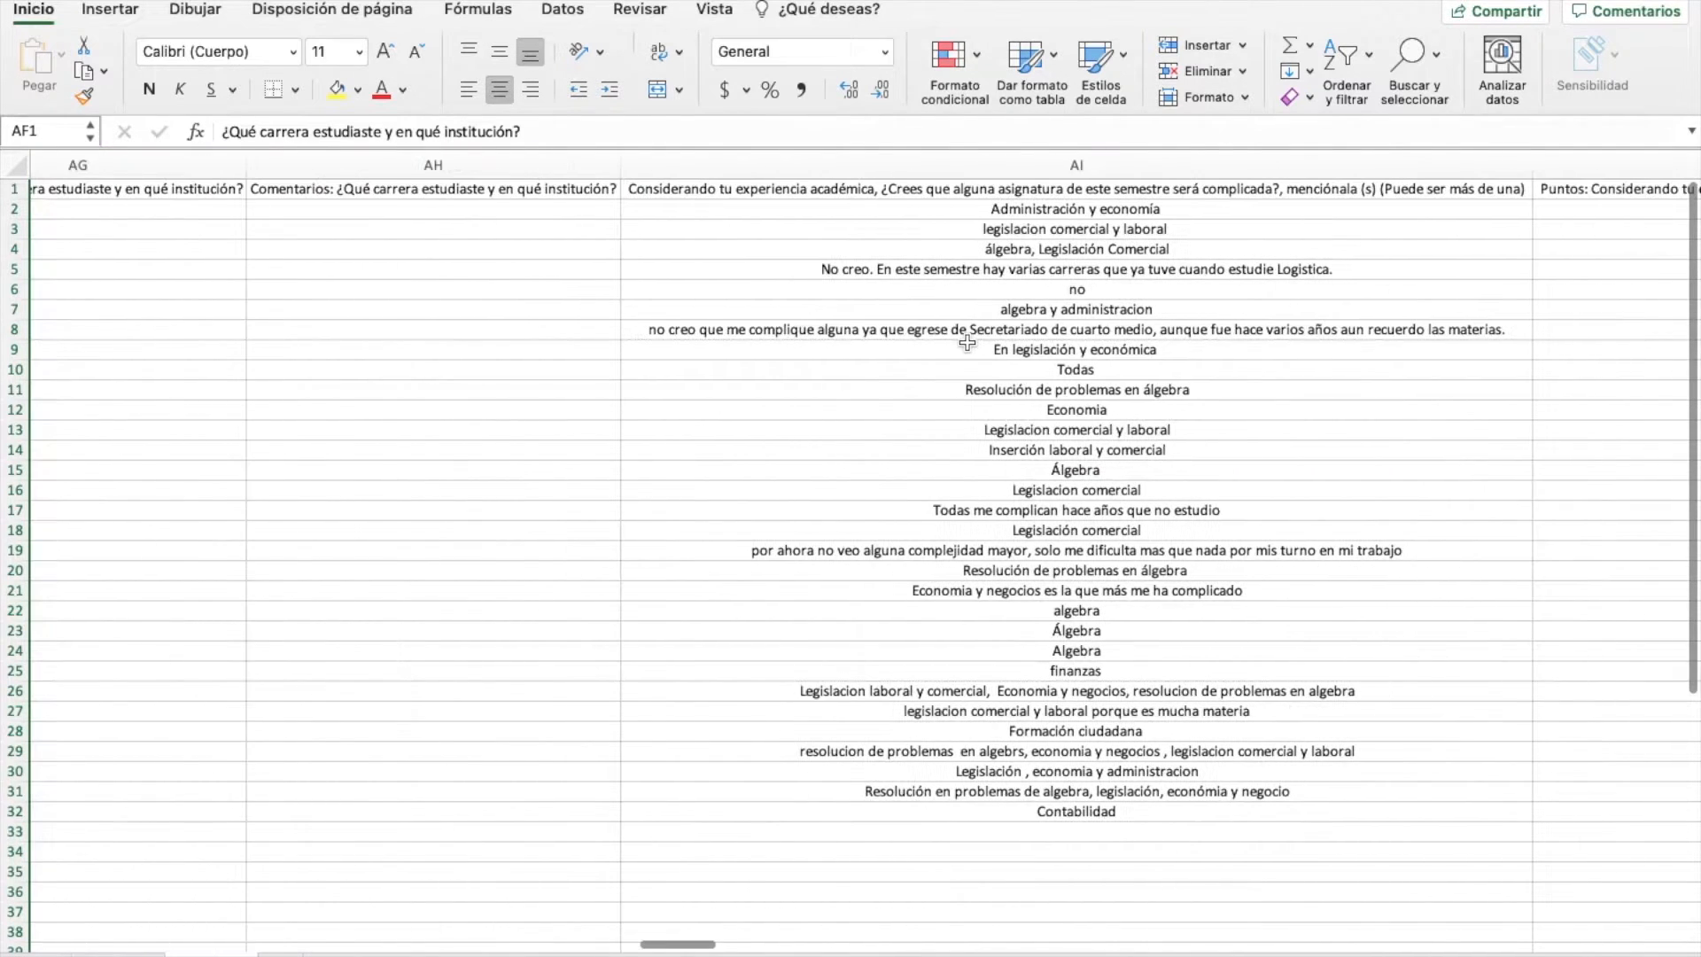
{"action": "left_click", "coordinate": [985, 165], "text": "super"}
- Select the "¿Por qué escogiste la carrera?" column and its follow-up "¿Cuáles?" column
{"action": "scroll", "coordinate": [866, 390], "scroll_direction": "right", "scroll_amount": 12}
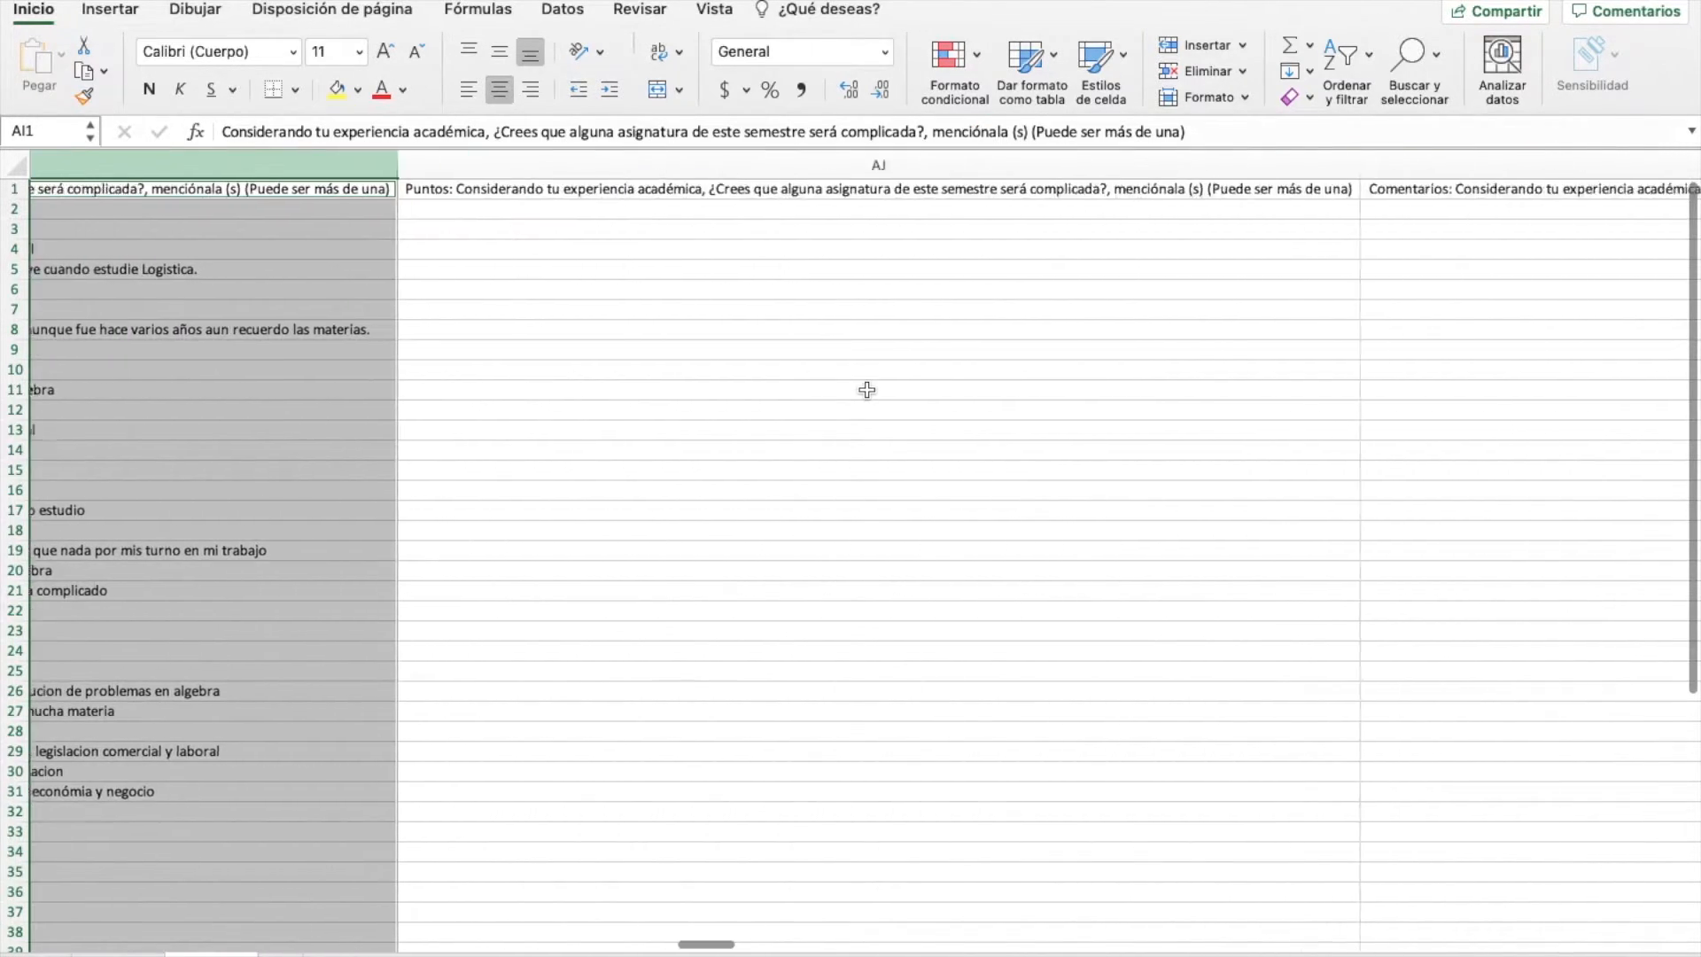
{"action": "scroll", "coordinate": [866, 390], "scroll_direction": "right", "scroll_amount": 8}
{"action": "scroll", "coordinate": [873, 393], "scroll_direction": "left", "scroll_amount": 14}
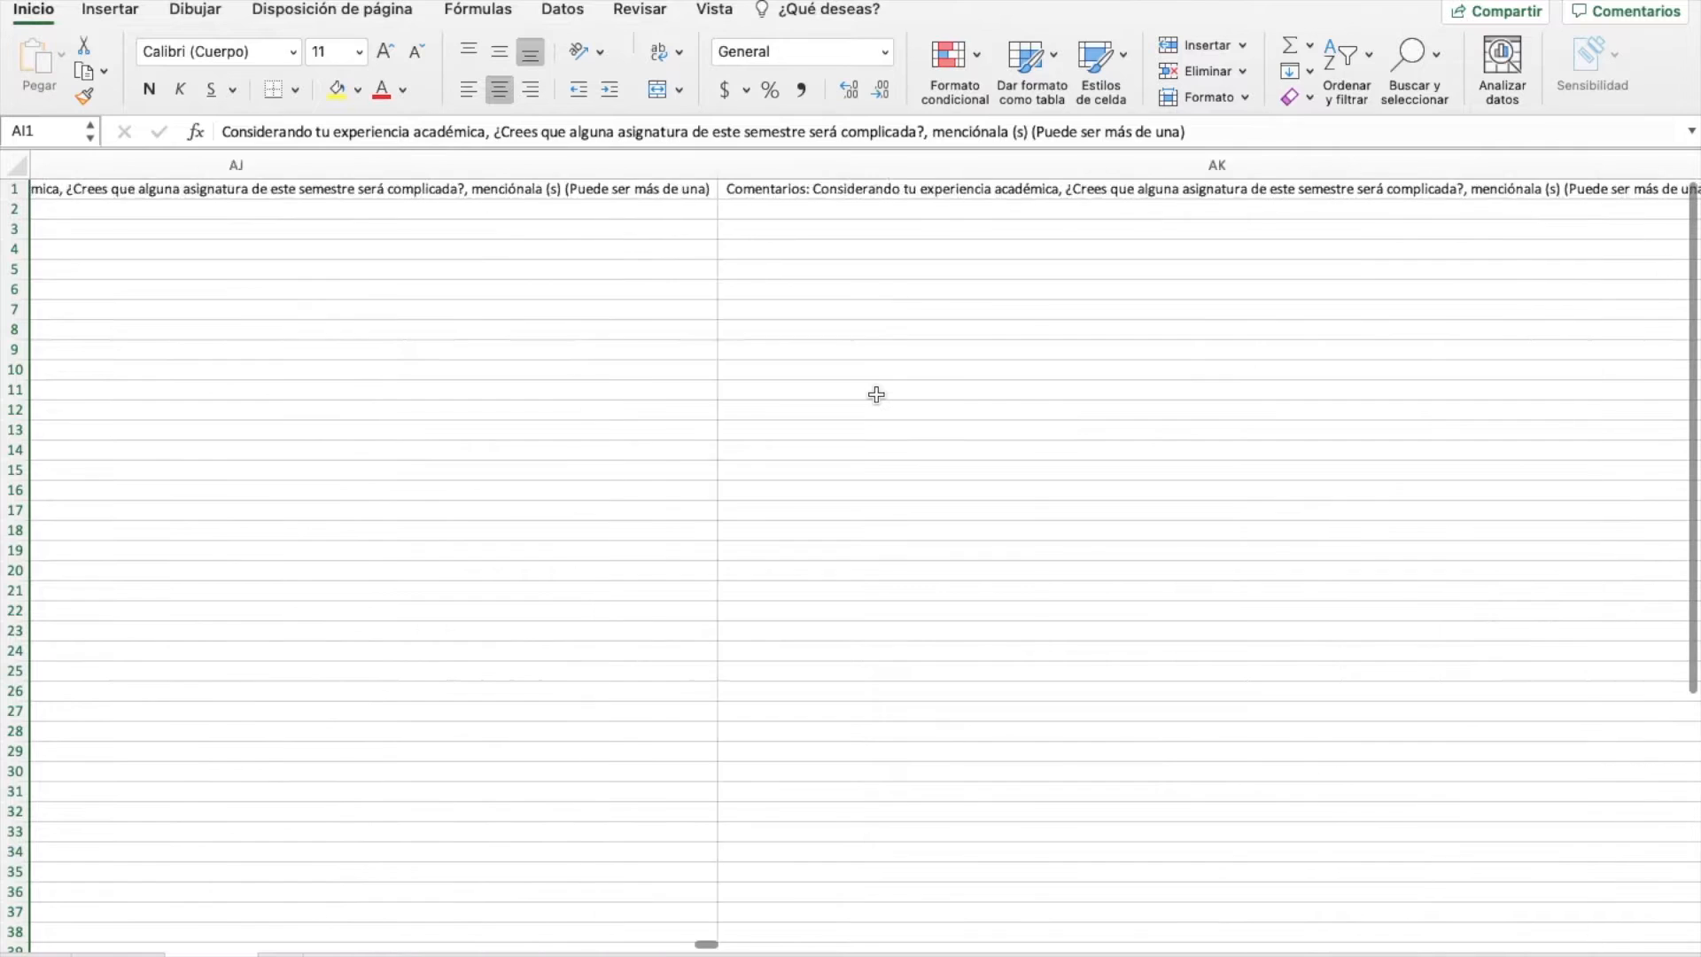
{"action": "scroll", "coordinate": [876, 396], "scroll_direction": "right", "scroll_amount": 10}
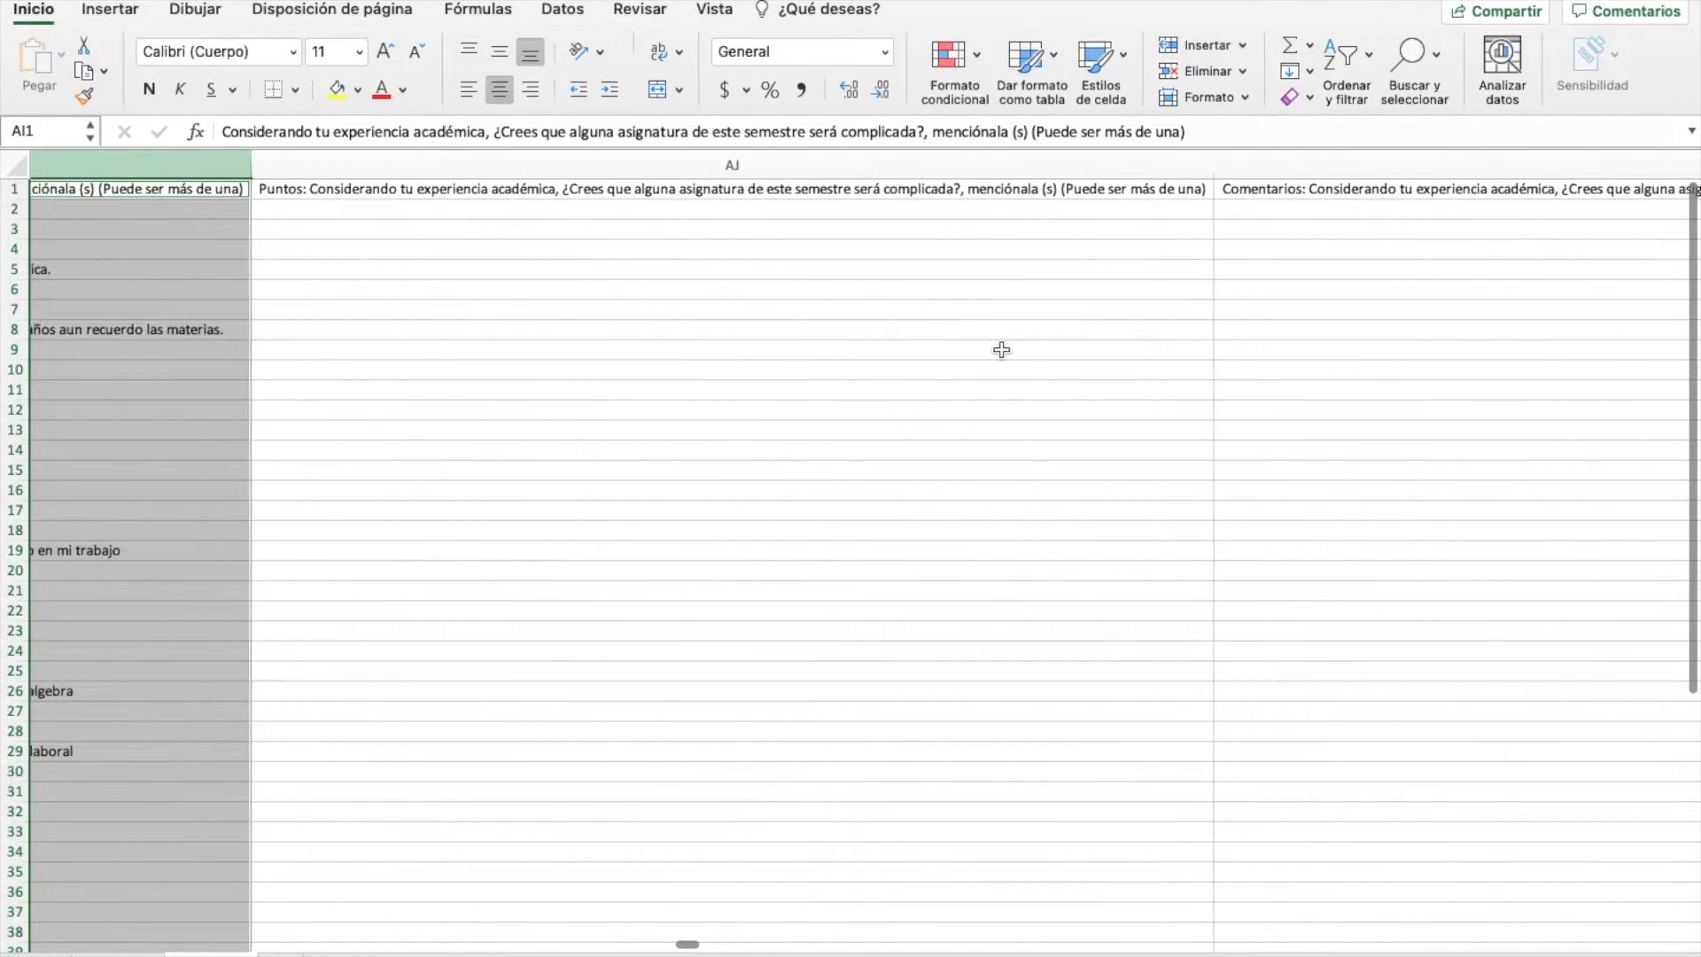
{"action": "scroll", "coordinate": [956, 352], "scroll_direction": "right", "scroll_amount": 8}
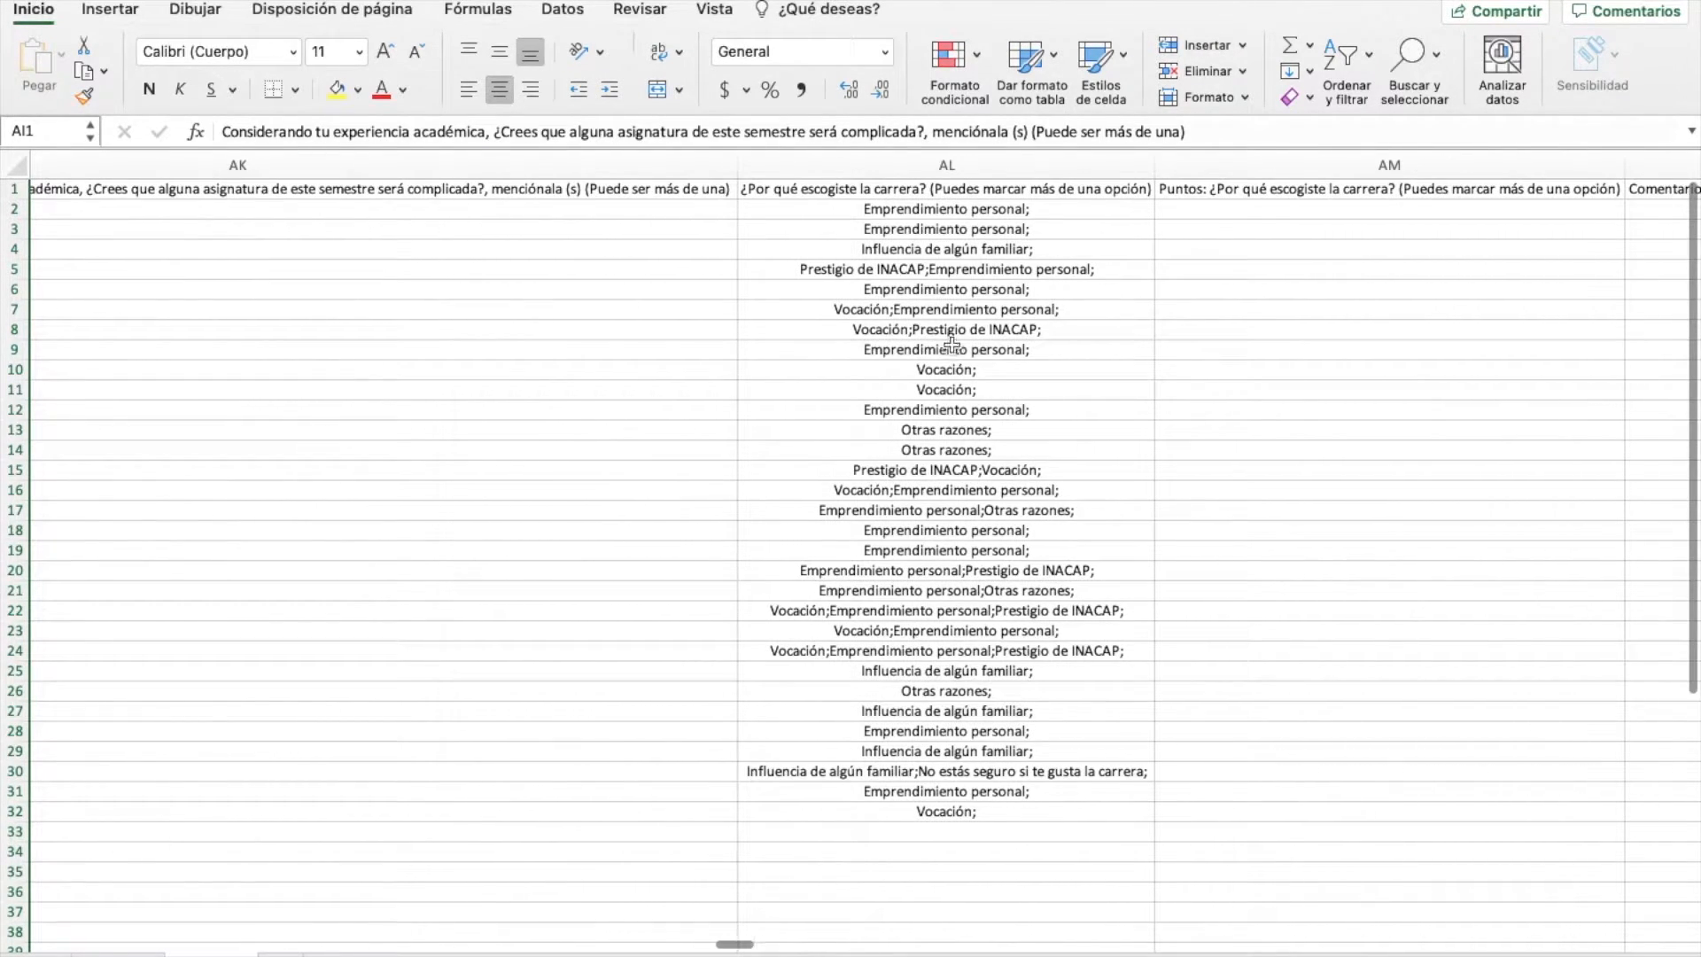
{"action": "left_click", "coordinate": [984, 164]}
{"action": "scroll", "coordinate": [964, 364], "scroll_direction": "right", "scroll_amount": 8}
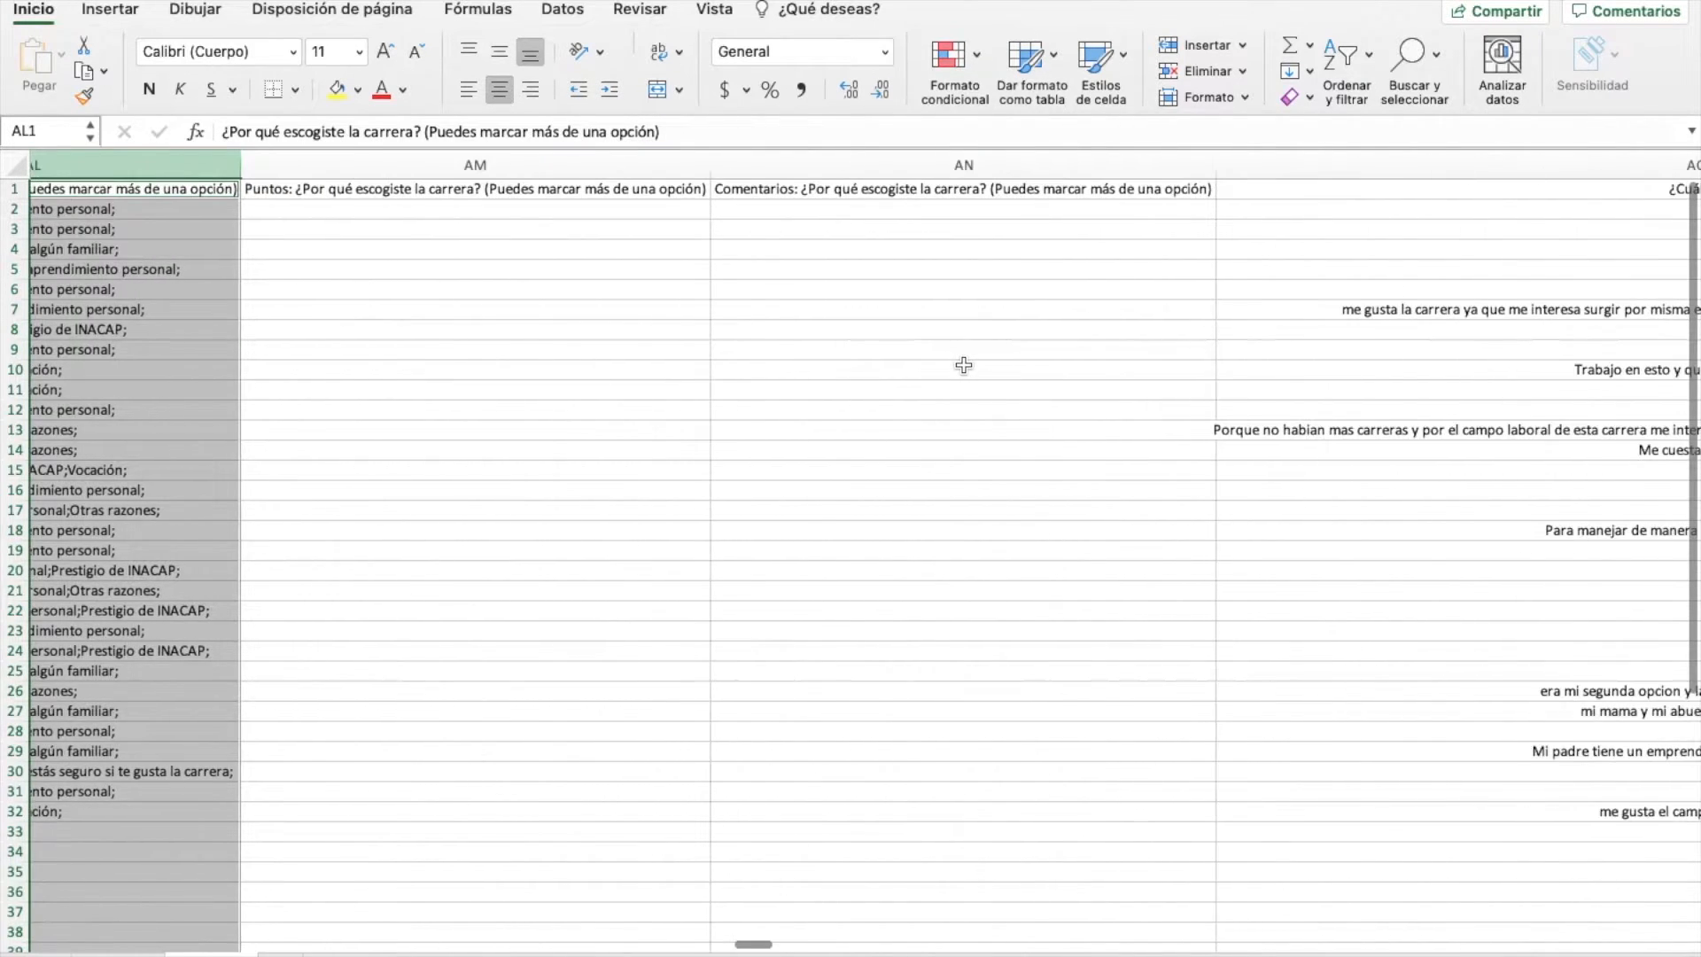
{"action": "left_click", "coordinate": [1303, 167]}
{"action": "scroll", "coordinate": [1070, 388], "scroll_direction": "right", "scroll_amount": 8}
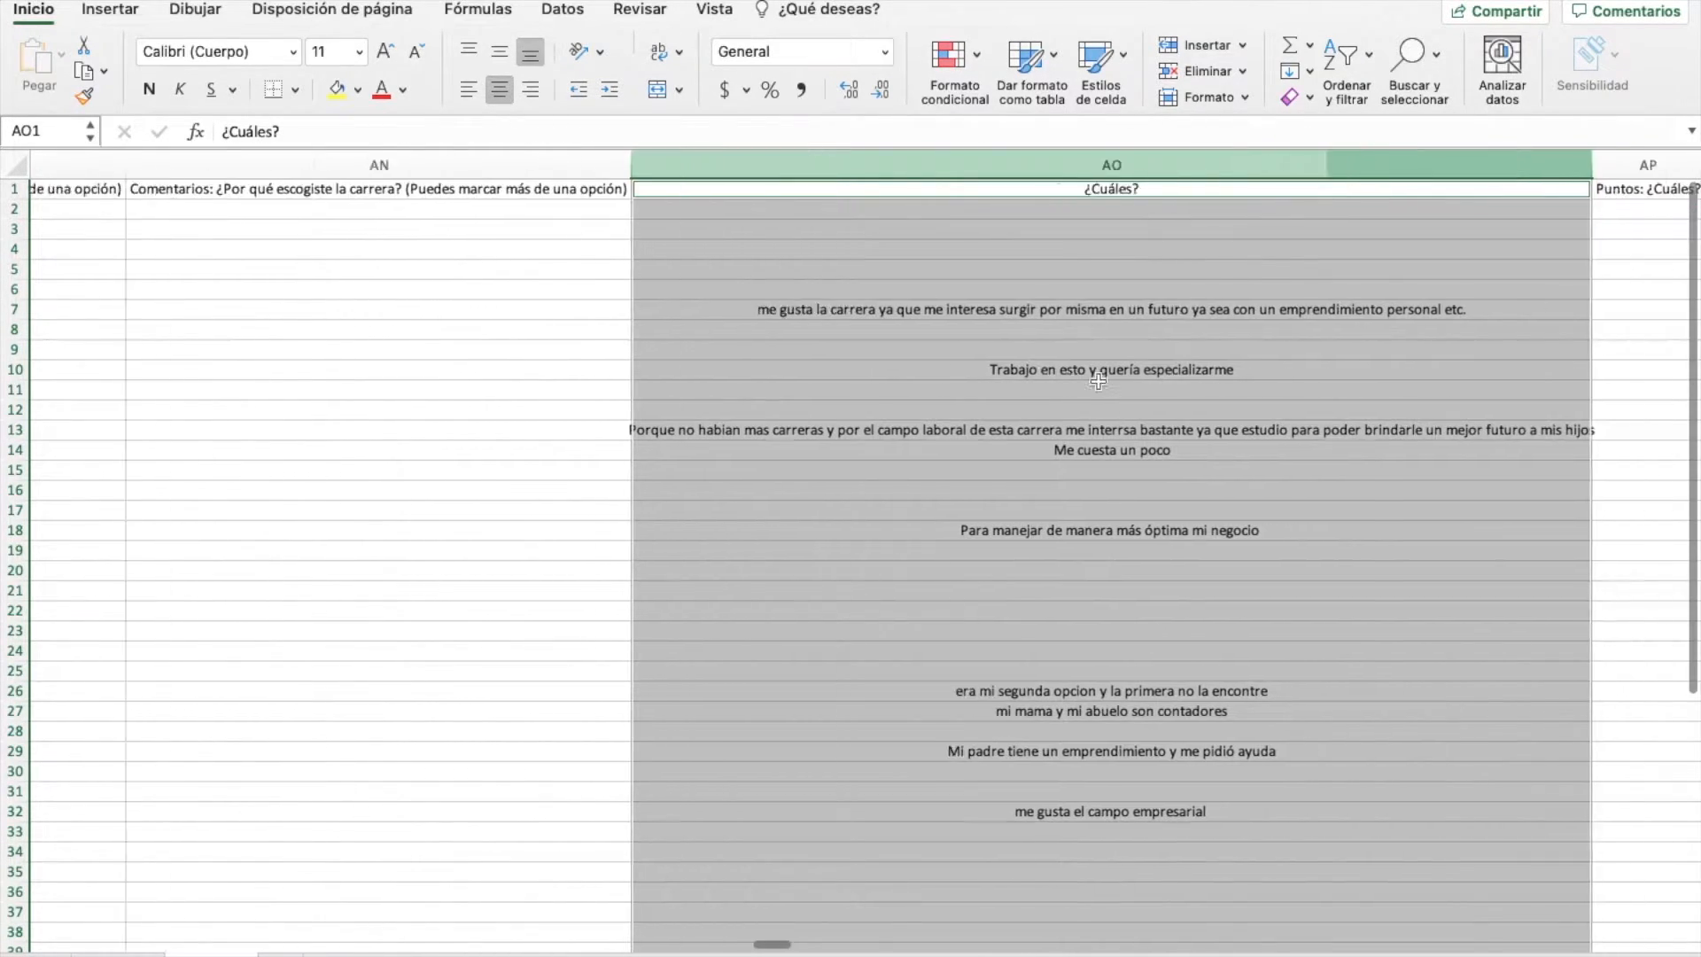
- Select the "¿Tienes alguna de estas dificultades?", "¿Con qué dispositivo entrarás a clases?" and "¿Tienes alguna enfermedad física?" columns
{"action": "scroll", "coordinate": [1068, 388], "scroll_direction": "right", "scroll_amount": 8}
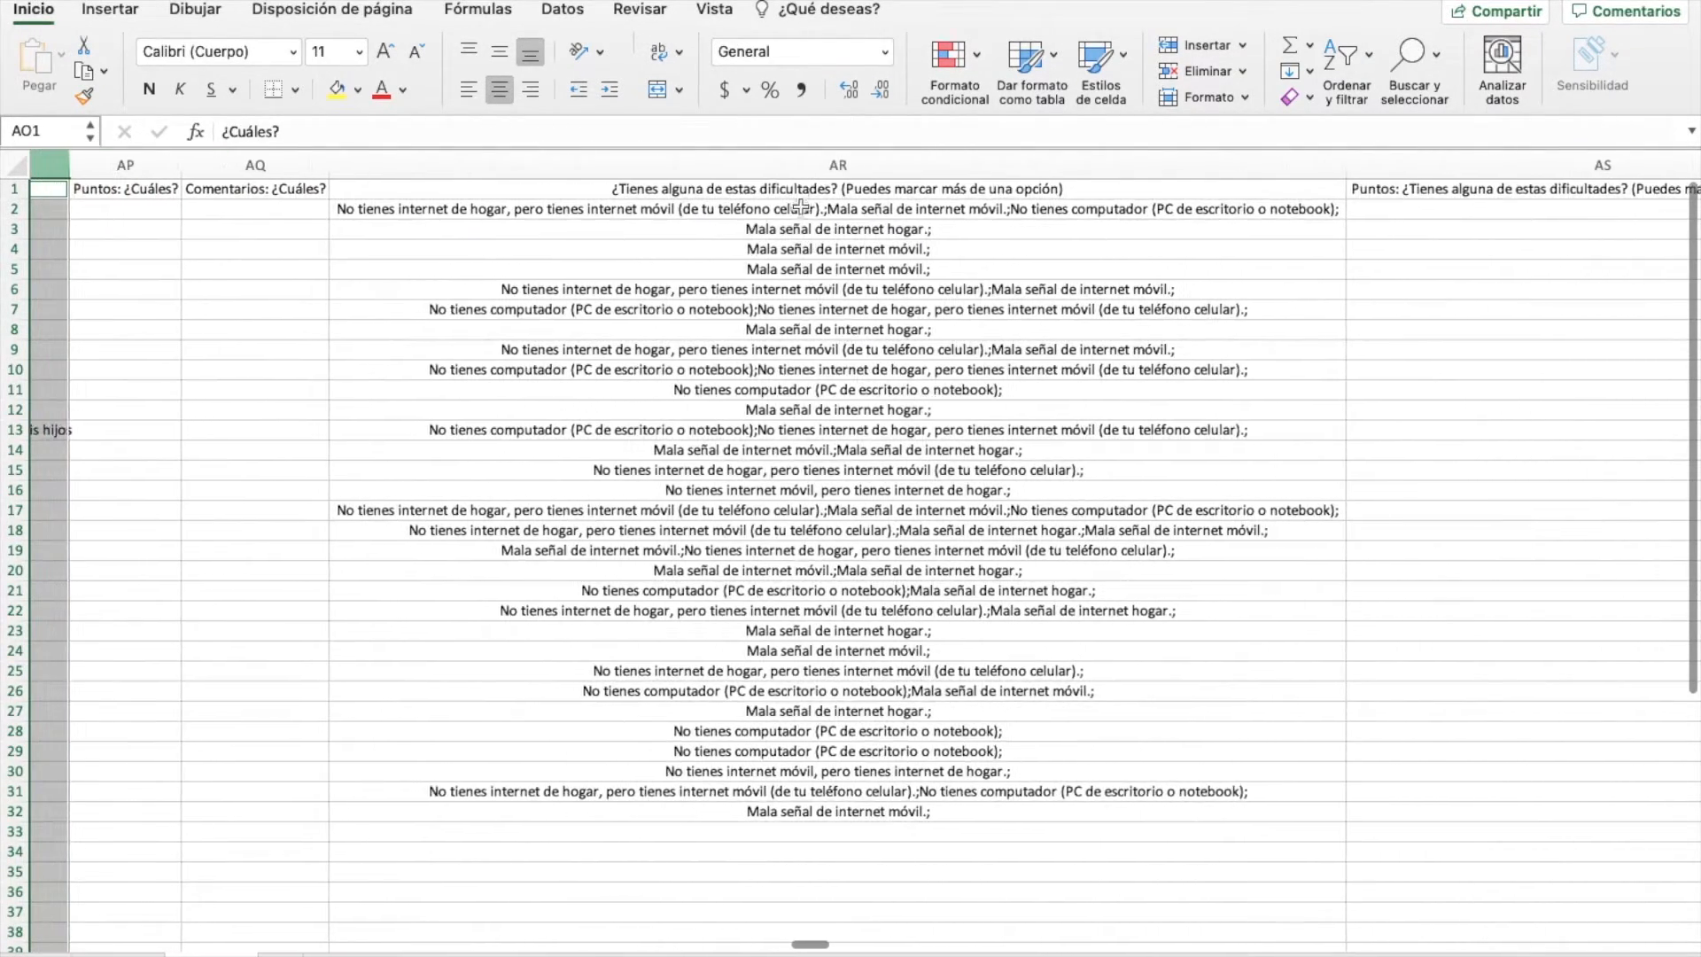
{"action": "left_click", "coordinate": [828, 164]}
{"action": "scroll", "coordinate": [878, 293], "scroll_direction": "right", "scroll_amount": 8}
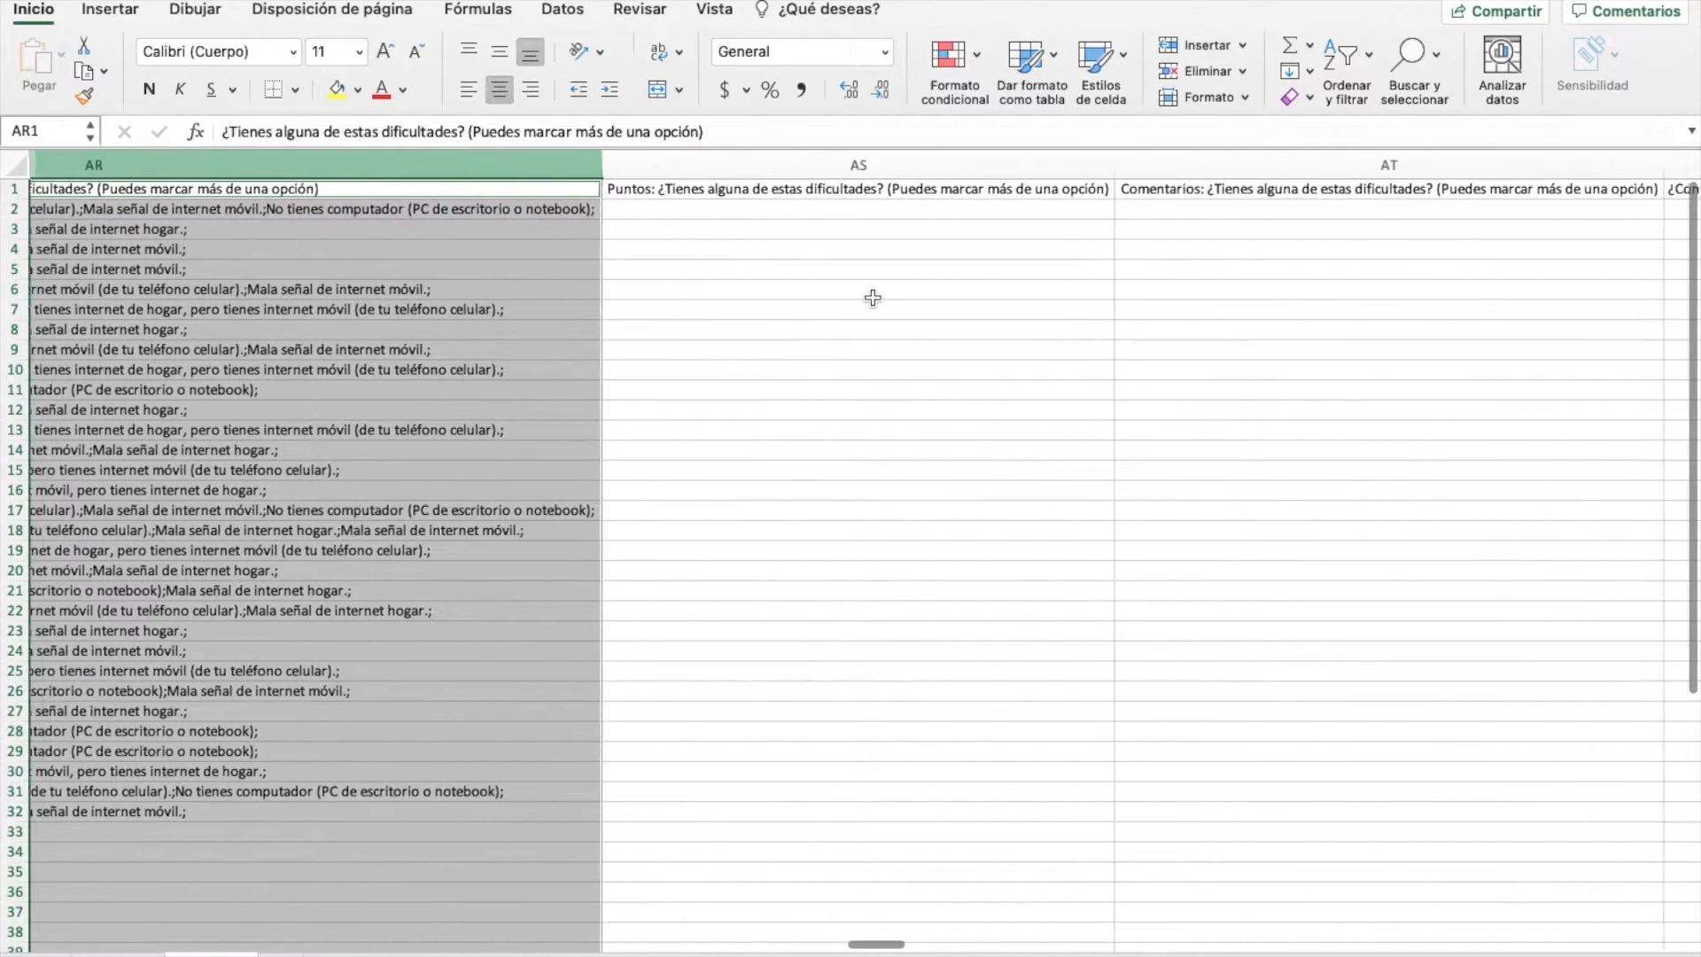
{"action": "scroll", "coordinate": [847, 305], "scroll_direction": "right", "scroll_amount": 8}
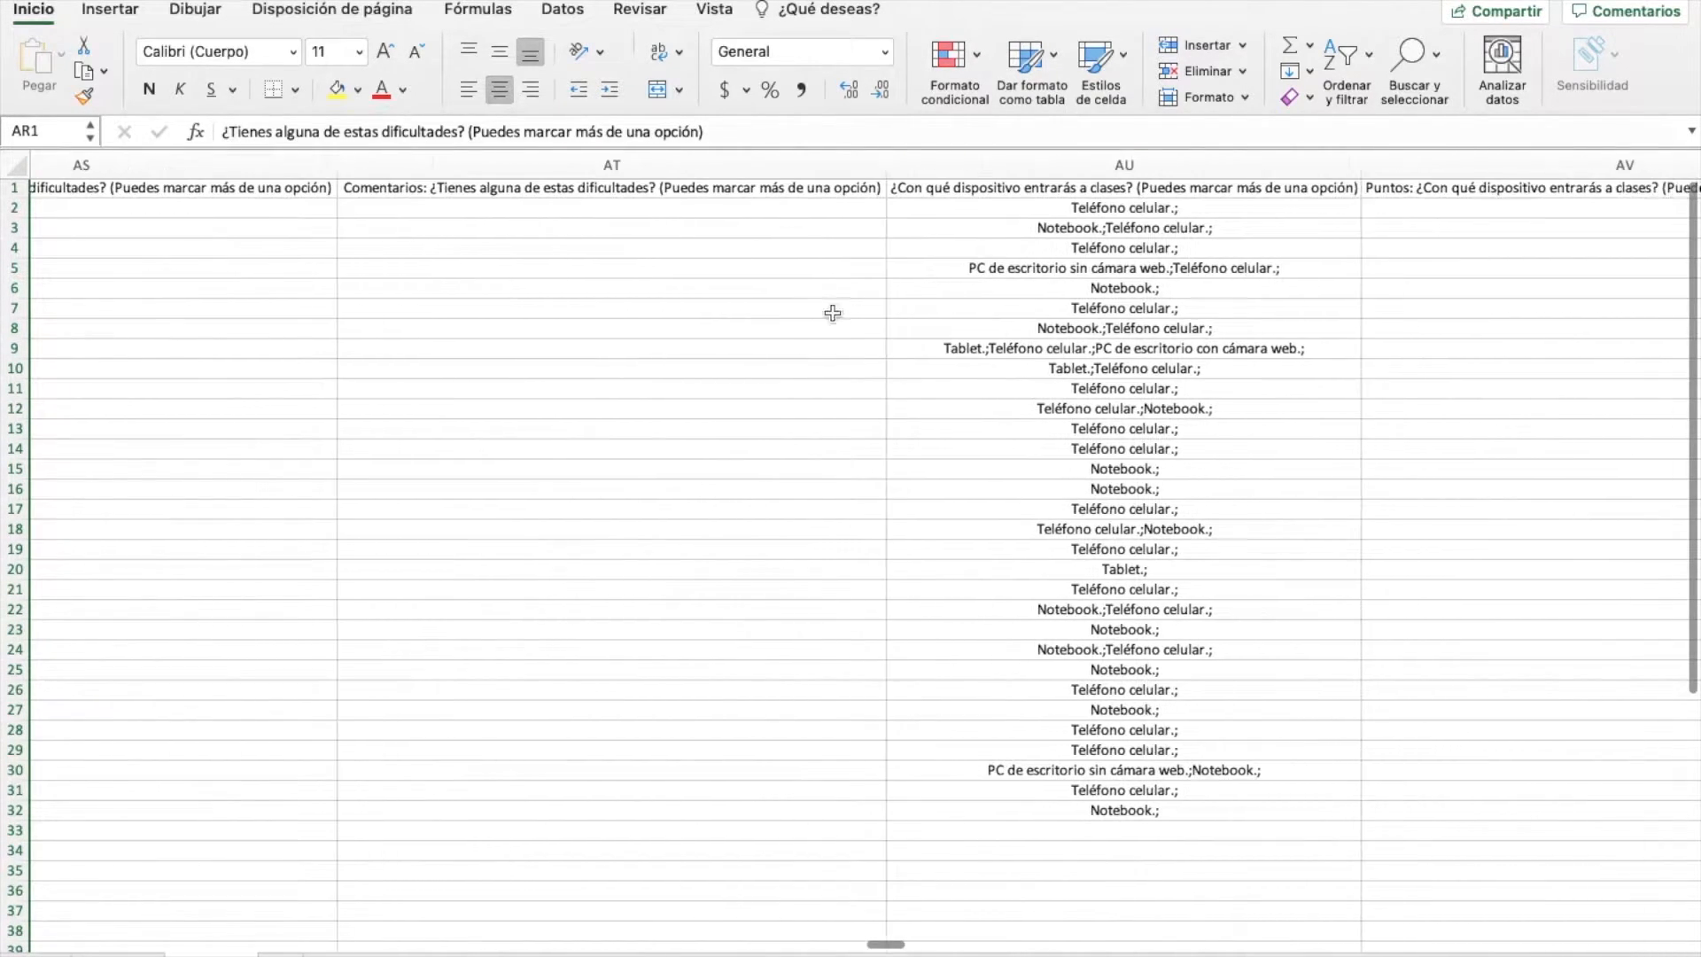
{"action": "left_click", "coordinate": [1180, 167]}
{"action": "scroll", "coordinate": [1063, 354], "scroll_direction": "right", "scroll_amount": 10}
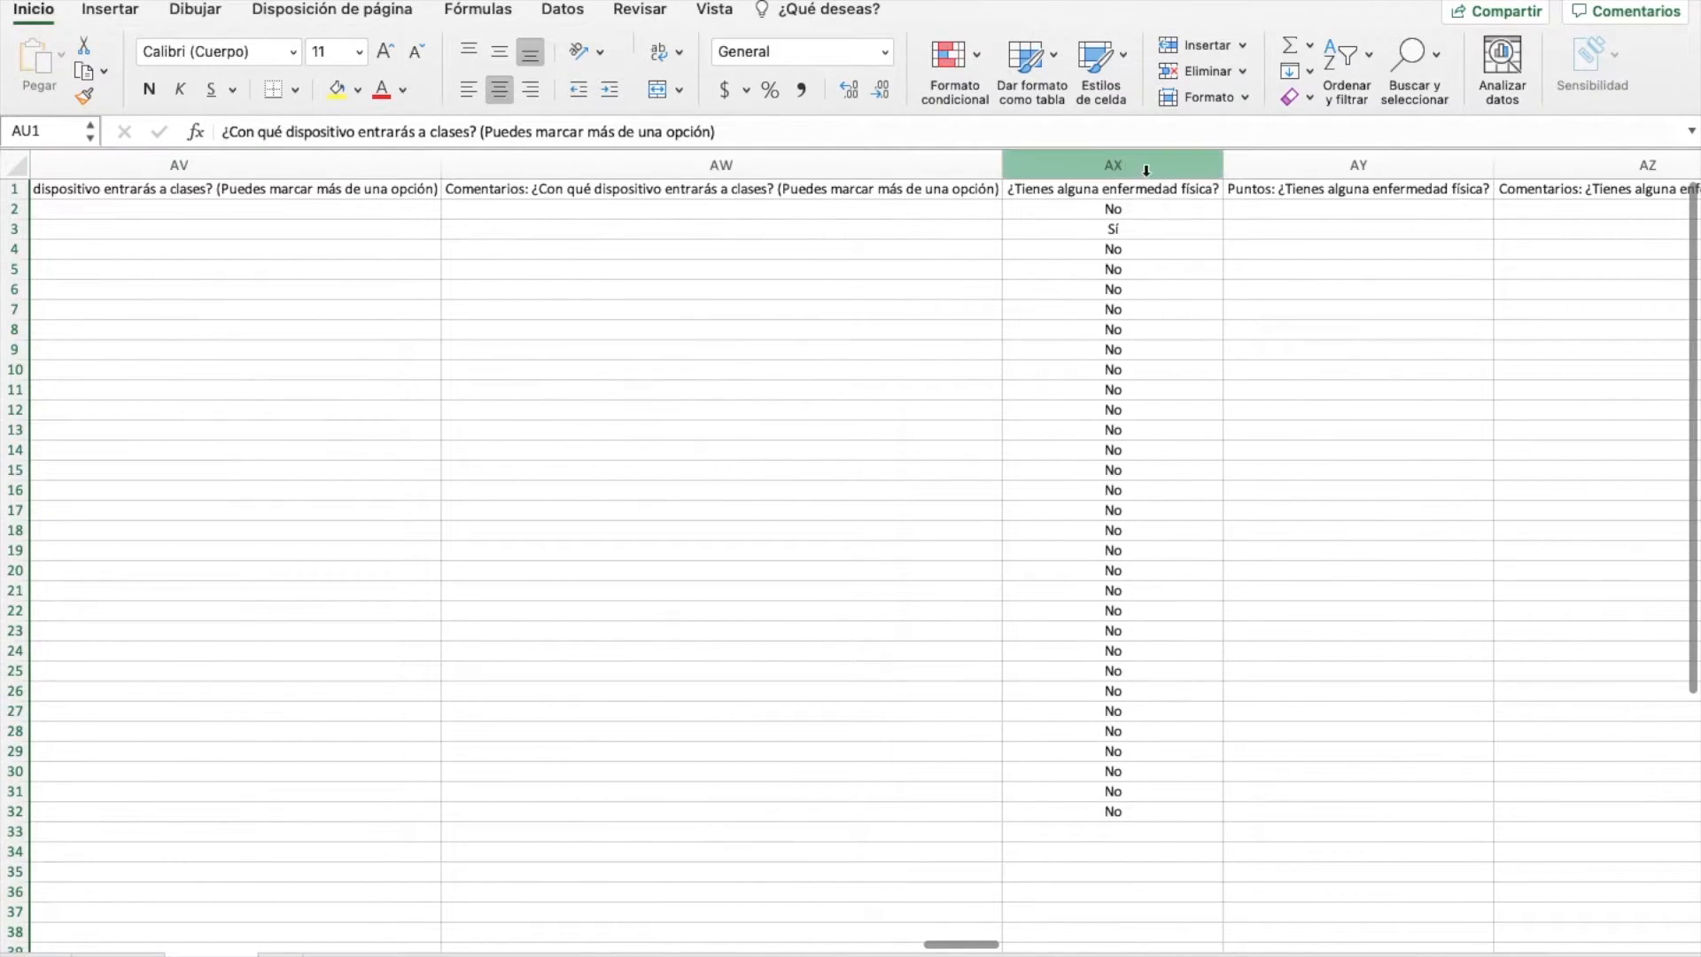
{"action": "left_click", "coordinate": [1146, 169]}
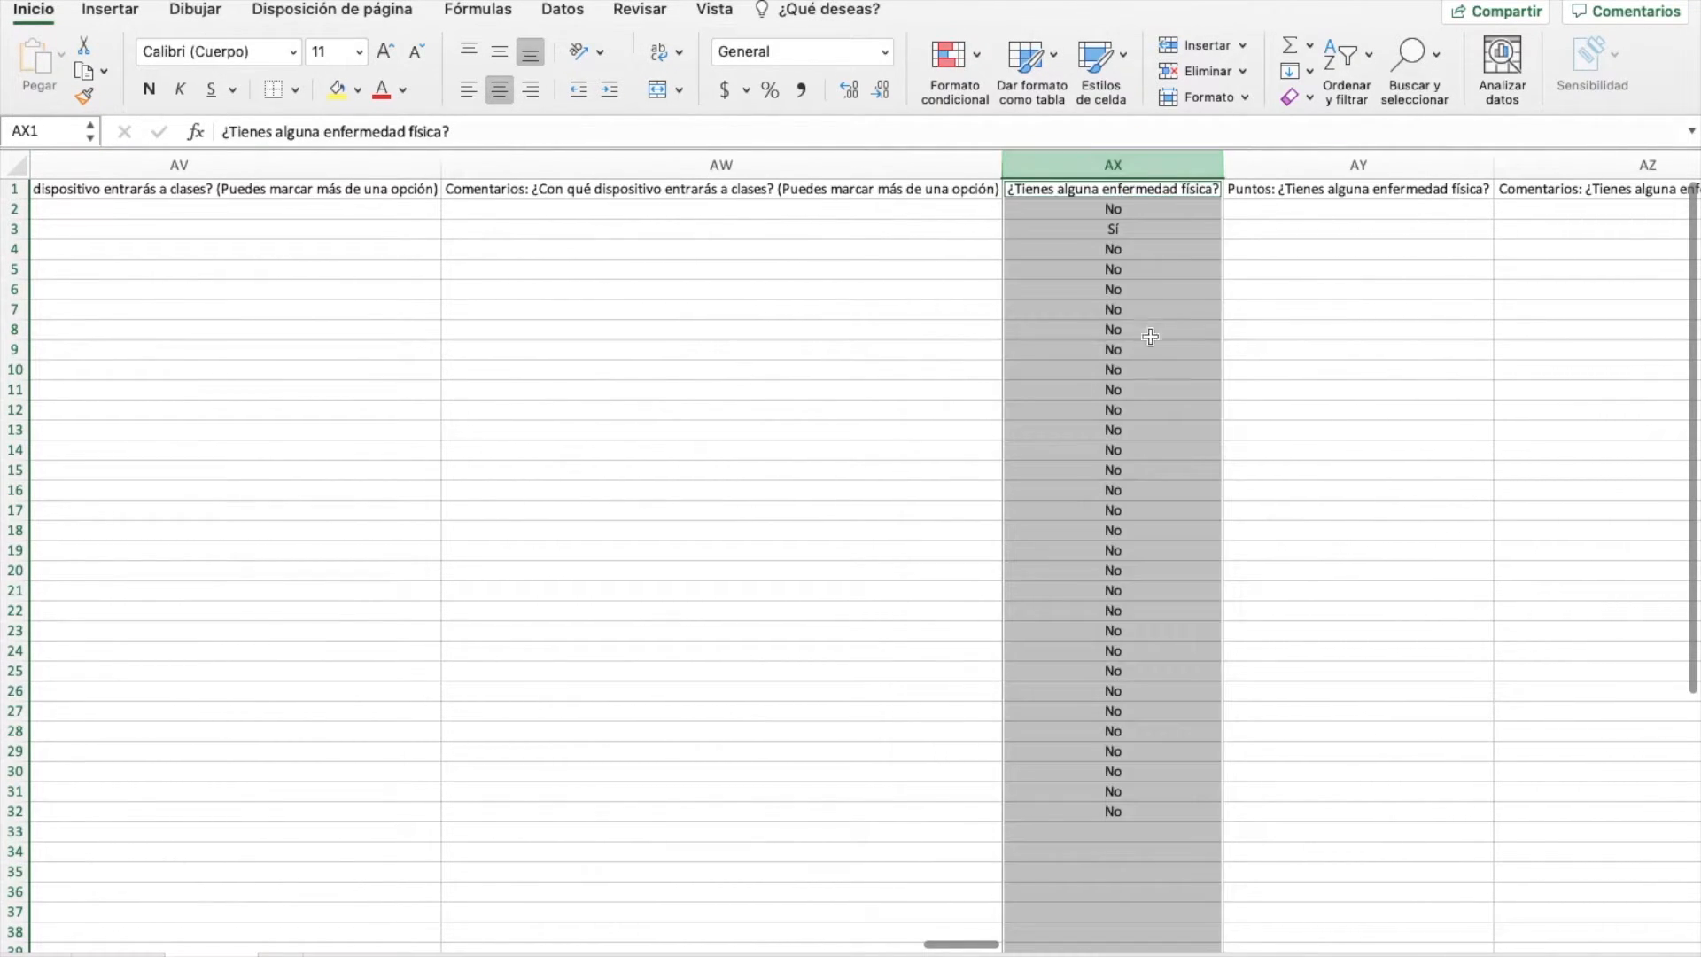
- Add the physical illness "¿Cuál (es)?", "¿Tienes alguna enfermedad mental?" and "¿Cuál (es)?2" columns to the selection
{"action": "scroll", "coordinate": [1139, 342], "scroll_direction": "right", "scroll_amount": 10}
{"action": "left_click", "coordinate": [1006, 173], "text": "super"}
{"action": "scroll", "coordinate": [1089, 330], "scroll_direction": "right", "scroll_amount": 10}
{"action": "left_click", "coordinate": [640, 169], "text": "super"}
{"action": "scroll", "coordinate": [922, 368], "scroll_direction": "right", "scroll_amount": 5}
{"action": "left_click", "coordinate": [1023, 168], "text": "super"}
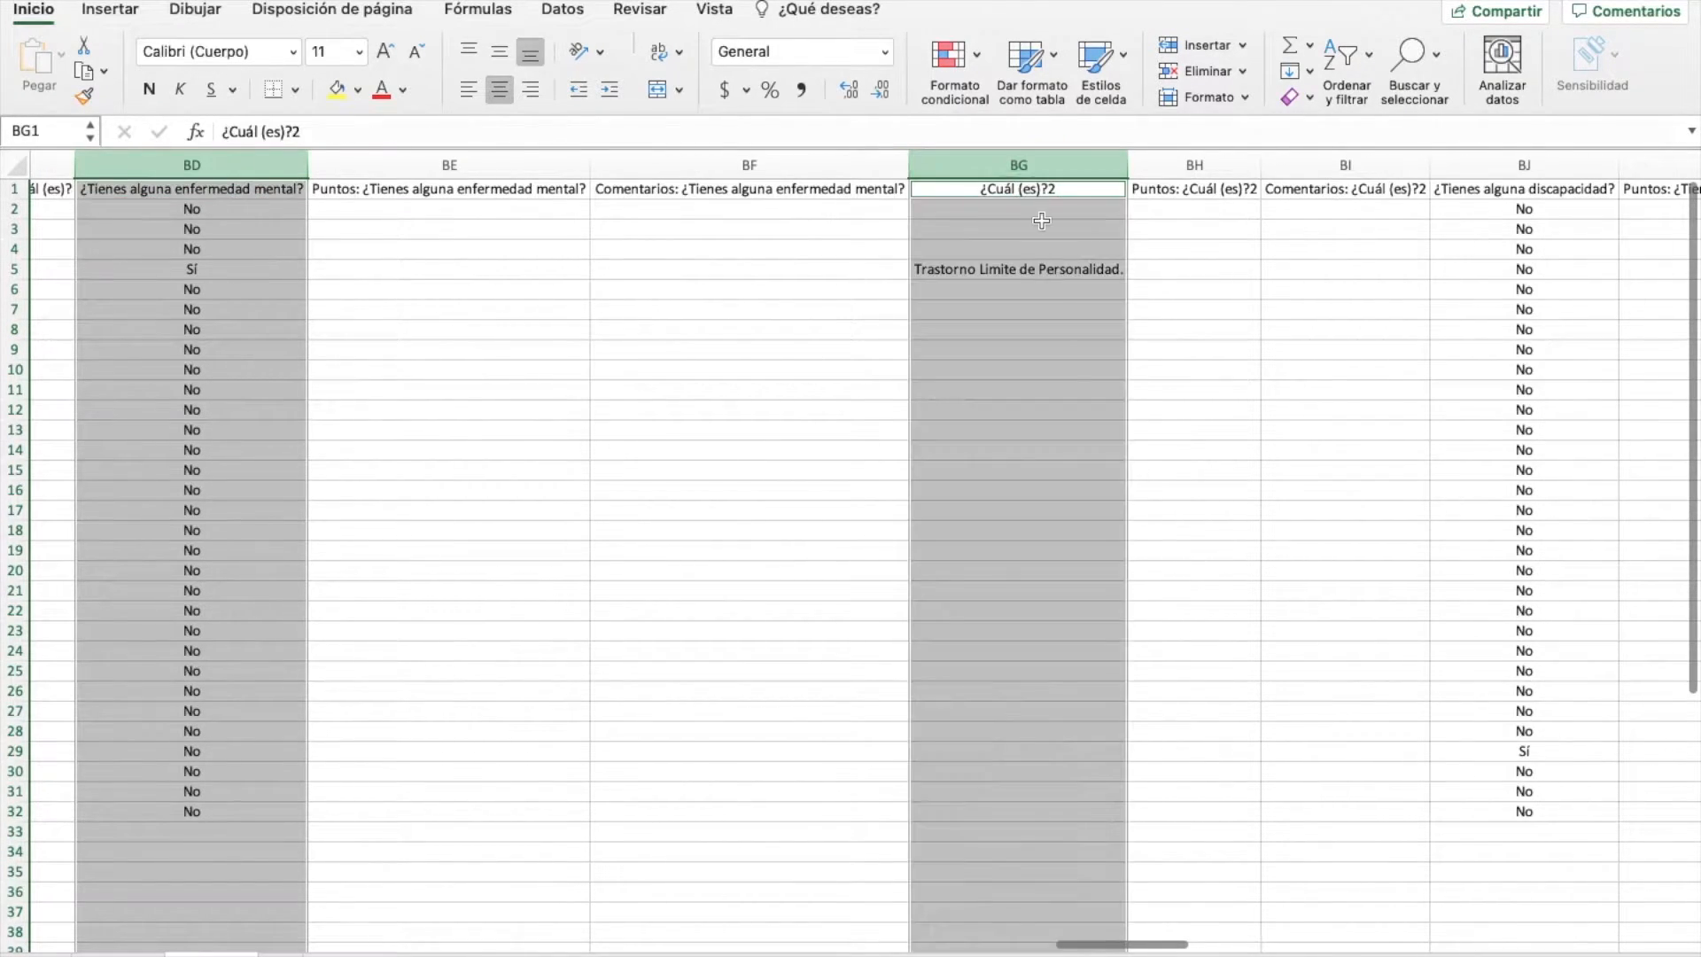
- Add the "¿Tienes alguna discapacidad?" column and its follow-up "¿Cuál (es)?3" column to the selection
{"action": "scroll", "coordinate": [1060, 361], "scroll_direction": "right", "scroll_amount": 5}
{"action": "left_click", "coordinate": [869, 163], "text": "super"}
{"action": "scroll", "coordinate": [1040, 379], "scroll_direction": "right", "scroll_amount": 4}
{"action": "left_click", "coordinate": [854, 162], "text": "super"}
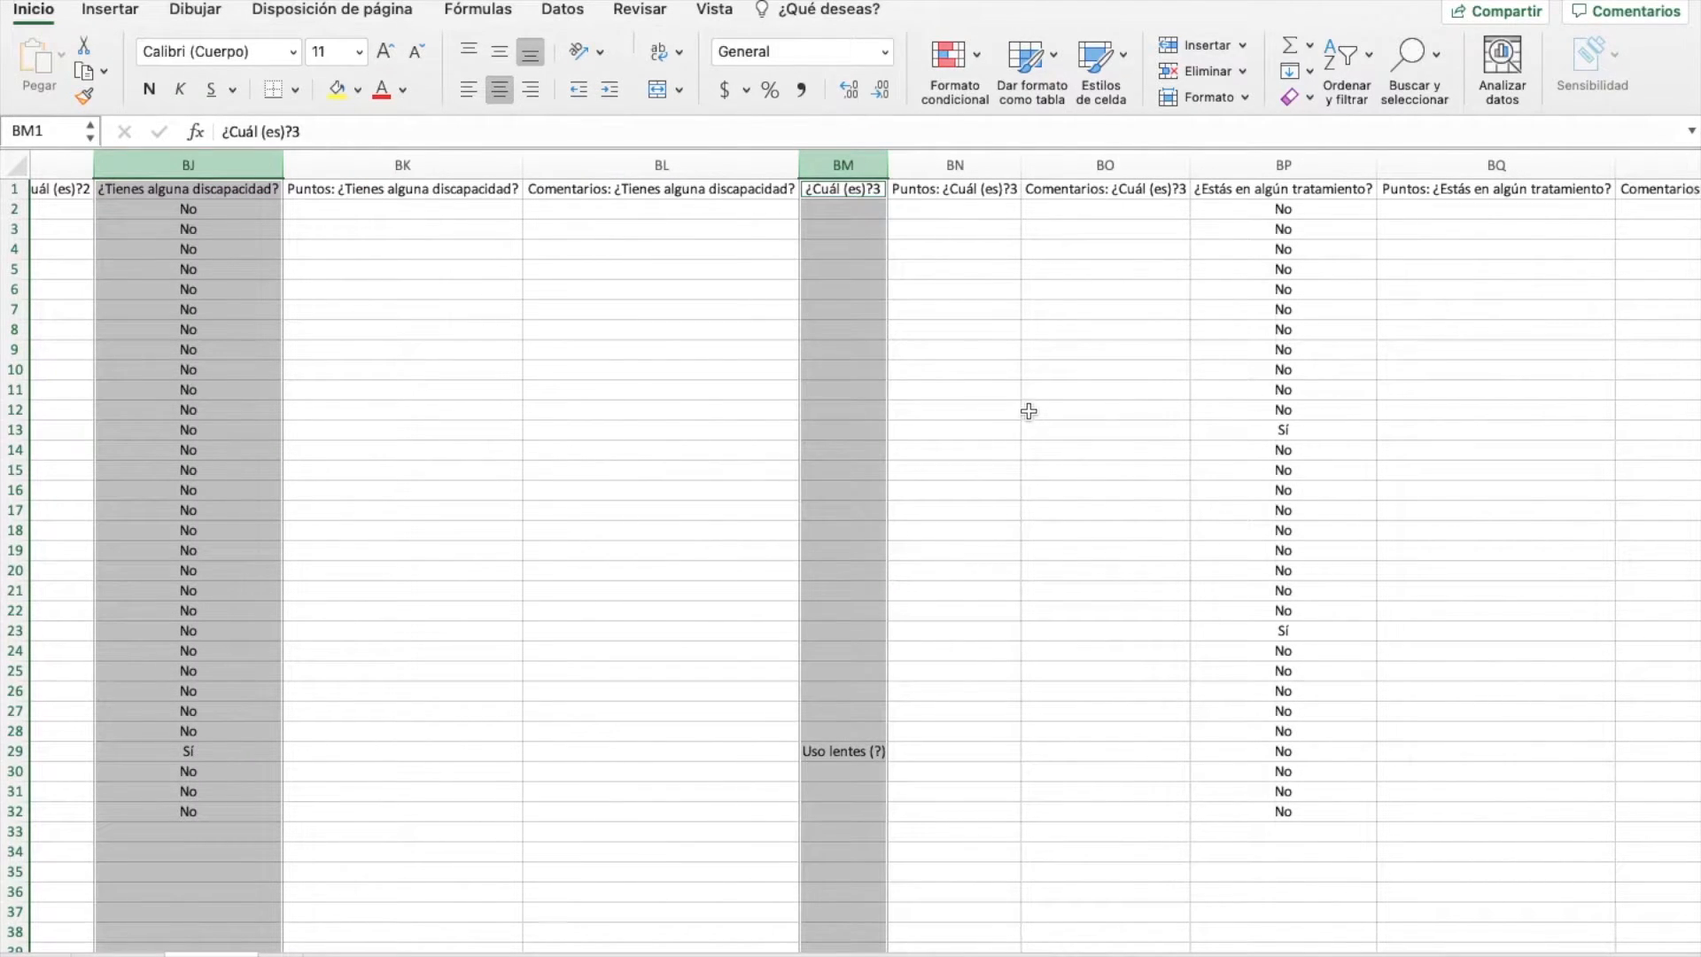
- Add the "¿Estás en algún tratamiento?", "¿Cuál?", "¿Tomas medicamentos?" and "¿Cuál (es)?4" columns to the selection
{"action": "left_click", "coordinate": [1287, 165], "text": "super"}
{"action": "scroll", "coordinate": [1193, 363], "scroll_direction": "right", "scroll_amount": 6}
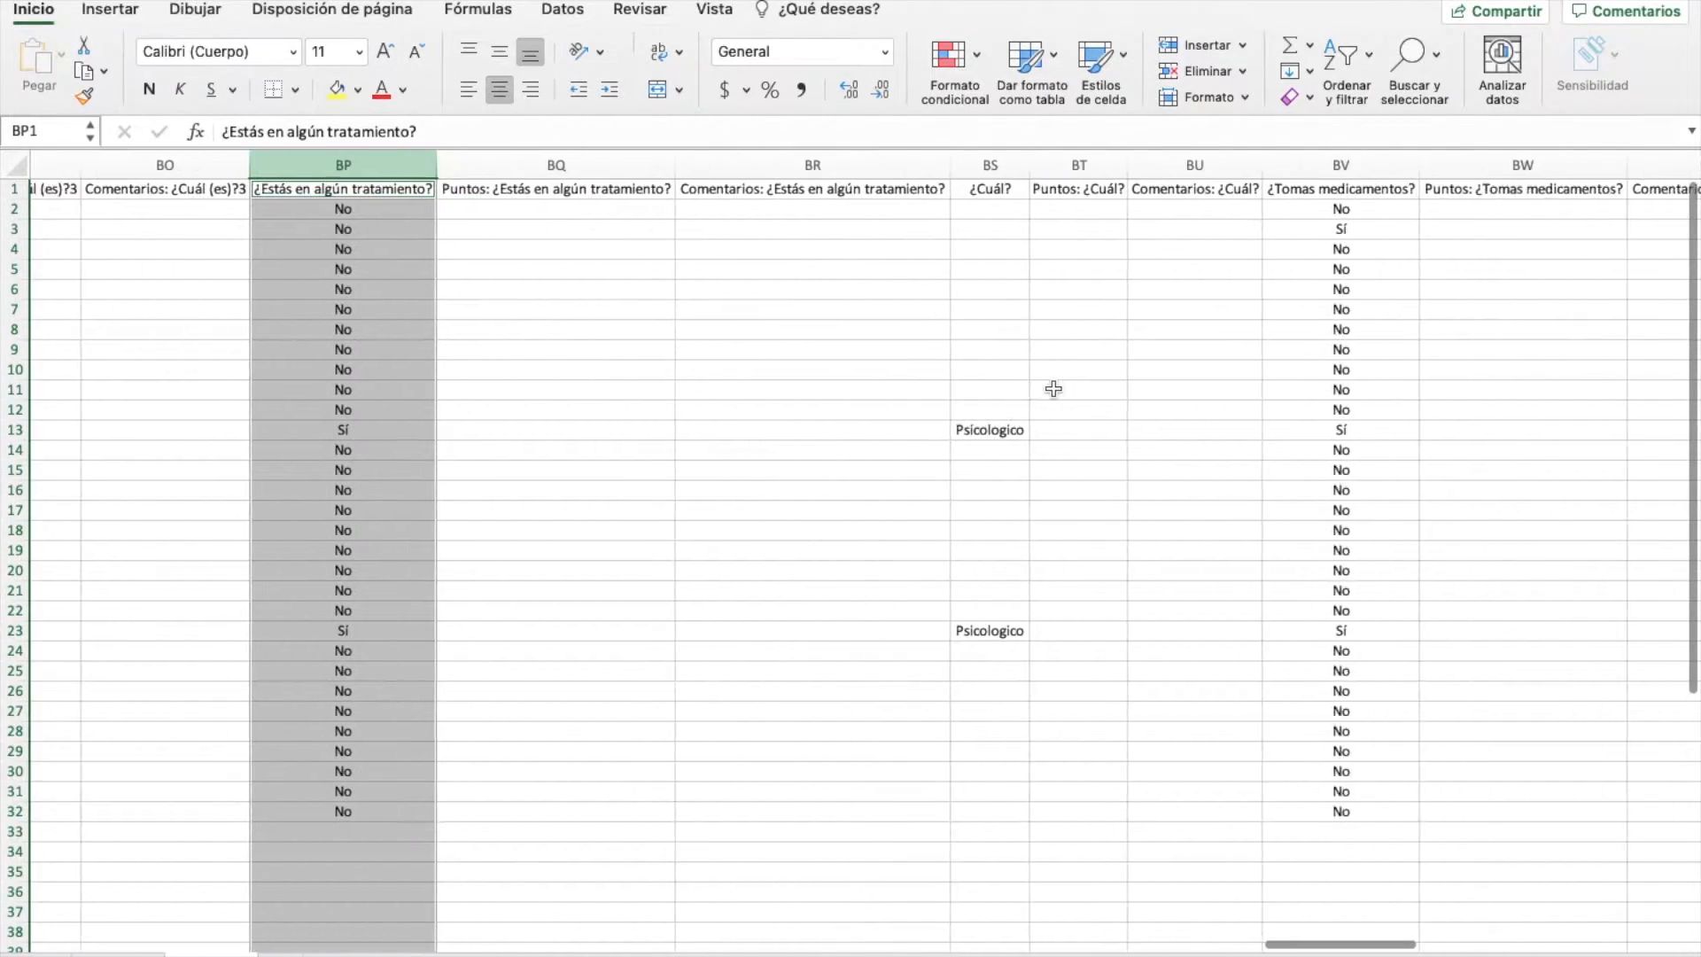
{"action": "left_click", "coordinate": [783, 165], "text": "super"}
{"action": "left_click", "coordinate": [1114, 165], "text": "super"}
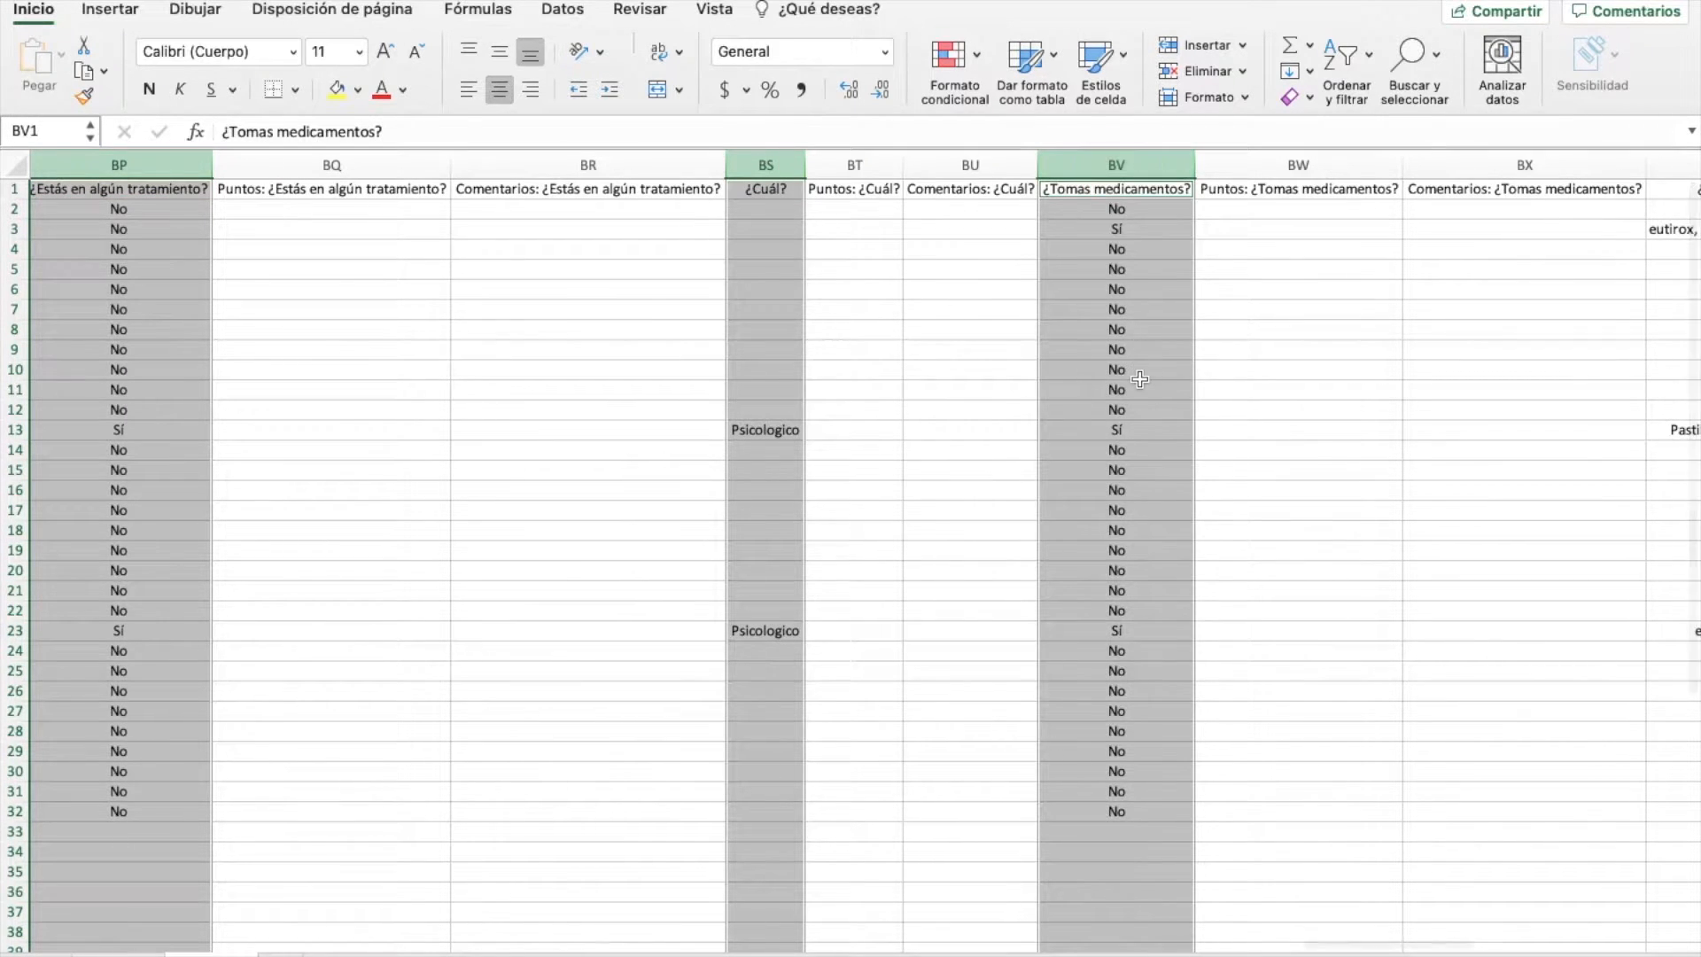
{"action": "scroll", "coordinate": [1112, 383], "scroll_direction": "right", "scroll_amount": 5}
{"action": "left_click", "coordinate": [1152, 165], "text": "super"}
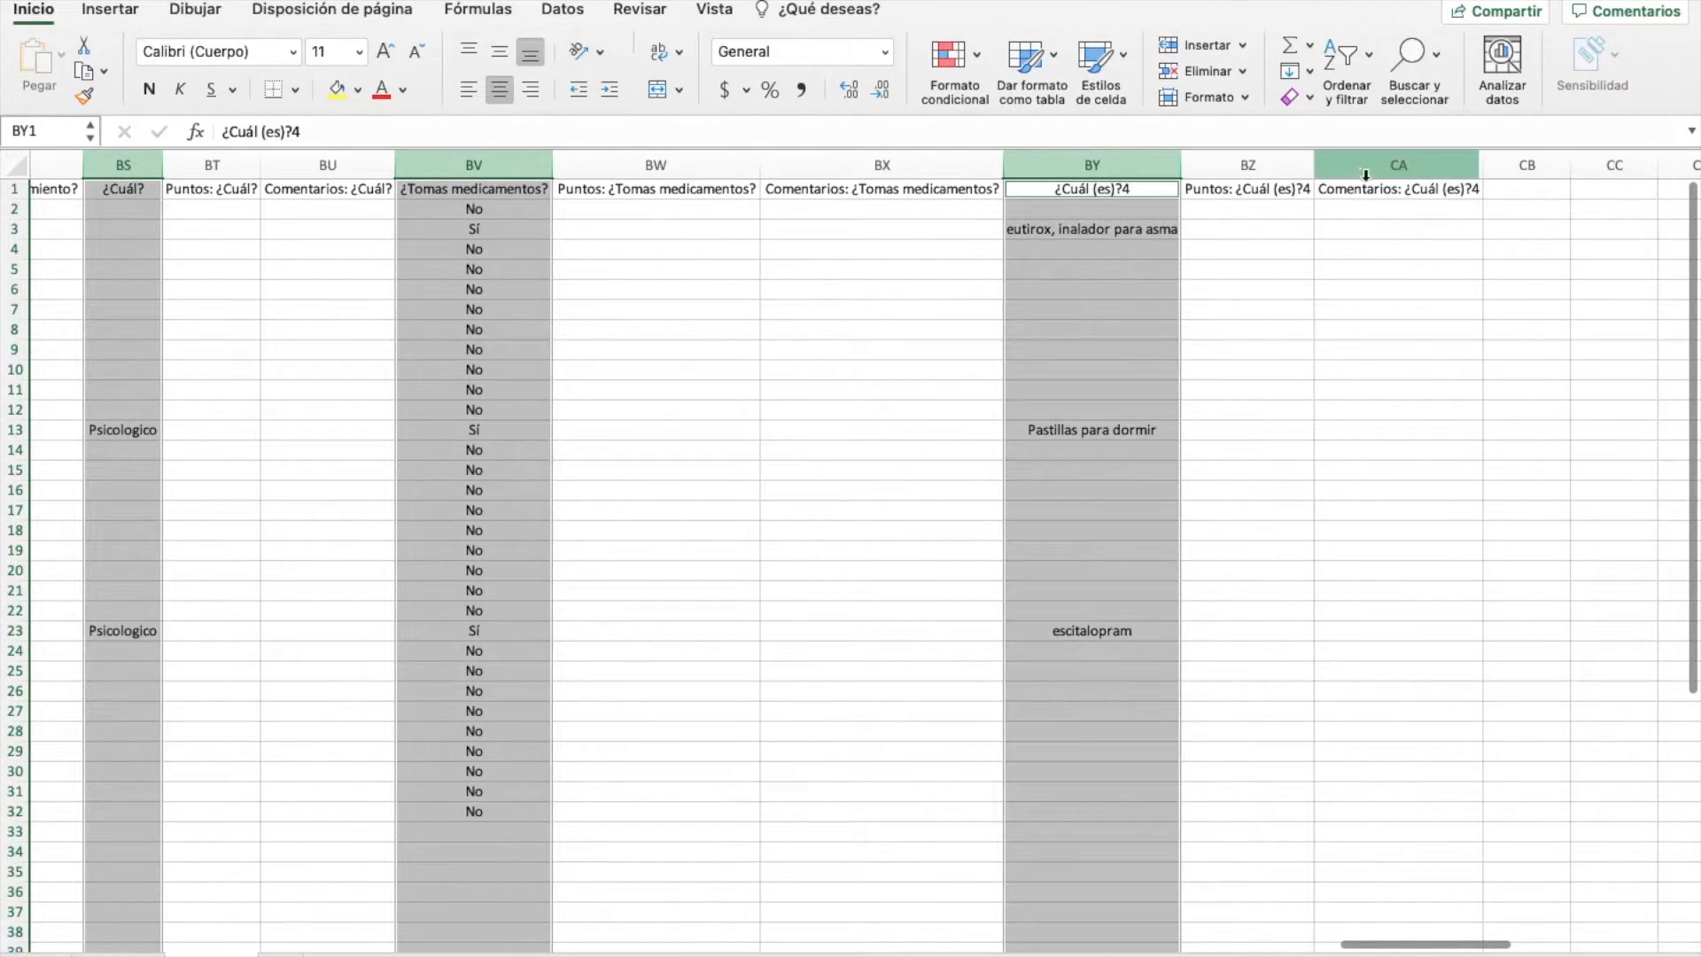
- Copy the selected question columns and paste them into the empty sheet starting at cell A1
{"action": "scroll", "coordinate": [1258, 354], "scroll_direction": "right", "scroll_amount": 3}
{"action": "key", "text": "super+c"}
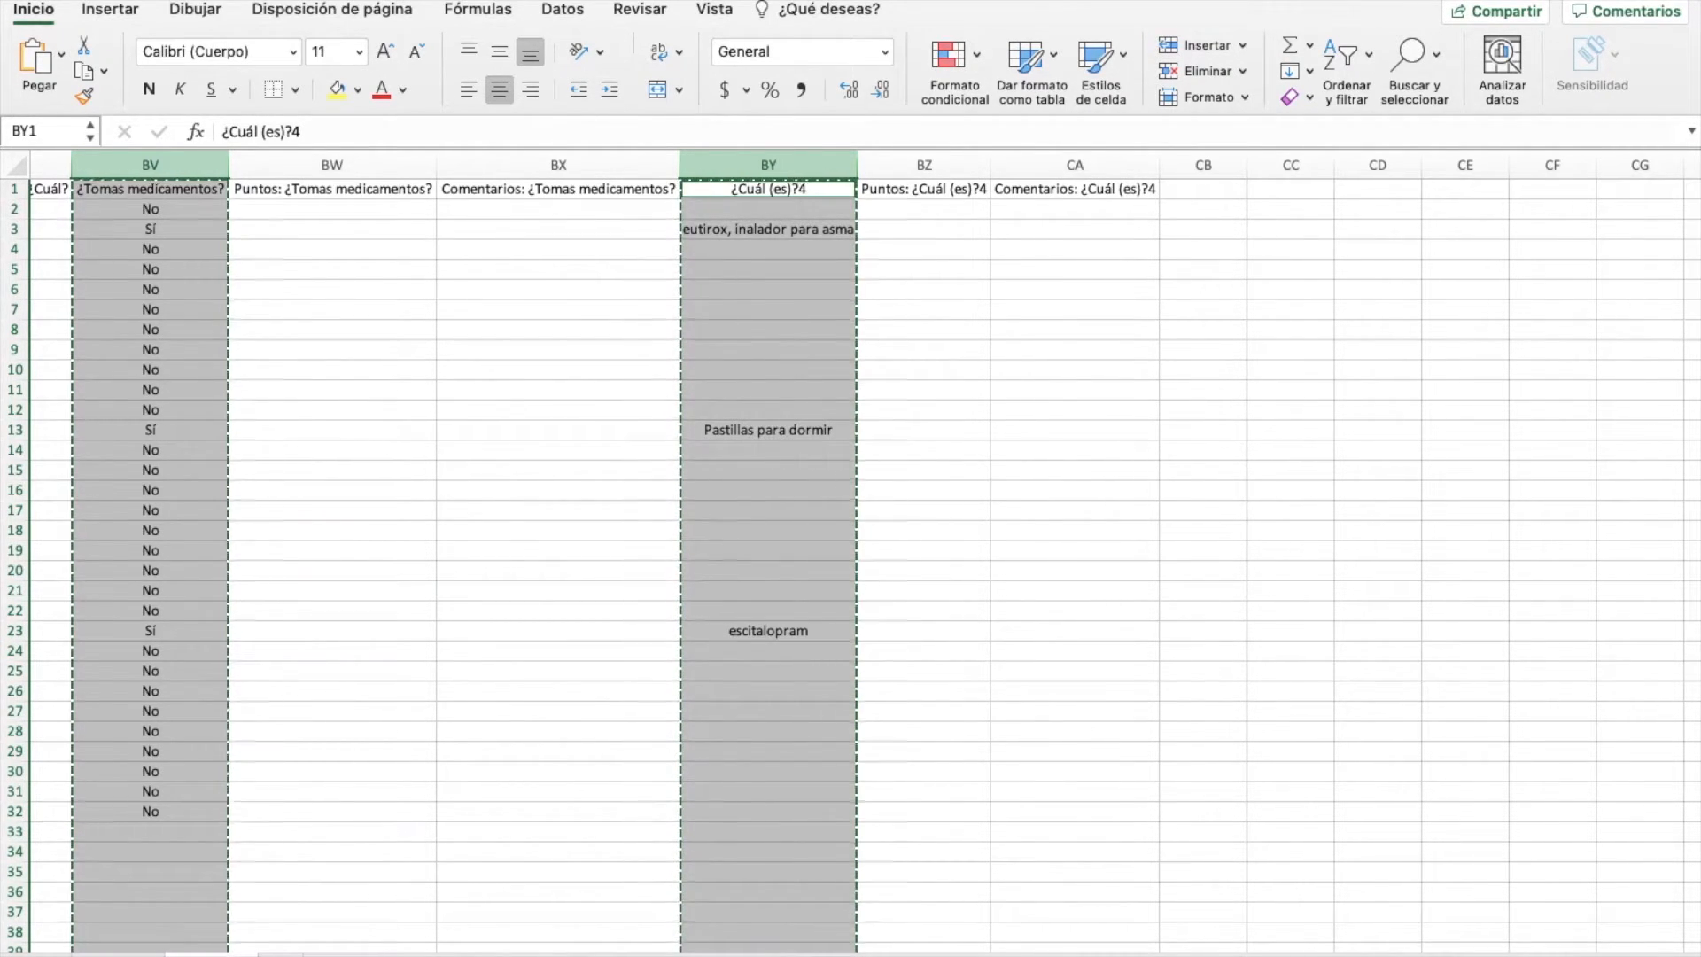
{"action": "left_click", "coordinate": [281, 955]}
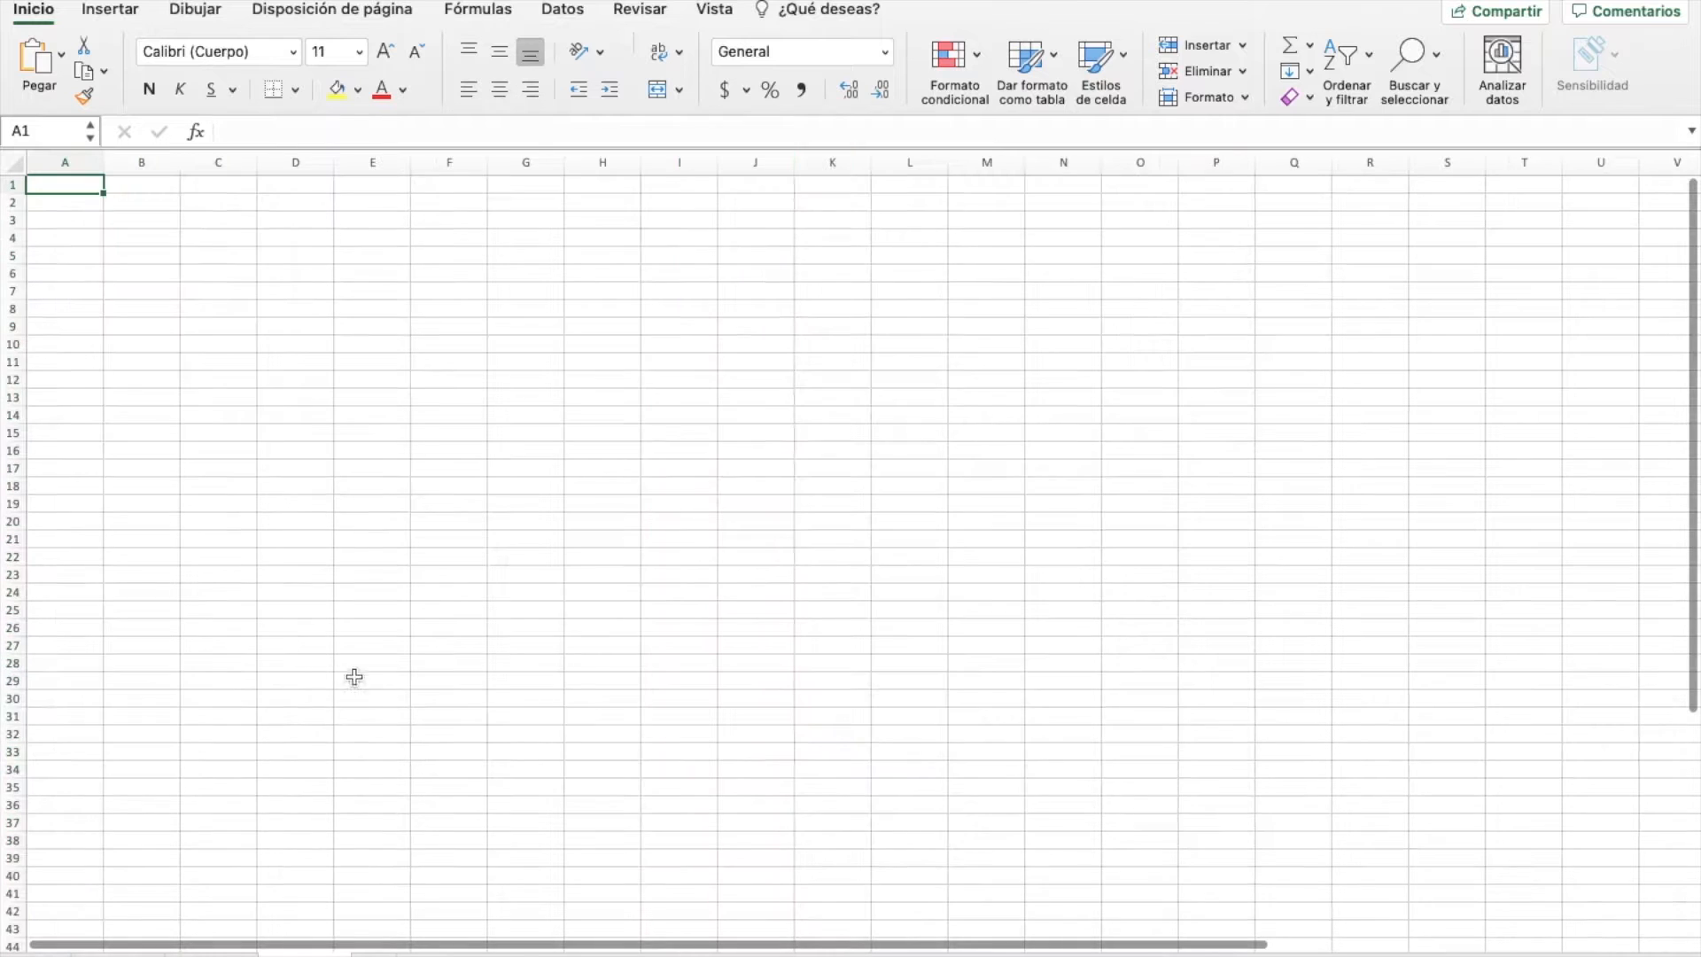
{"action": "left_click", "coordinate": [35, 69]}
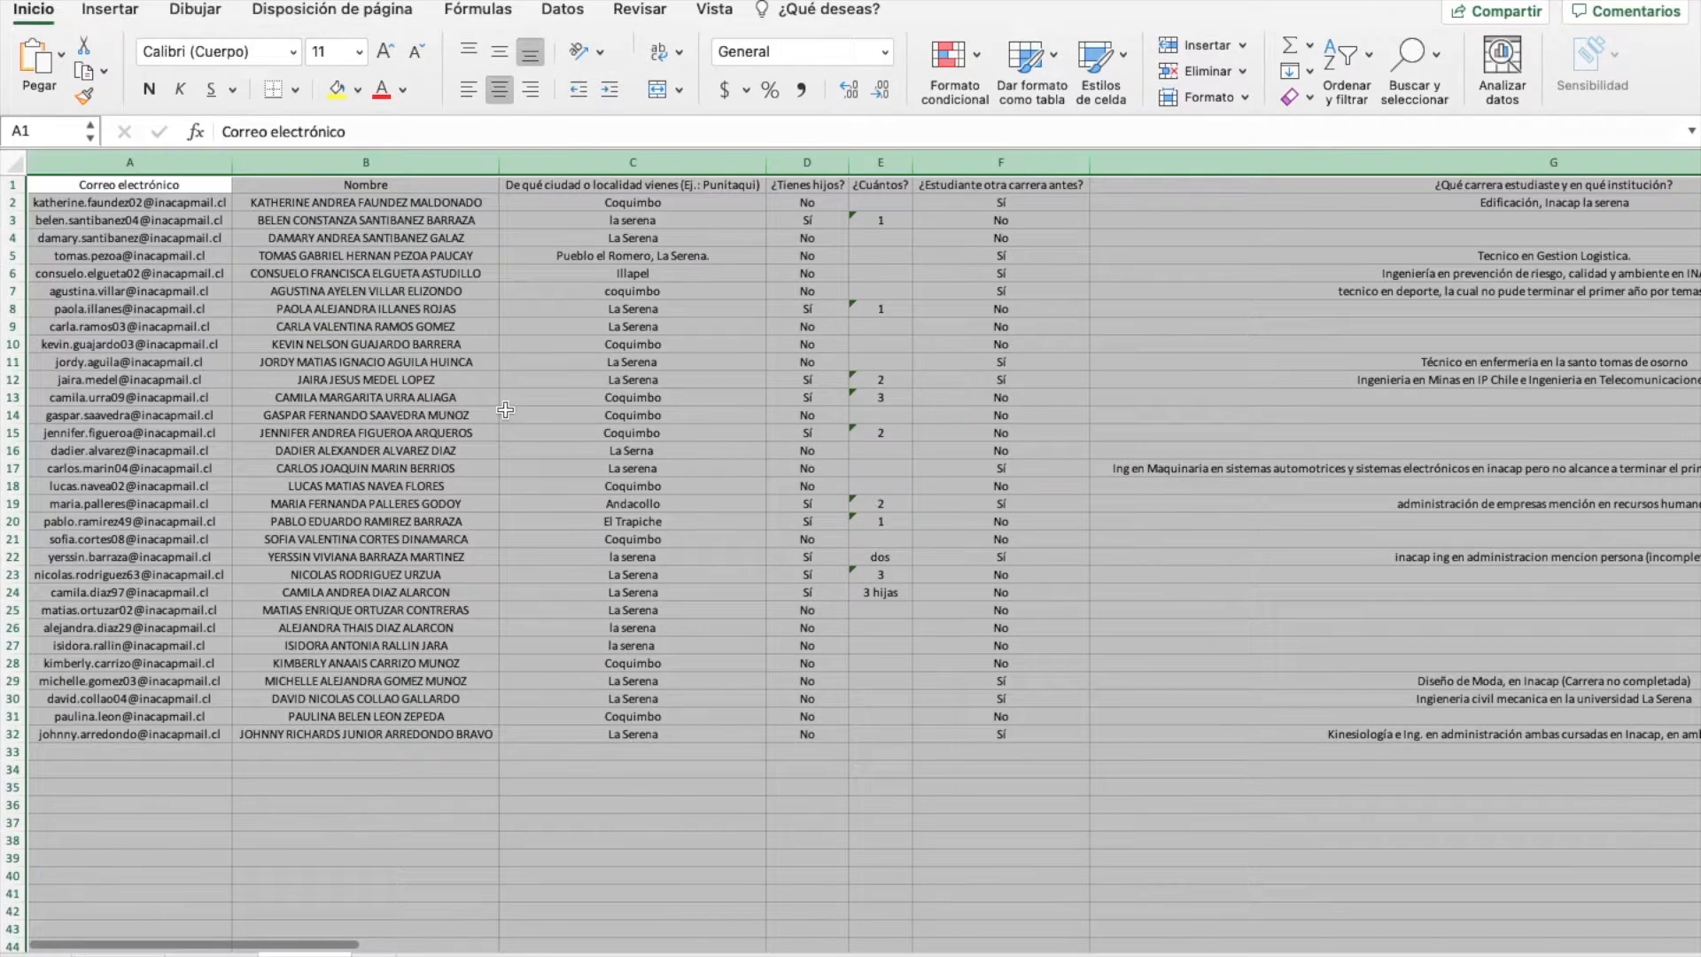
{"action": "scroll", "coordinate": [500, 412], "scroll_direction": "right", "scroll_amount": 10}
{"action": "scroll", "coordinate": [500, 412], "scroll_direction": "right", "scroll_amount": 10}
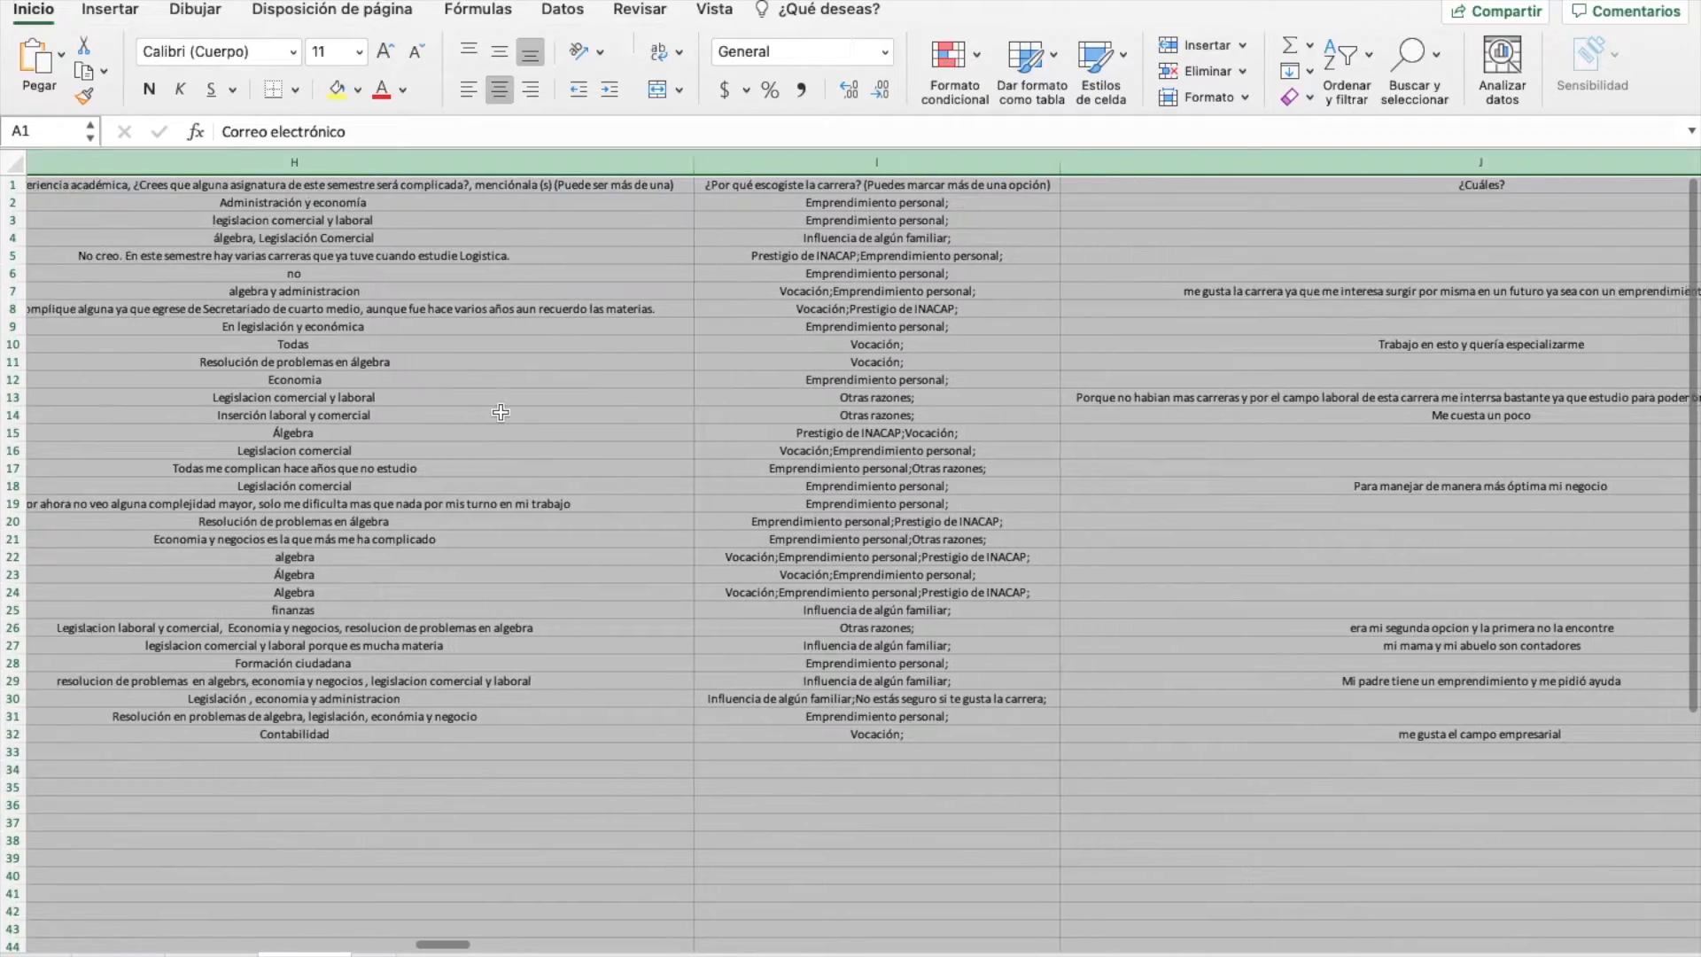
{"action": "scroll", "coordinate": [500, 413], "scroll_direction": "left", "scroll_amount": 20}
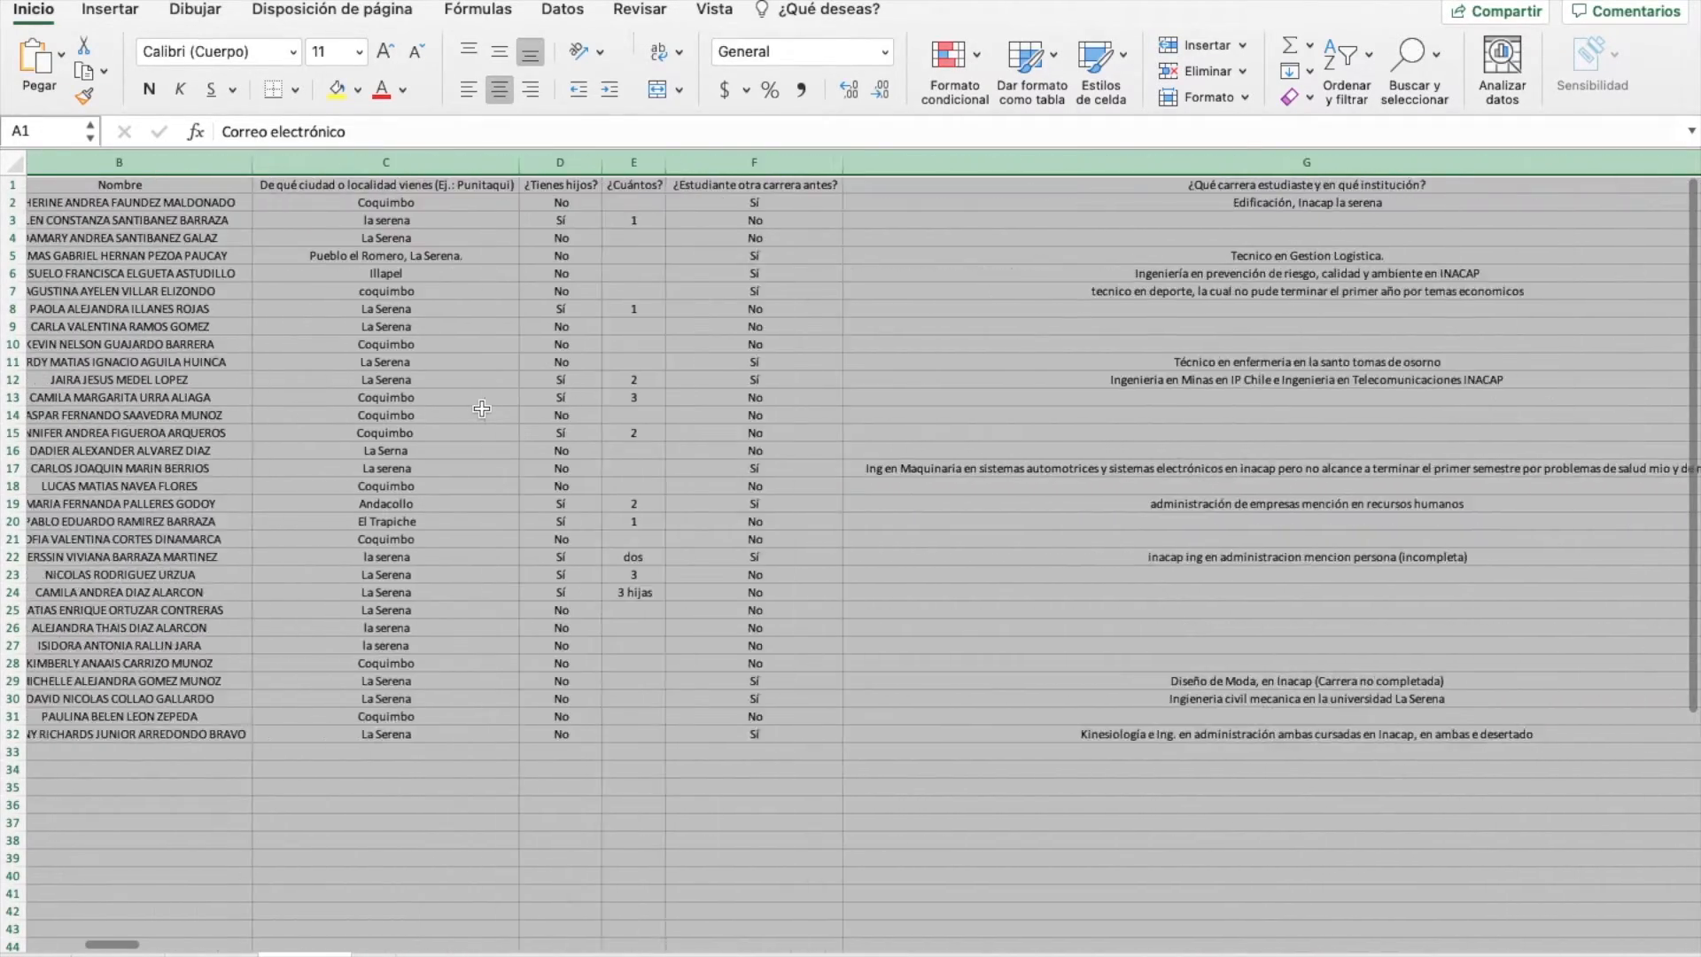
- Set the width of all columns in the new sheet to 10
{"action": "scroll", "coordinate": [352, 344], "scroll_direction": "right", "scroll_amount": 10}
{"action": "left_click", "coordinate": [353, 345]}
{"action": "left_click", "coordinate": [16, 164]}
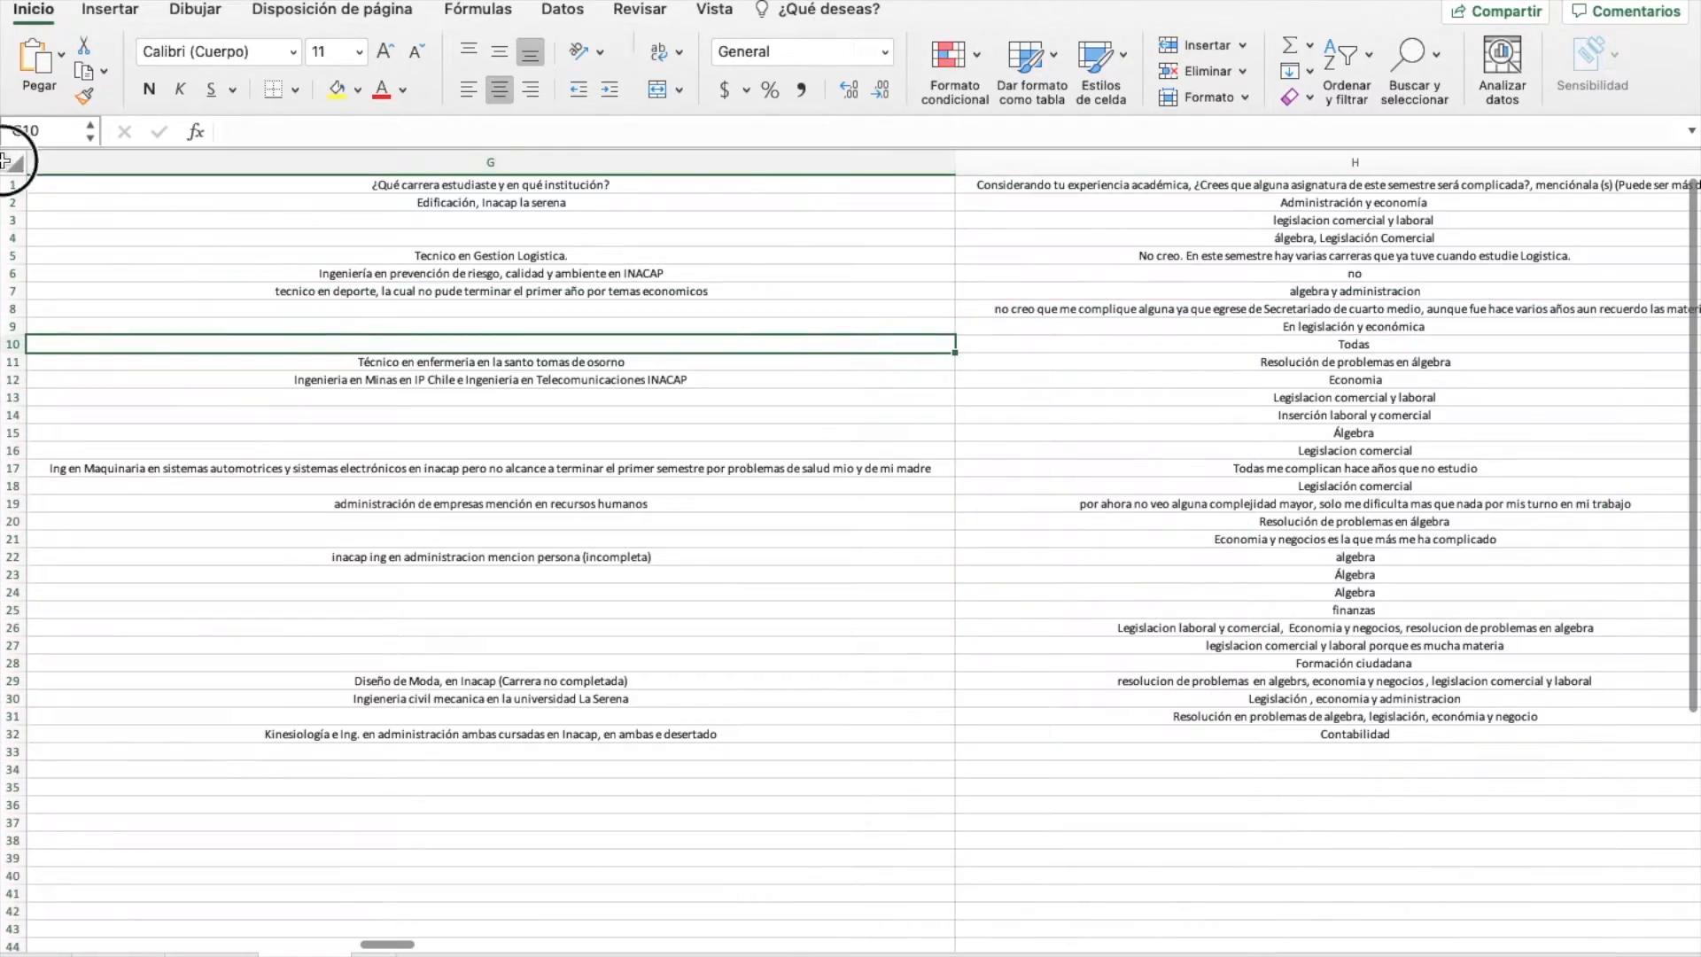
{"action": "right_click", "coordinate": [89, 165]}
{"action": "left_click", "coordinate": [227, 413]}
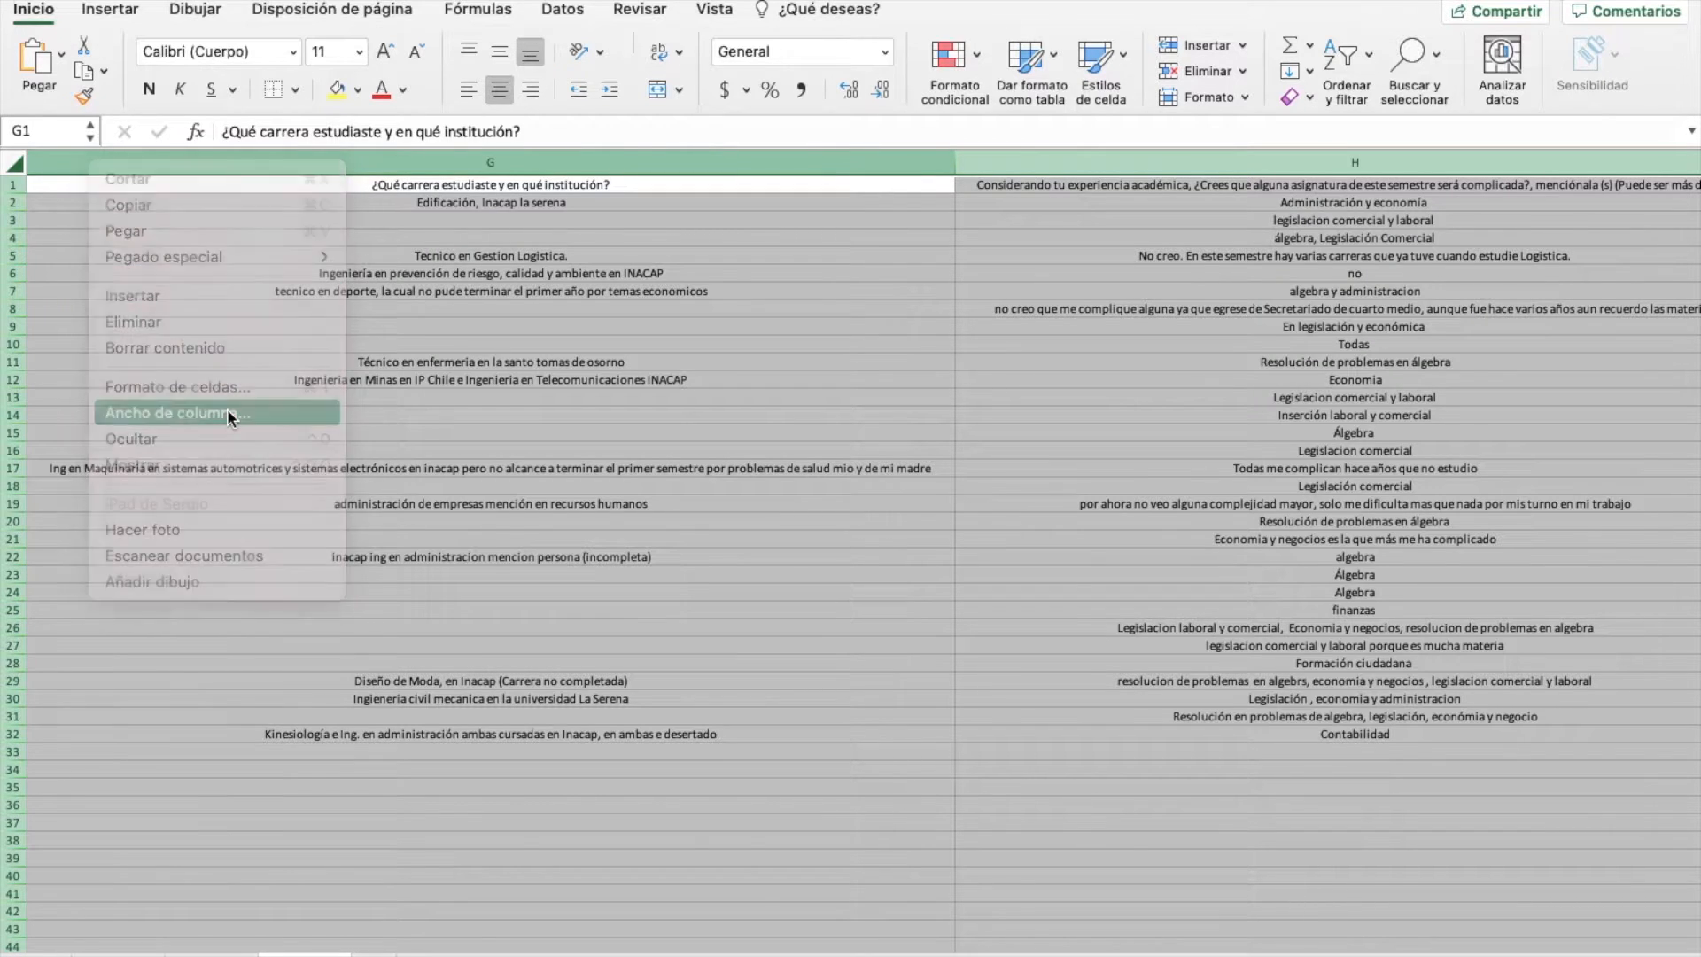
{"action": "type", "text": "10"}
{"action": "key", "text": "Return"}
- Right-align the contents of the whole sheet
{"action": "scroll", "coordinate": [422, 399], "scroll_direction": "left", "scroll_amount": 2}
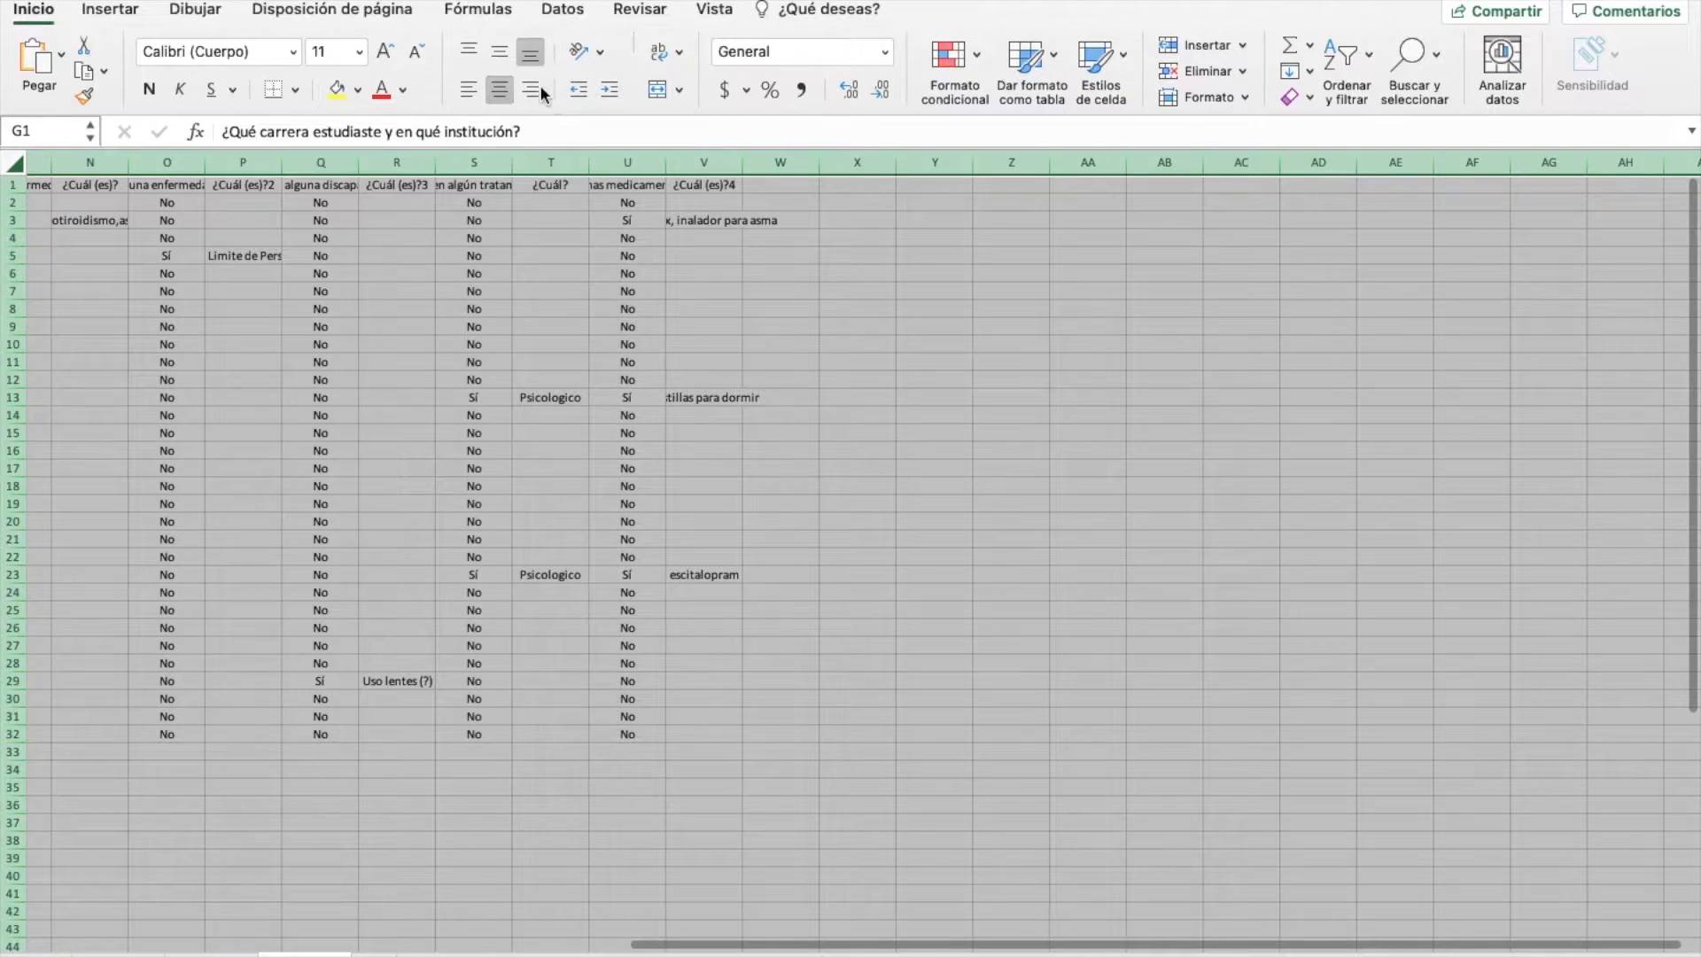
{"action": "left_click", "coordinate": [529, 90]}
{"action": "scroll", "coordinate": [815, 362], "scroll_direction": "left", "scroll_amount": 10}
{"action": "left_click", "coordinate": [815, 361]}
{"action": "scroll", "coordinate": [811, 359], "scroll_direction": "right", "scroll_amount": 2}
{"action": "scroll", "coordinate": [811, 358], "scroll_direction": "right", "scroll_amount": 5}
{"action": "scroll", "coordinate": [810, 395], "scroll_direction": "left", "scroll_amount": 4}
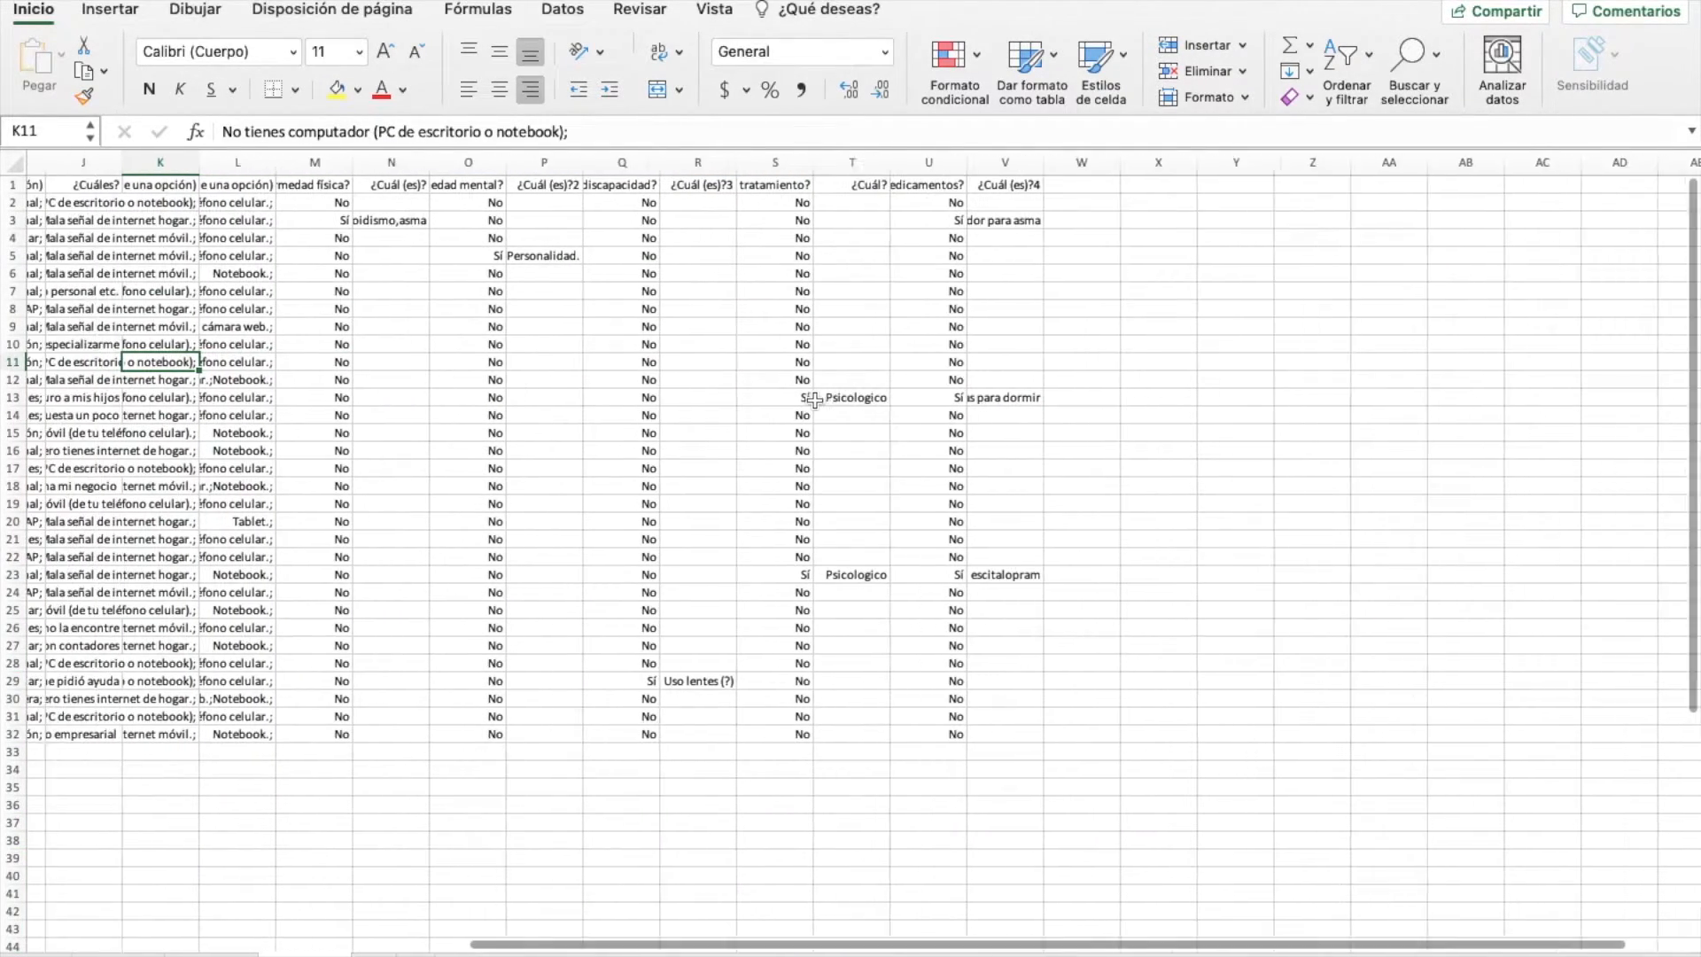
{"action": "scroll", "coordinate": [826, 353], "scroll_direction": "left", "scroll_amount": 2}
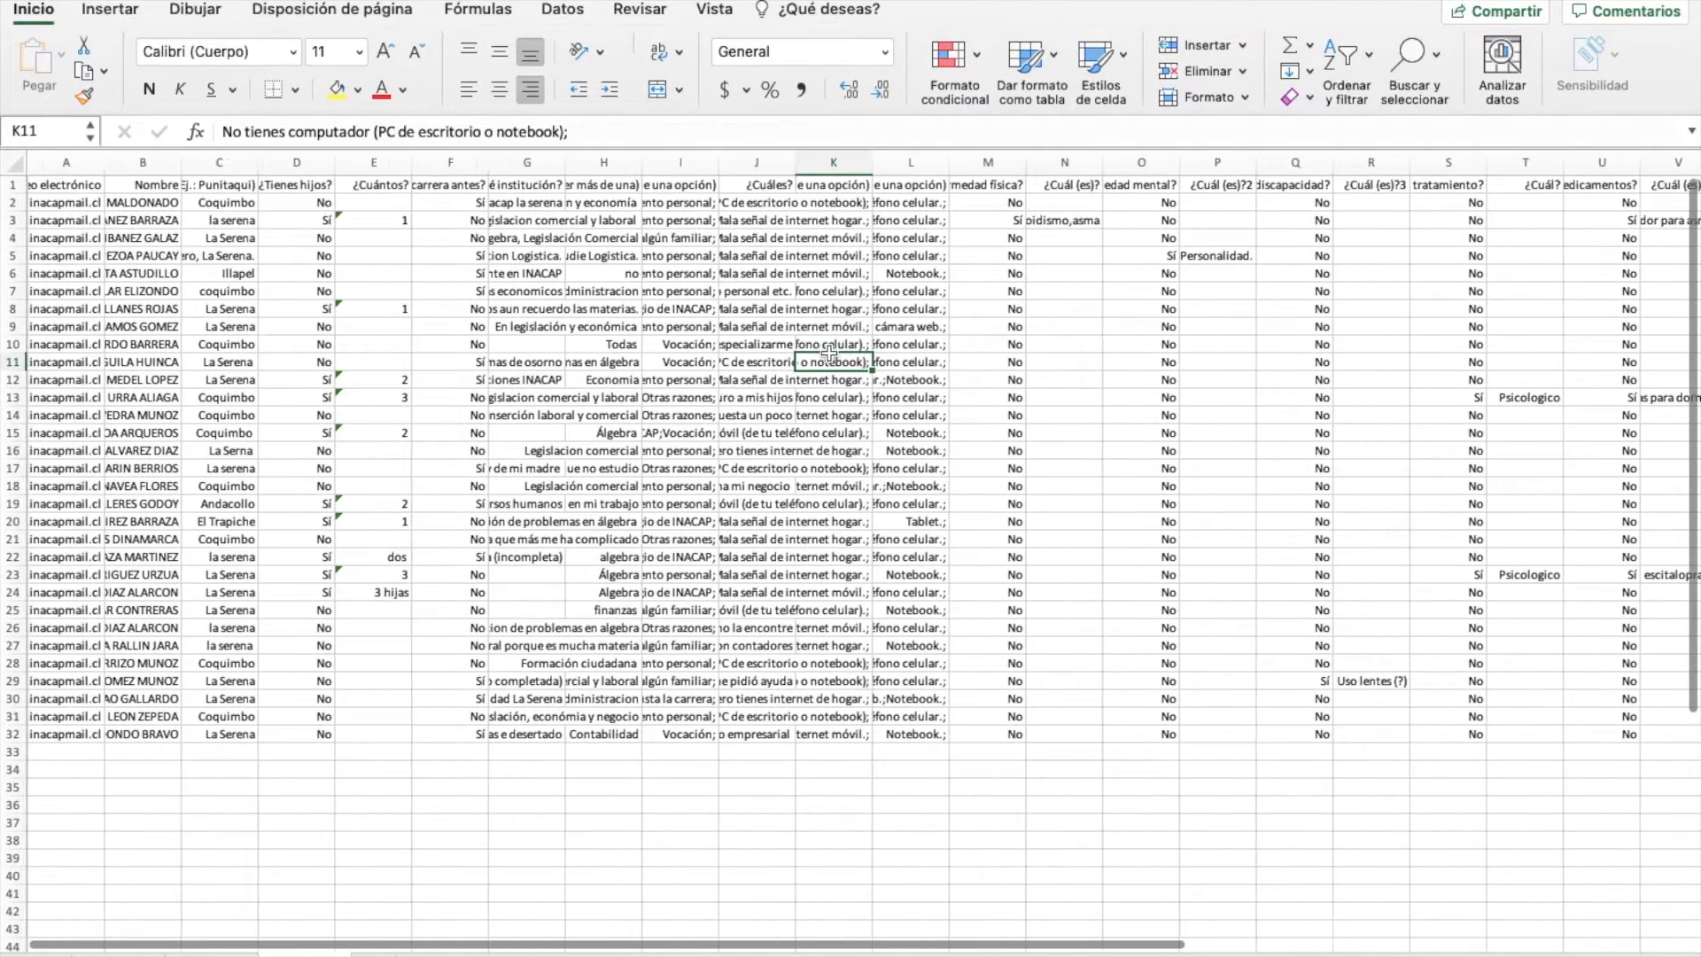
- Select the row 1 question headers from the city question in C1 through V1 to review them
{"action": "left_click", "coordinate": [232, 184]}
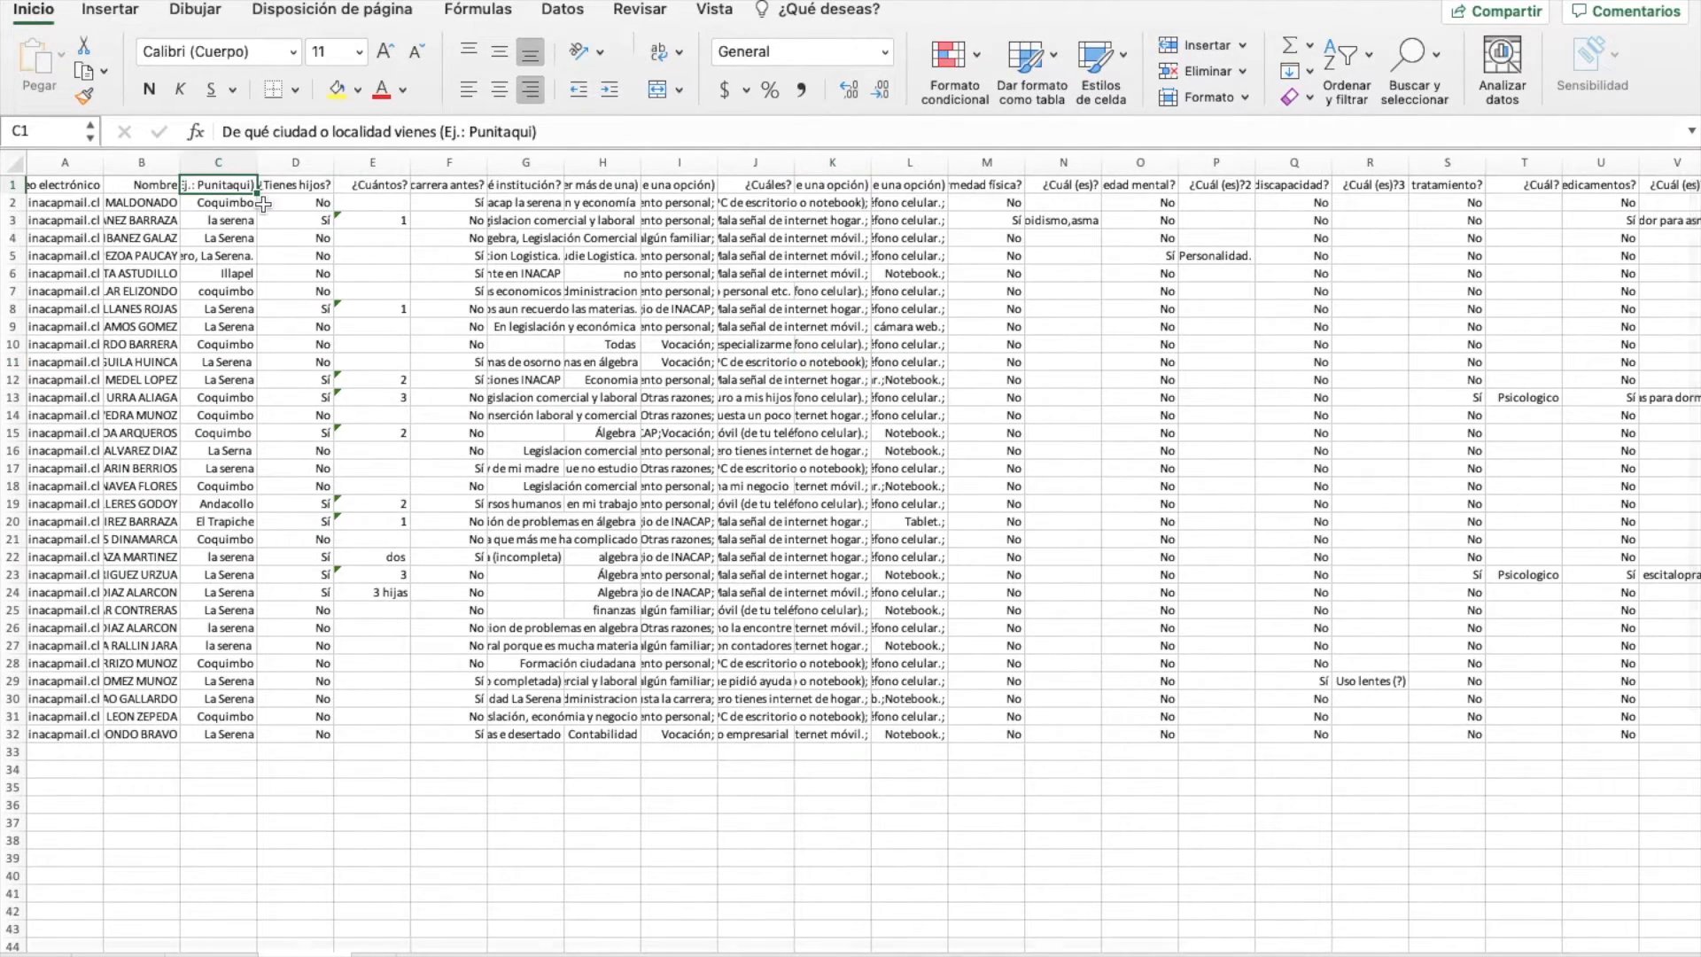
{"action": "key", "text": "super+shift+Right"}
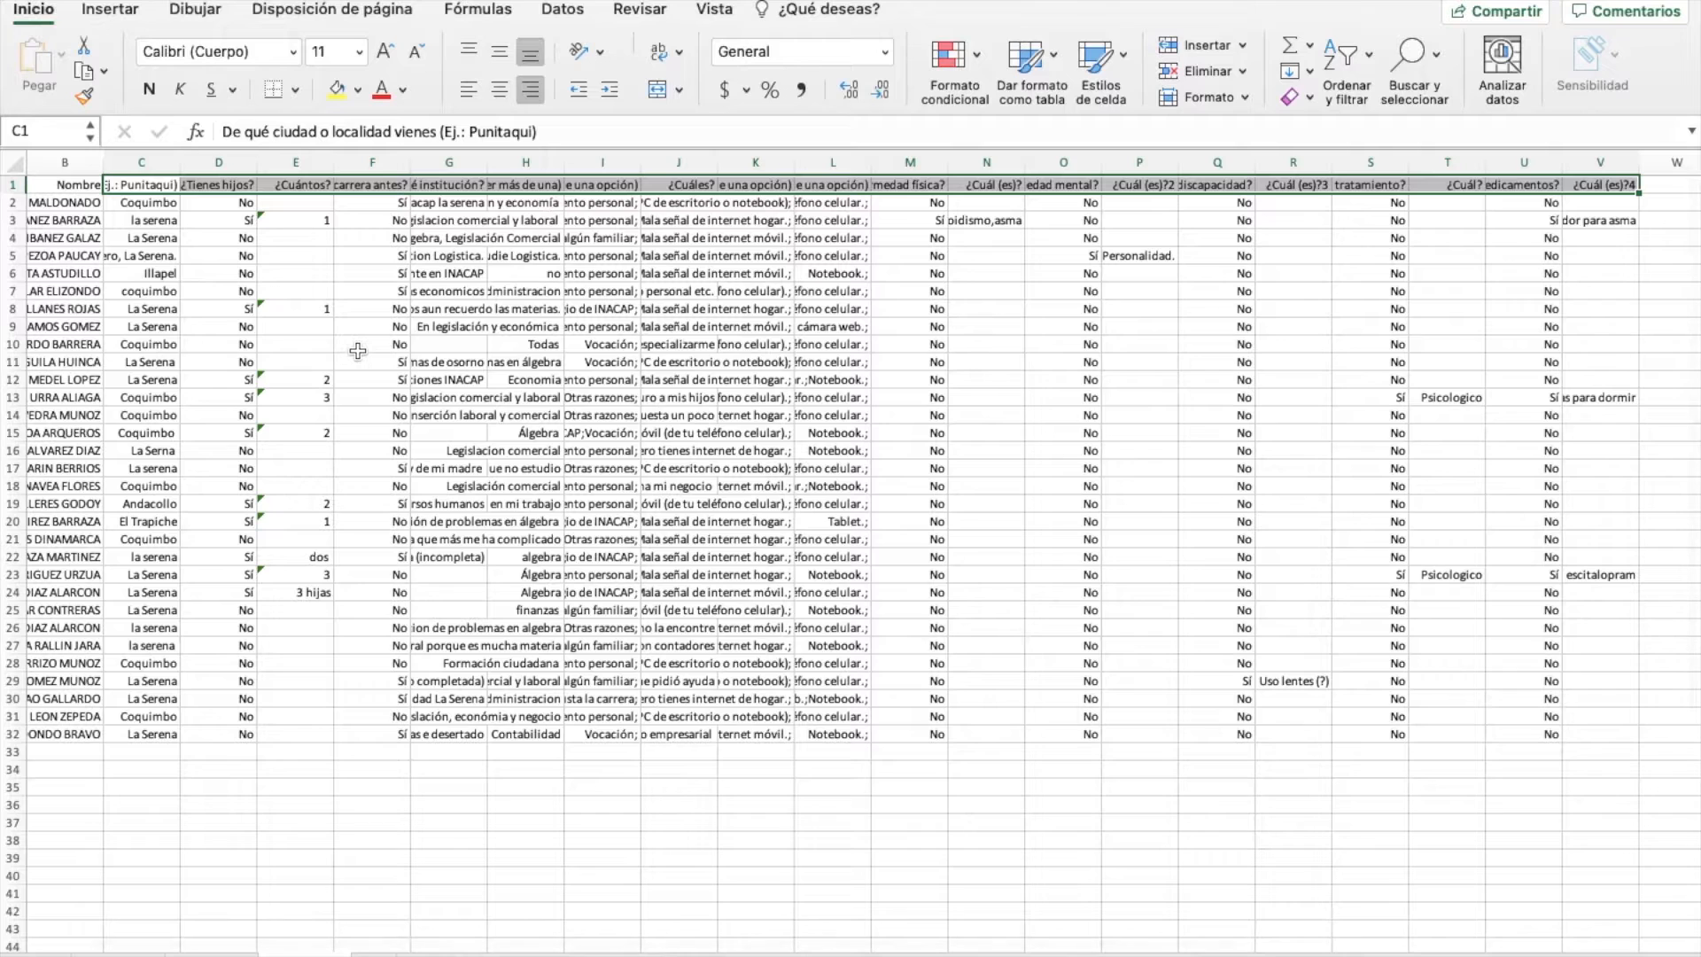
{"action": "left_click", "coordinate": [506, 470]}
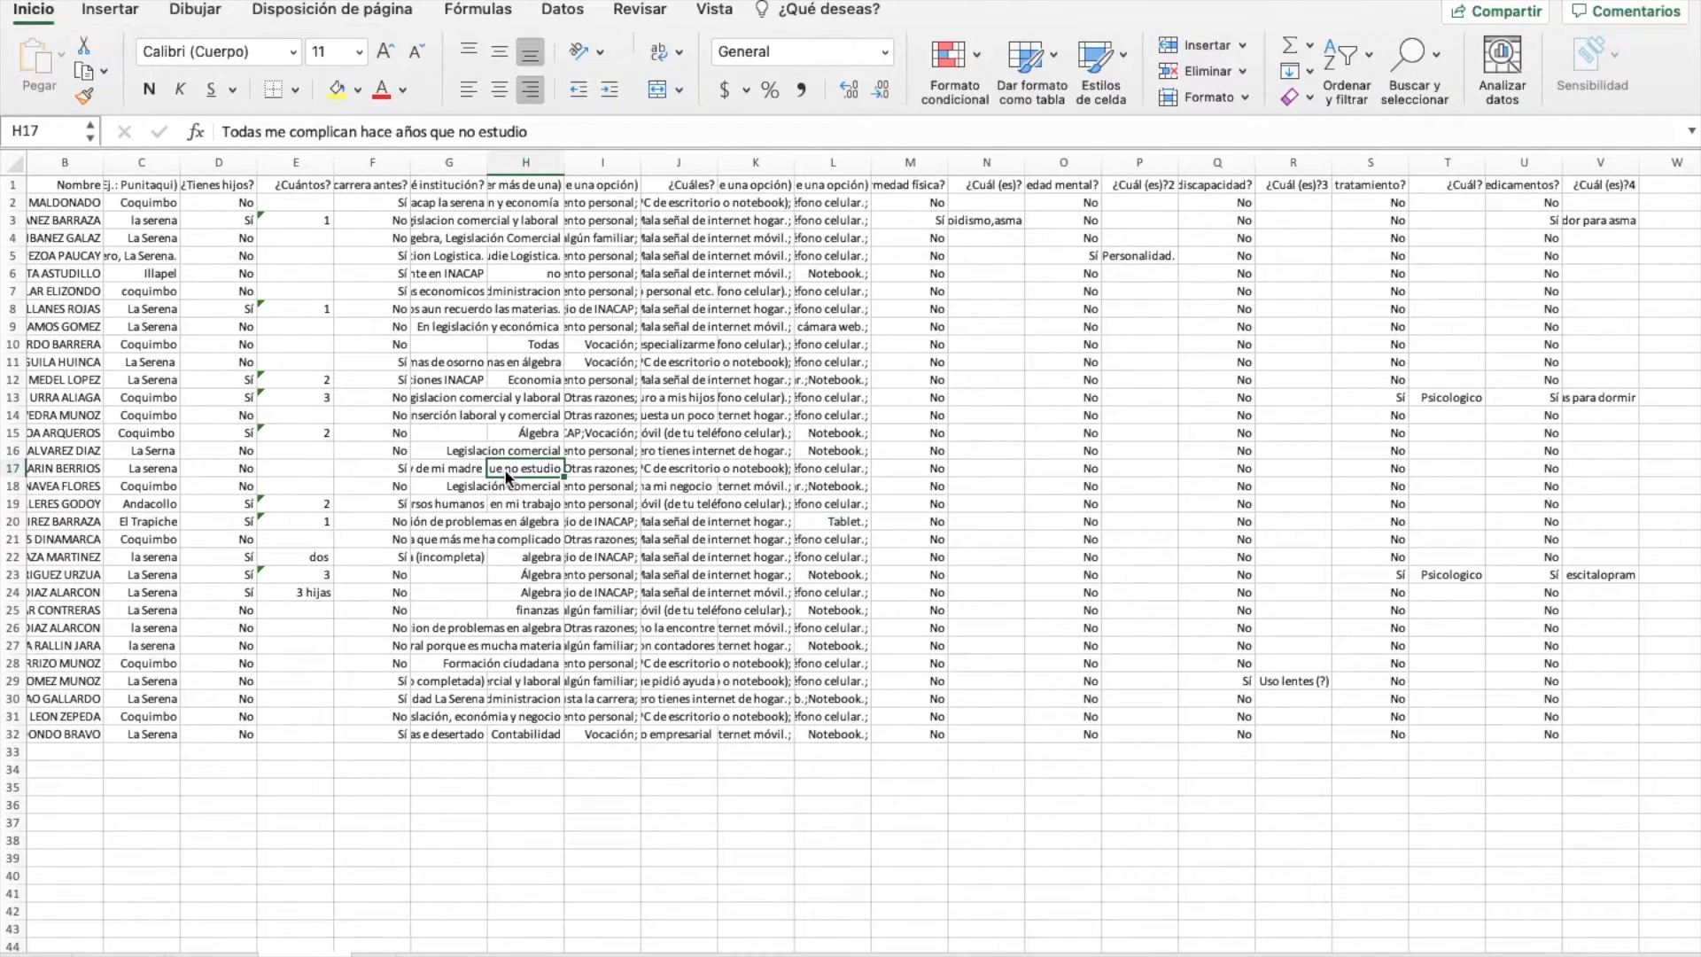
{"action": "scroll", "coordinate": [507, 477], "scroll_direction": "right", "scroll_amount": 2}
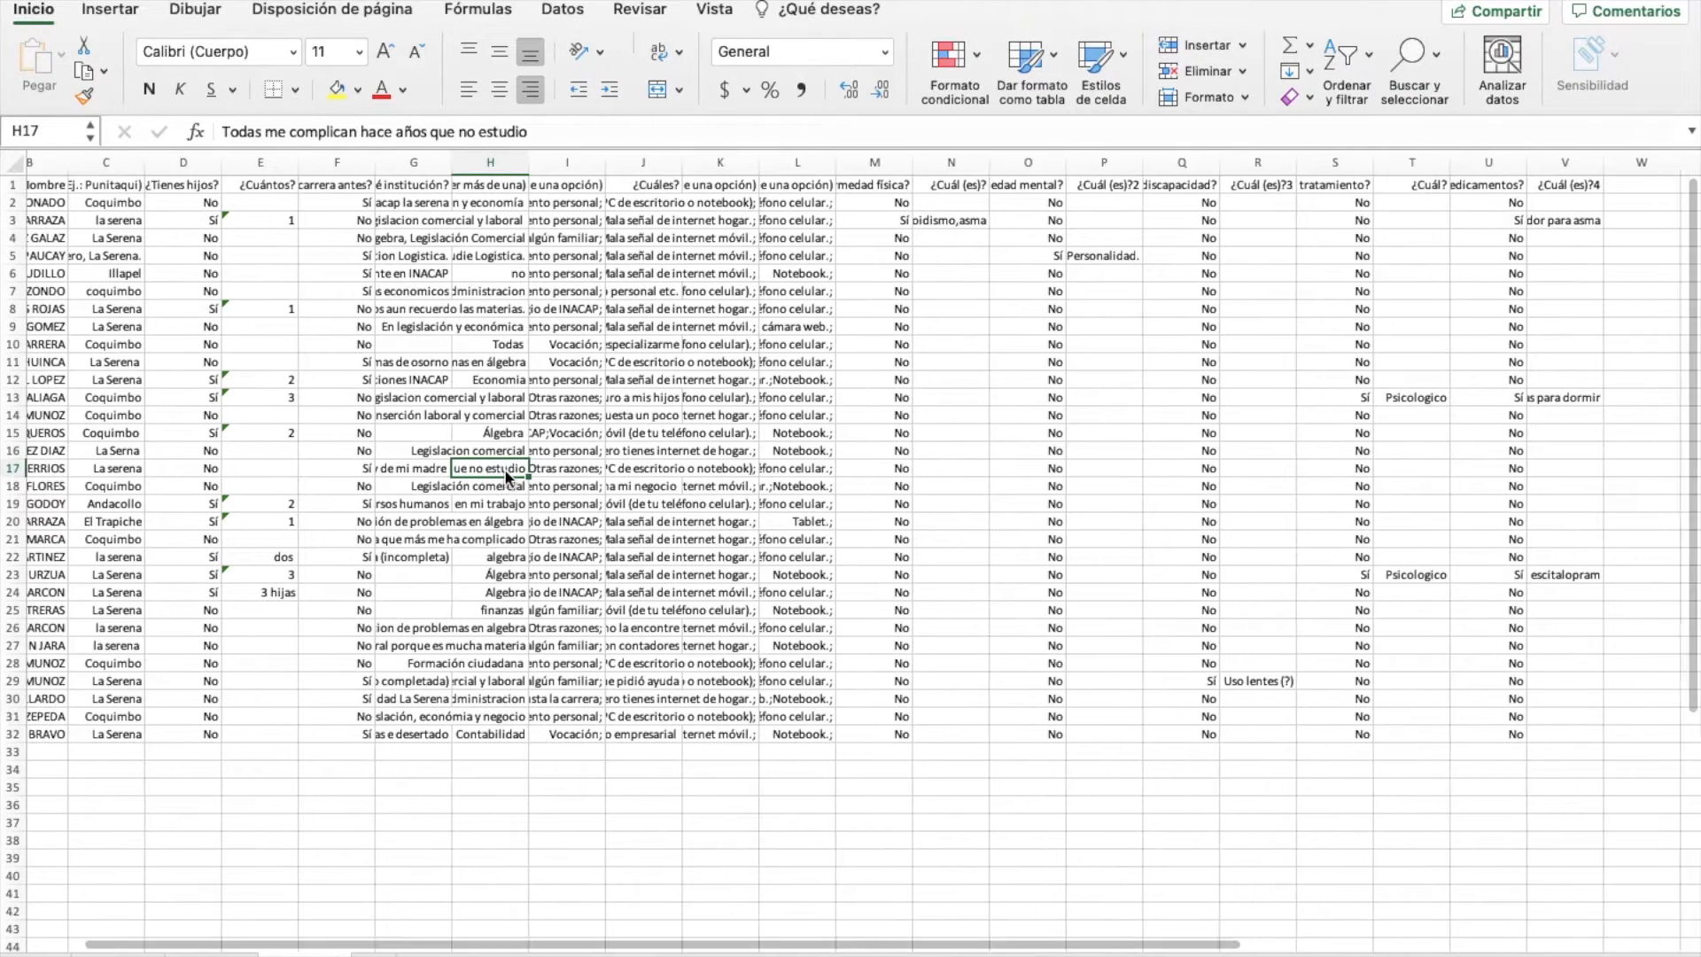
- Enter the label "resumen" in cell X1, past the last question column
{"action": "scroll", "coordinate": [507, 476], "scroll_direction": "right", "scroll_amount": 10}
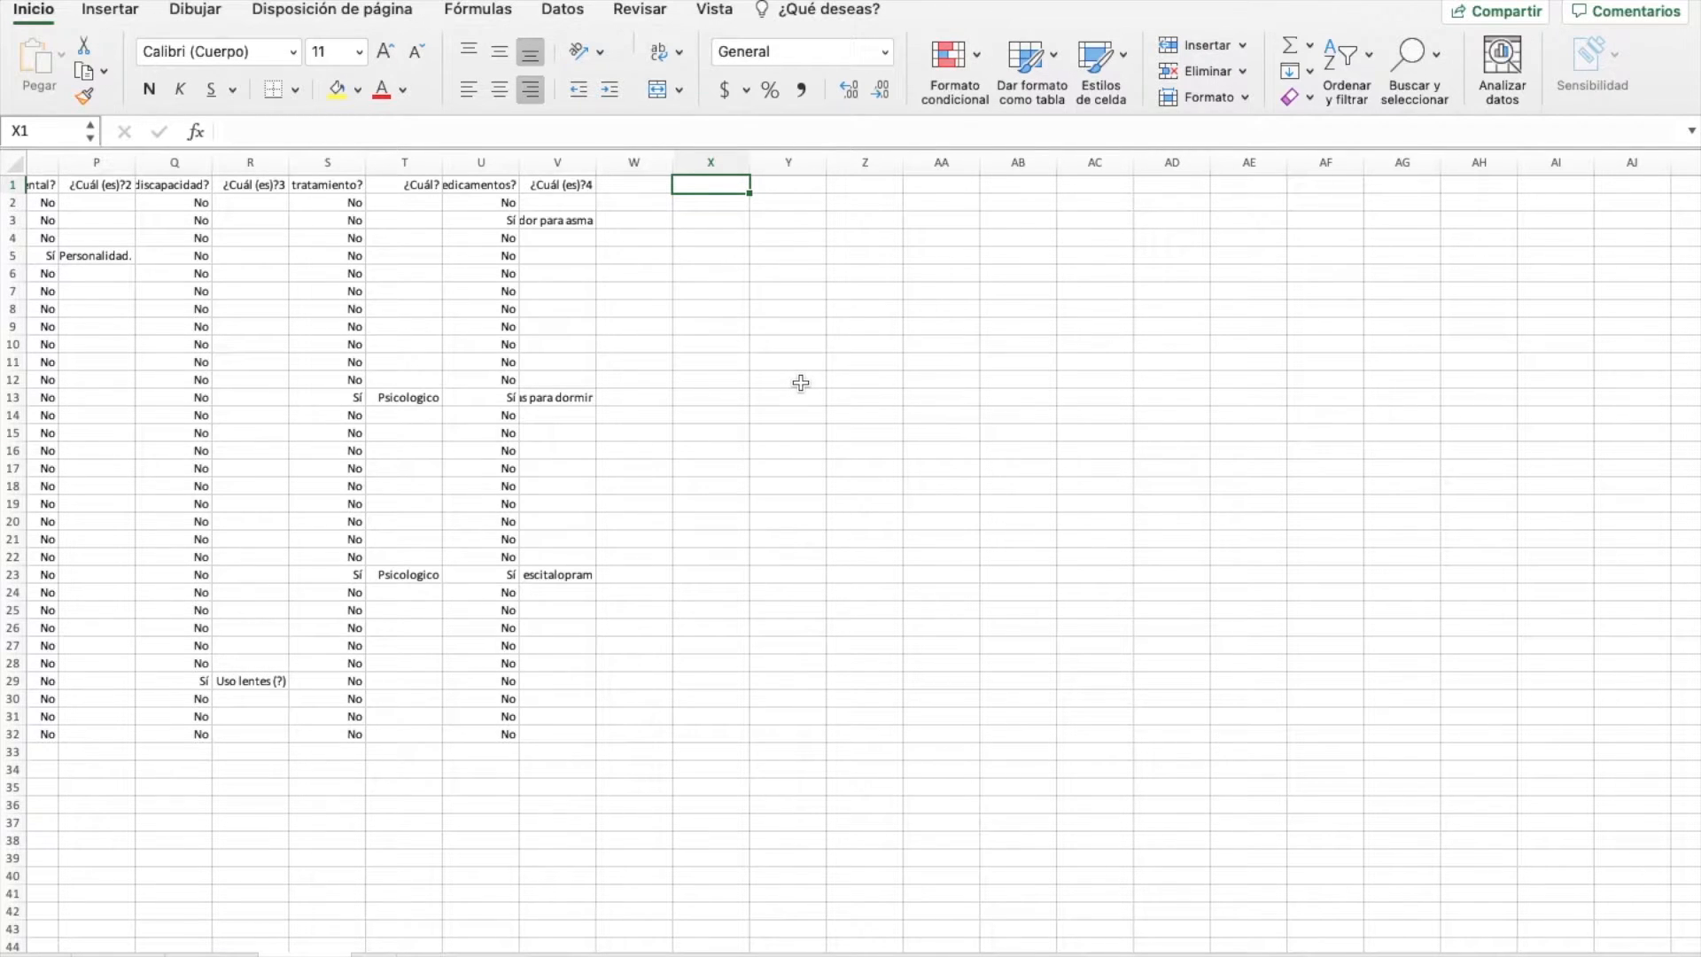
{"action": "type", "text": "umen"}
{"action": "key", "text": "Tab"}
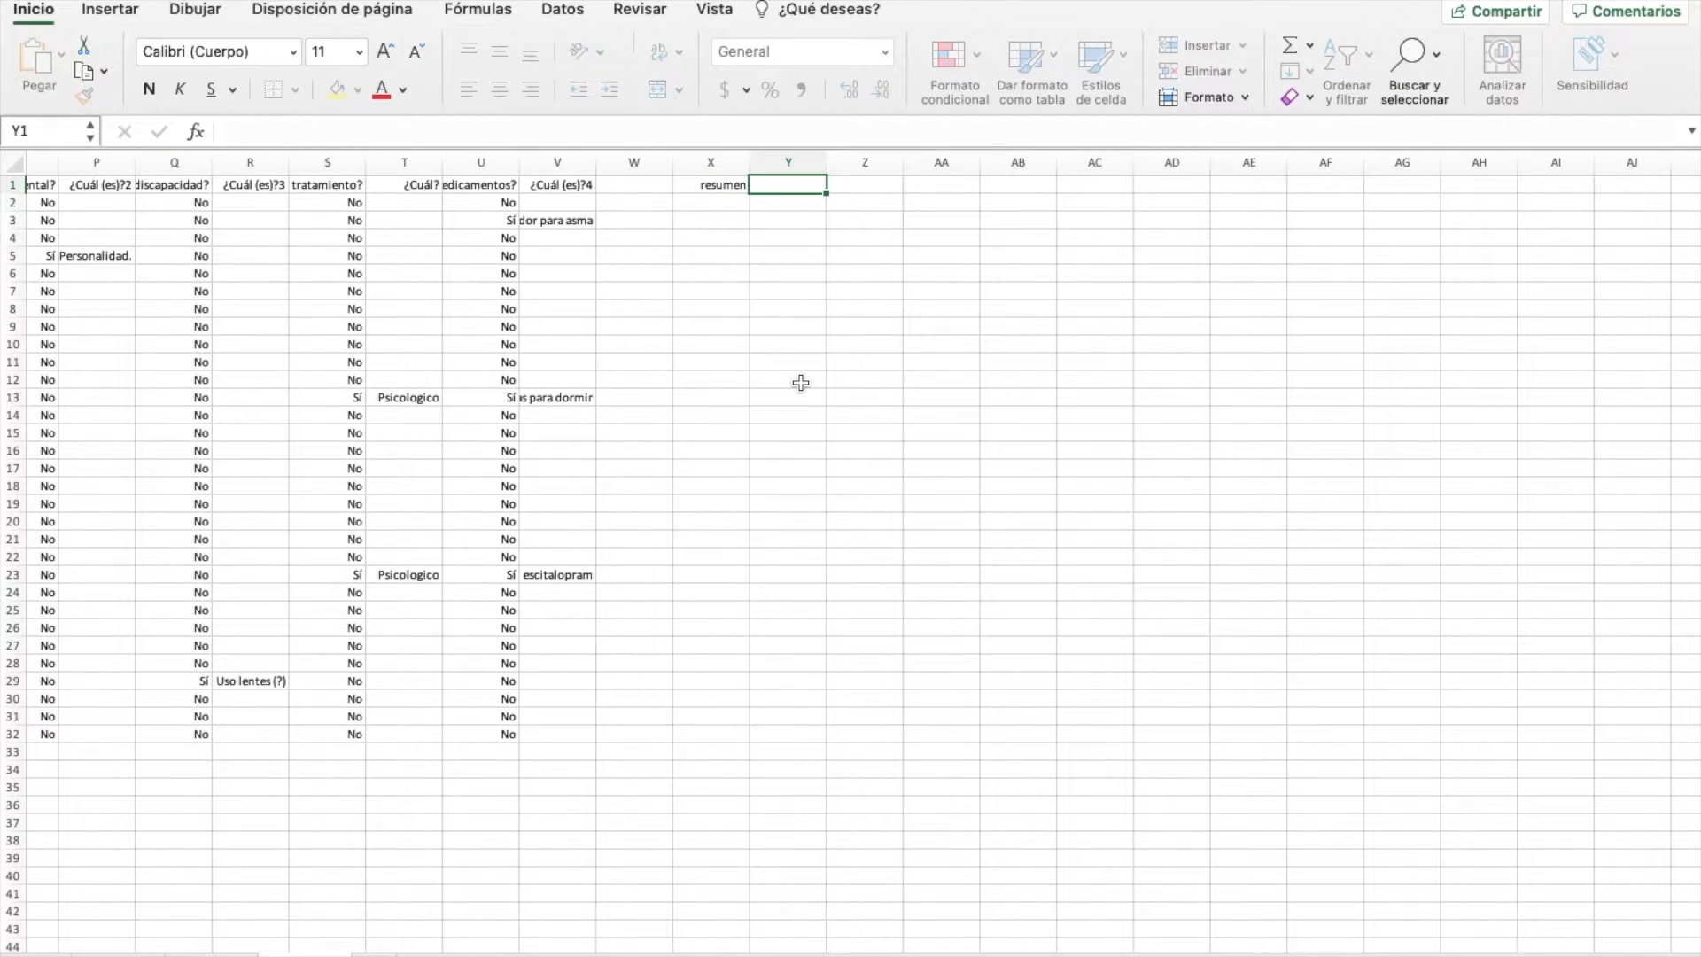
- Make the "resumen" label in X1 bold and centre it in its cell
{"action": "scroll", "coordinate": [800, 382], "scroll_direction": "up", "scroll_amount": 5}
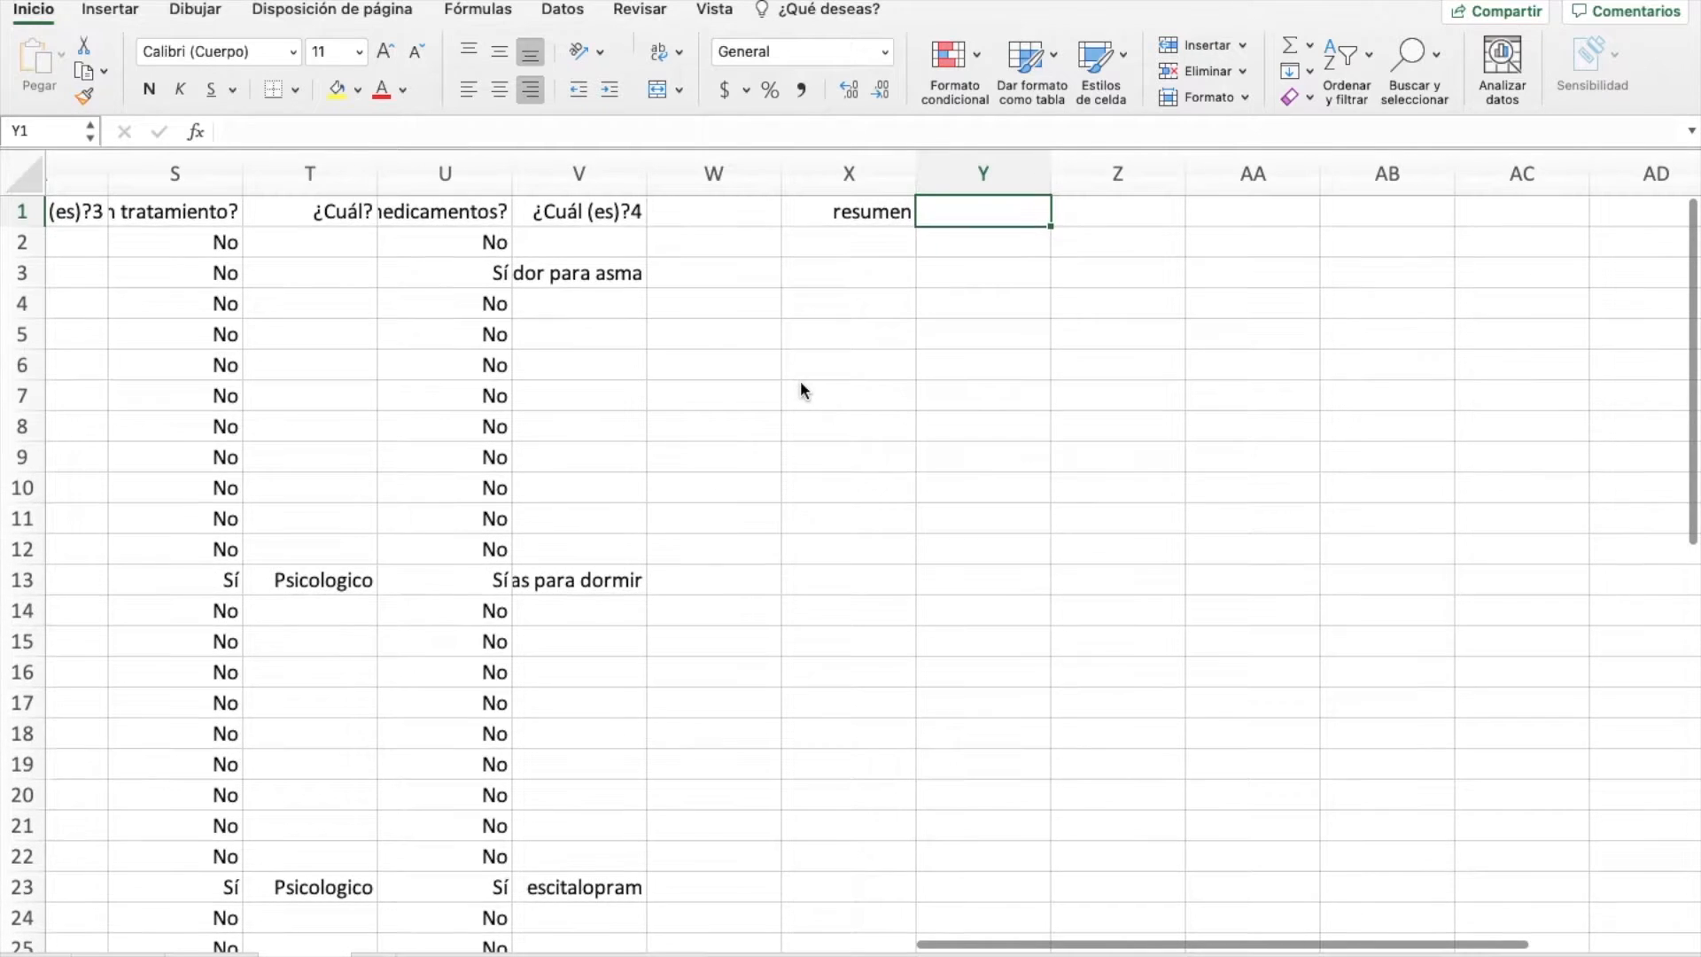
{"action": "key", "text": "Left"}
{"action": "key", "text": "Left"}
{"action": "key", "text": "Right"}
{"action": "key", "text": "super+b"}
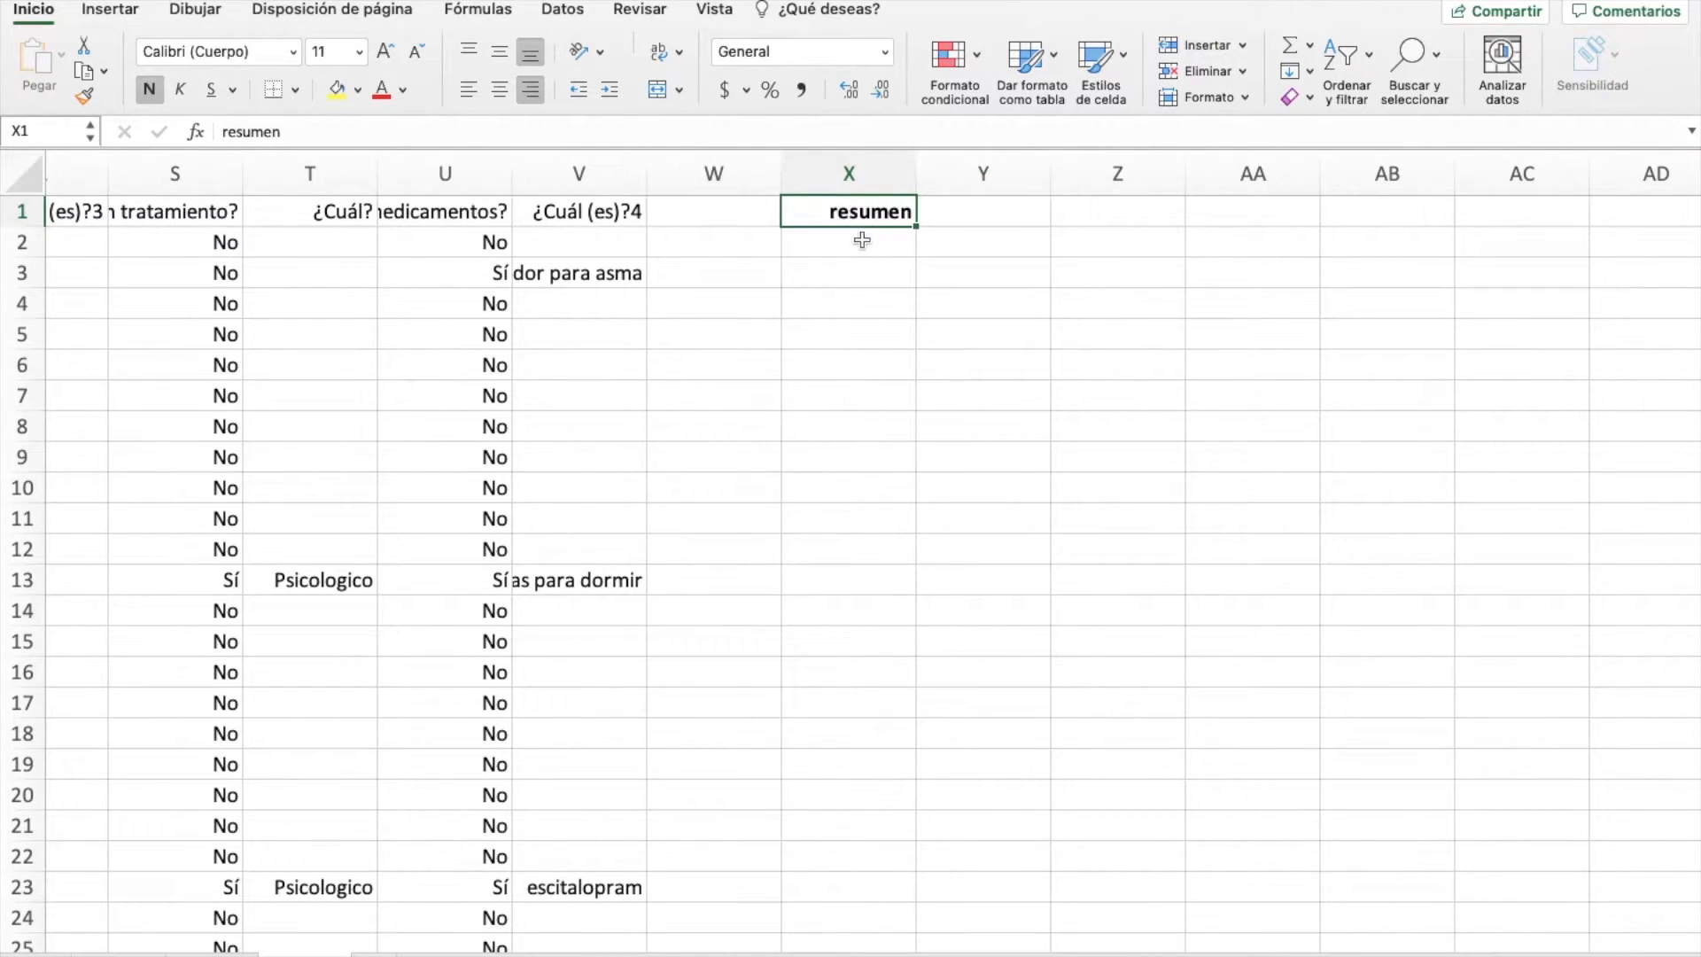
{"action": "left_click", "coordinate": [500, 90]}
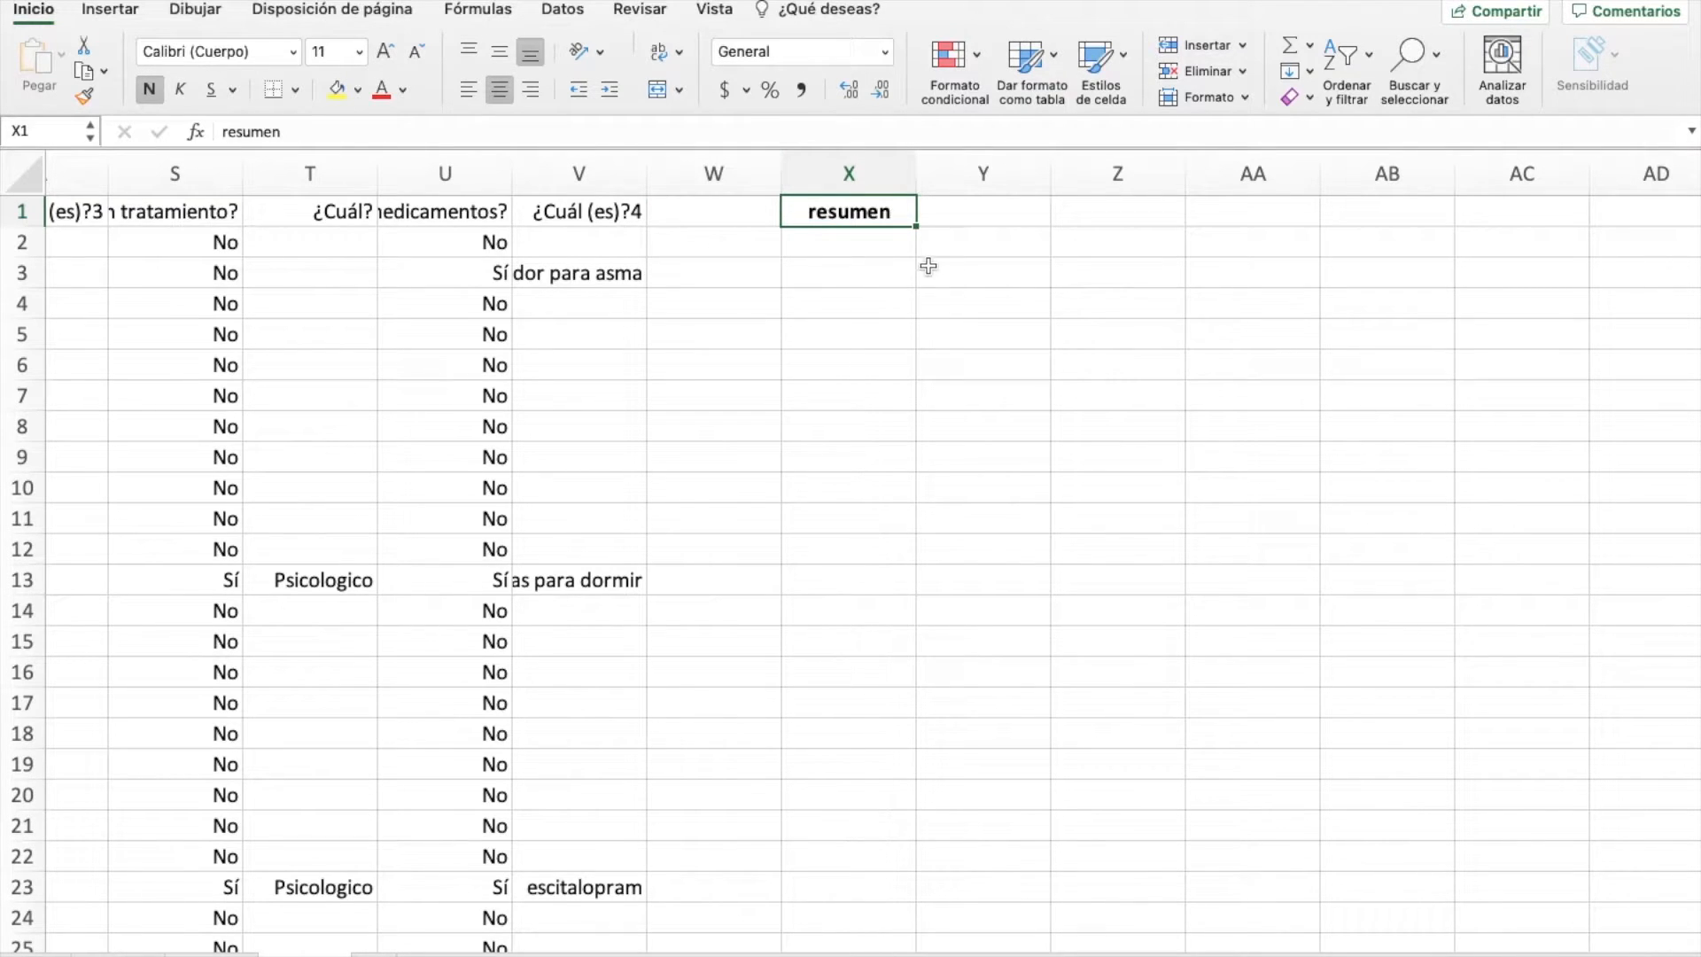
{"action": "left_click", "coordinate": [851, 262]}
{"action": "left_click", "coordinate": [854, 236]}
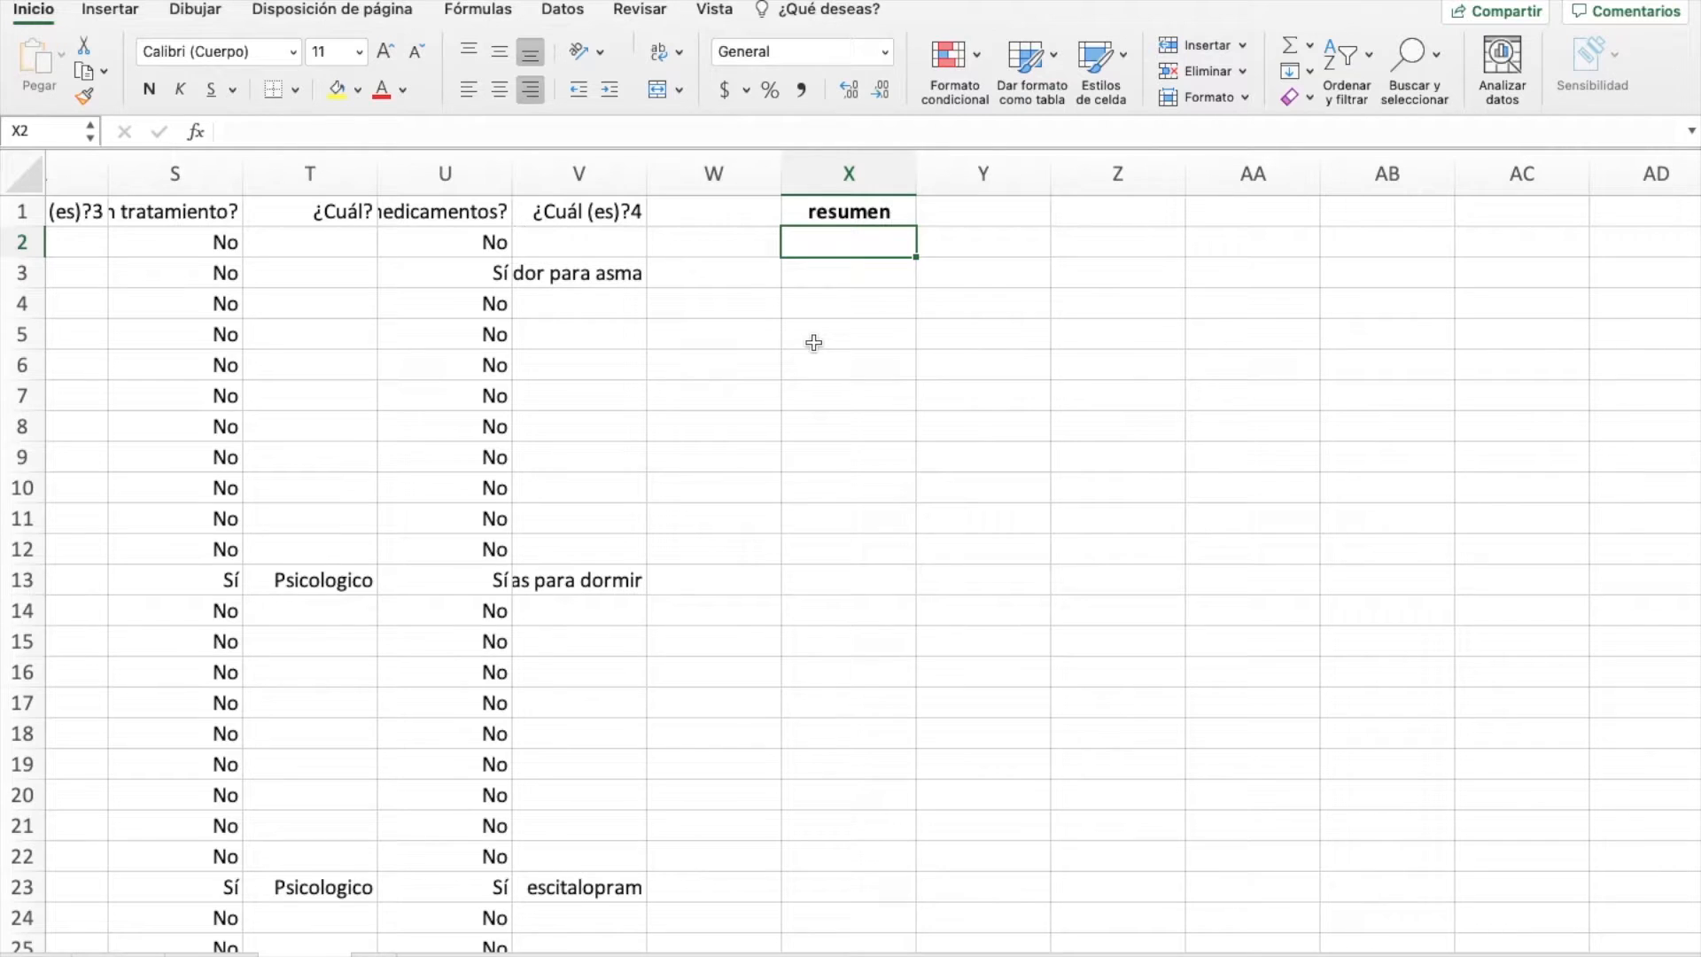
- Hide the health, disability, treatment and medication question columns, M through V
{"action": "scroll", "coordinate": [813, 343], "scroll_direction": "left", "scroll_amount": 2}
{"action": "left_click", "coordinate": [588, 169]}
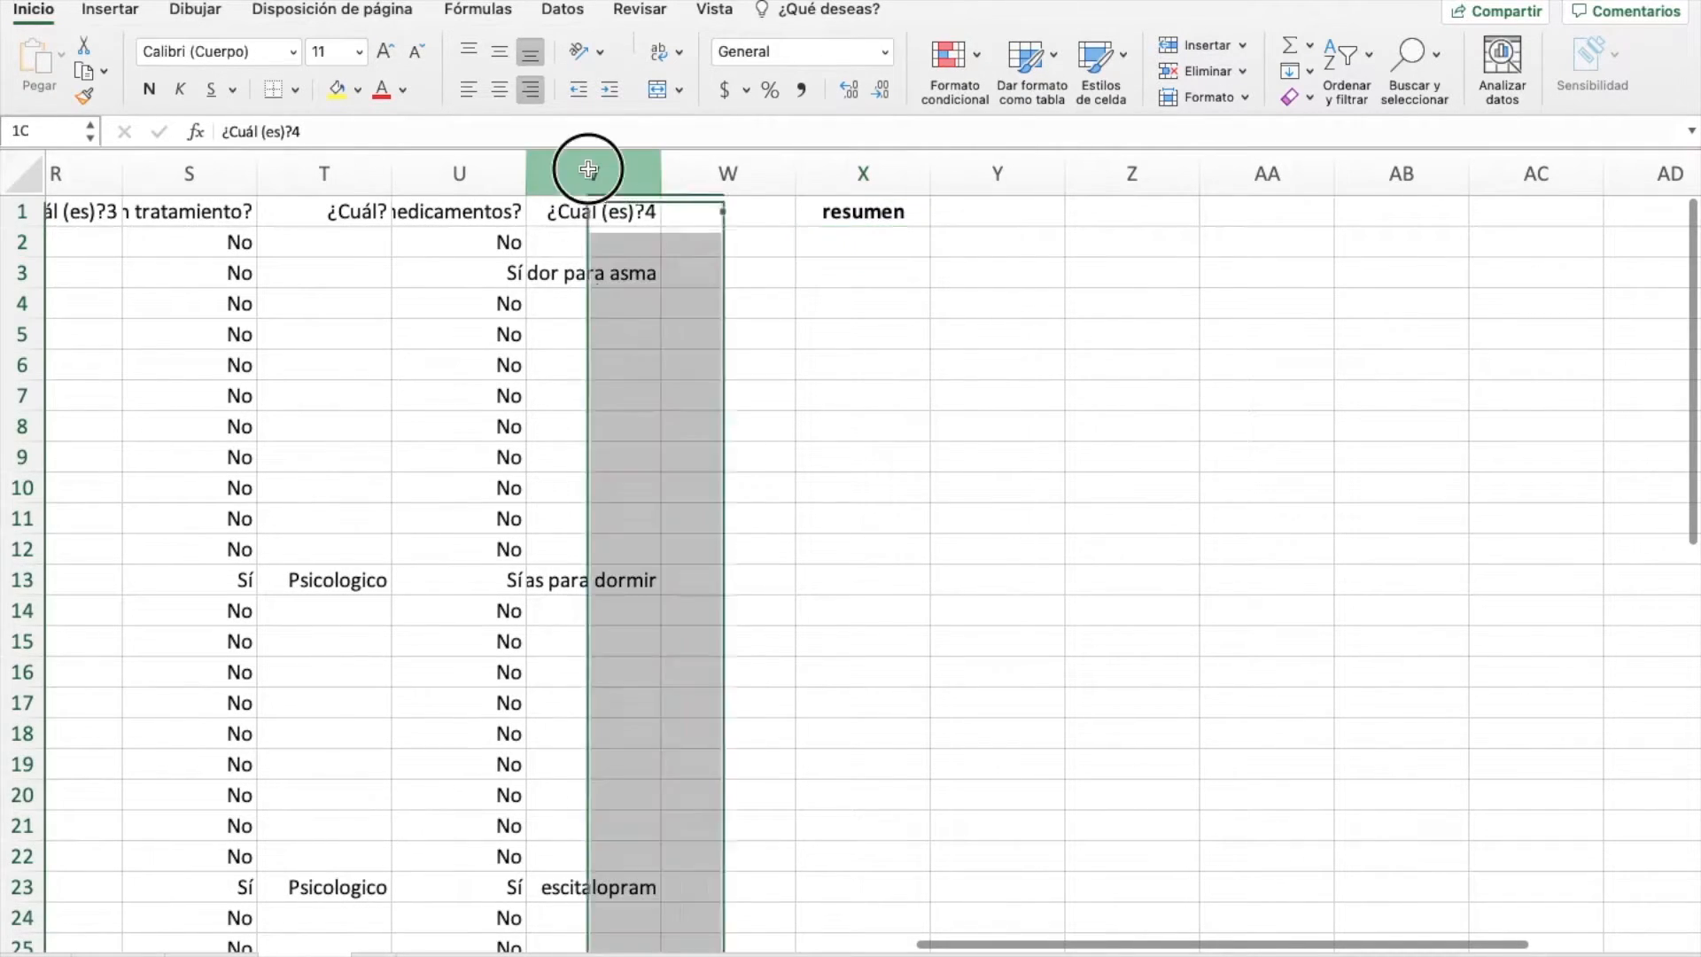
{"action": "scroll", "coordinate": [644, 394], "scroll_direction": "left", "scroll_amount": 10}
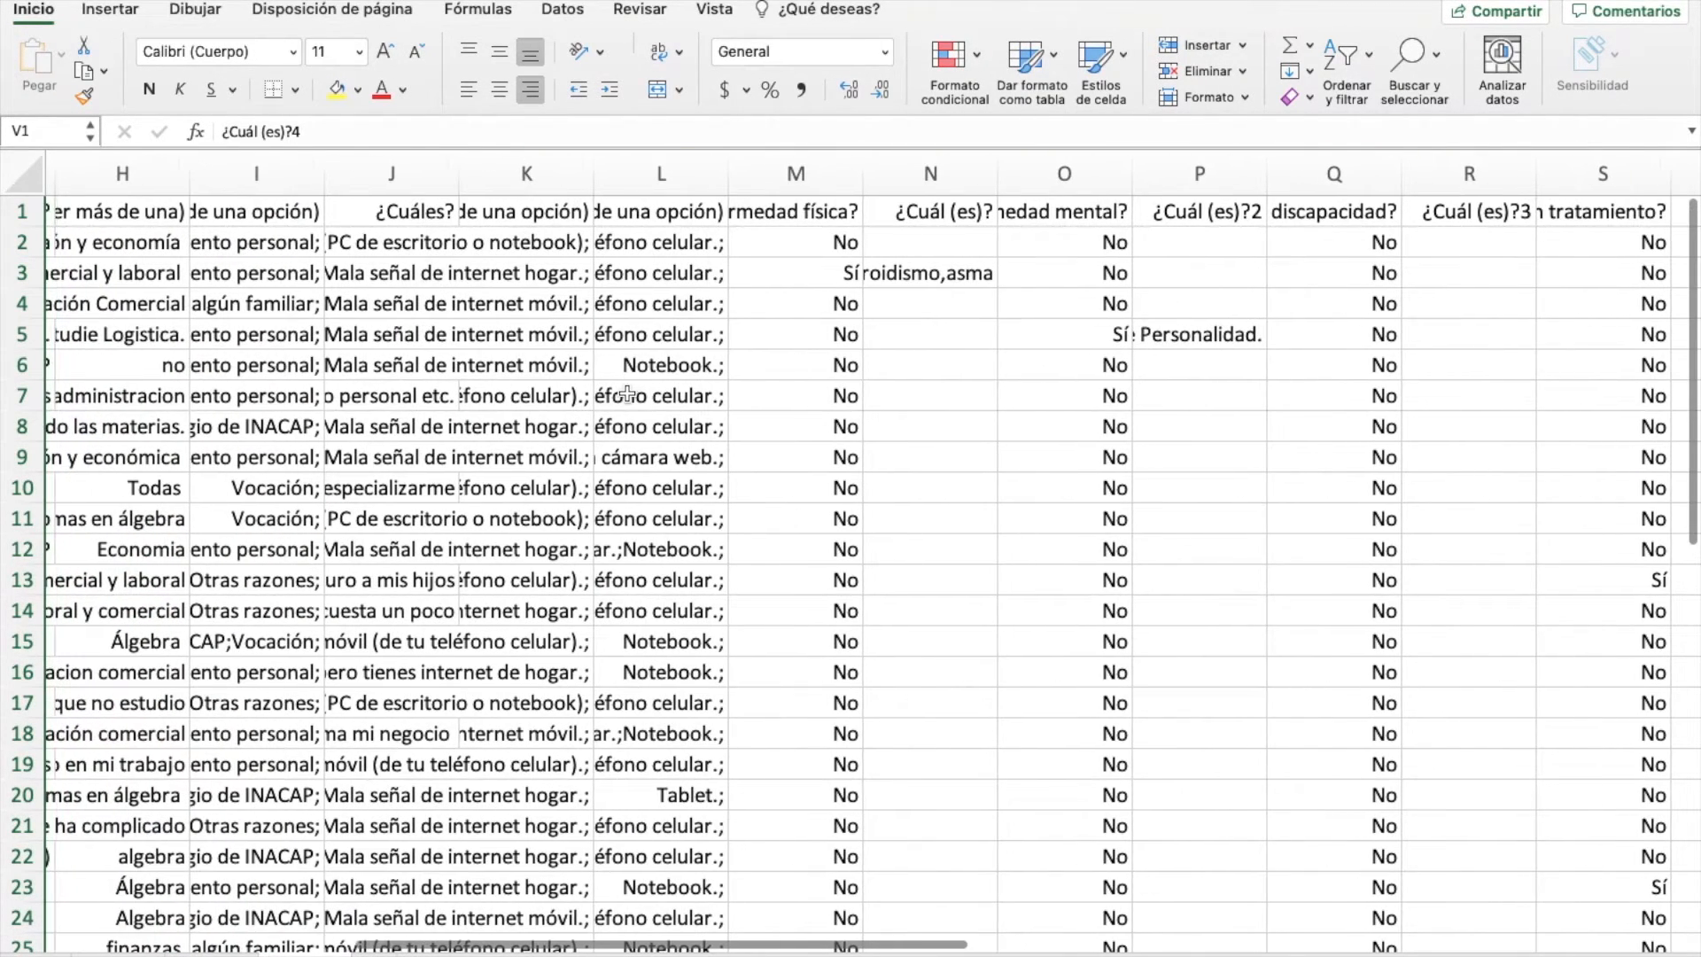
{"action": "left_click", "coordinate": [822, 170], "text": "shift"}
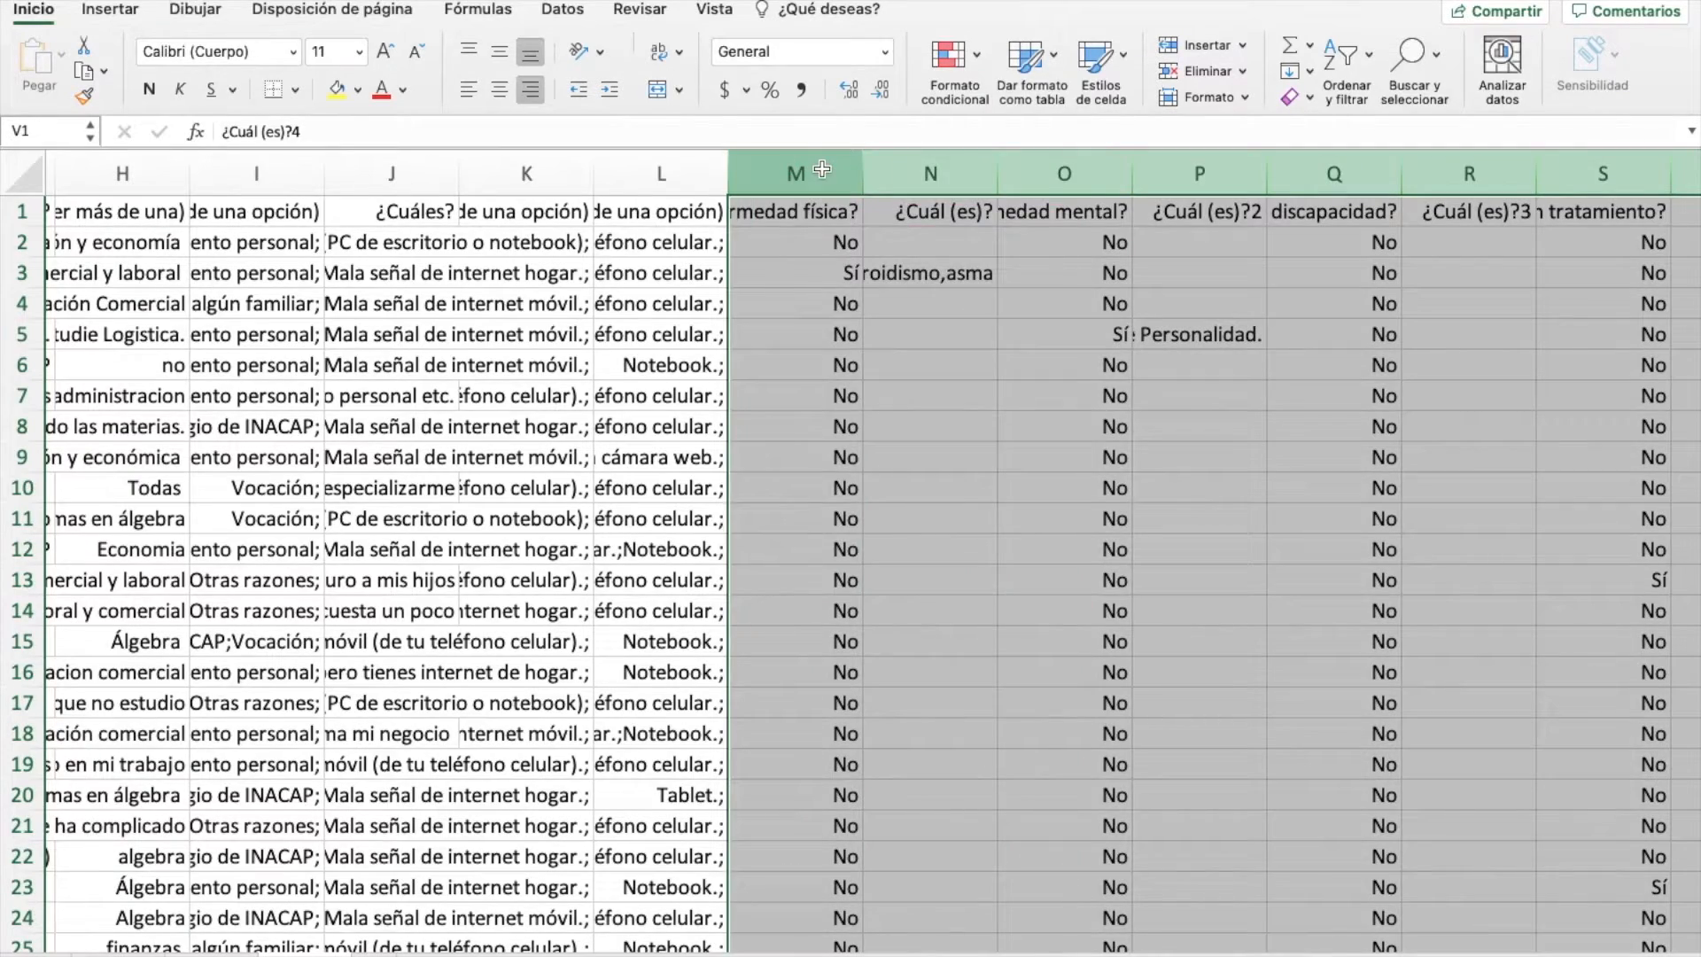
{"action": "right_click", "coordinate": [822, 166]}
{"action": "left_click", "coordinate": [892, 439]}
{"action": "scroll", "coordinate": [741, 418], "scroll_direction": "left", "scroll_amount": 15}
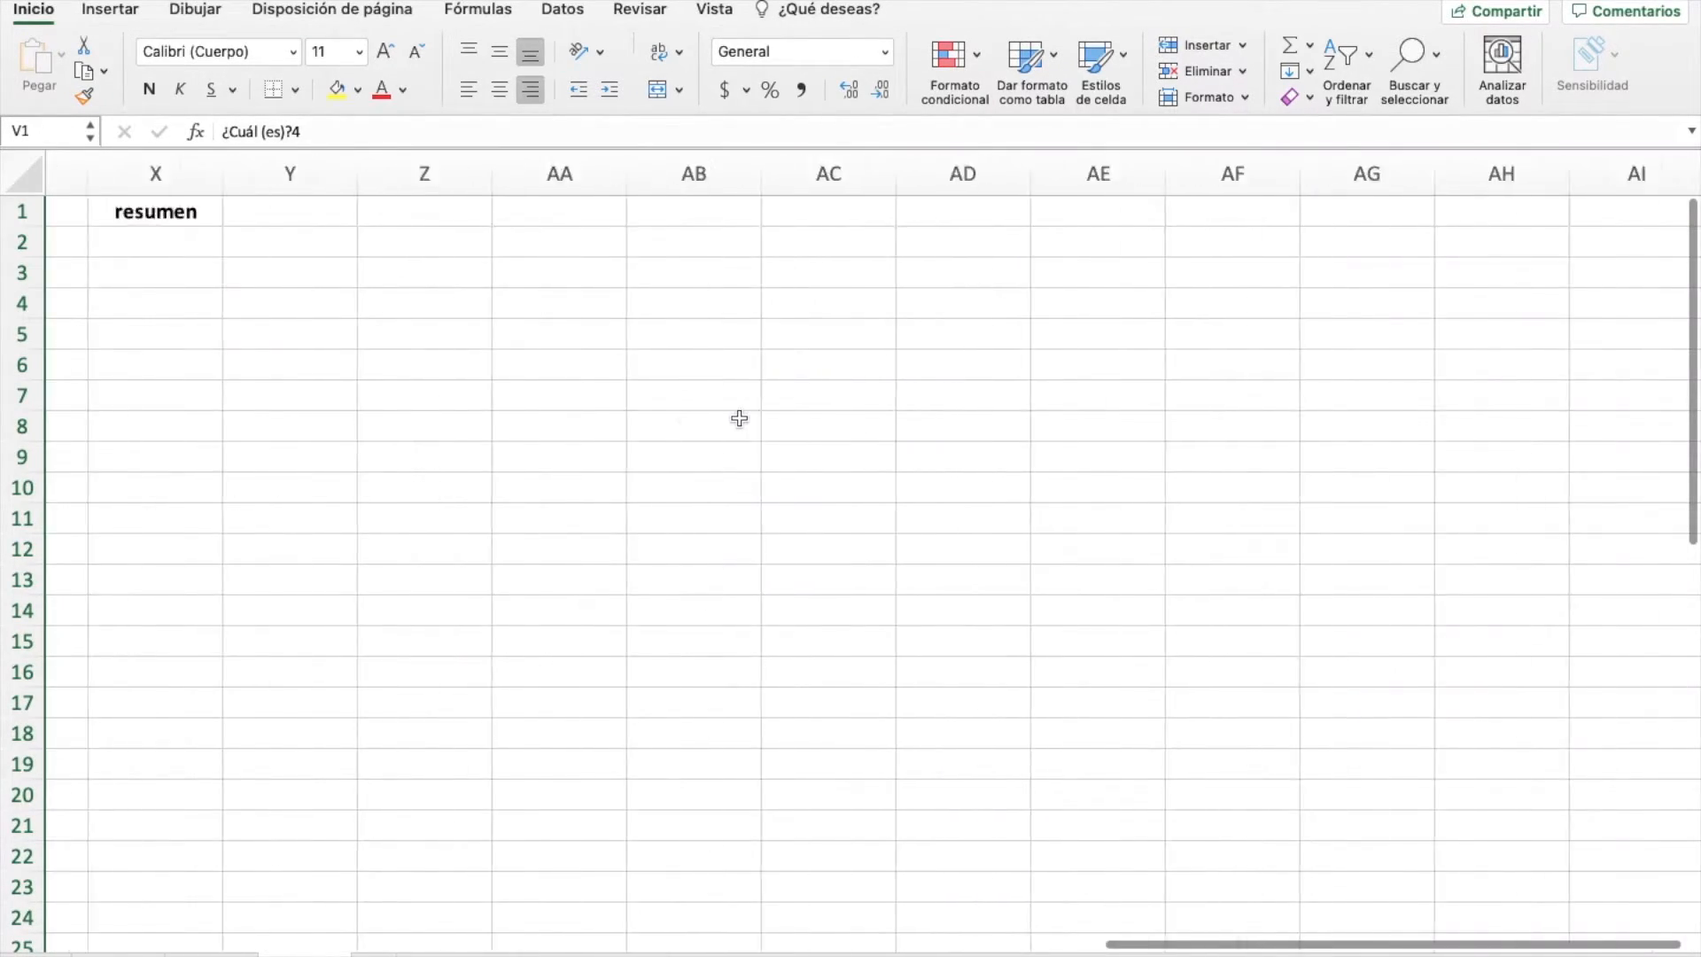
{"action": "scroll", "coordinate": [709, 415], "scroll_direction": "right", "scroll_amount": 1}
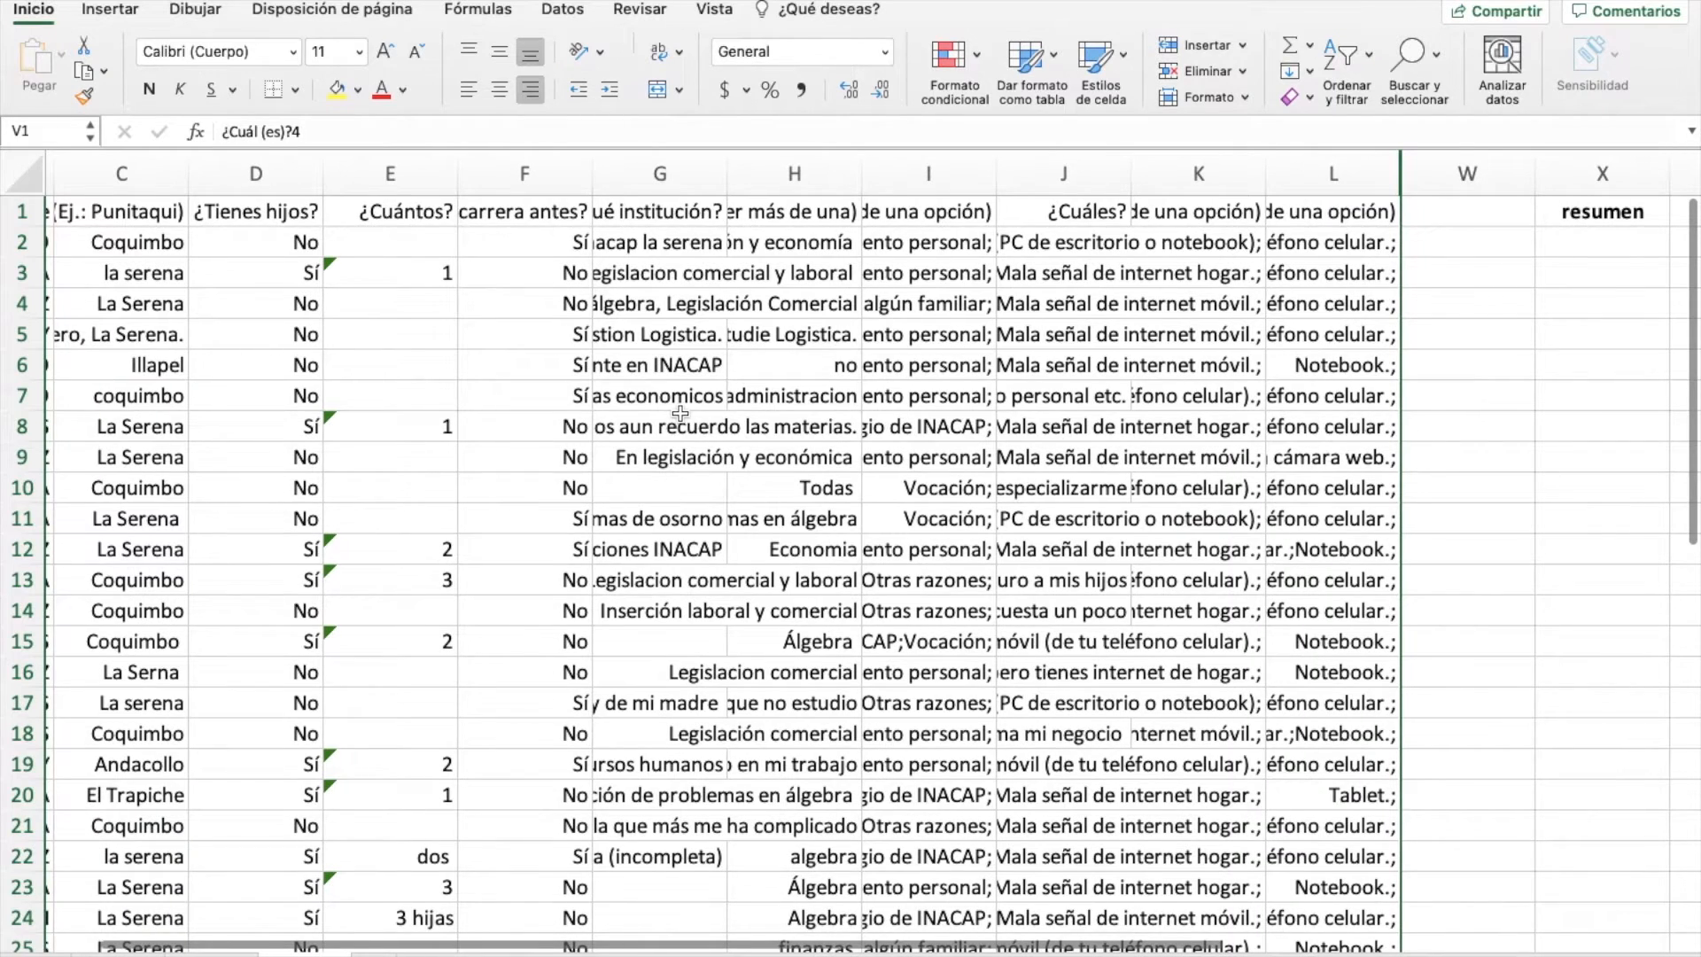
- Enter the heading "Ciudad:" in cell Y1 for the city question of column C
{"action": "scroll", "coordinate": [679, 412], "scroll_direction": "left", "scroll_amount": 2}
{"action": "left_click", "coordinate": [217, 241]}
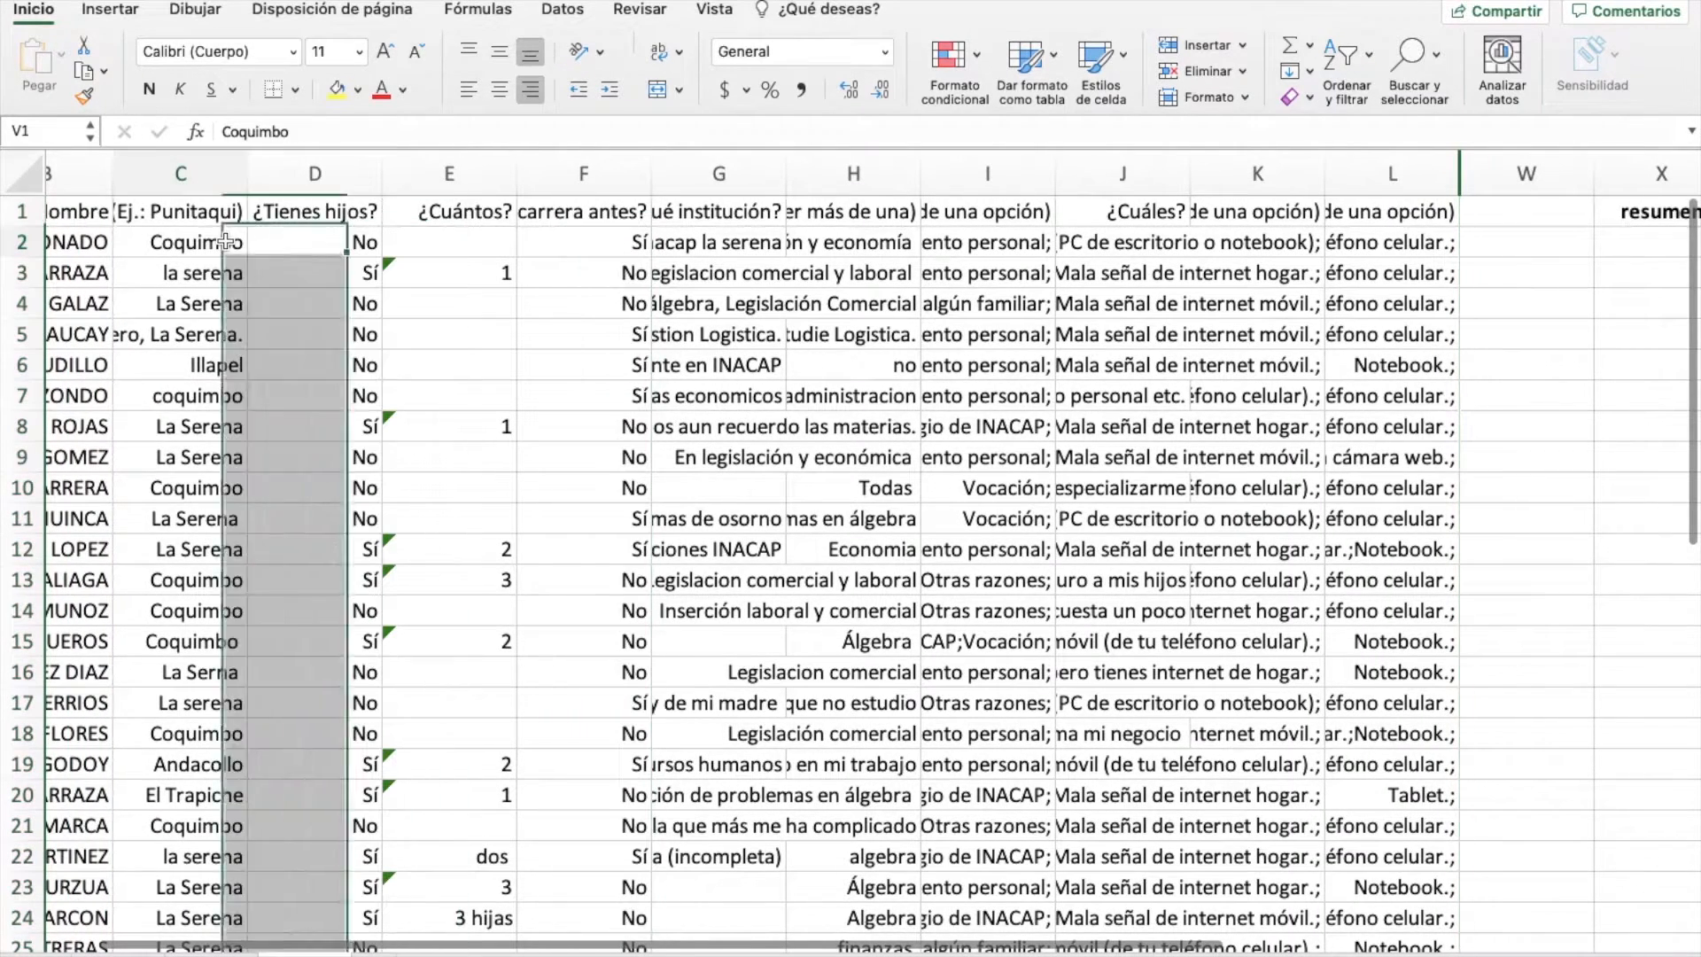
{"action": "left_click", "coordinate": [215, 216]}
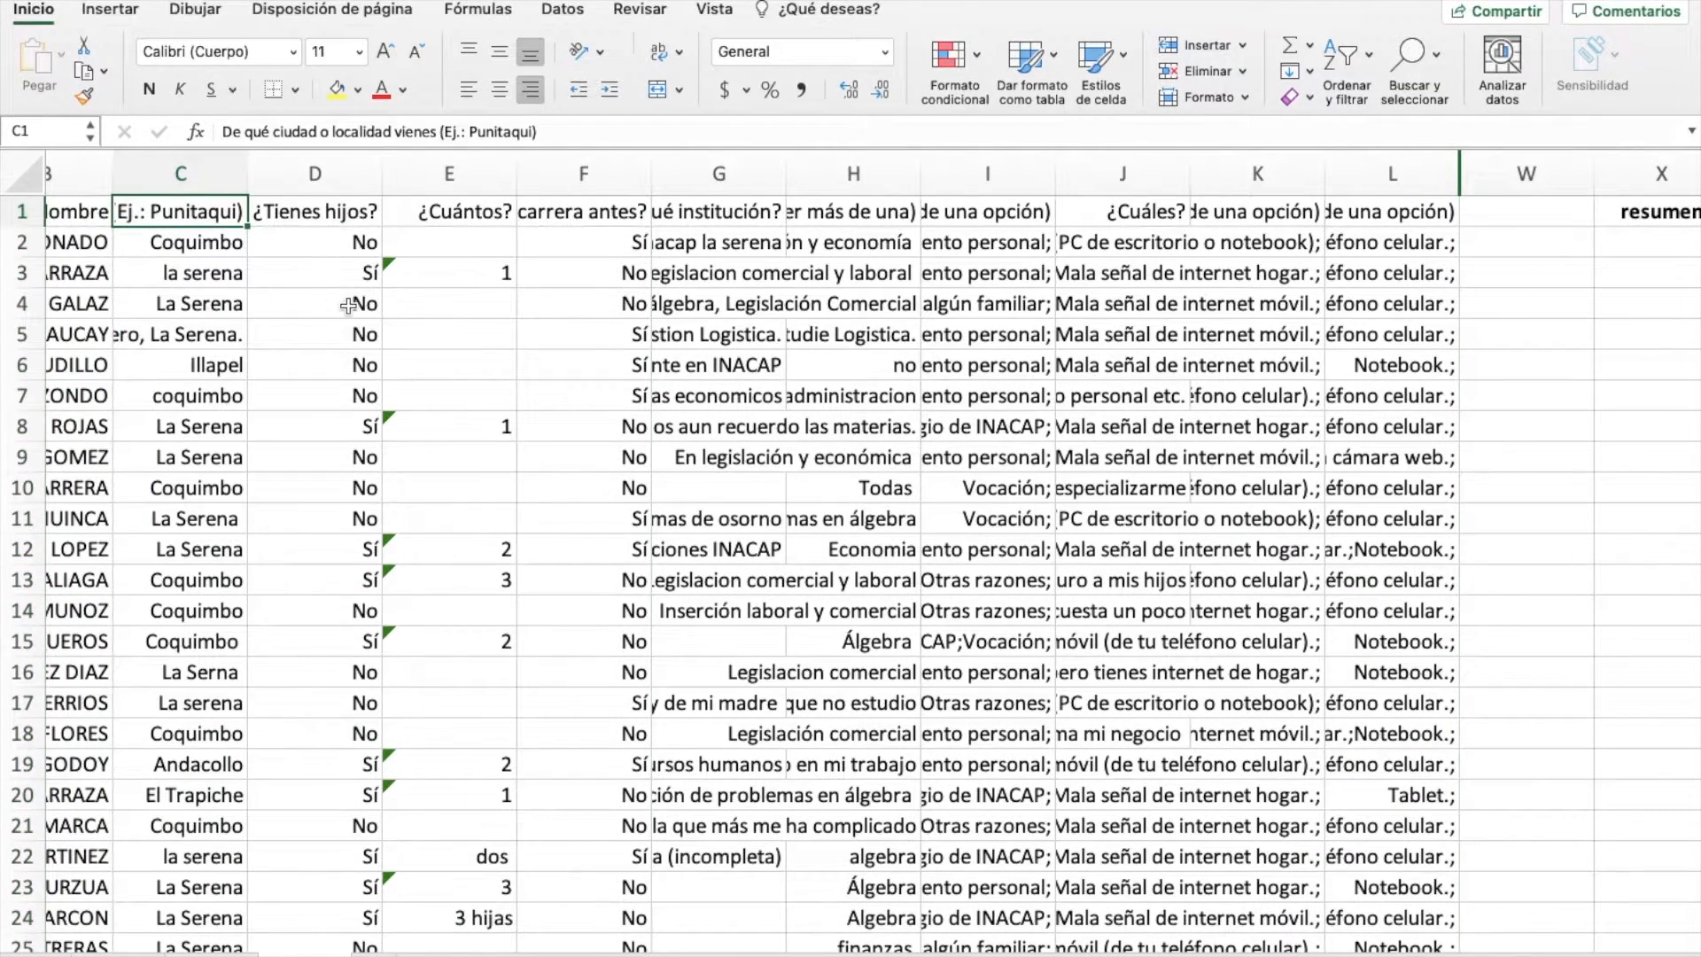
{"action": "scroll", "coordinate": [346, 310], "scroll_direction": "right", "scroll_amount": 3}
{"action": "scroll", "coordinate": [335, 312], "scroll_direction": "right", "scroll_amount": 5}
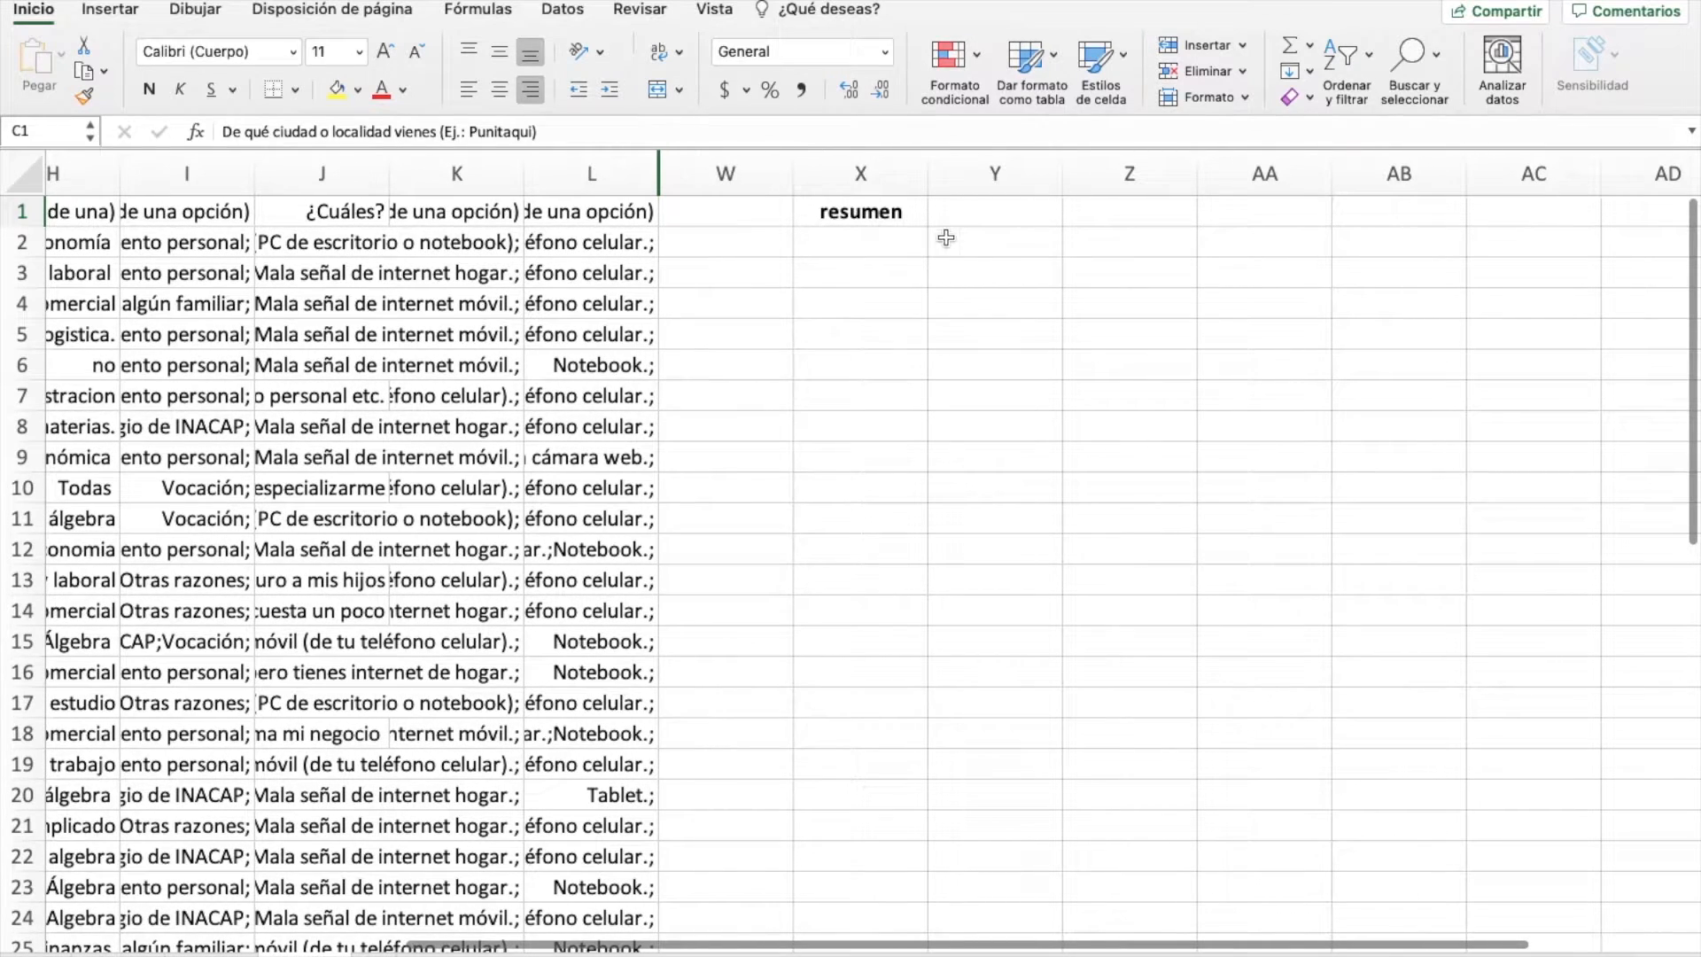
{"action": "left_click", "coordinate": [970, 218]}
{"action": "type", "text": "Ciudad:"}
{"action": "key", "text": "Return"}
{"action": "key", "text": "Up"}
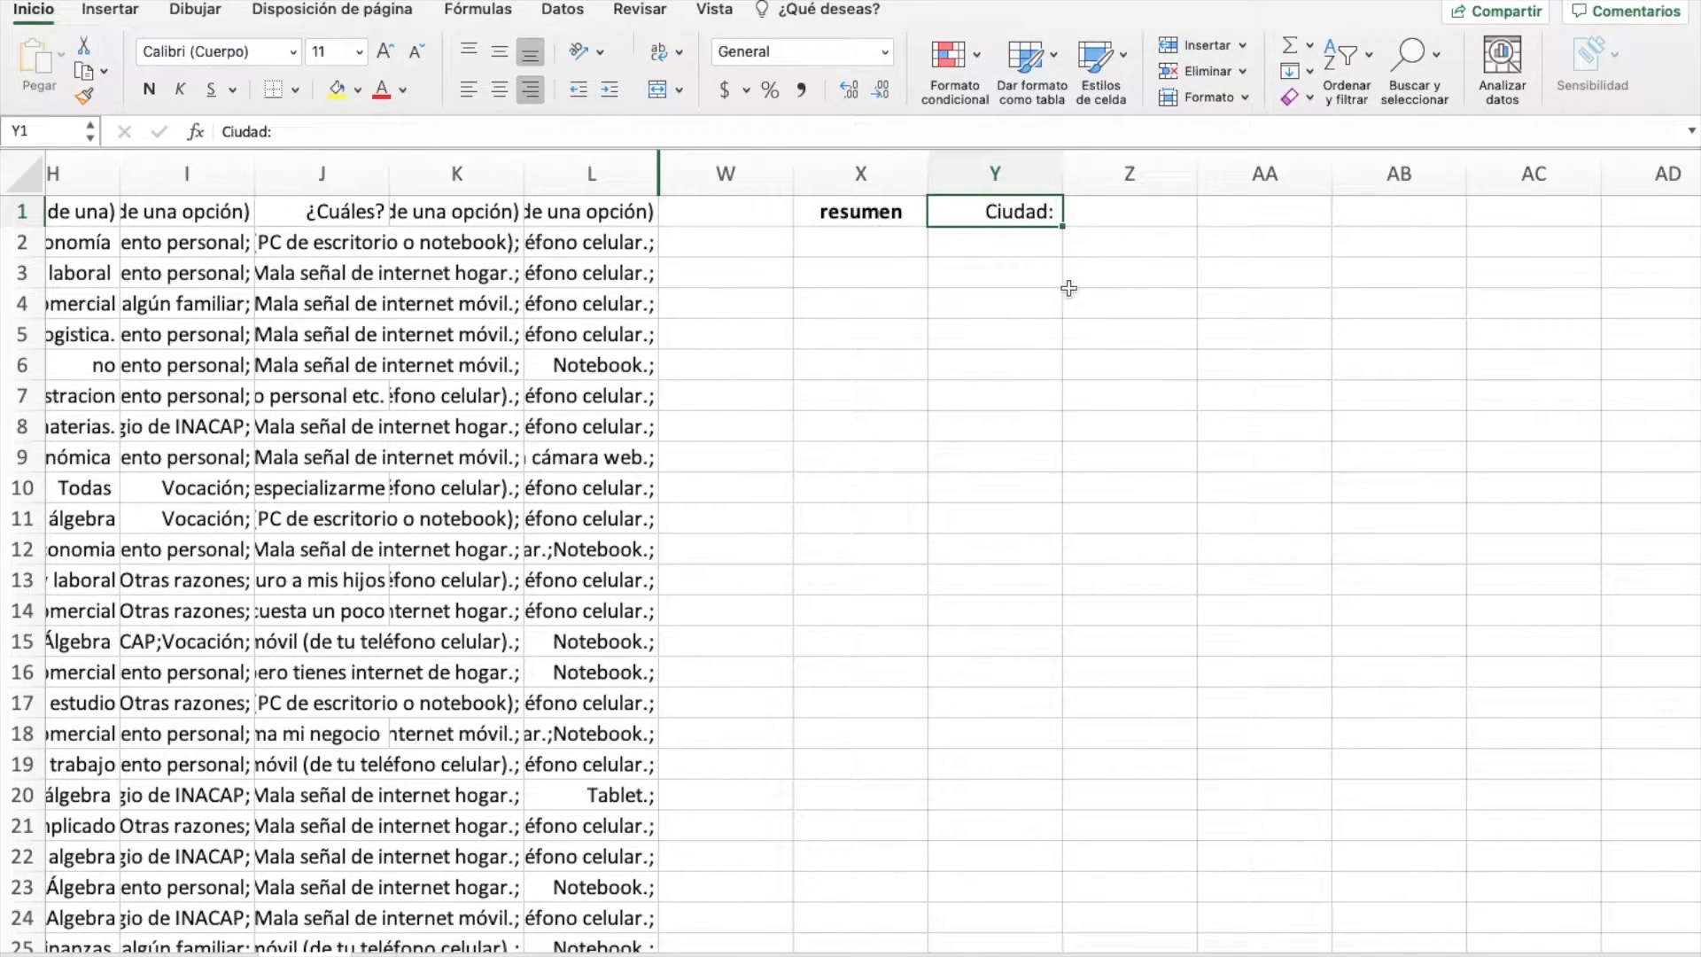
- Enter a formula in Y2, under the "Ciudad:" heading, that references the first respondent's city in C2
{"action": "scroll", "coordinate": [1088, 289], "scroll_direction": "right", "scroll_amount": 2}
{"action": "left_click", "coordinate": [919, 244]}
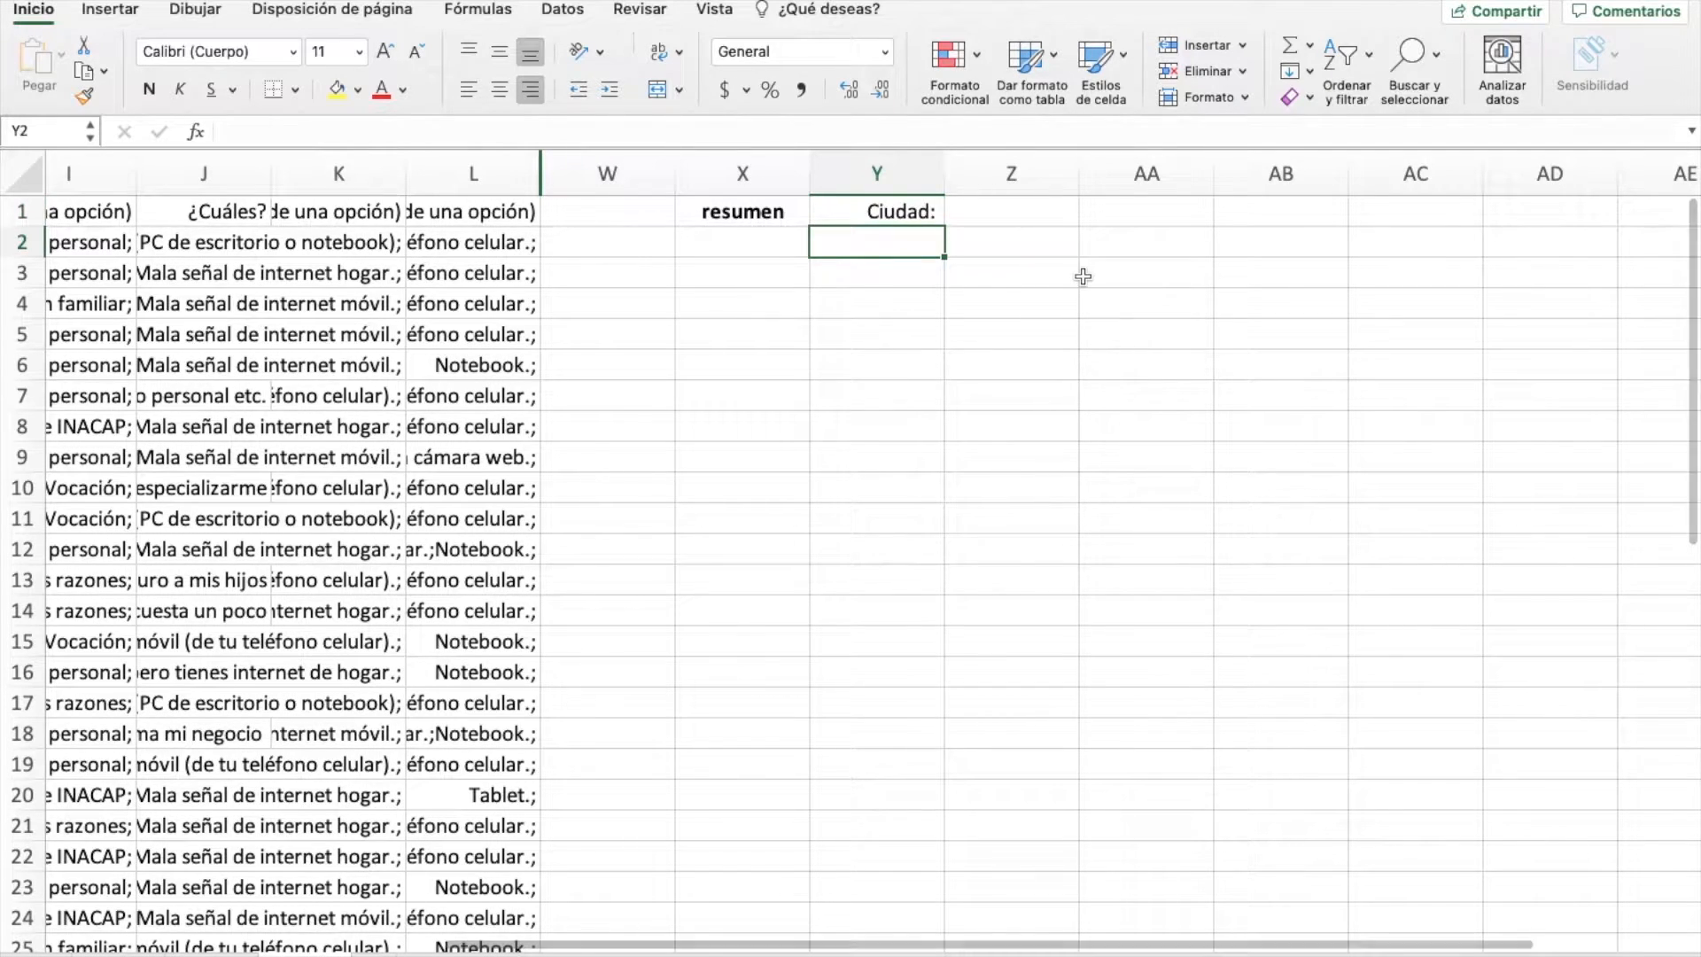
{"action": "type", "text": "="}
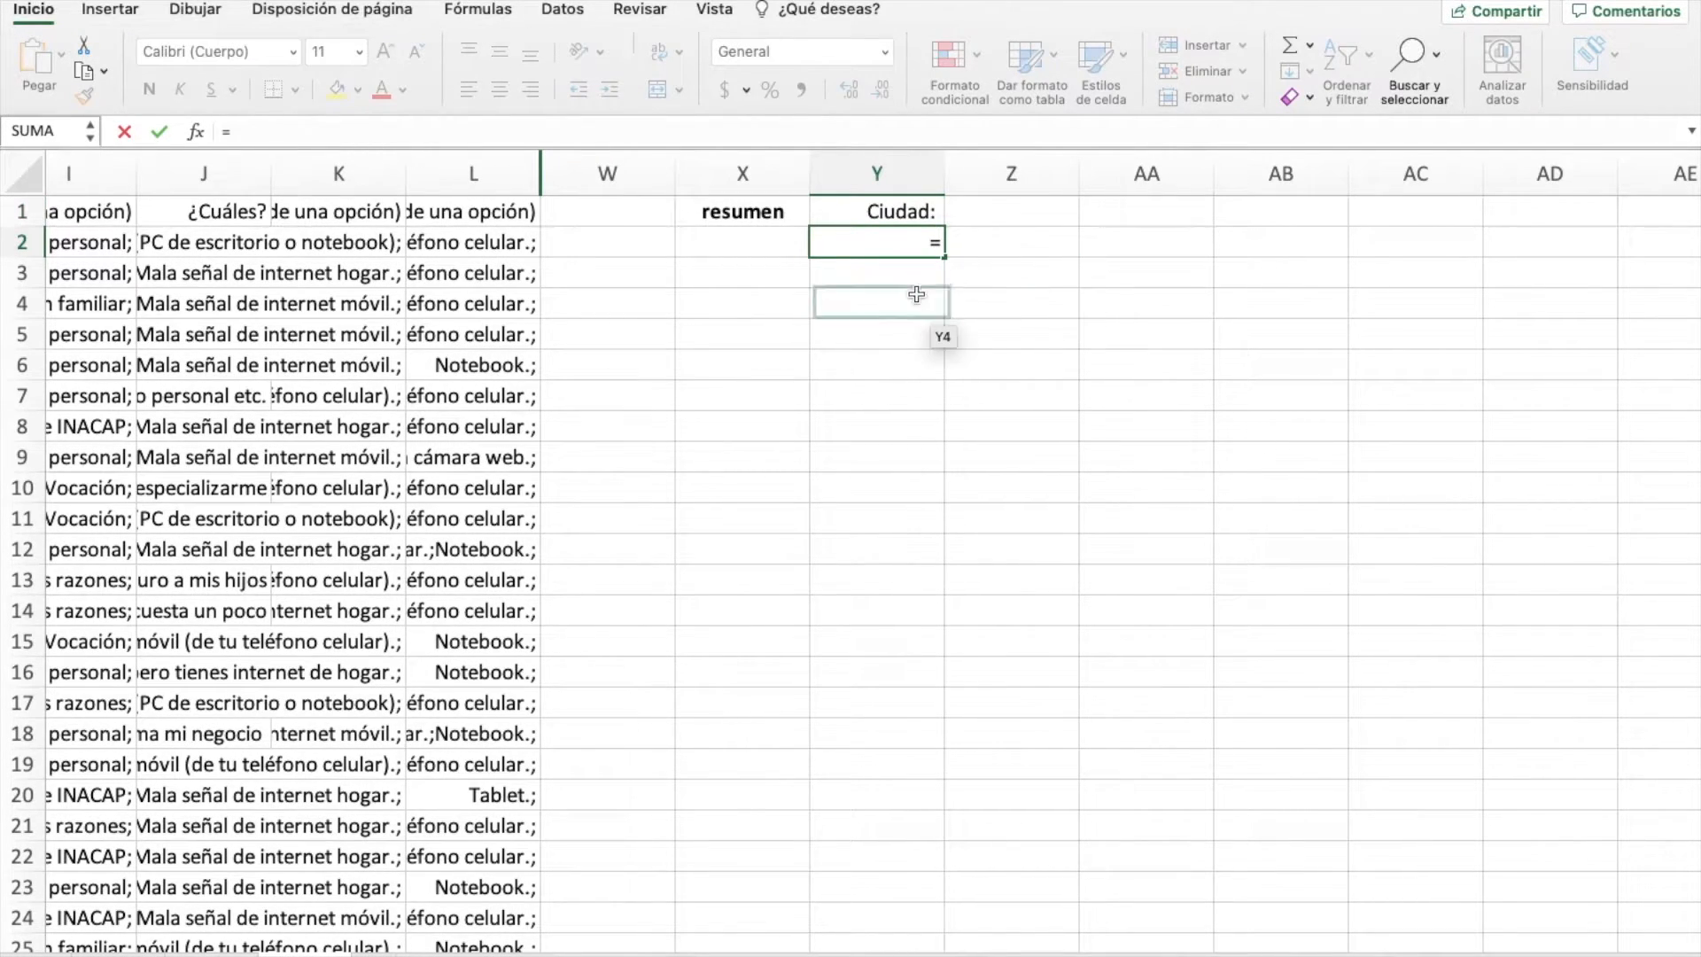
{"action": "scroll", "coordinate": [832, 283], "scroll_direction": "left", "scroll_amount": 10}
{"action": "left_click", "coordinate": [390, 241]}
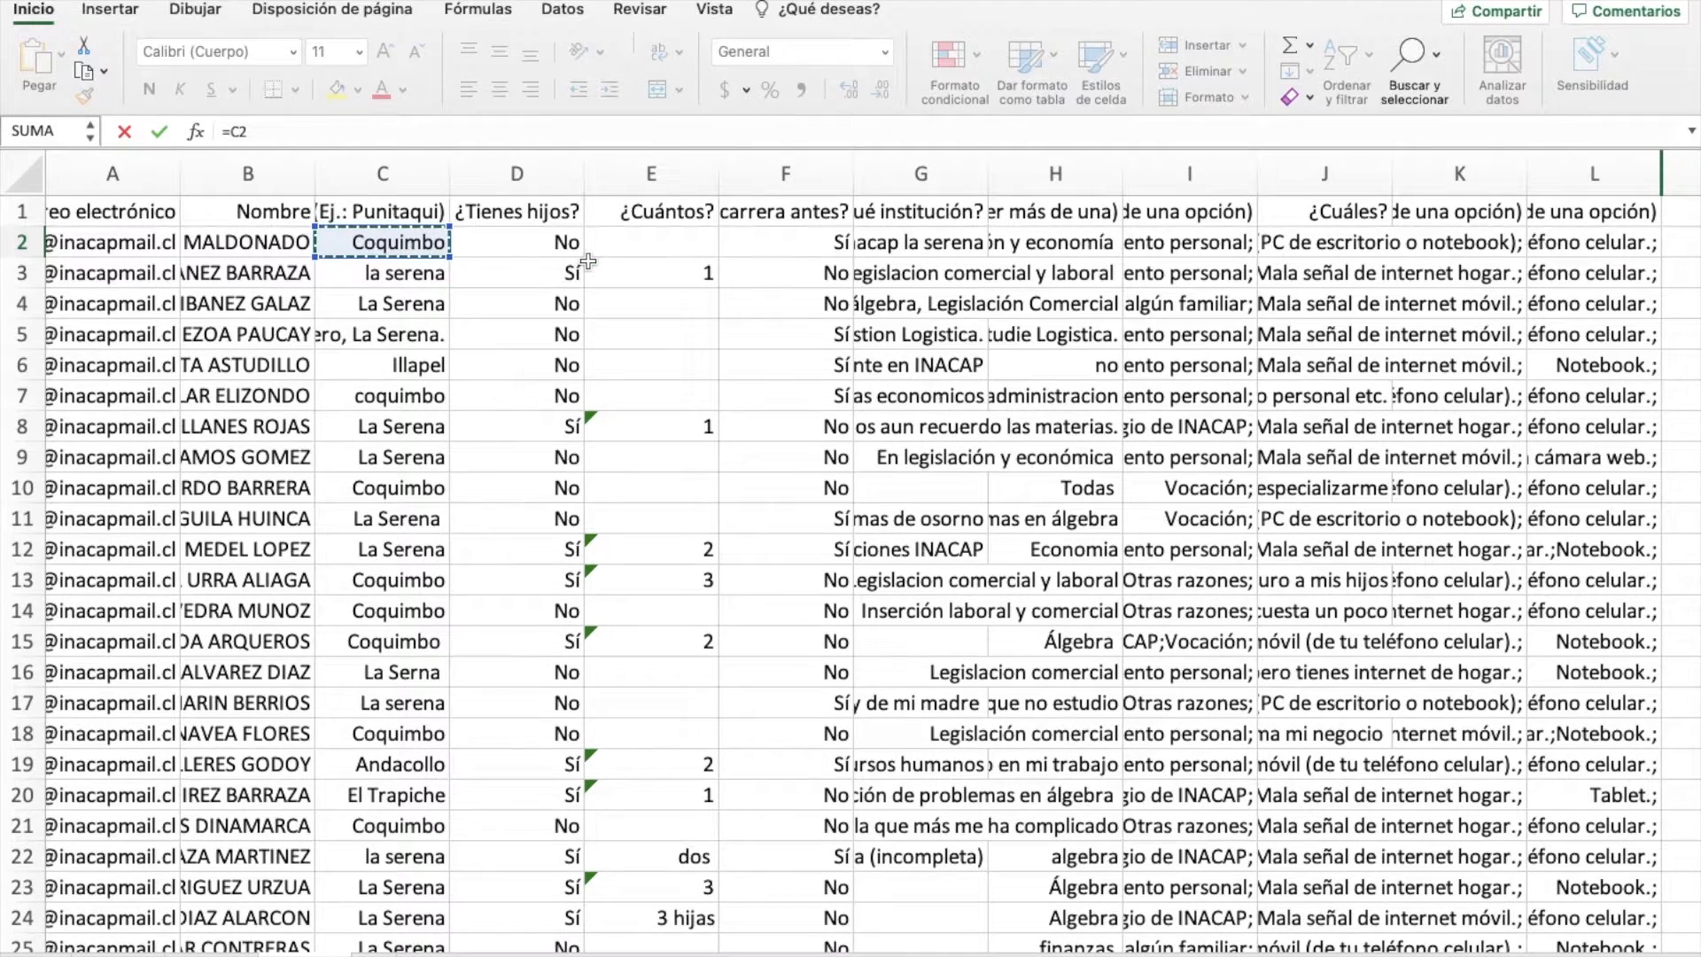
{"action": "key", "text": "Tab"}
{"action": "scroll", "coordinate": [1519, 349], "scroll_direction": "right", "scroll_amount": 5}
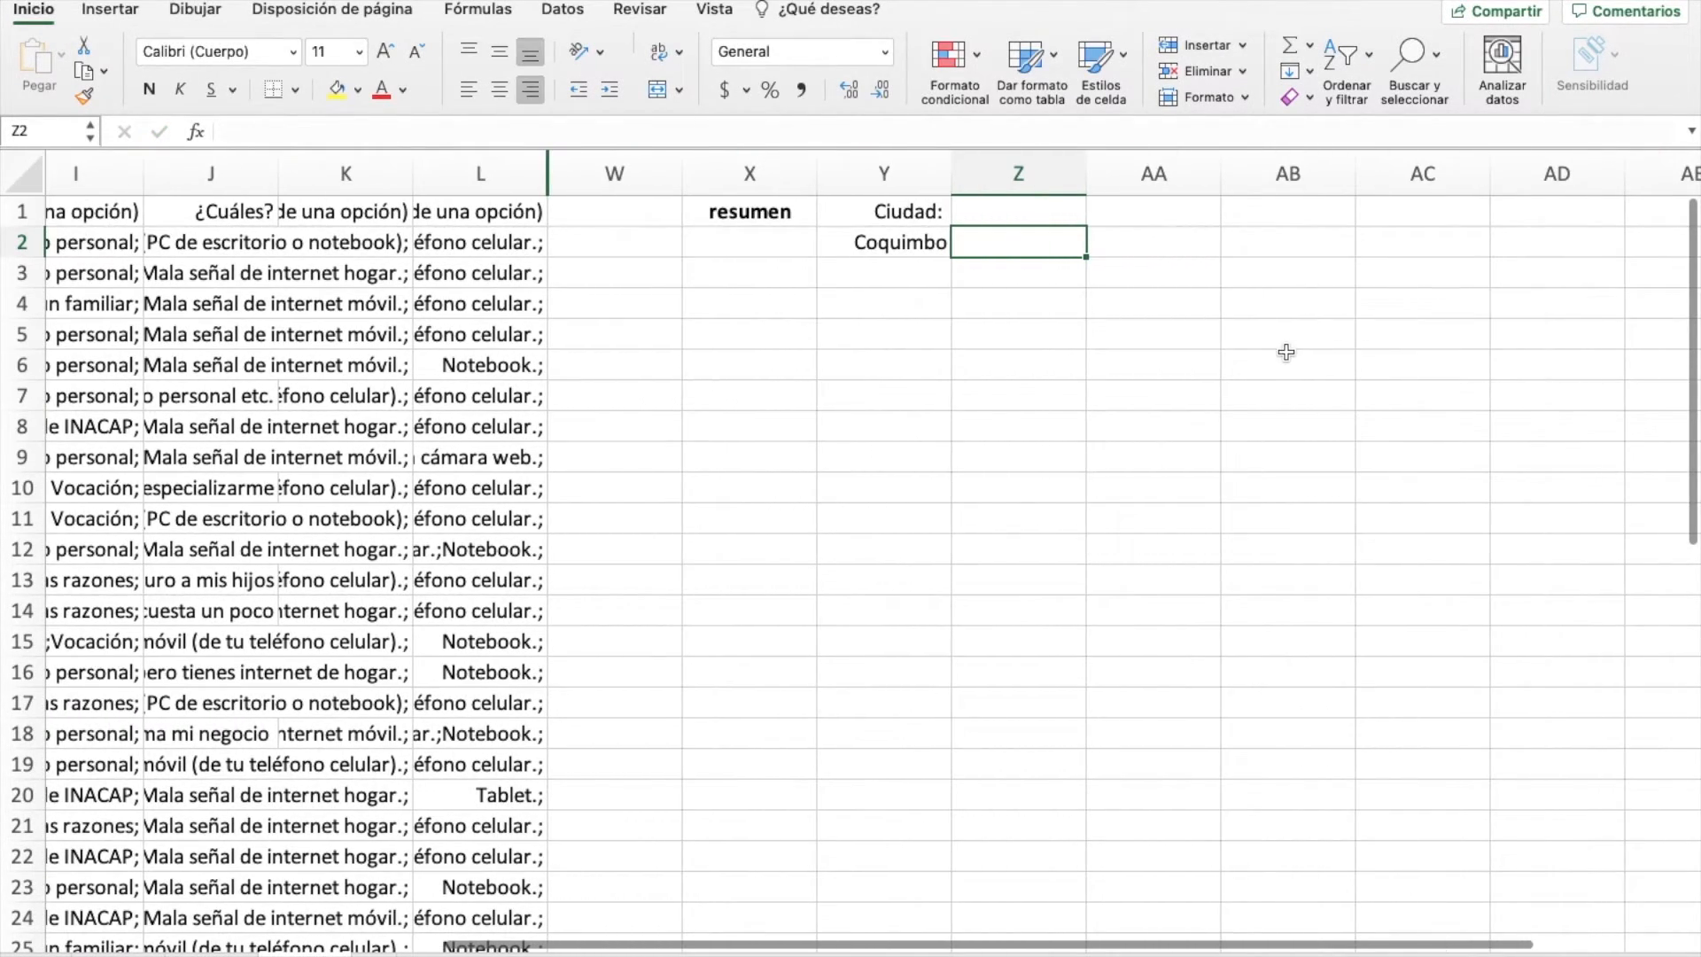
{"action": "scroll", "coordinate": [1013, 334], "scroll_direction": "right", "scroll_amount": 1}
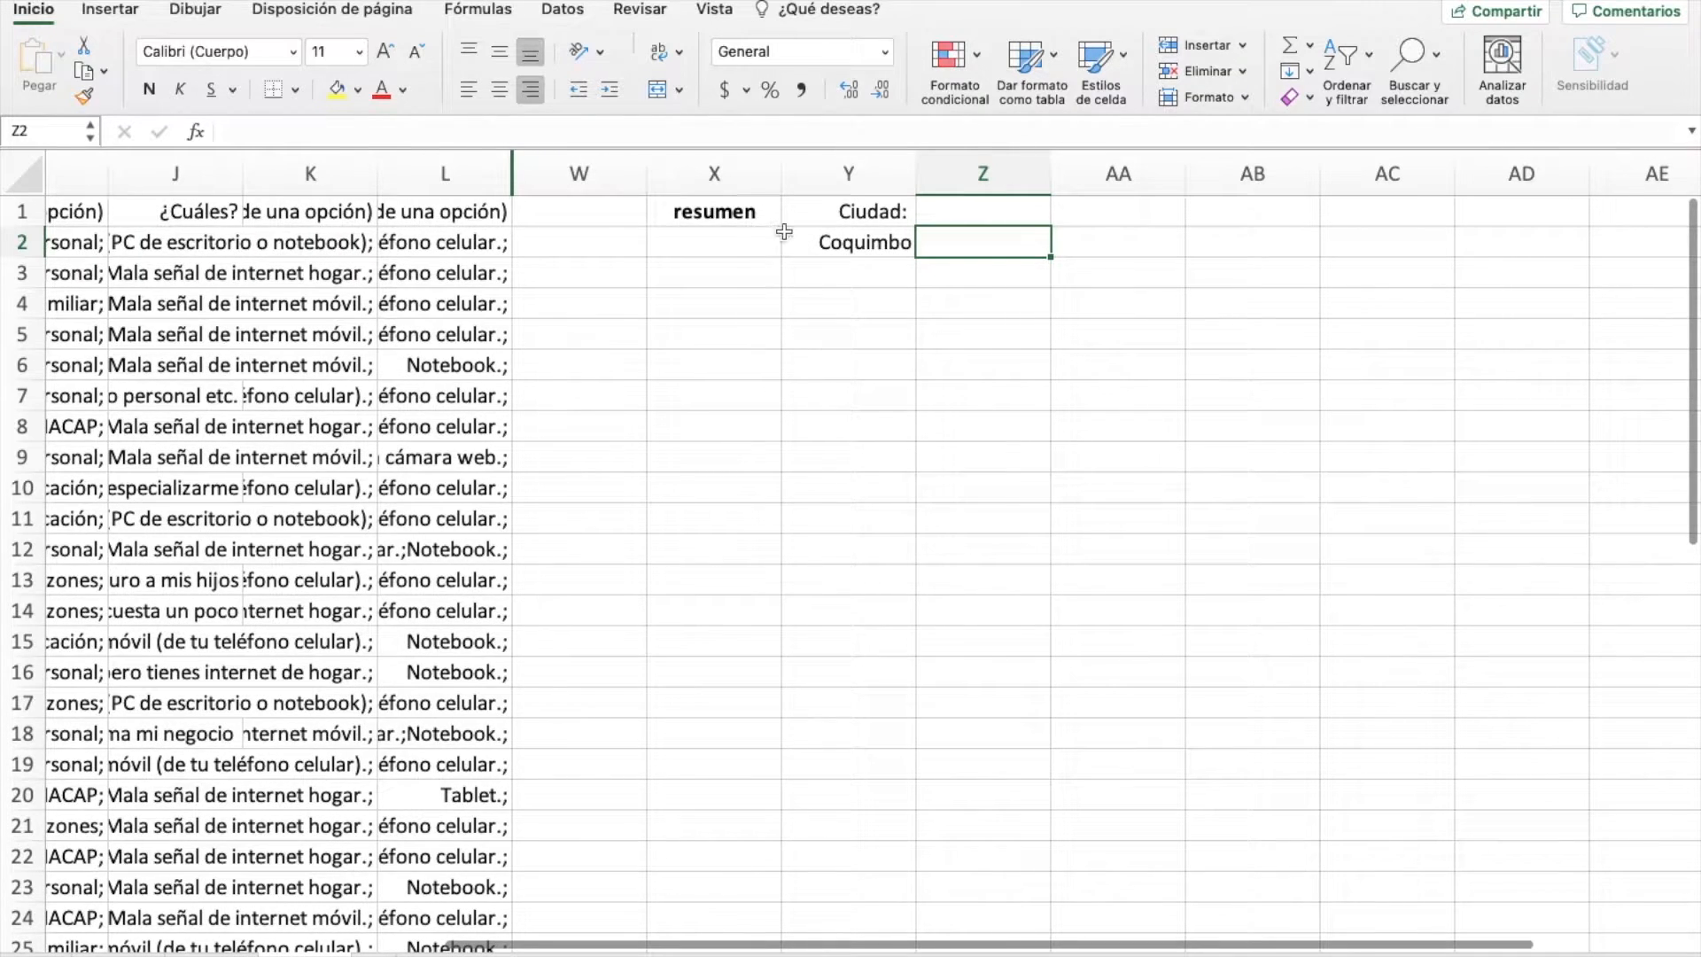
{"action": "left_click", "coordinate": [855, 213]}
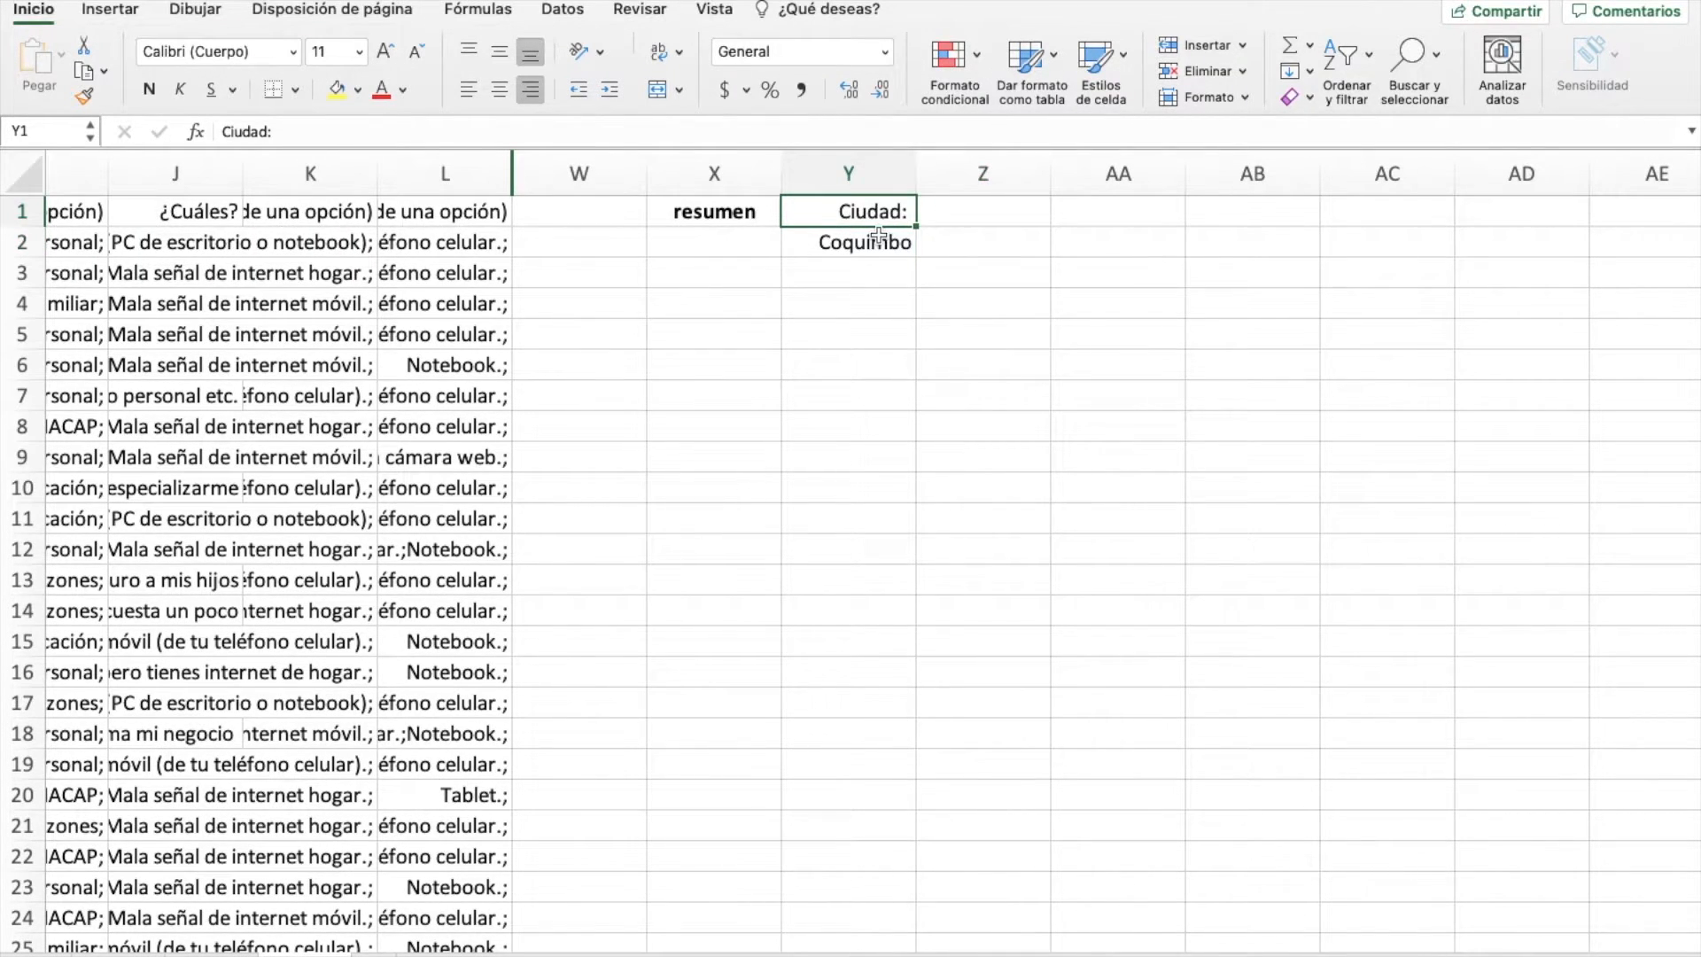
{"action": "left_click", "coordinate": [874, 244]}
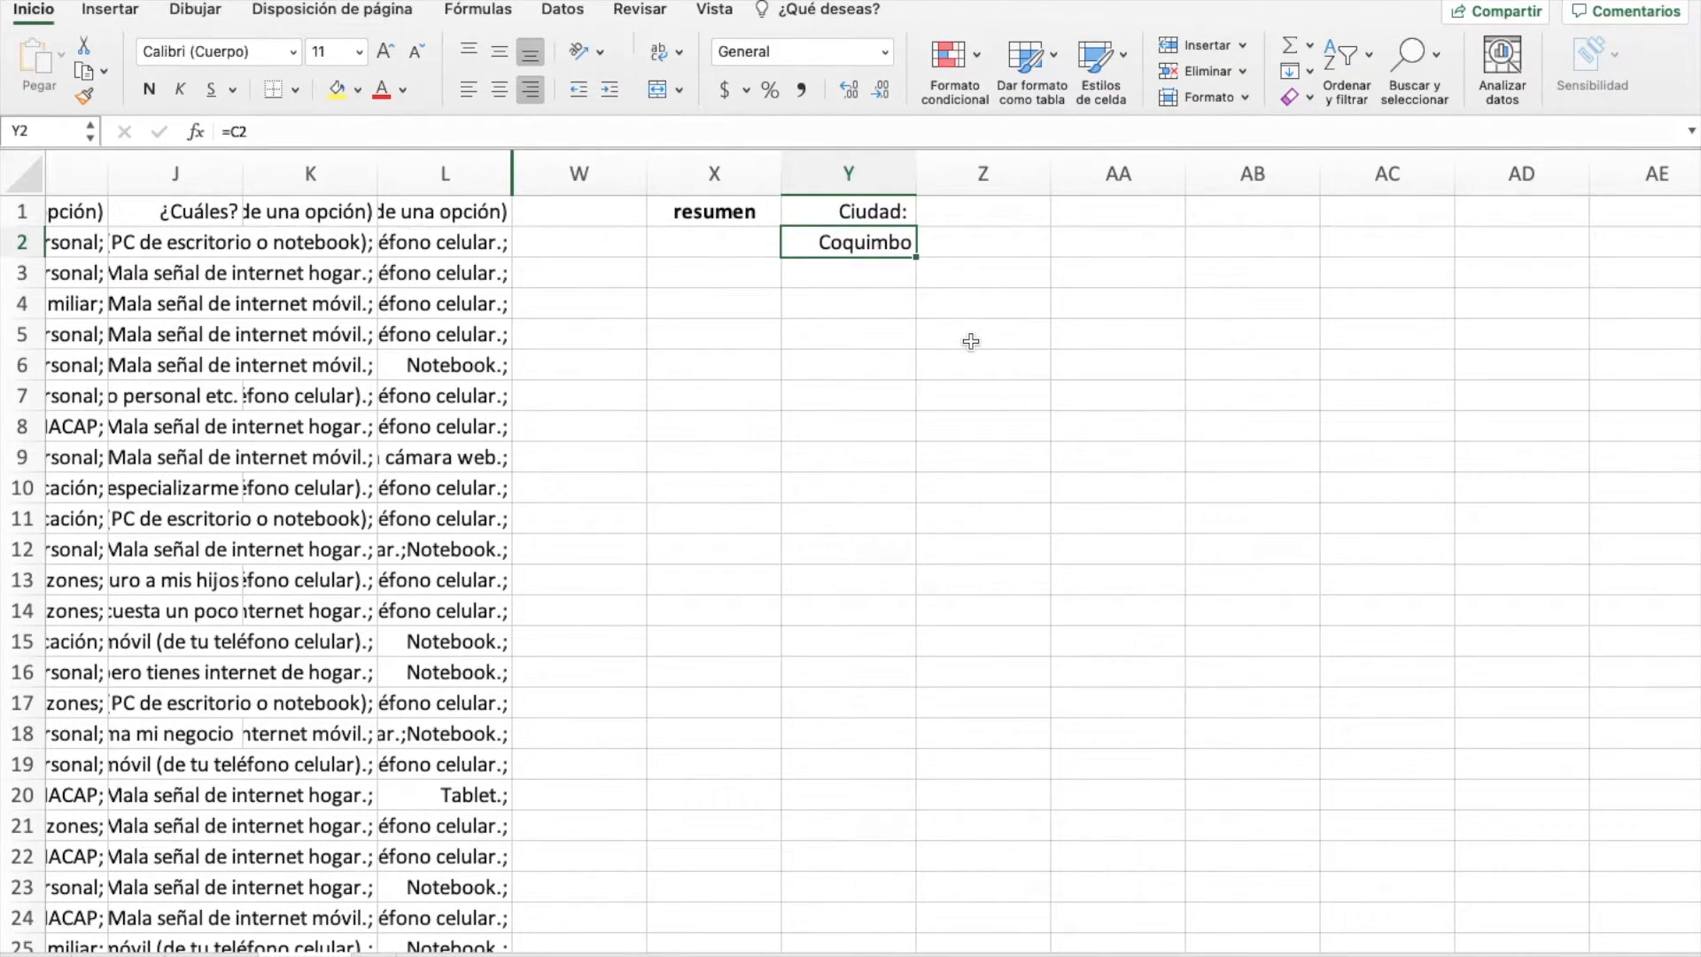
- Enter the heading "Hijos:" in cell Z1 for the "¿Tienes hijos?" question of column D
{"action": "left_click", "coordinate": [990, 213]}
{"action": "left_click", "coordinate": [888, 215]}
{"action": "key", "text": "Right"}
{"action": "scroll", "coordinate": [982, 390], "scroll_direction": "left", "scroll_amount": 8}
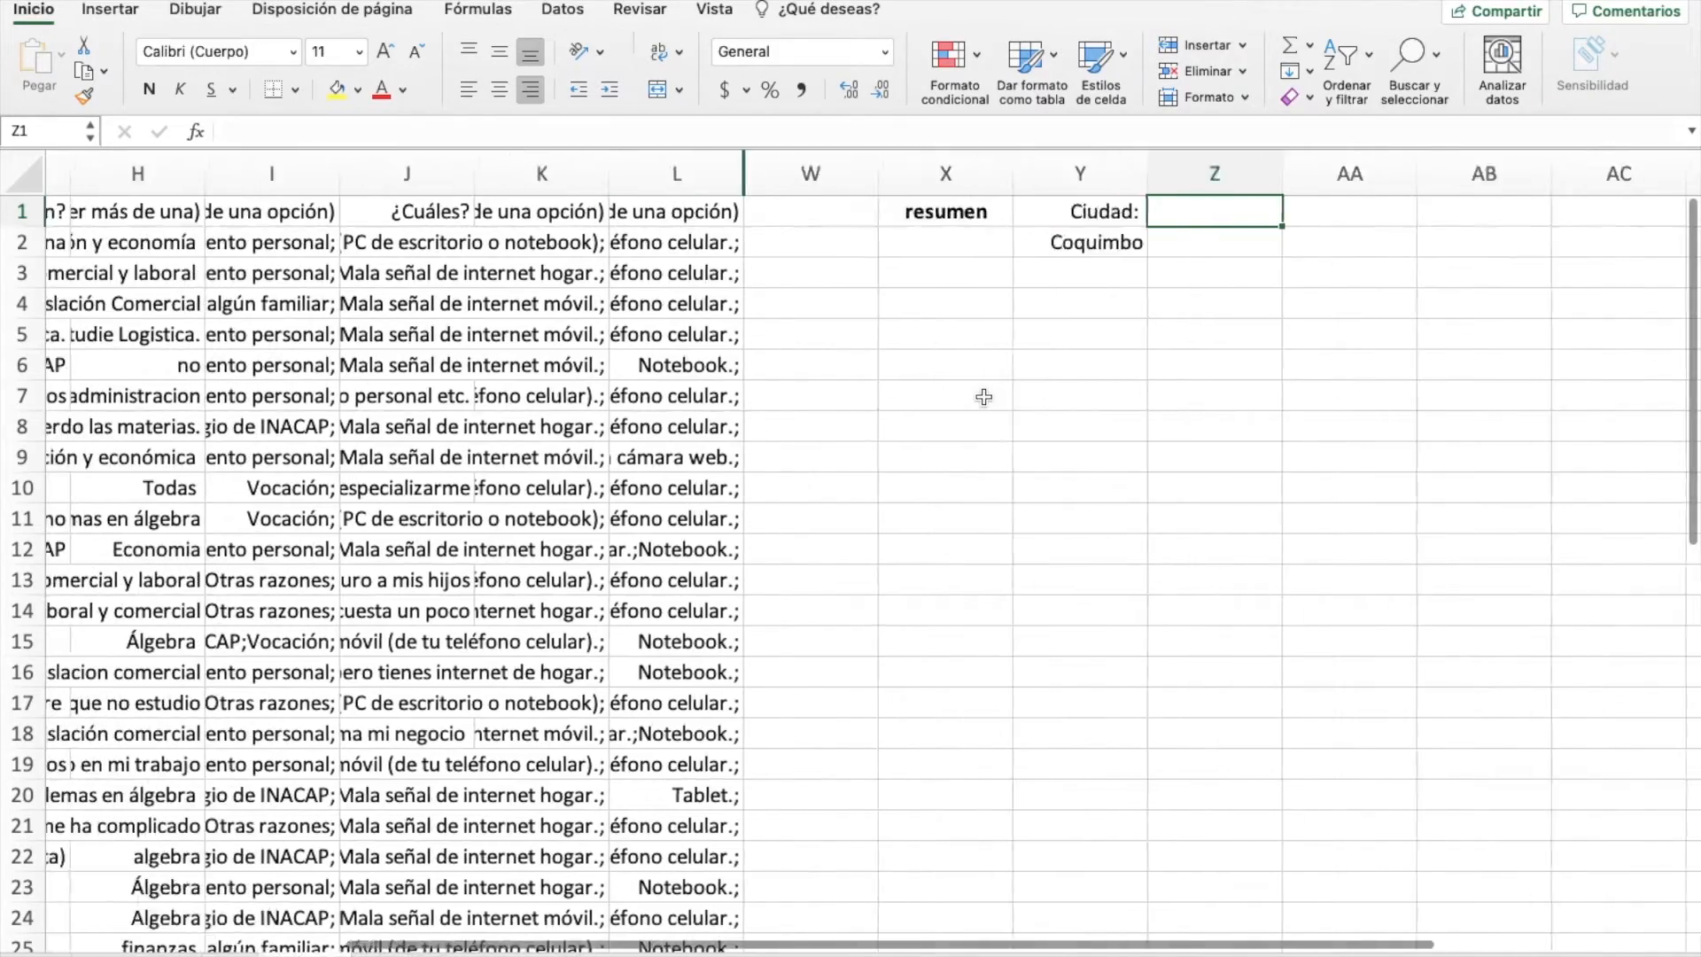
{"action": "scroll", "coordinate": [451, 376], "scroll_direction": "left", "scroll_amount": 4}
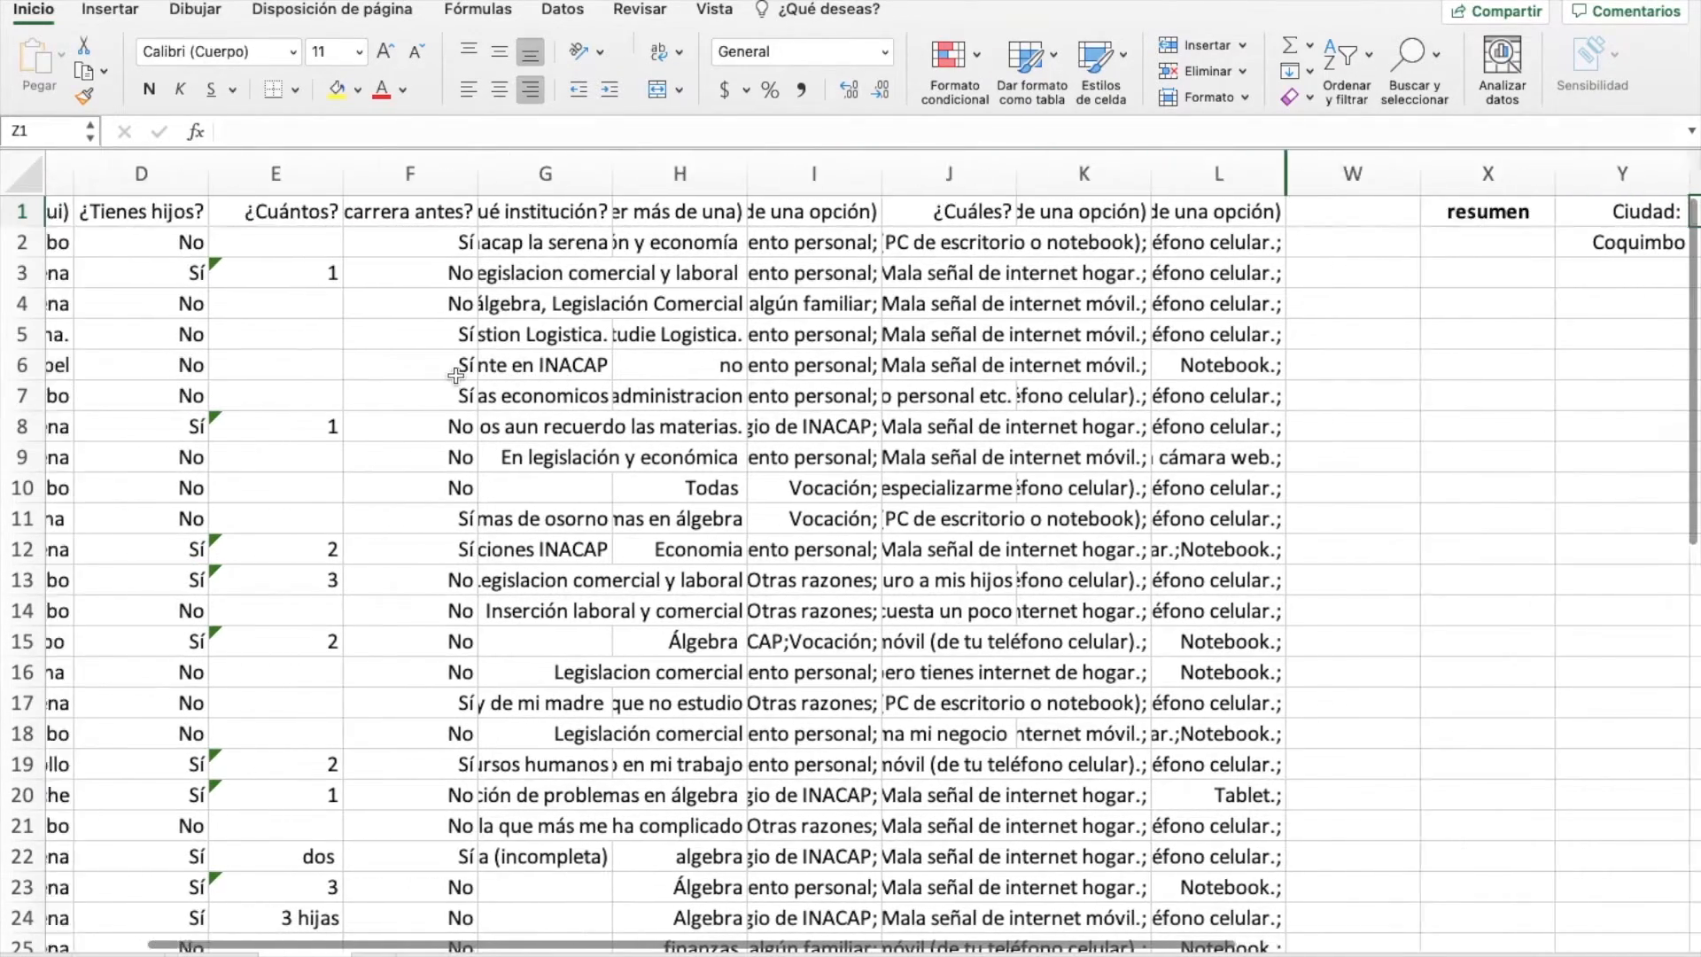
{"action": "left_click", "coordinate": [426, 219]}
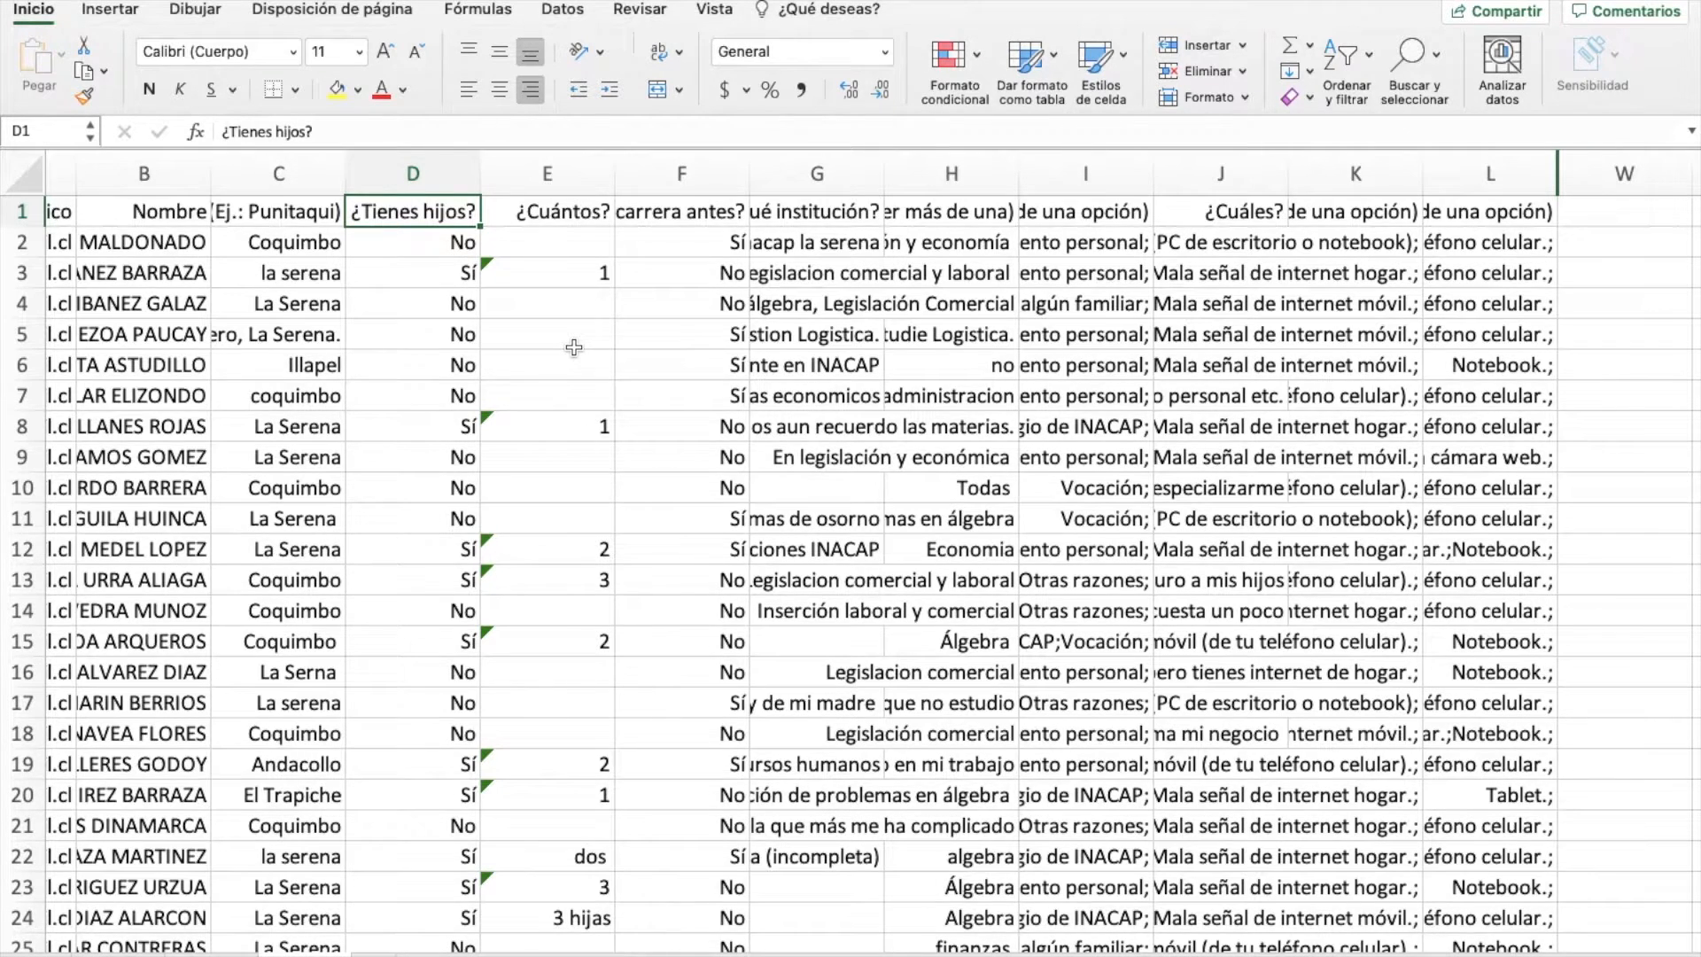
{"action": "scroll", "coordinate": [574, 347], "scroll_direction": "right", "scroll_amount": 5}
{"action": "left_click", "coordinate": [1329, 211]}
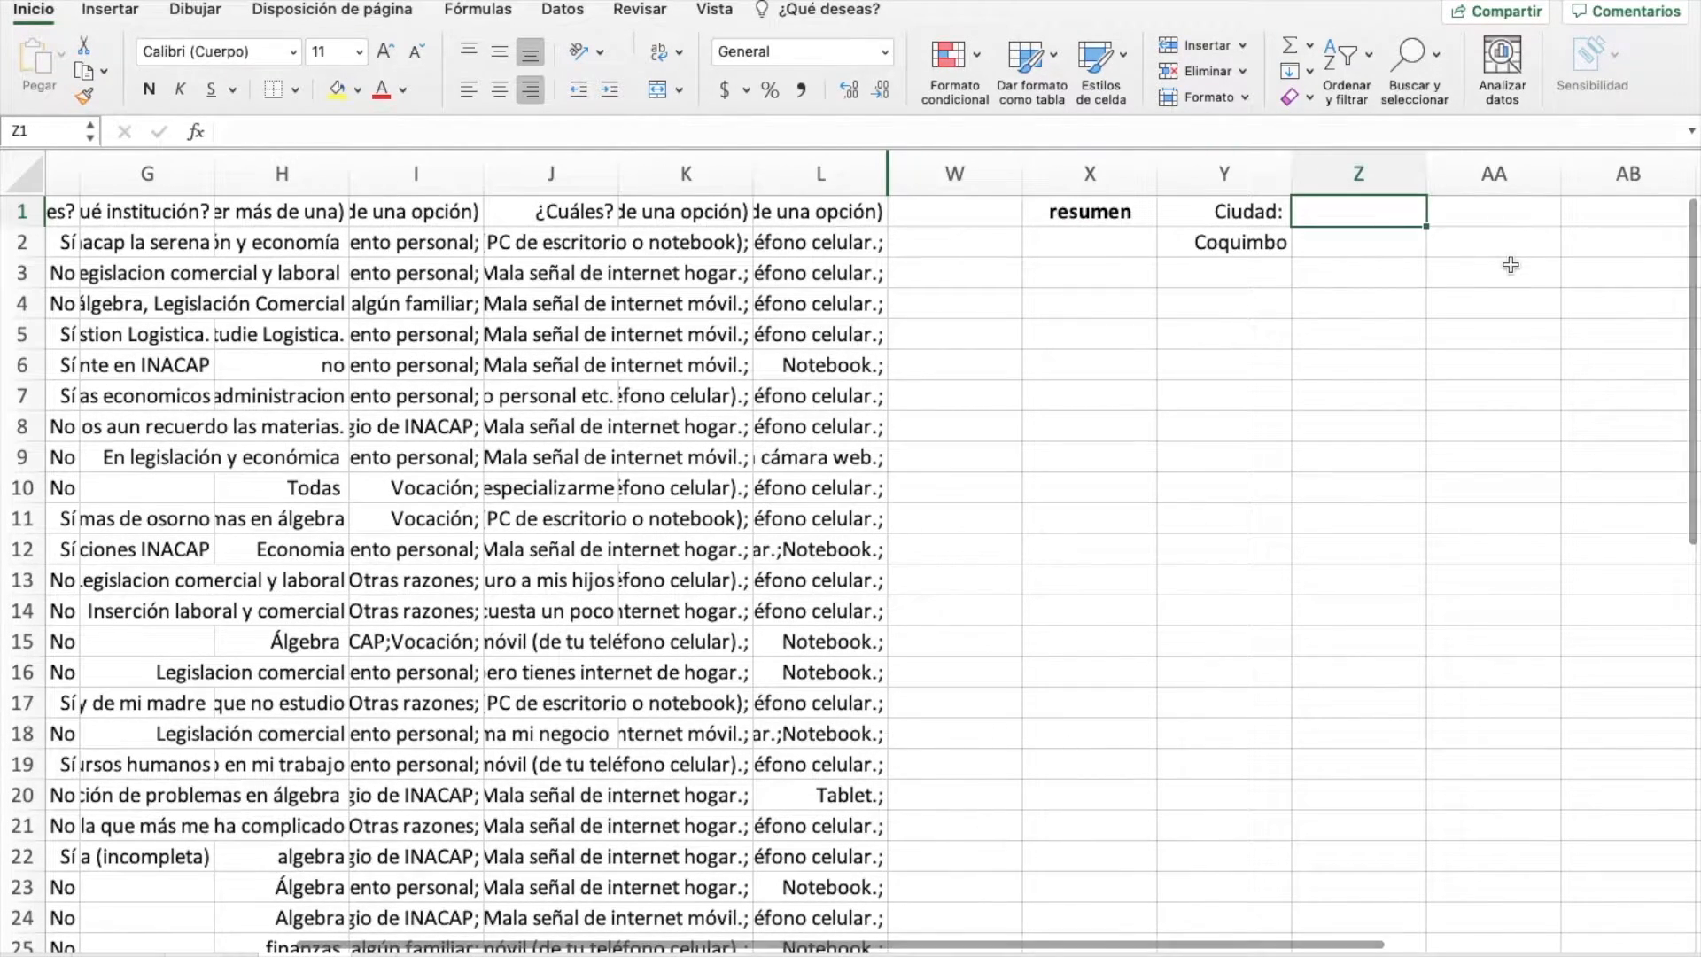
{"action": "type", "text": "Hijso:"}
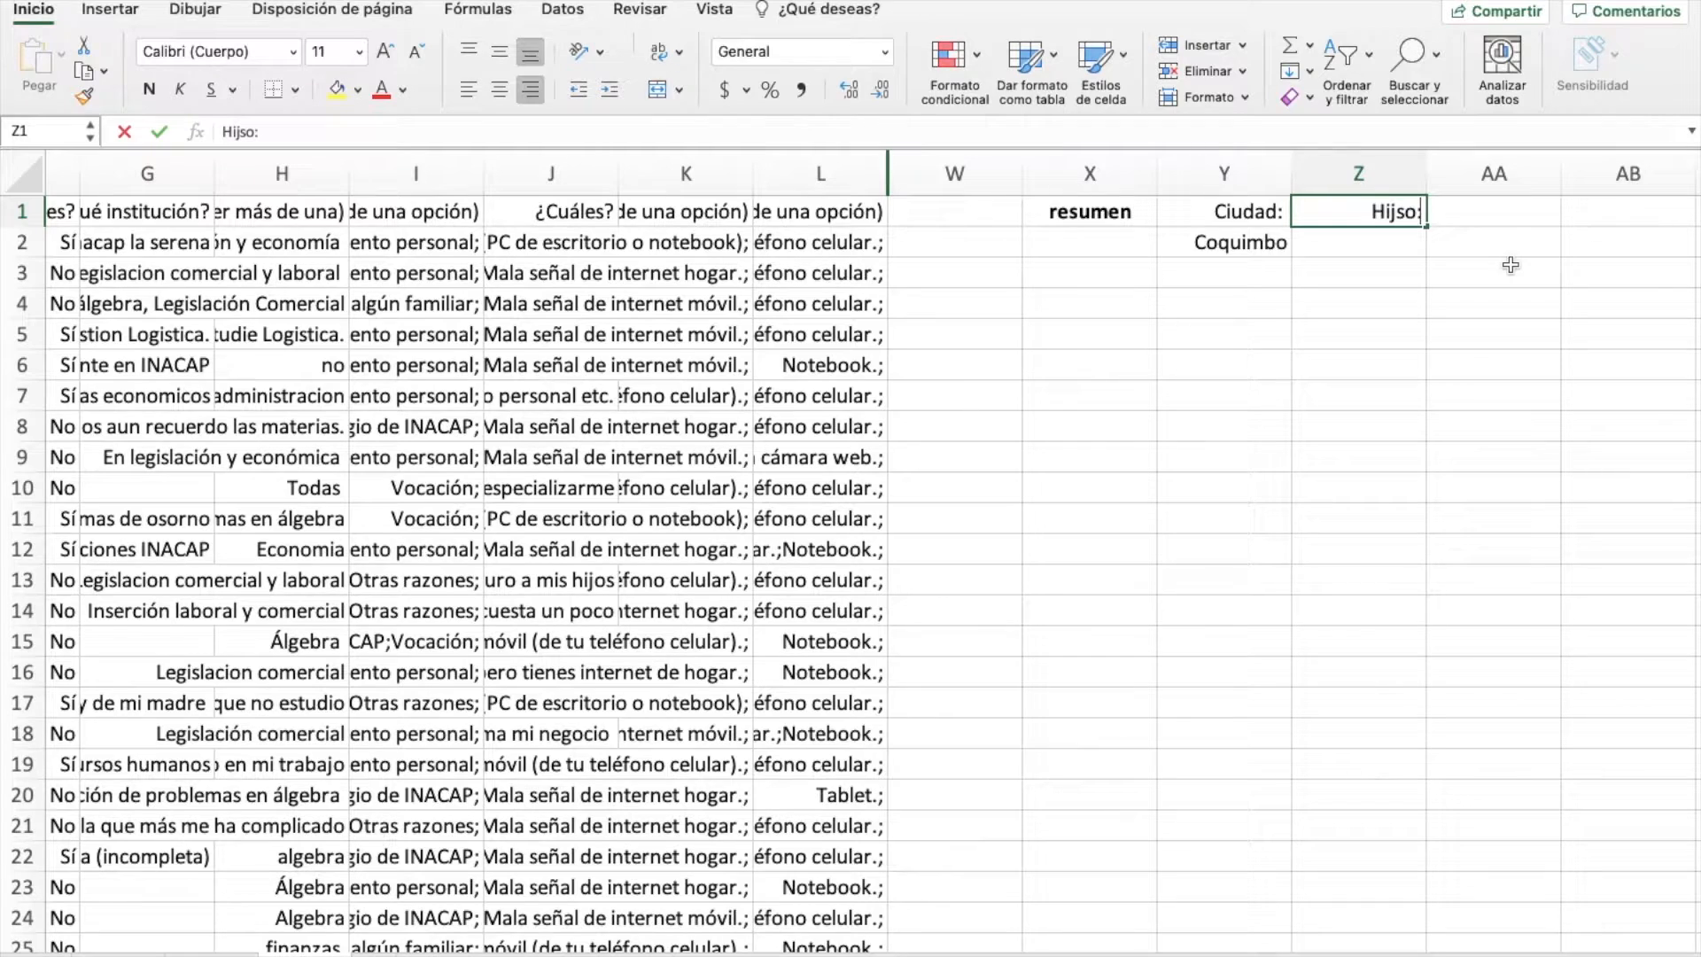
{"action": "type", "text": "os:"}
{"action": "key", "text": "Return"}
- Enter a formula in Z2 that references the first respondent's answer about having children in D2
{"action": "type", "text": "="}
{"action": "key", "text": "Left"}
{"action": "key", "text": "Left"}
{"action": "key", "text": "Left"}
{"action": "key", "text": "Left"}
{"action": "key", "text": "Left"}
{"action": "key", "text": "Left"}
{"action": "key", "text": "Left"}
{"action": "key", "text": "Left"}
{"action": "key", "text": "Left"}
{"action": "key", "text": "Left"}
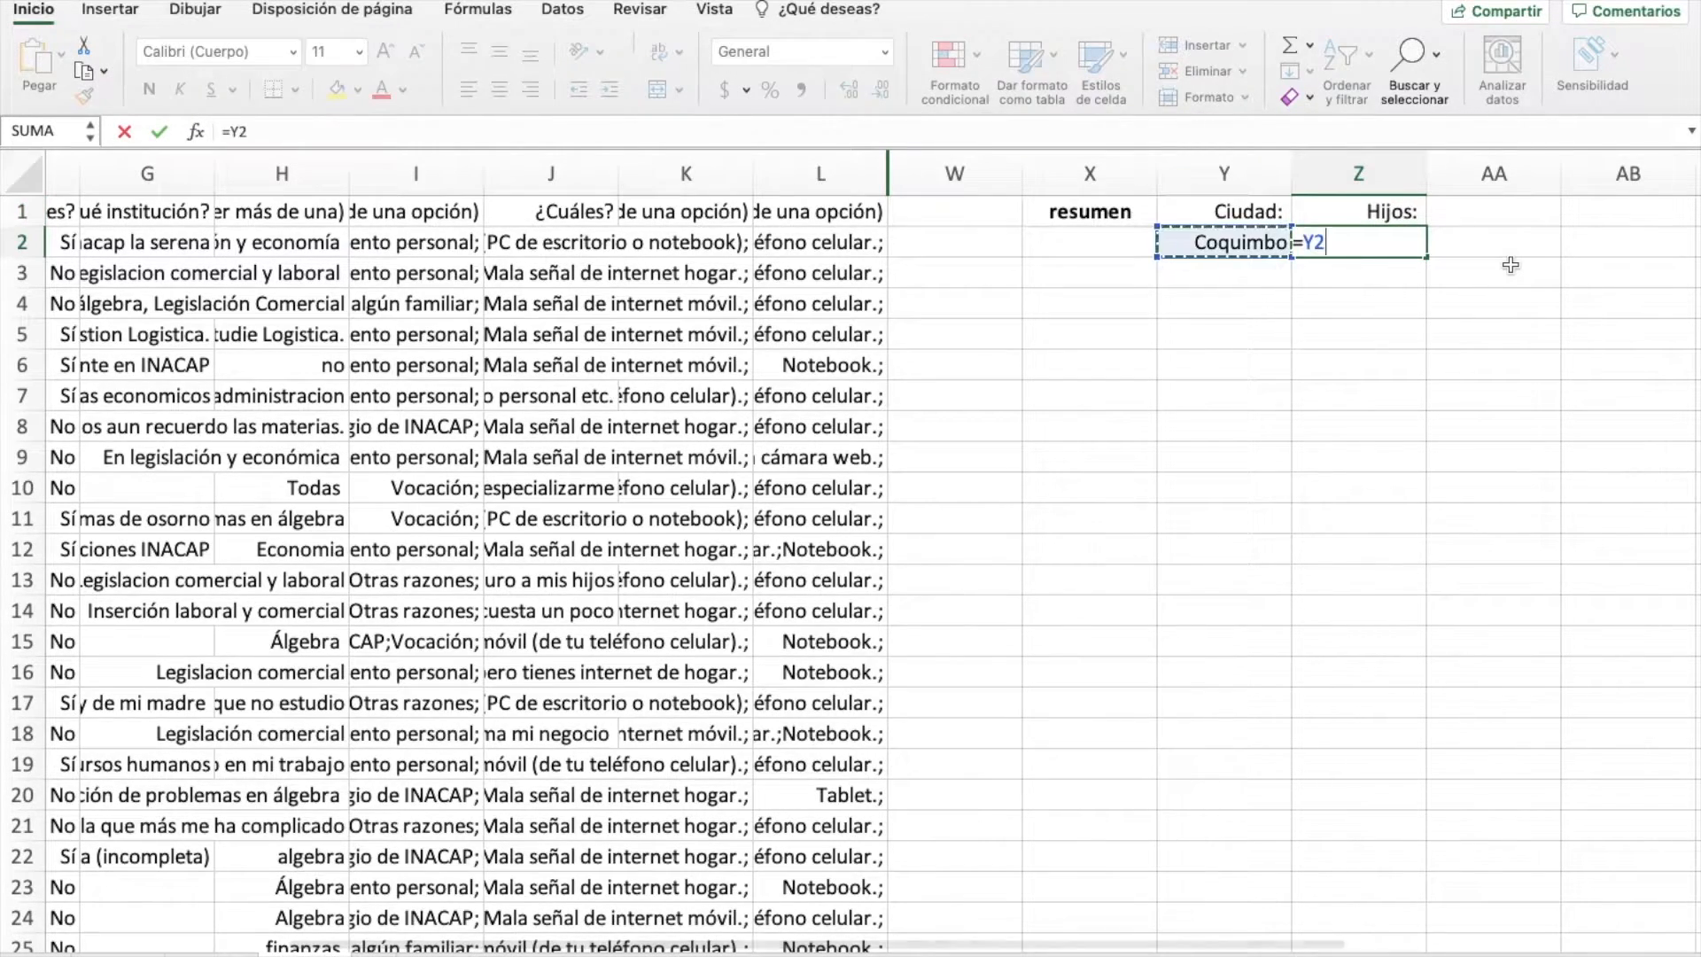
{"action": "key", "text": "Left"}
{"action": "key", "text": "Left"}
{"action": "key", "text": "Left"}
{"action": "key", "text": "Left"}
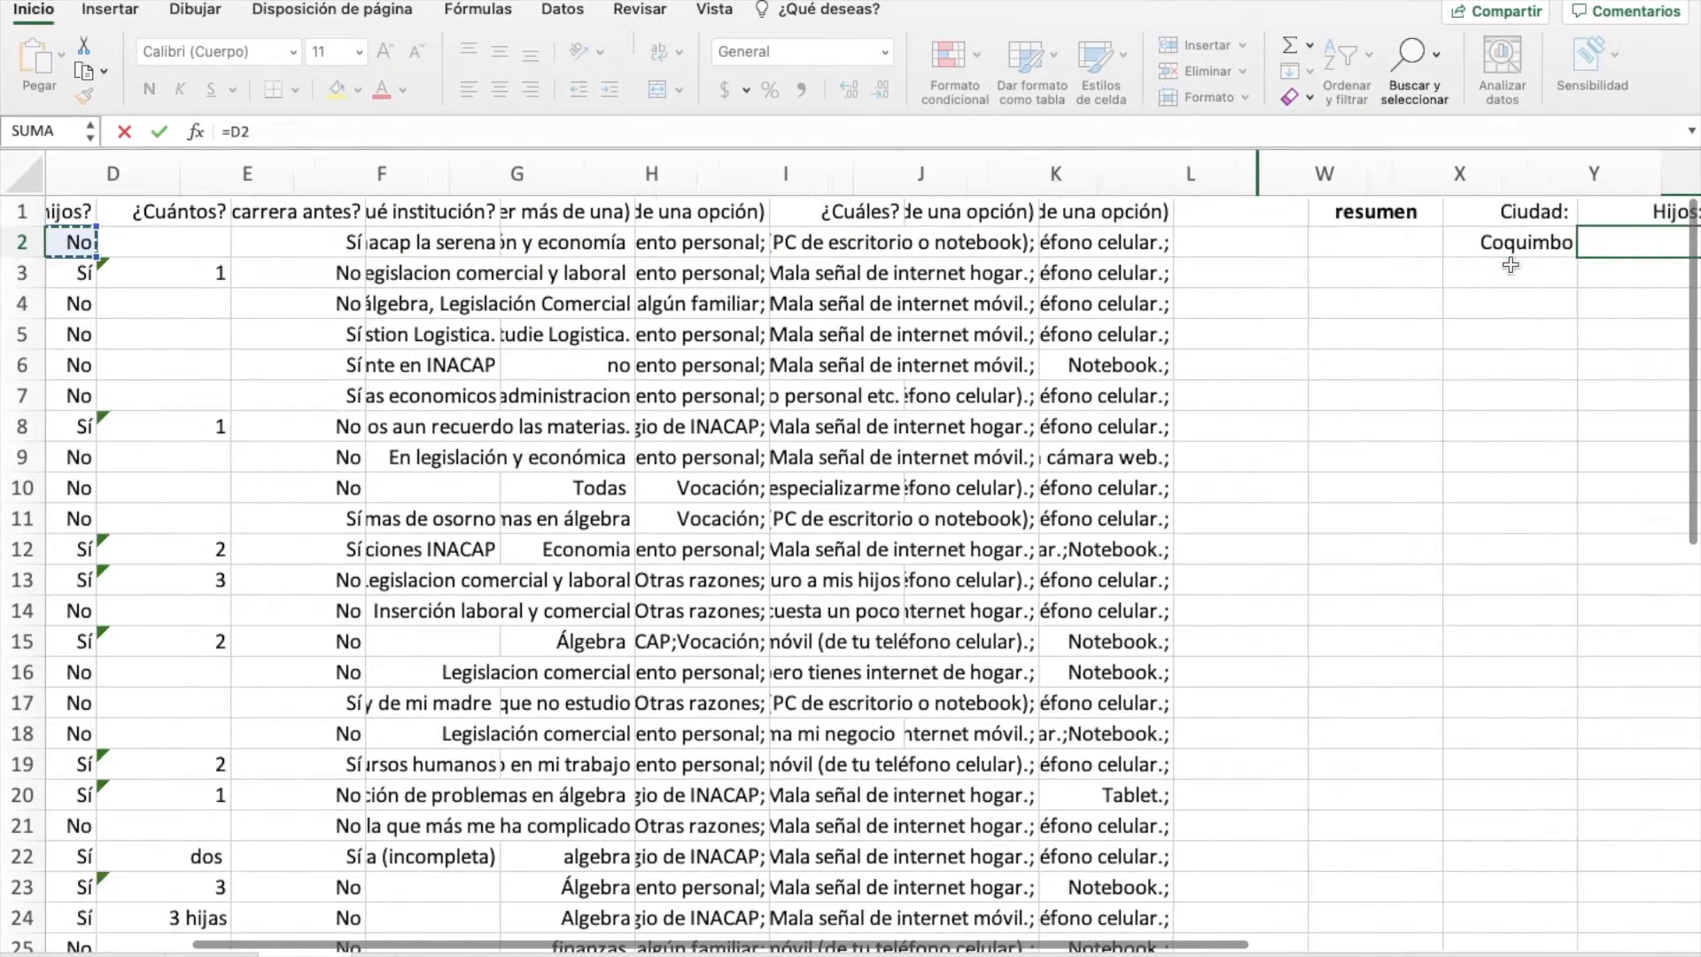
{"action": "key", "text": "Right"}
{"action": "key", "text": "Right"}
{"action": "key", "text": "Tab"}
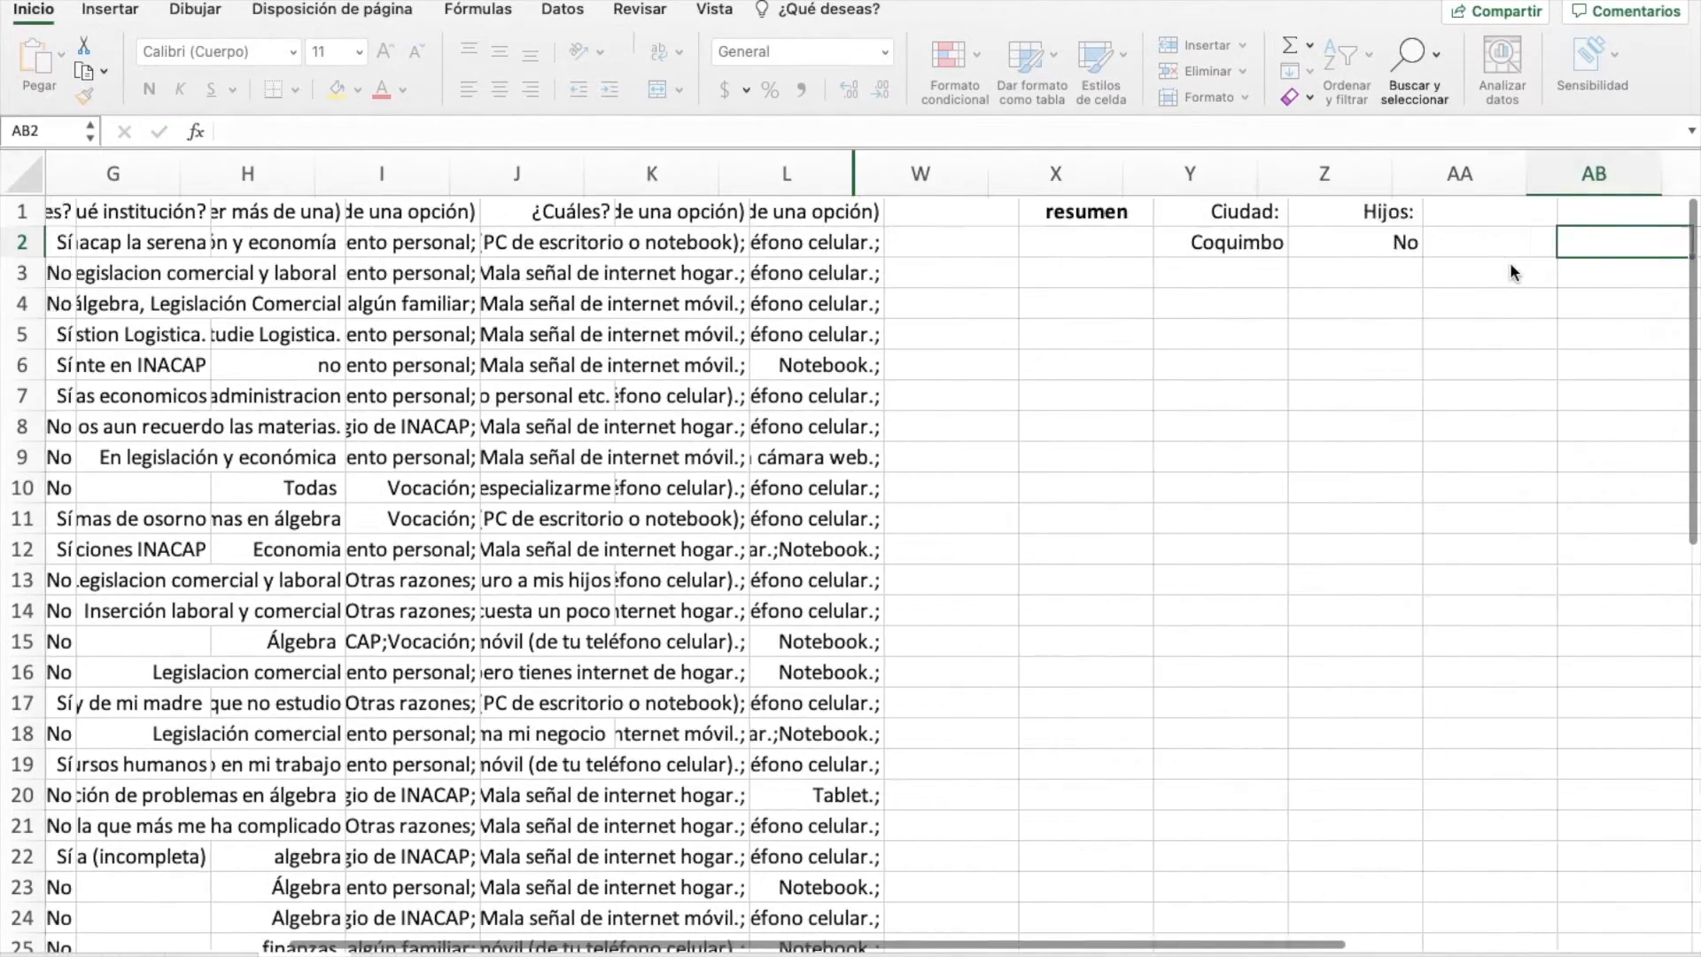
- Enter the heading "n:" in cell AA1, beside the "Hijos:" heading, for the number of children
{"action": "key", "text": "Tab"}
{"action": "key", "text": "Right"}
{"action": "key", "text": "Left"}
{"action": "key", "text": "Left"}
{"action": "key", "text": "Up"}
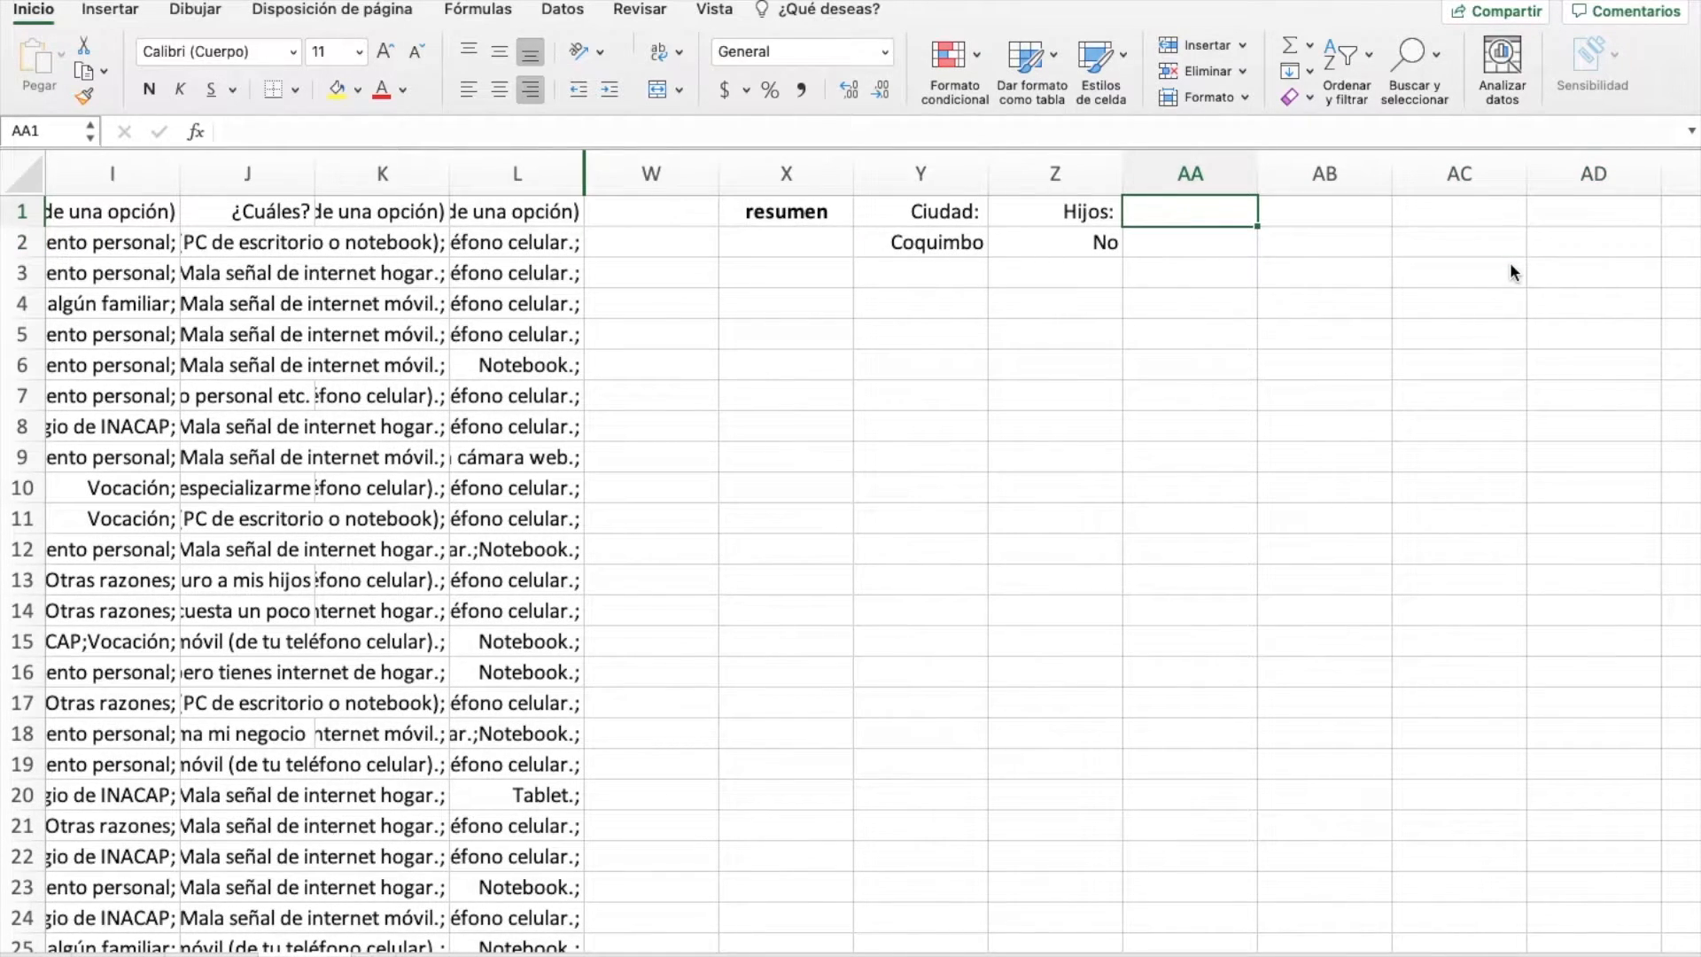
{"action": "type", "text": "num:"}
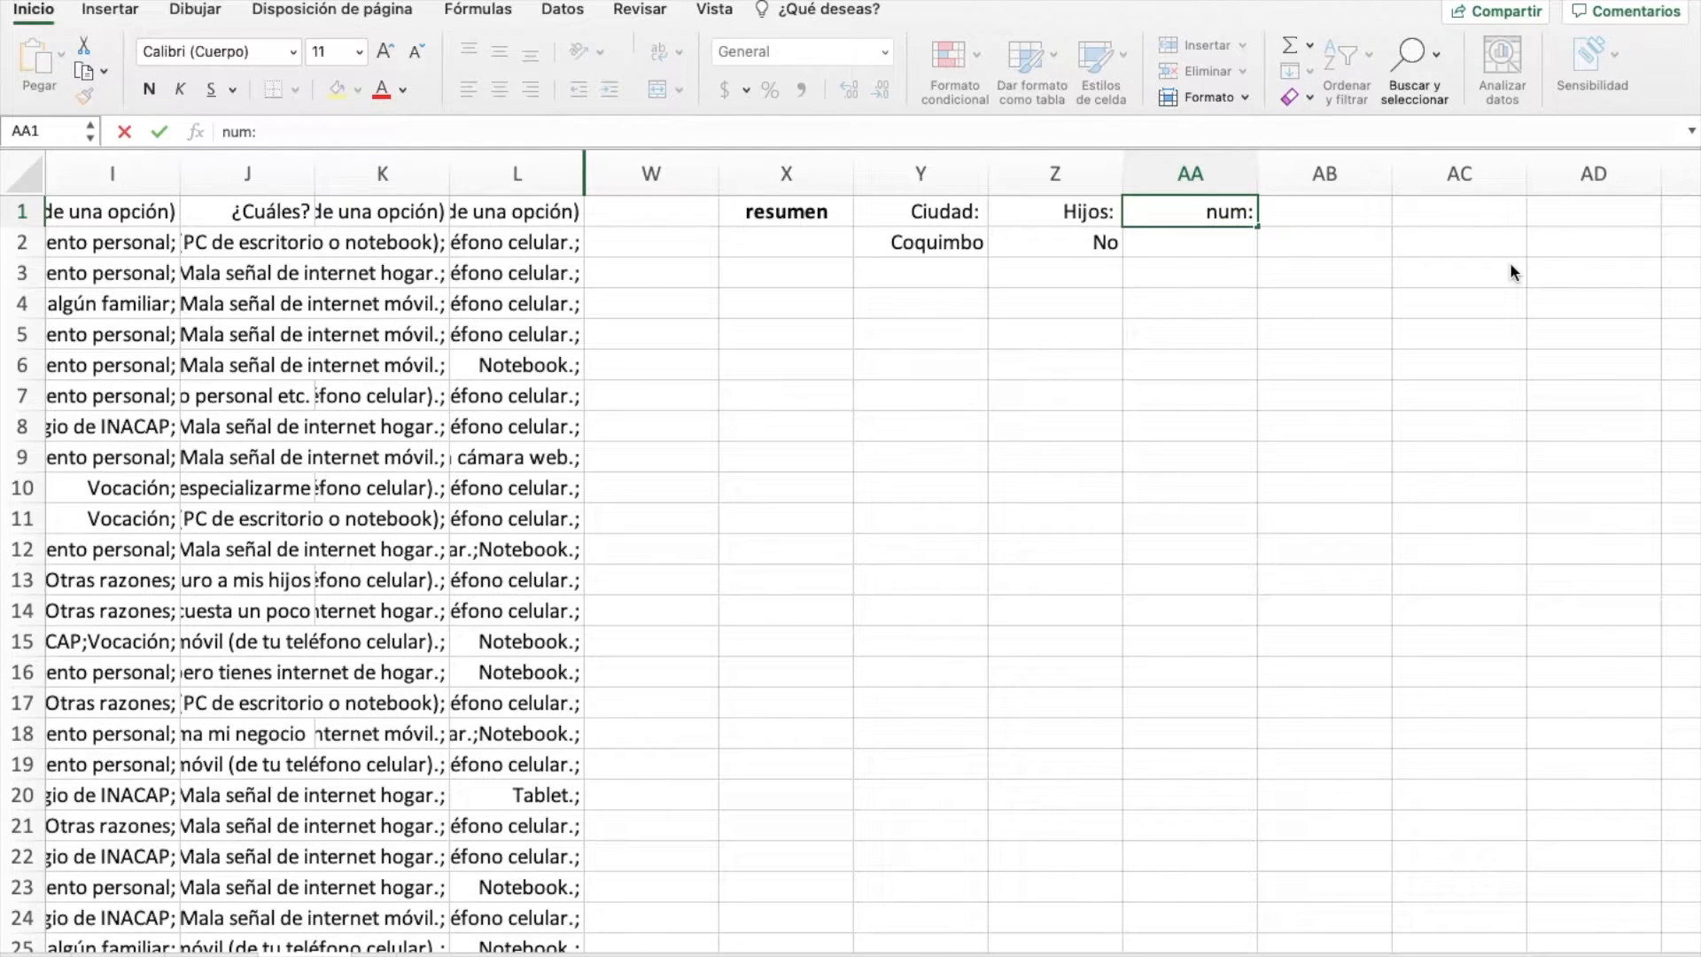
{"action": "key", "text": "BackSpace"}
{"action": "key", "text": "BackSpace"}
{"action": "key", "text": "BackSpace"}
{"action": "type", "text": ":"}
{"action": "key", "text": "Return"}
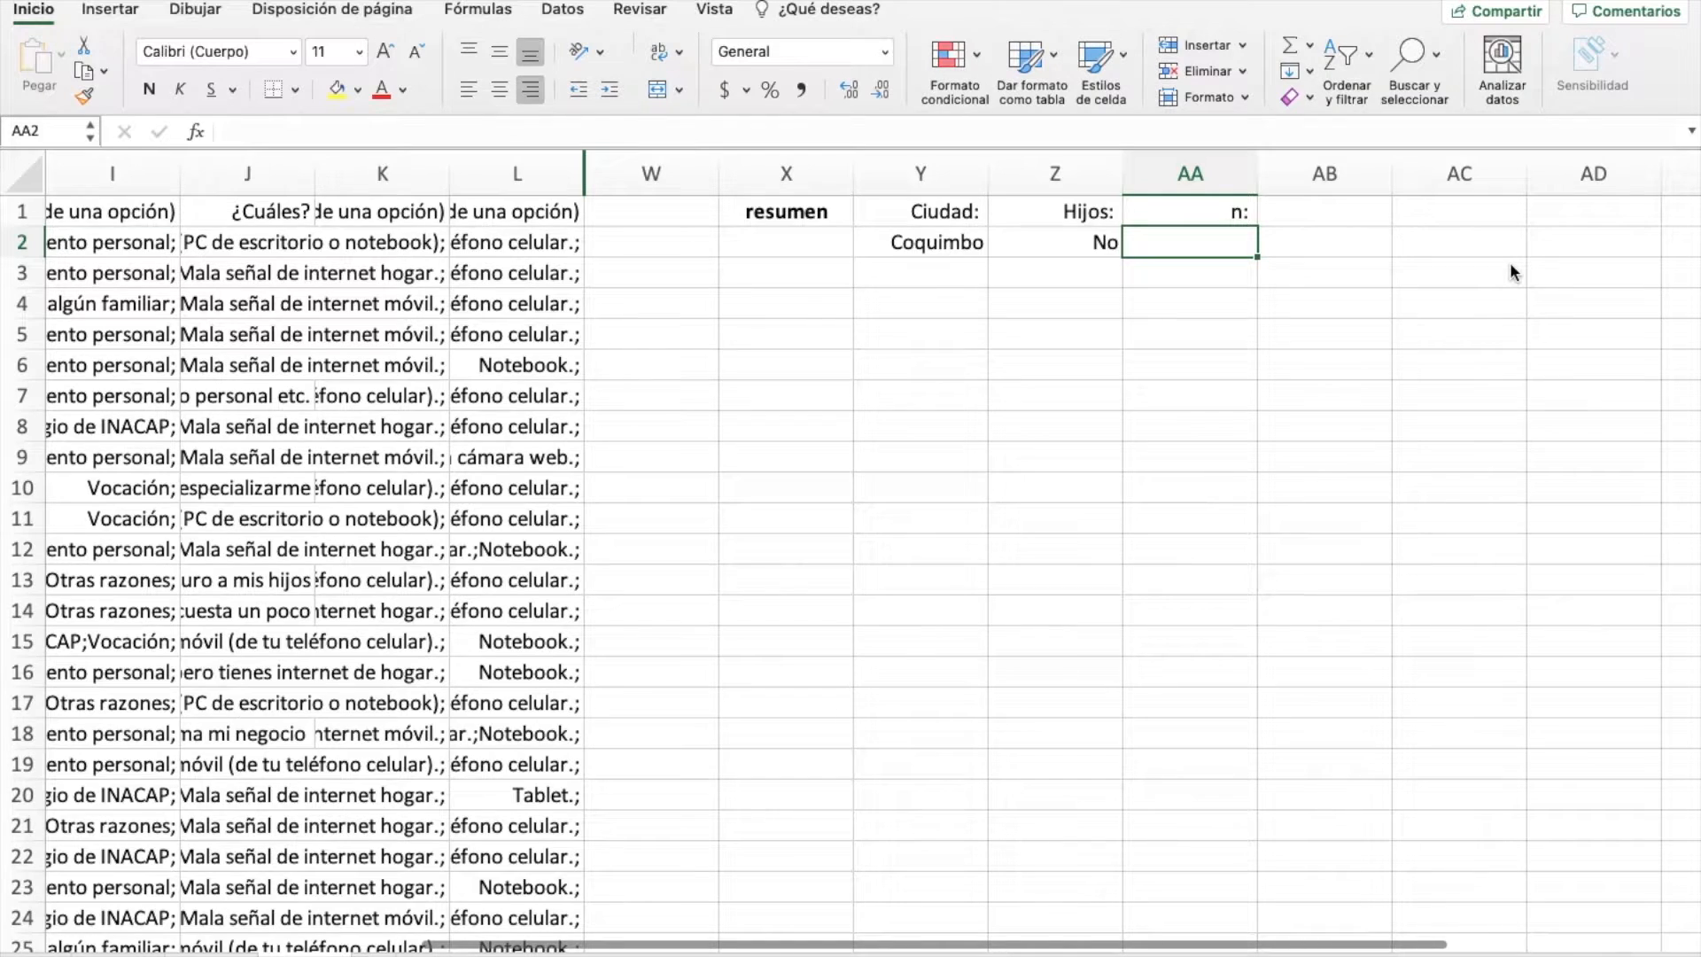
- Insert a degree sign from the punctuation symbols after the "n" in AA1, so the heading reads "n°:"
{"action": "left_click", "coordinate": [1243, 215]}
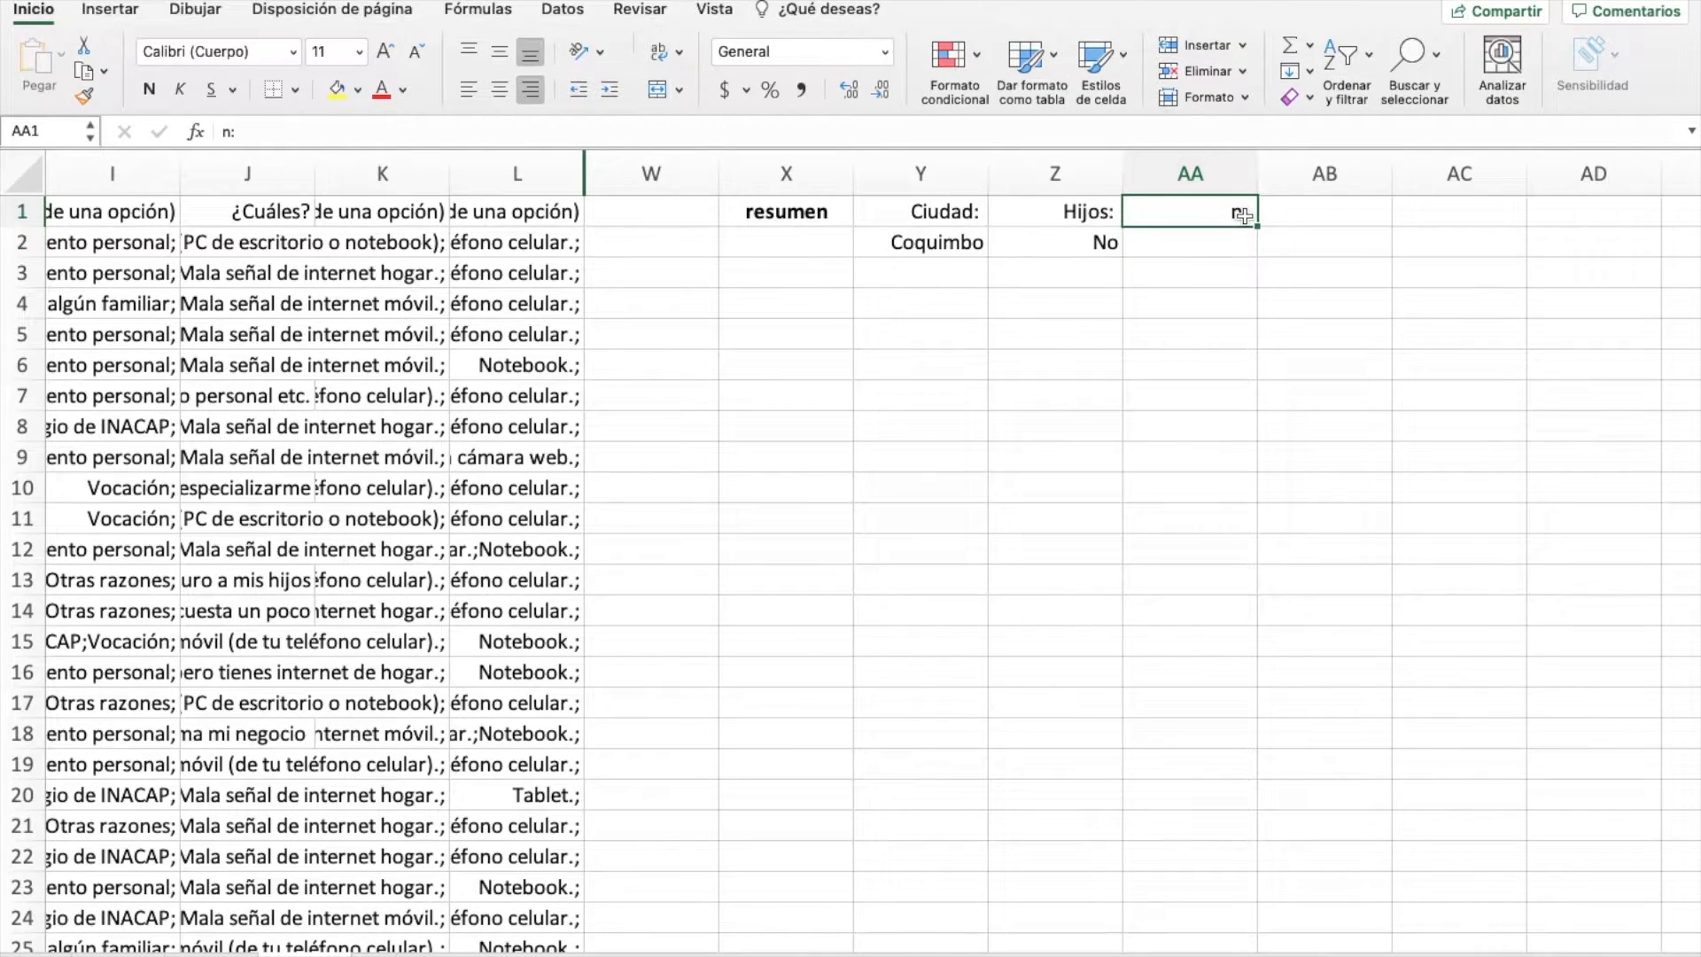
{"action": "double_click", "coordinate": [1155, 213]}
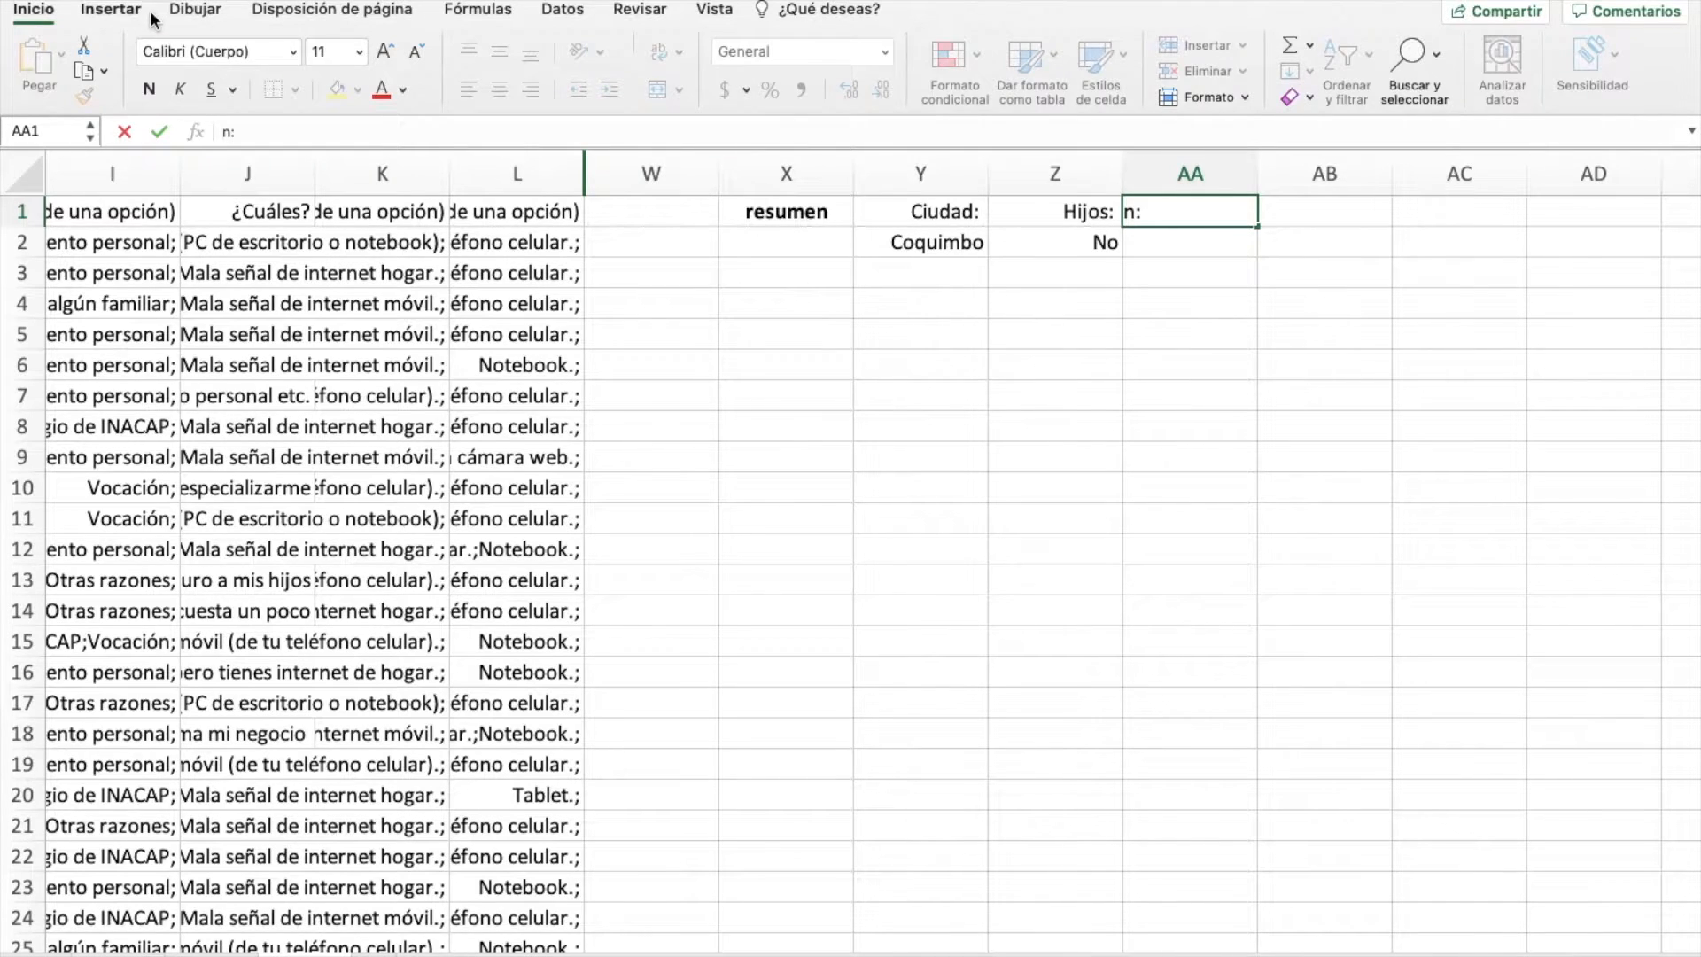
{"action": "left_click", "coordinate": [110, 10]}
{"action": "left_click", "coordinate": [1628, 51]}
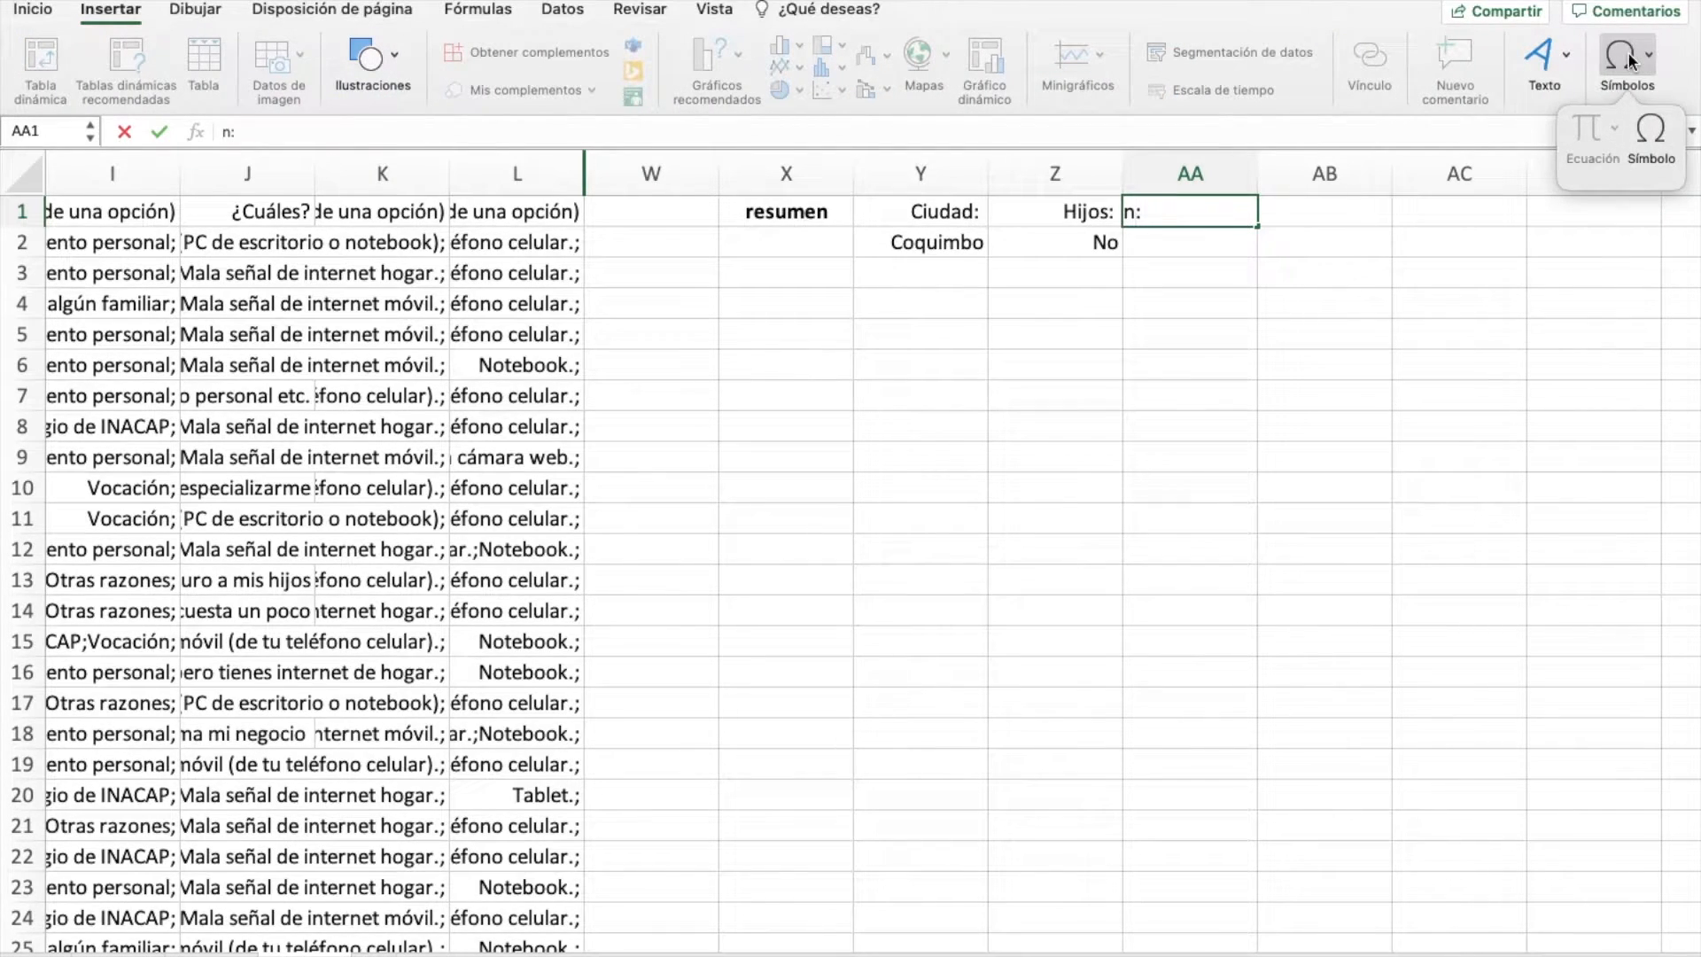
{"action": "left_click", "coordinate": [1651, 125]}
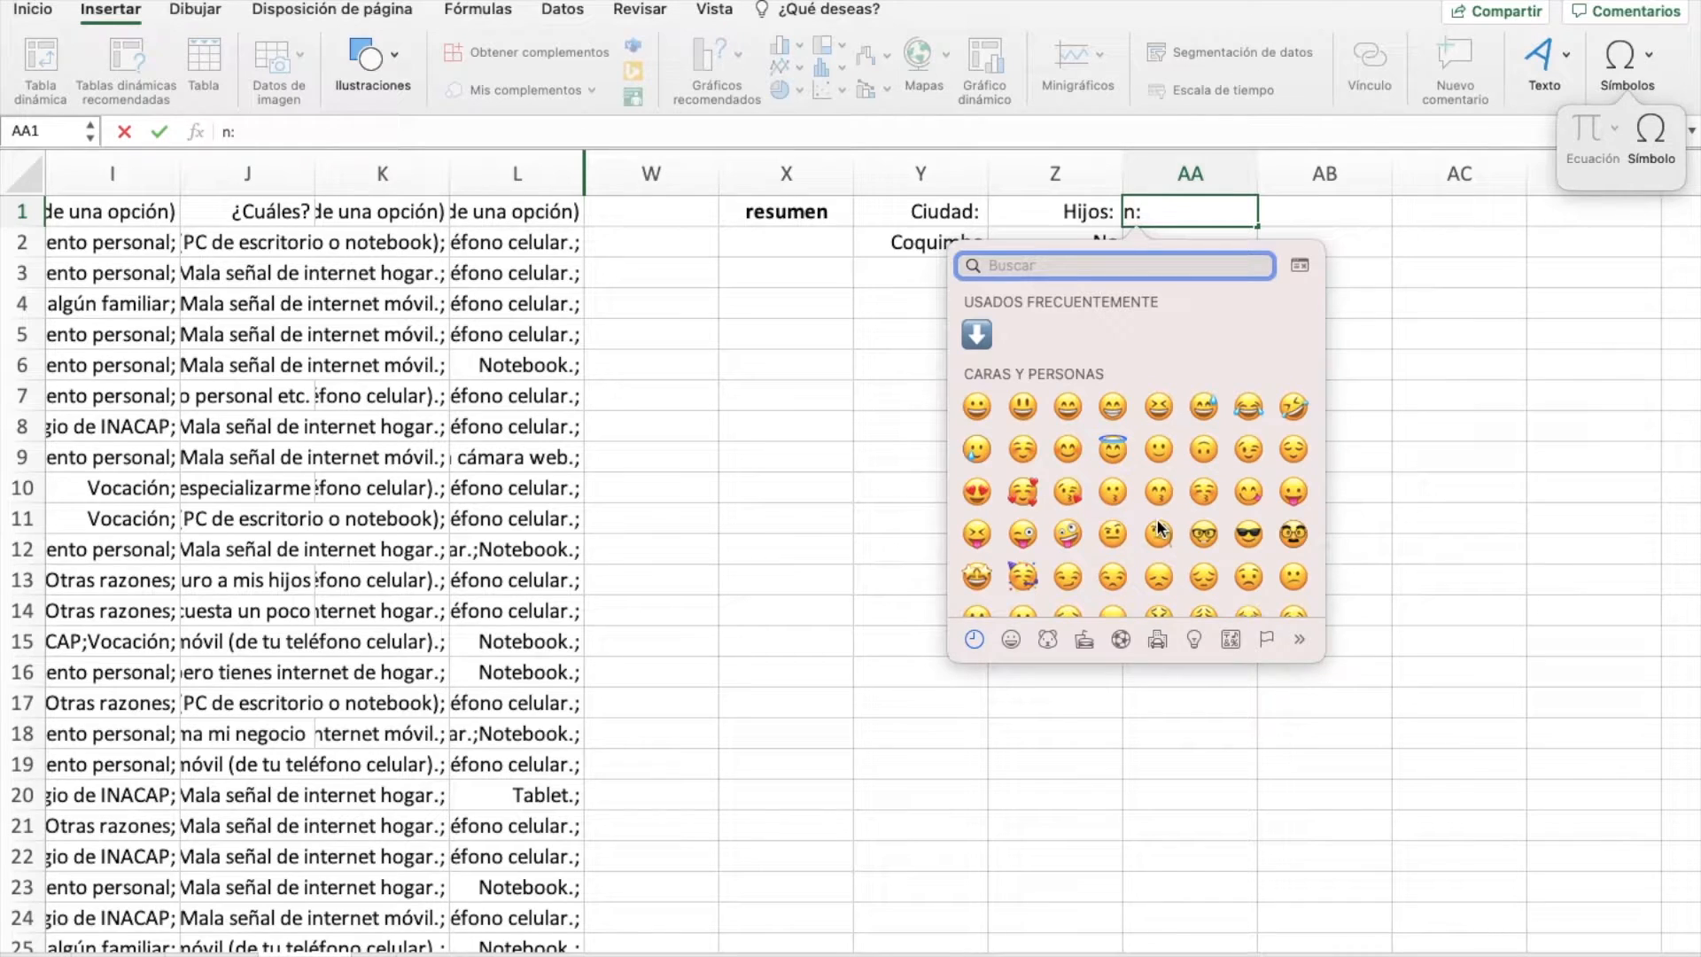
{"action": "left_click", "coordinate": [1302, 266]}
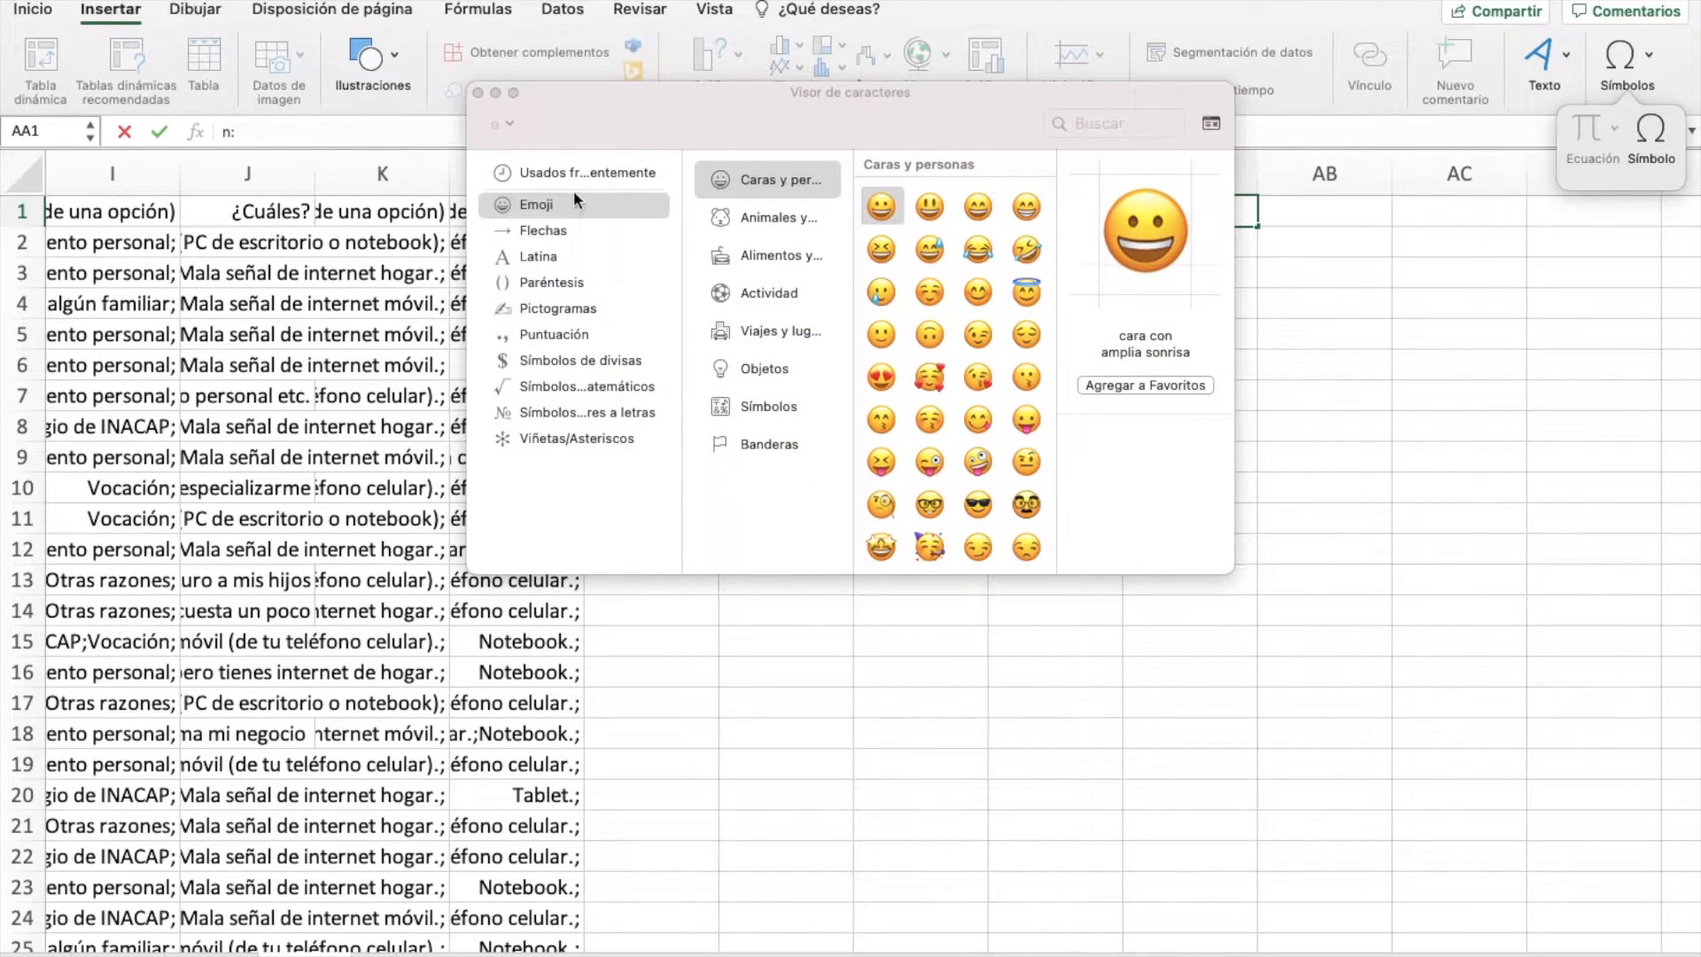
{"action": "left_click", "coordinate": [576, 337]}
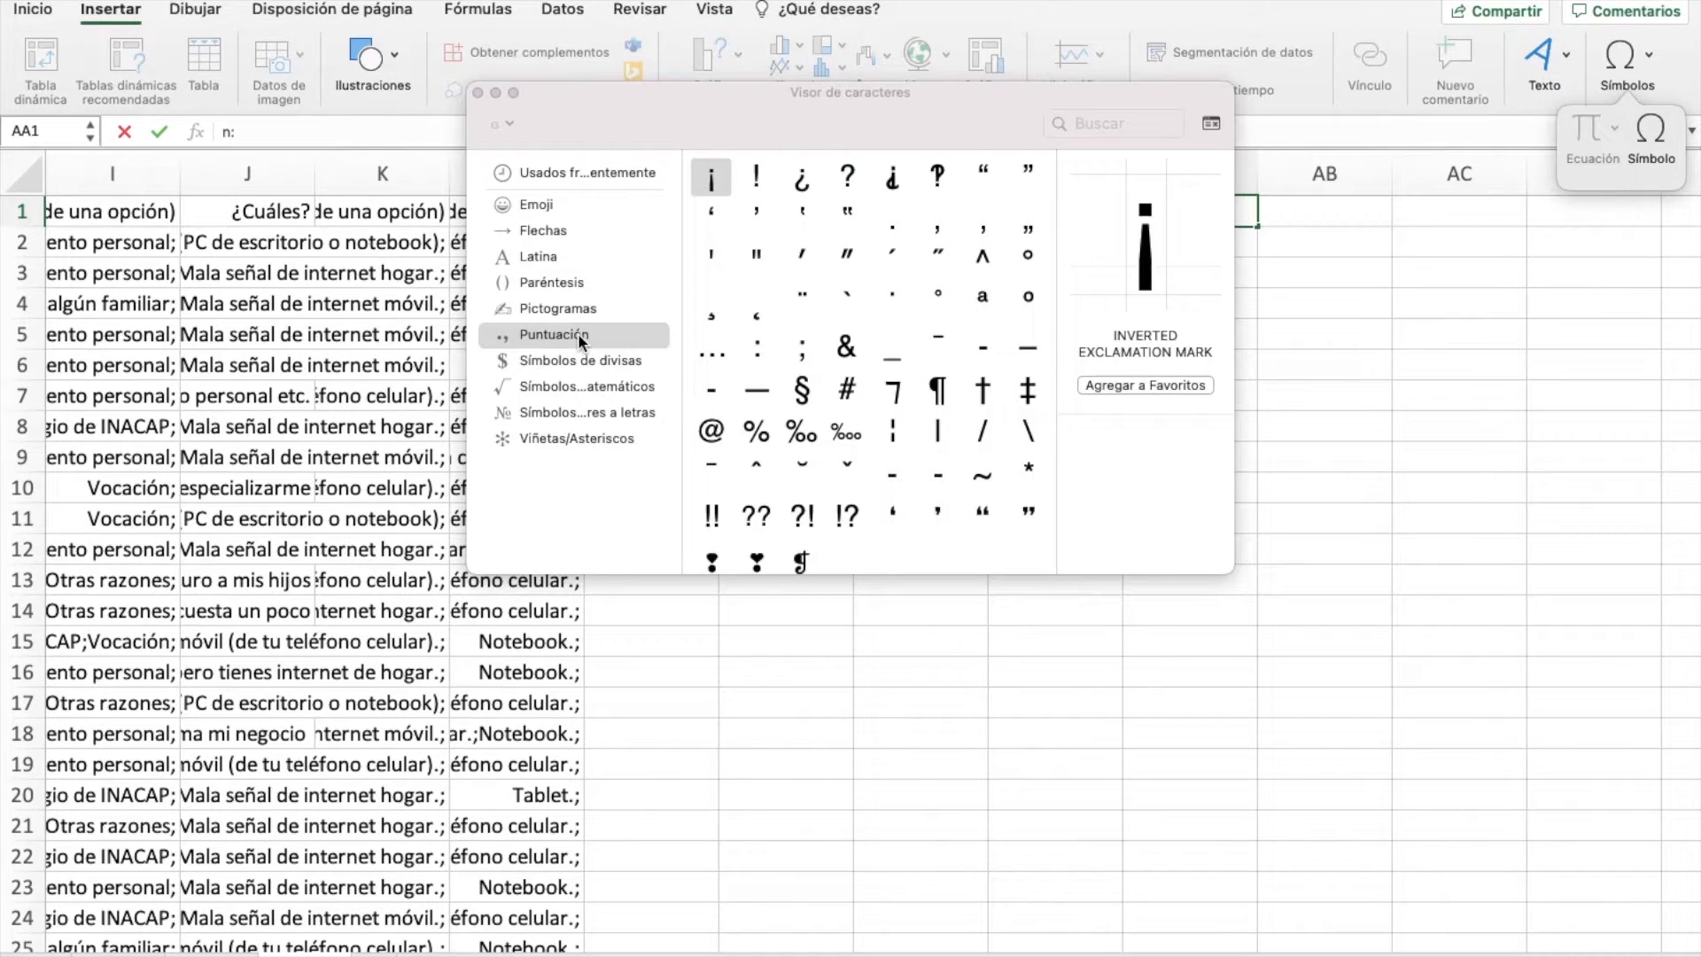
{"action": "left_click", "coordinate": [1027, 260]}
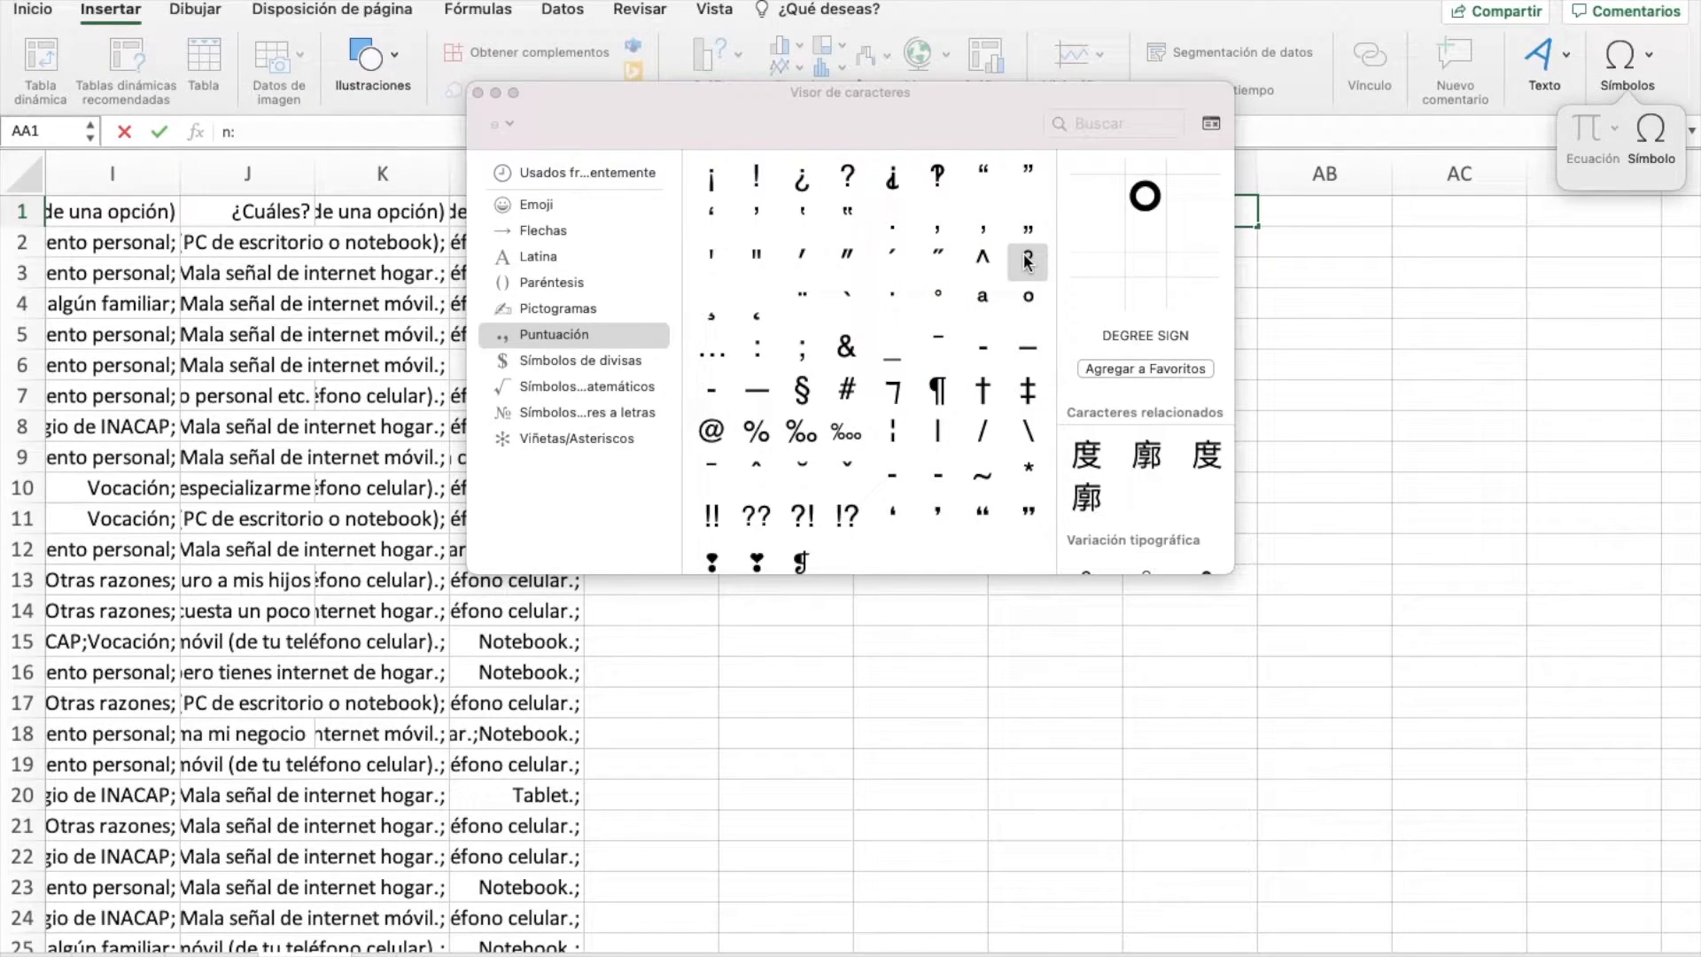
{"action": "double_click", "coordinate": [1033, 266]}
{"action": "left_click", "coordinate": [479, 93]}
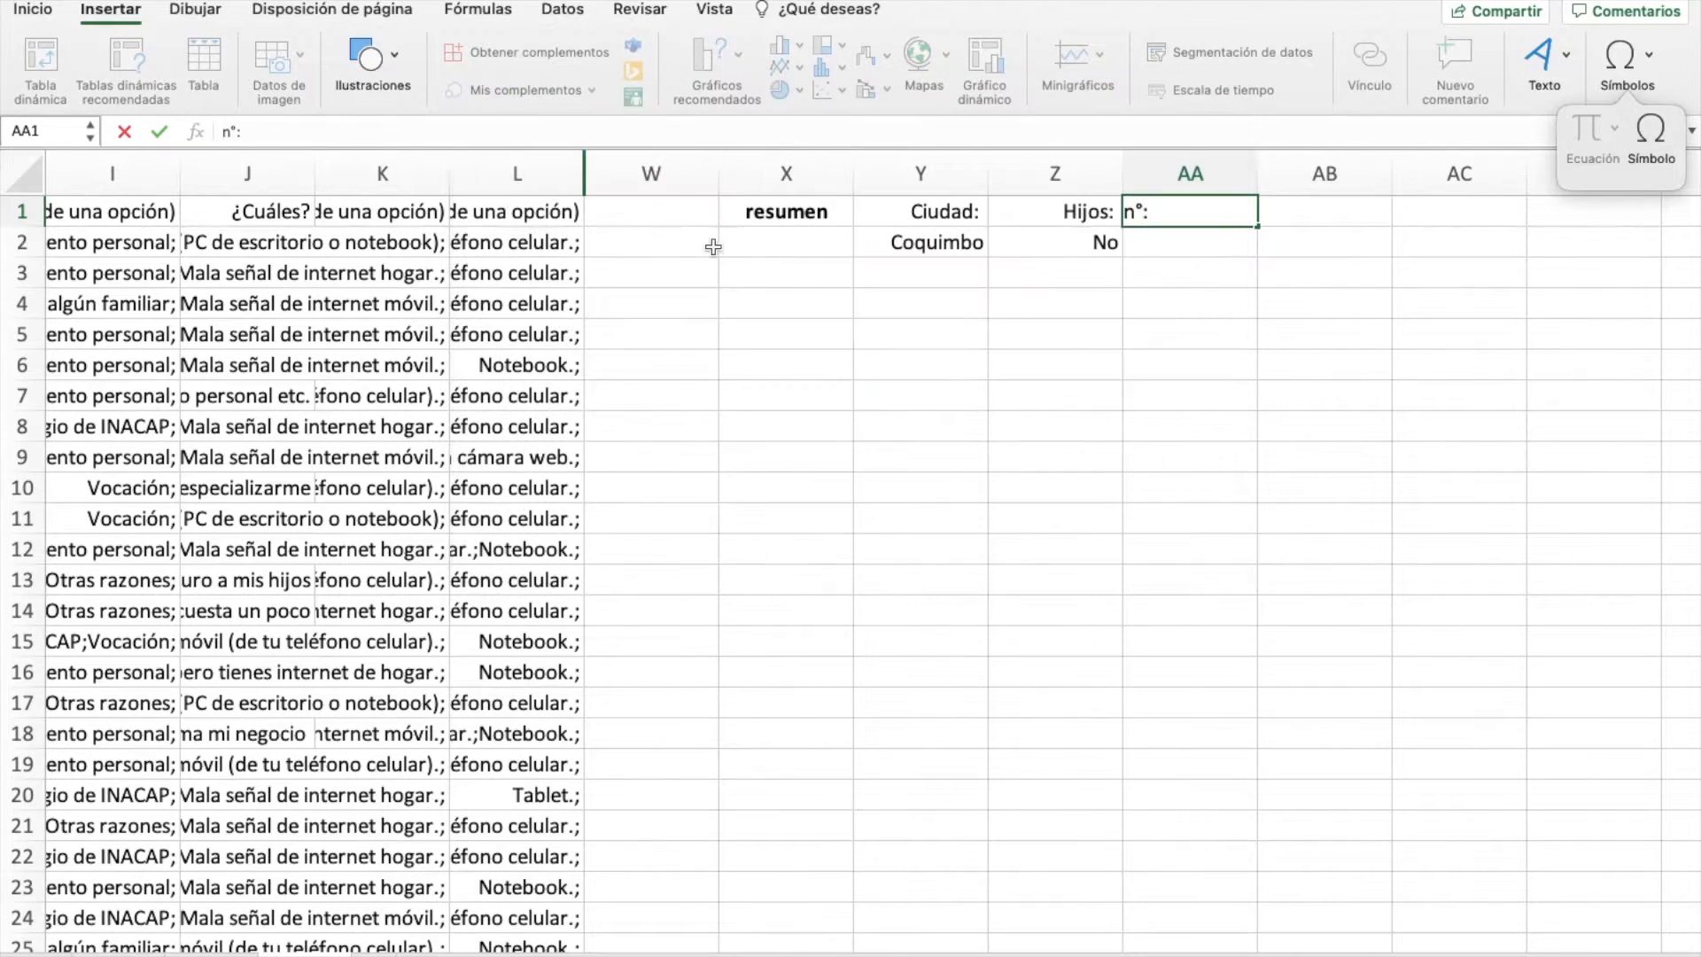
- Enter a formula in AA2 that references the first respondent's number of children in E2
{"action": "left_click", "coordinate": [1207, 245]}
{"action": "type", "text": "="}
{"action": "scroll", "coordinate": [635, 335], "scroll_direction": "left", "scroll_amount": 15}
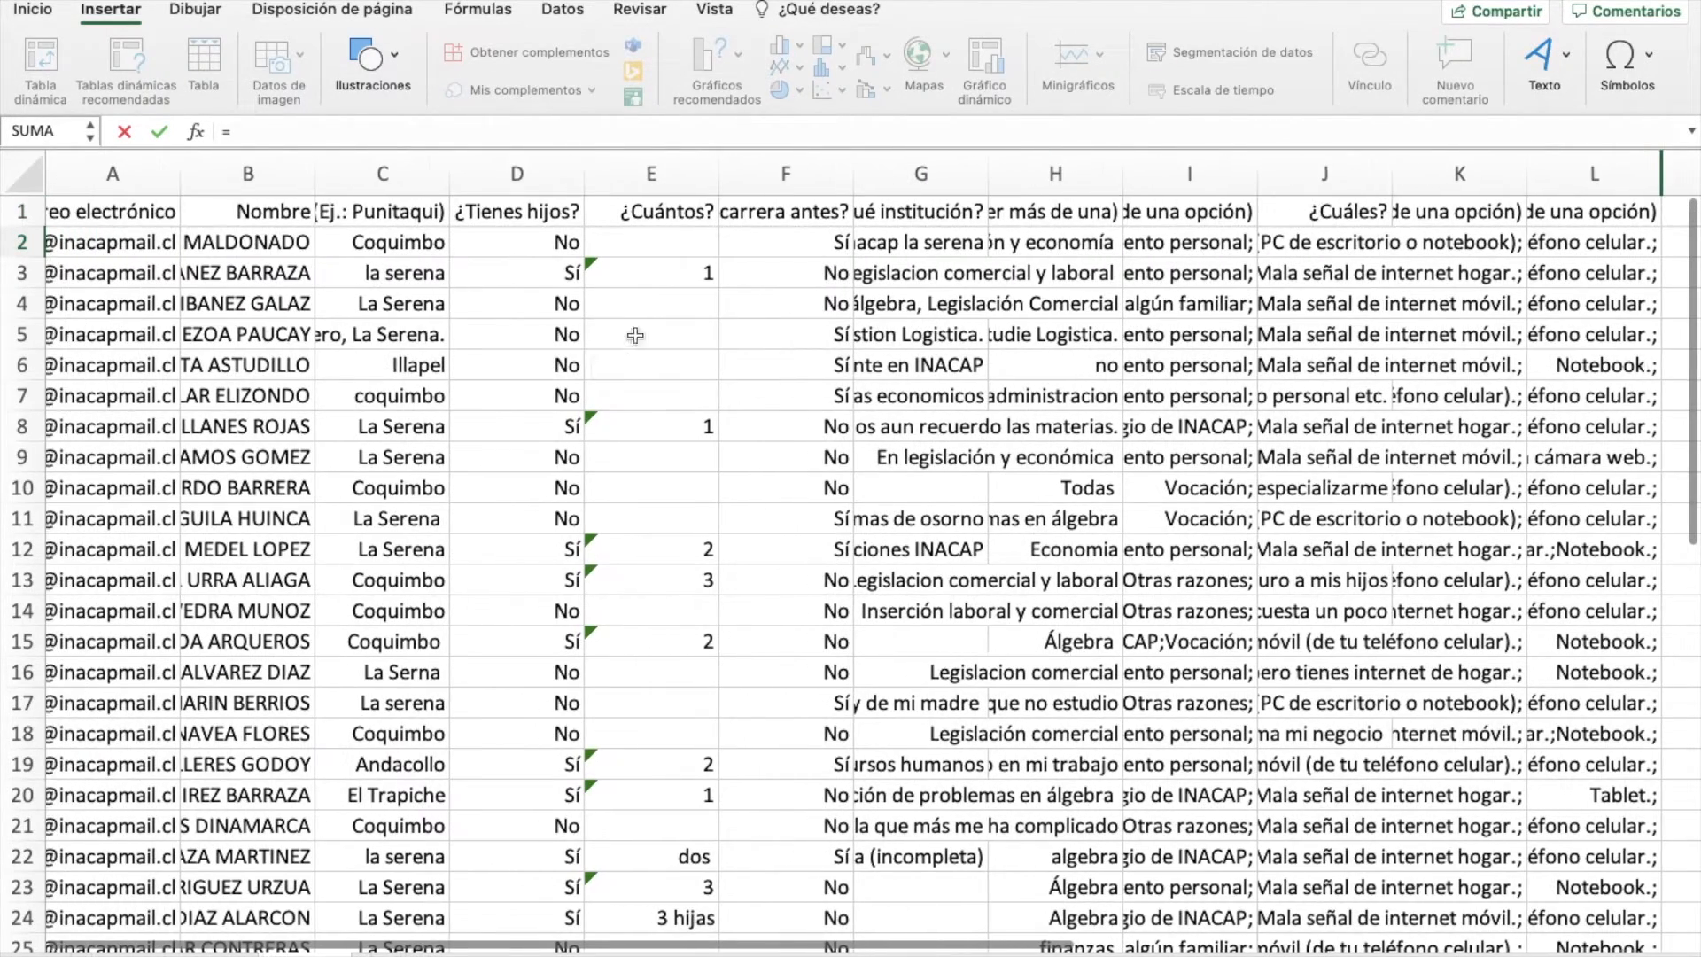
{"action": "left_click", "coordinate": [679, 245]}
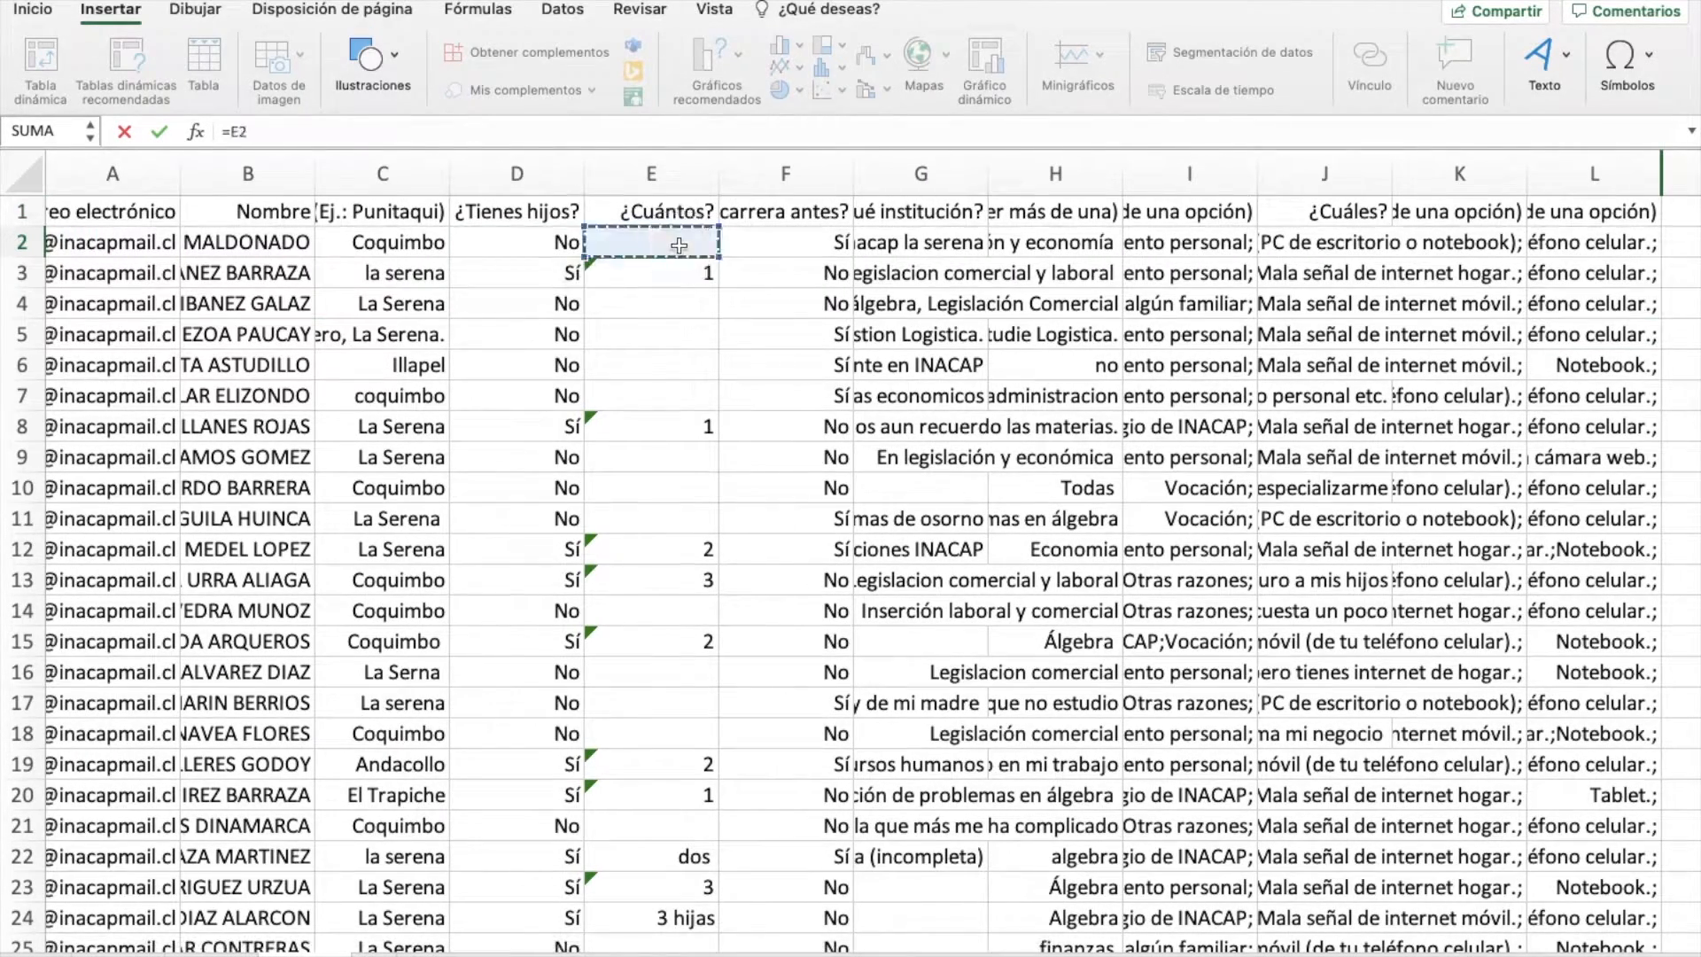
{"action": "key", "text": "Tab"}
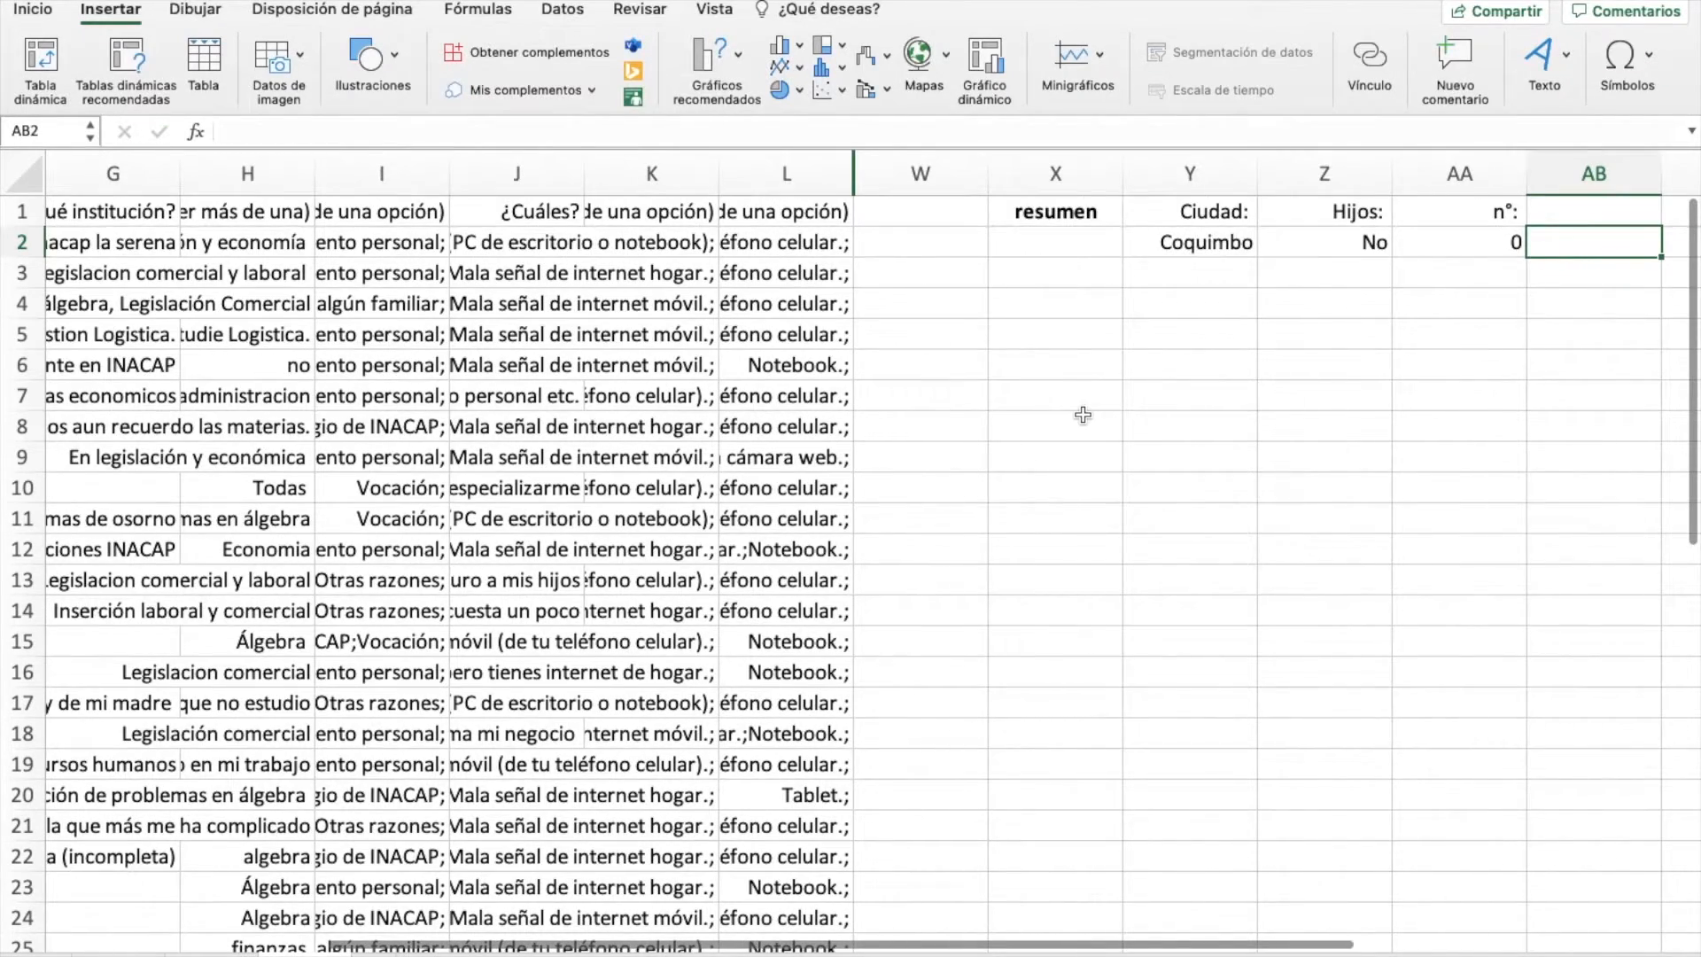
{"action": "scroll", "coordinate": [1082, 415], "scroll_direction": "right", "scroll_amount": 4}
{"action": "key", "text": "Left"}
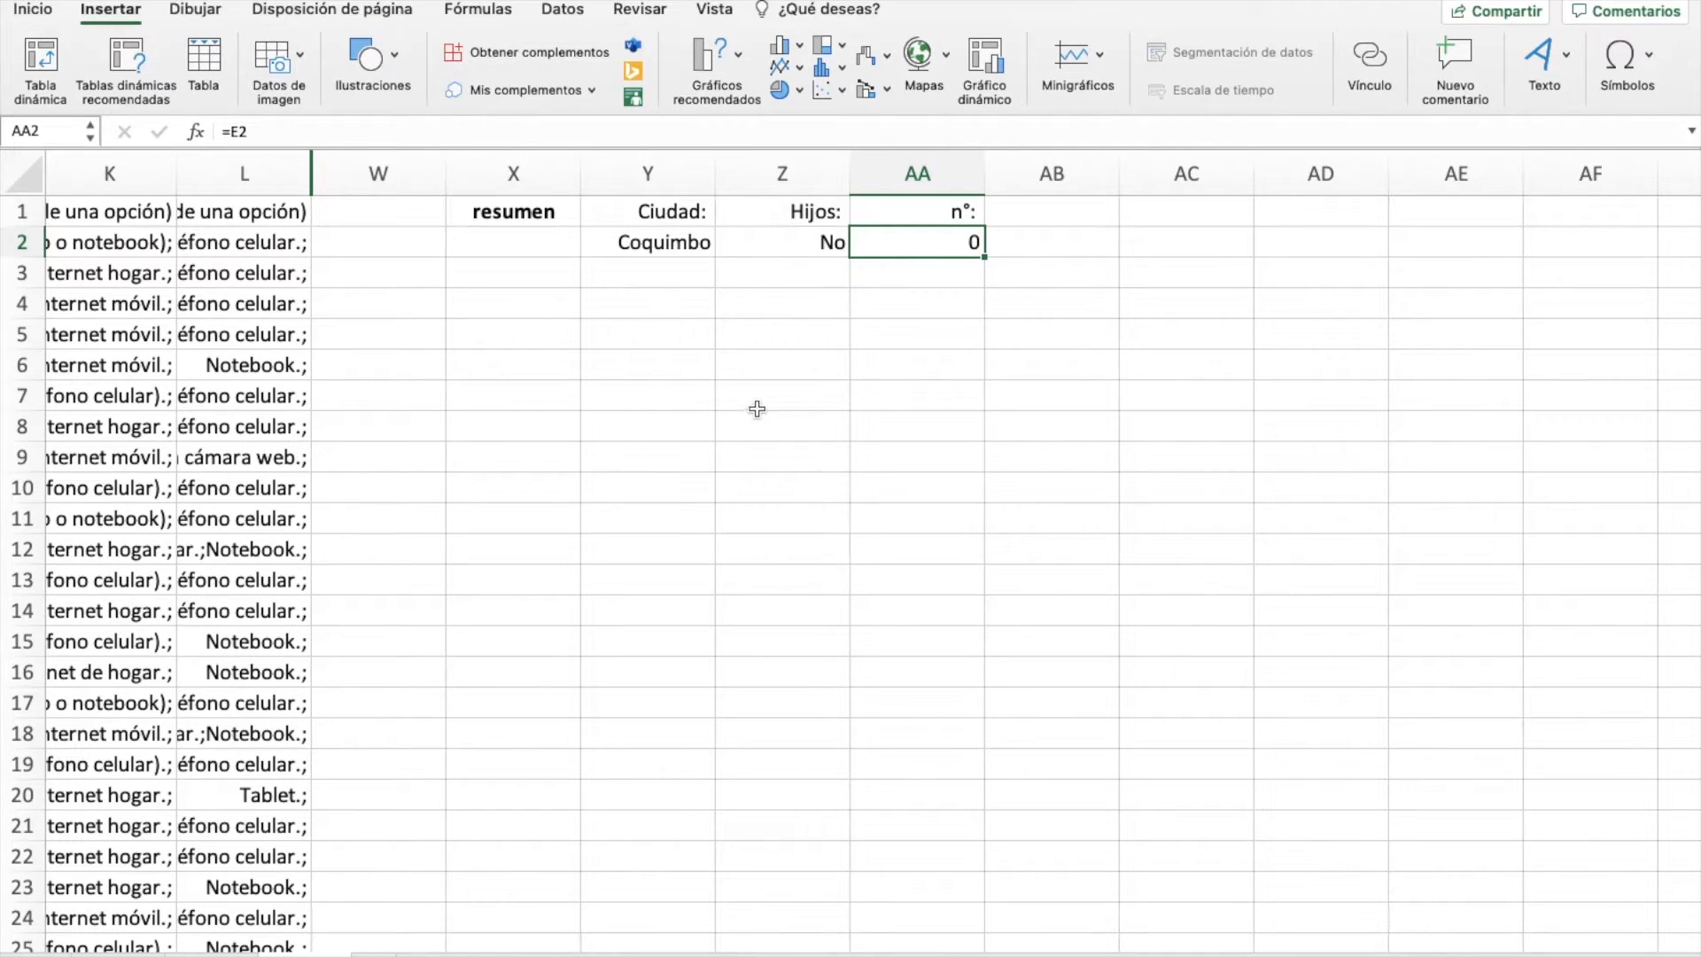
- Widen the "resumen" column X to about three times its width and make row 2 about six times taller
{"action": "left_click", "coordinate": [758, 303]}
{"action": "left_click", "coordinate": [695, 218]}
{"action": "left_click_drag", "start_coordinate": [696, 218], "coordinate": [932, 248]}
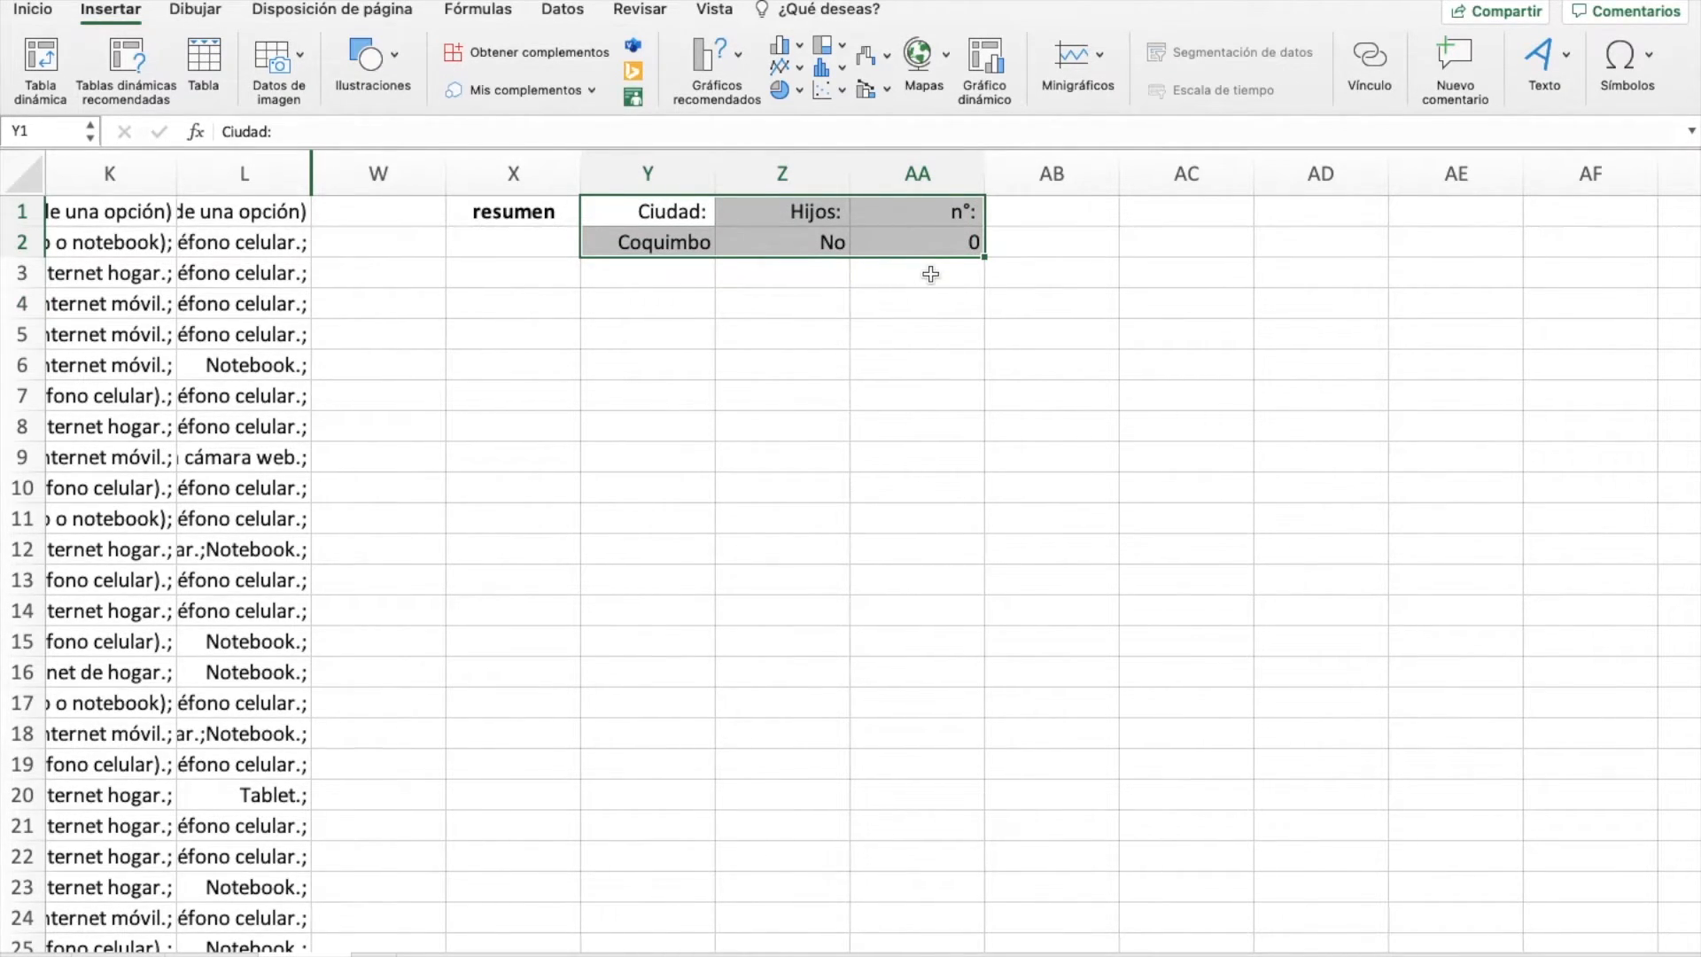
{"action": "left_click", "coordinate": [517, 241]}
{"action": "left_click_drag", "start_coordinate": [580, 162], "coordinate": [850, 171]}
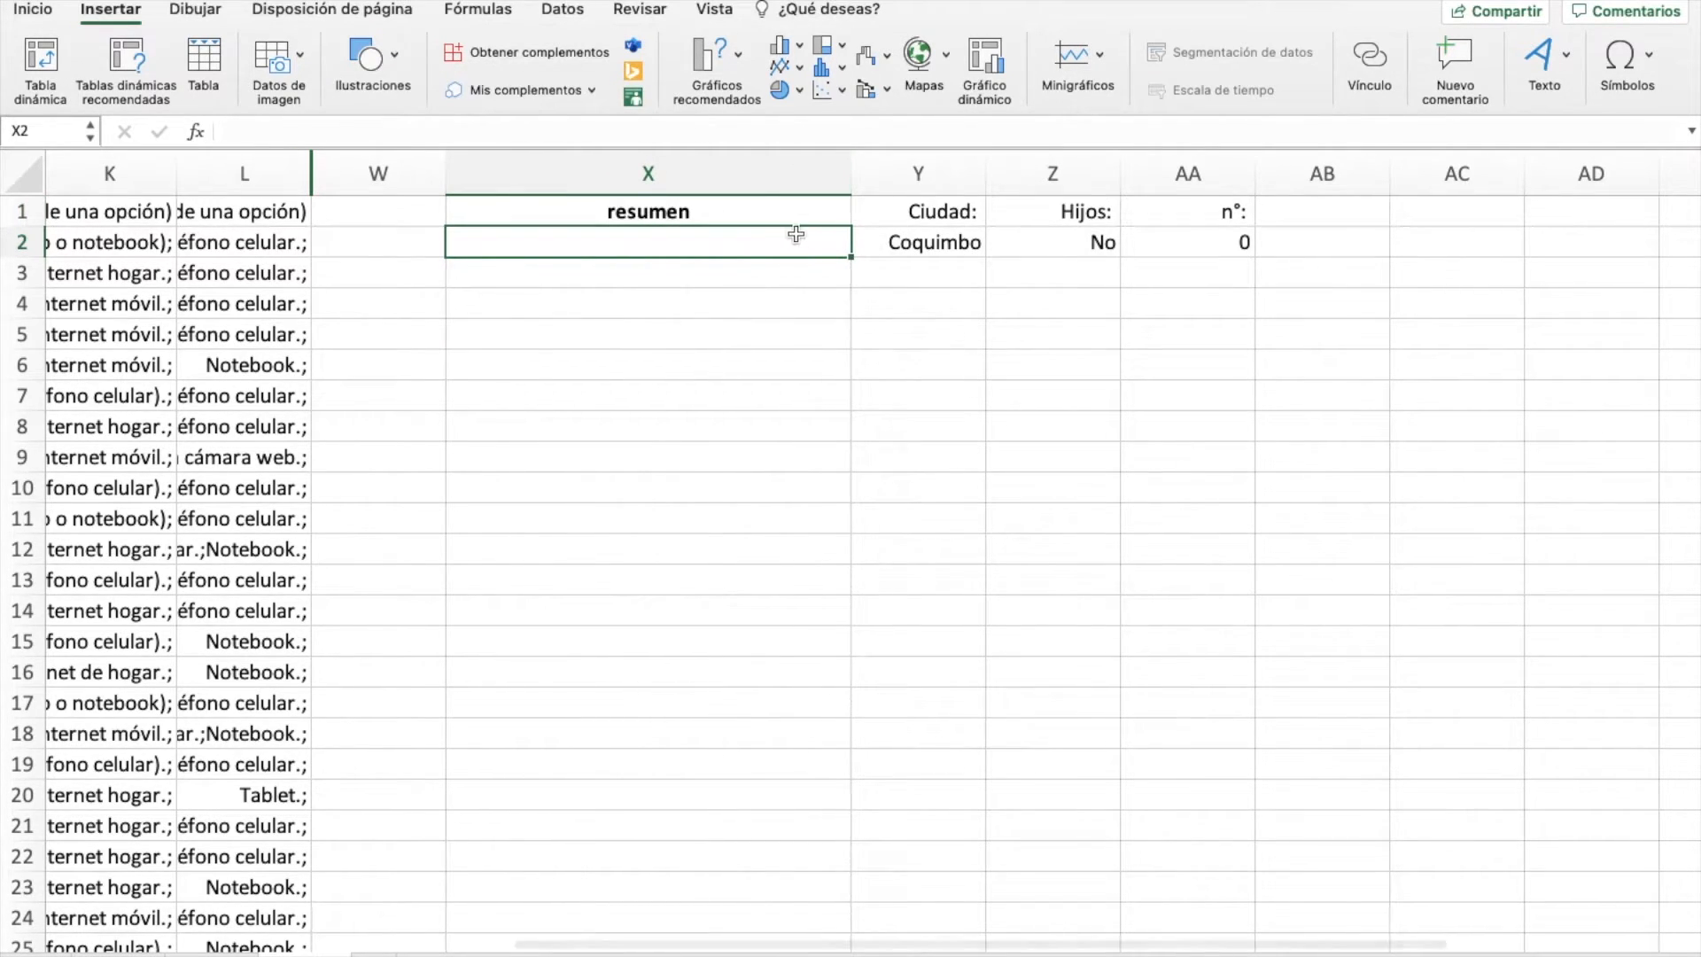
{"action": "left_click_drag", "start_coordinate": [30, 257], "coordinate": [30, 423]}
- Middle-align cells X2 to AA2 vertically and centre the contents of columns X through AA horizontally
{"action": "left_click_drag", "start_coordinate": [898, 334], "coordinate": [1210, 325]}
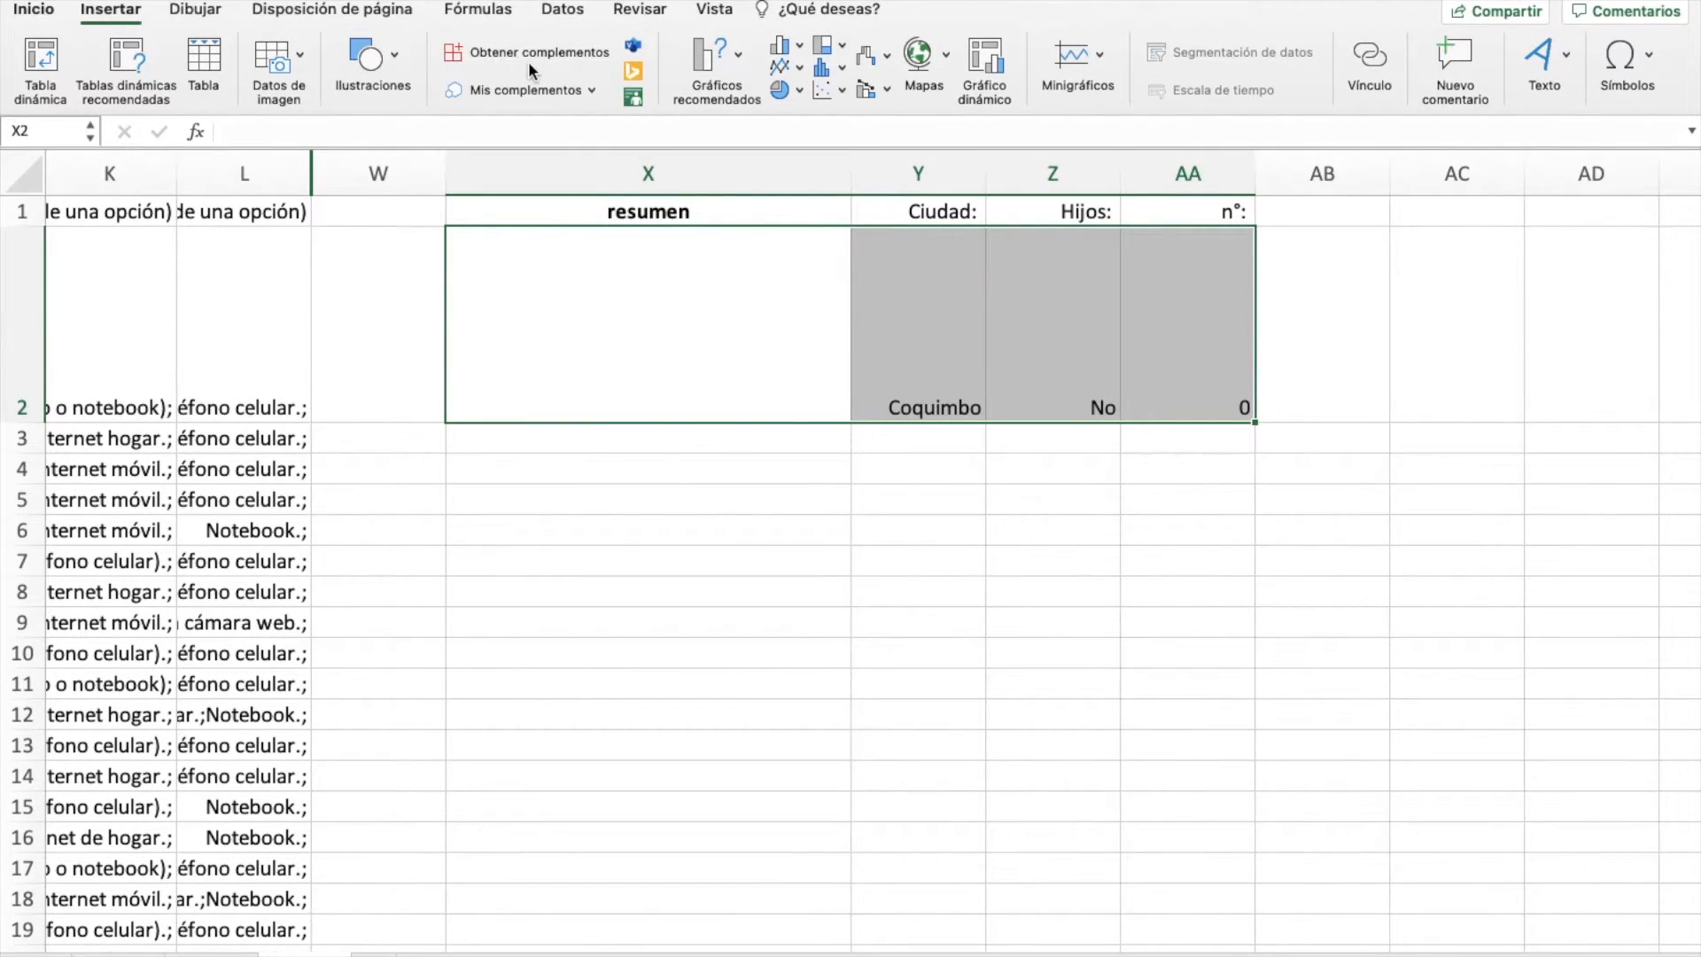
{"action": "left_click", "coordinate": [500, 52]}
{"action": "left_click", "coordinate": [500, 89]}
{"action": "left_click_drag", "start_coordinate": [666, 187], "coordinate": [1187, 181]}
{"action": "left_click", "coordinate": [502, 95]}
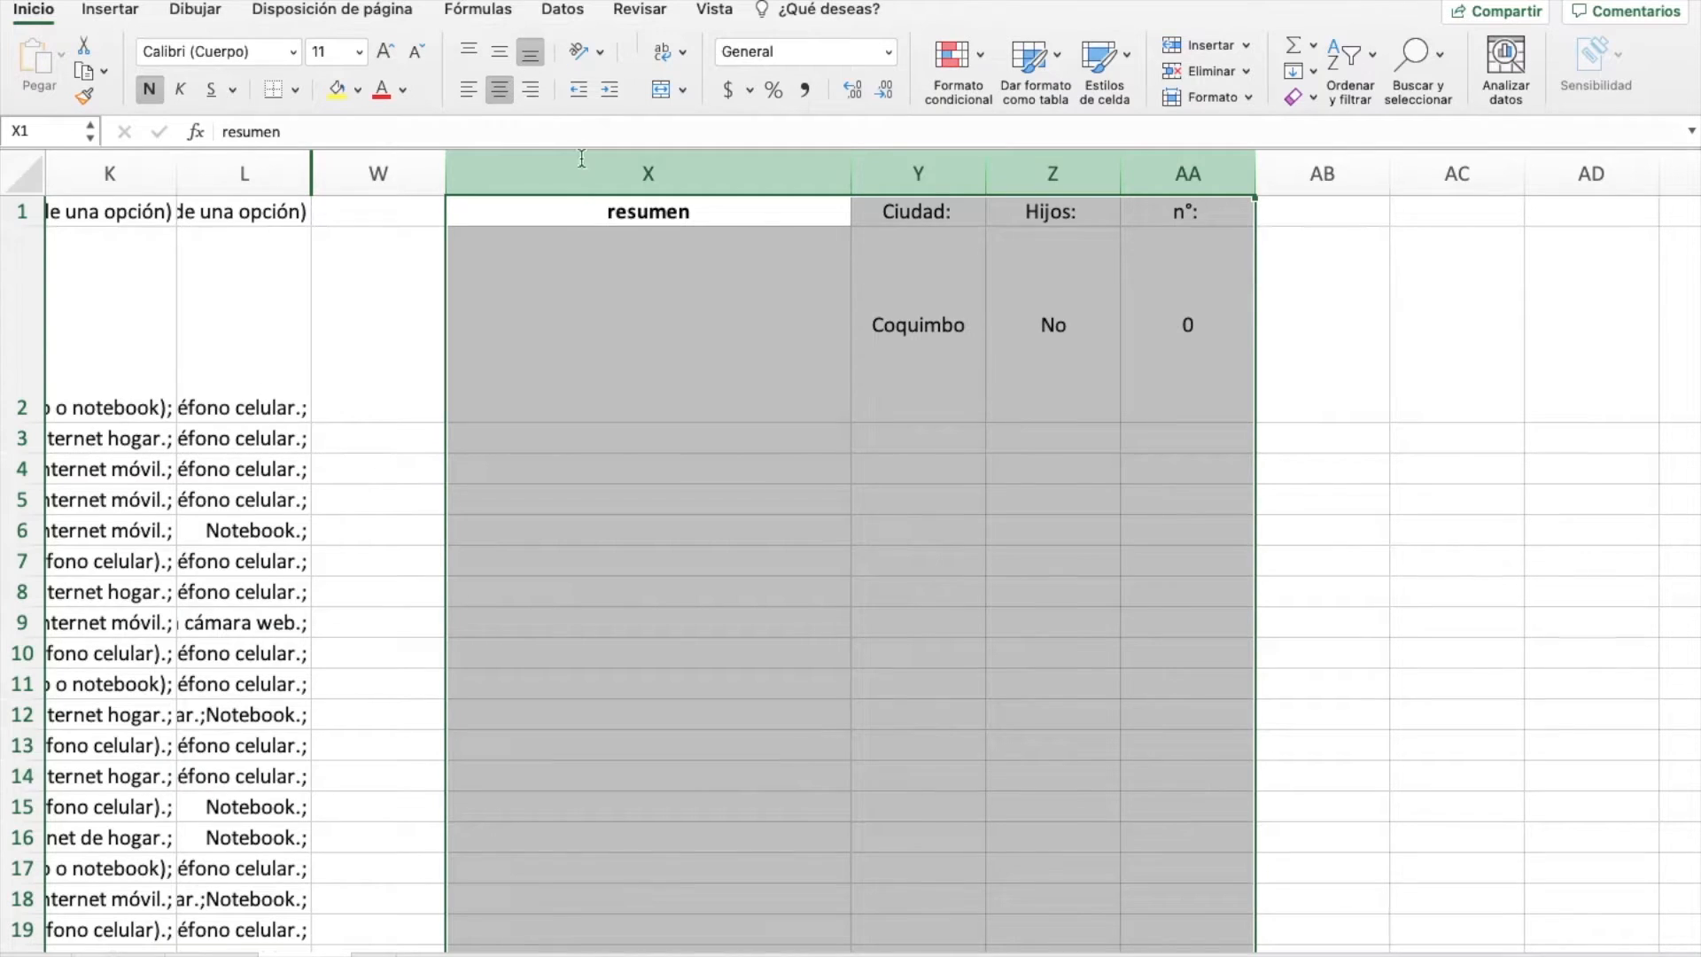
{"action": "left_click", "coordinate": [720, 288]}
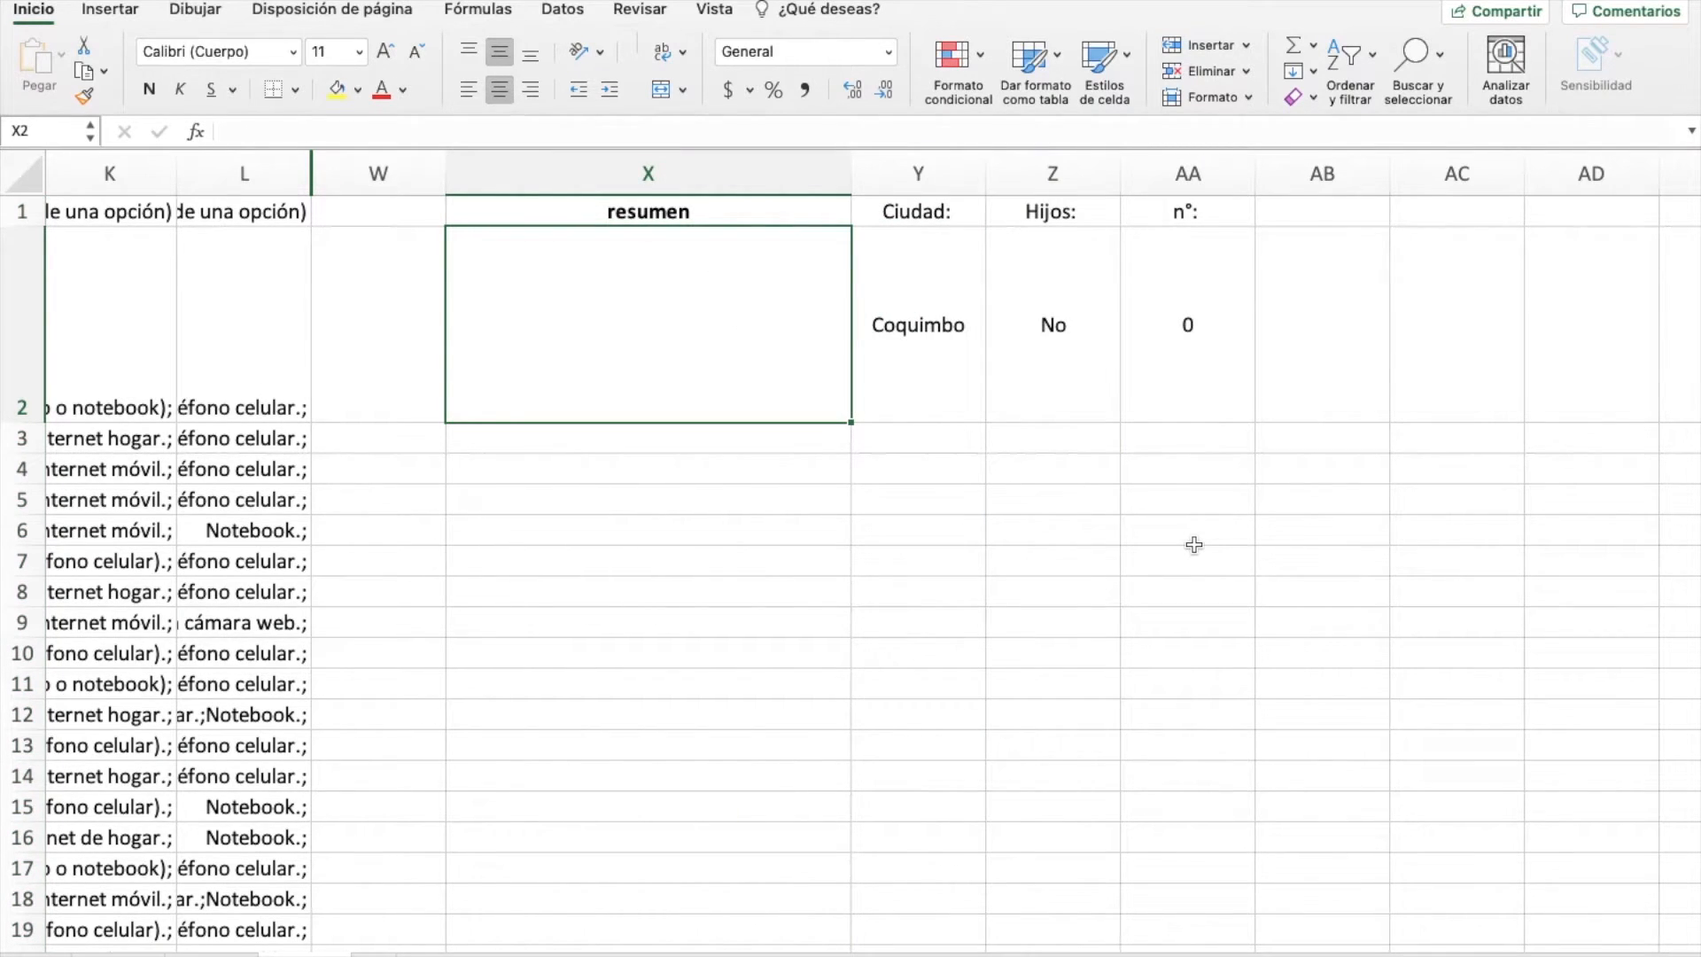
{"action": "type", "text": "="}
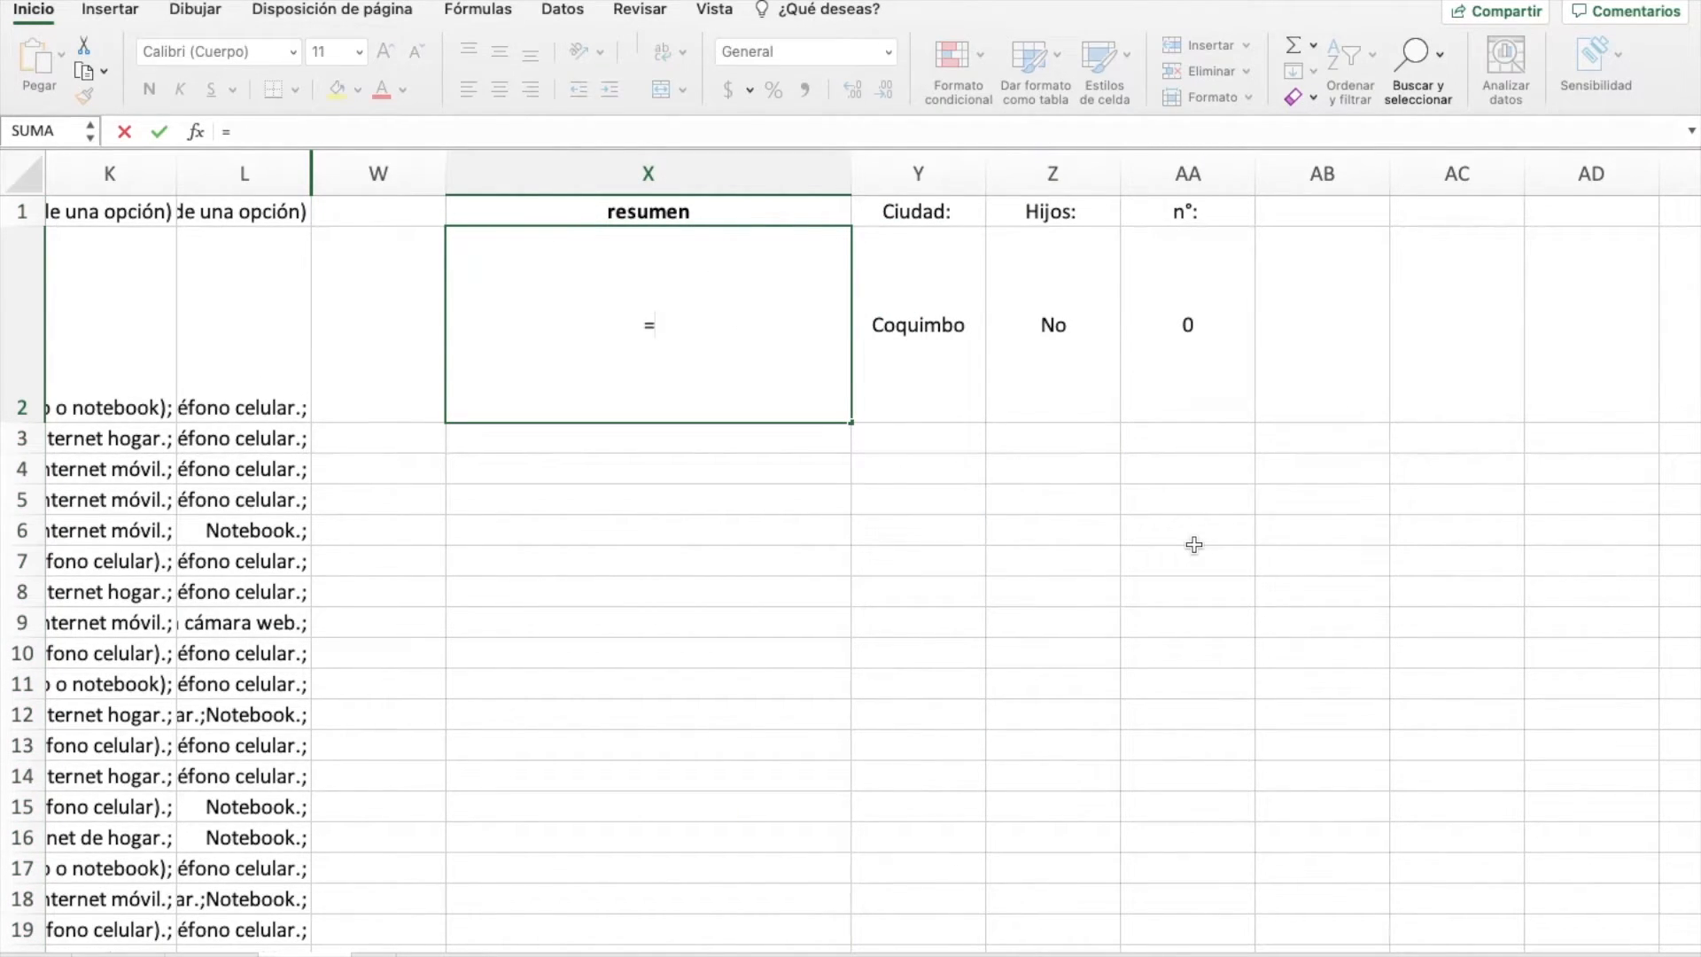
{"action": "type", "text": "concatenar("}
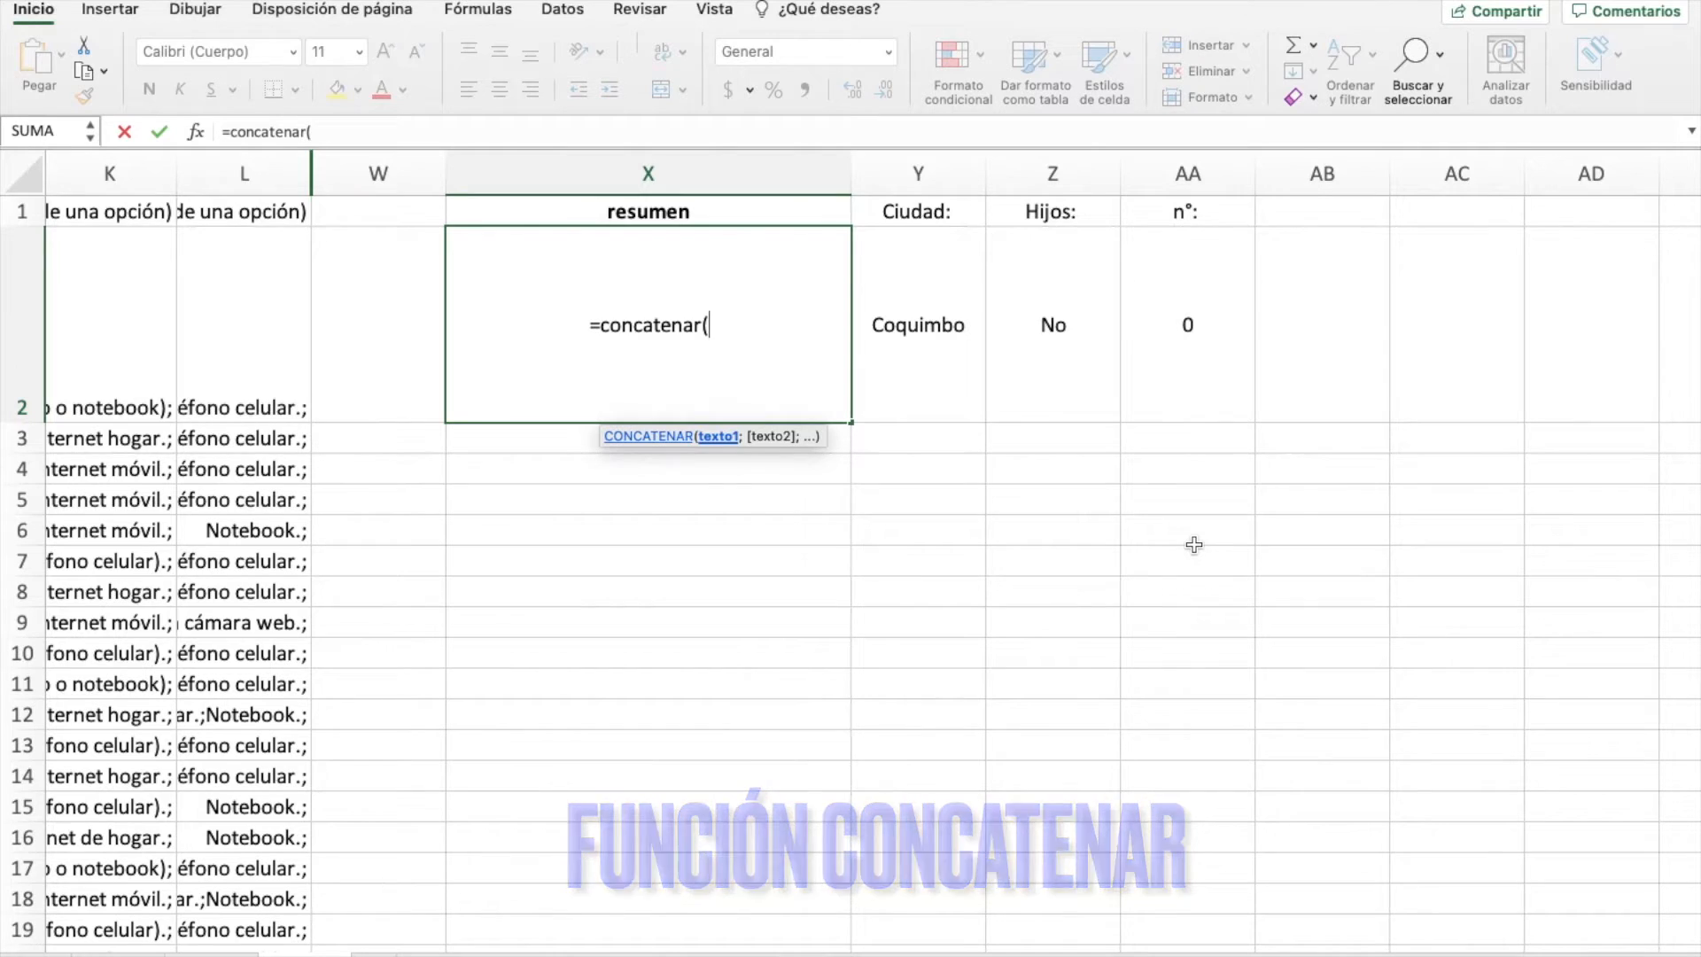
{"action": "left_click", "coordinate": [953, 217]}
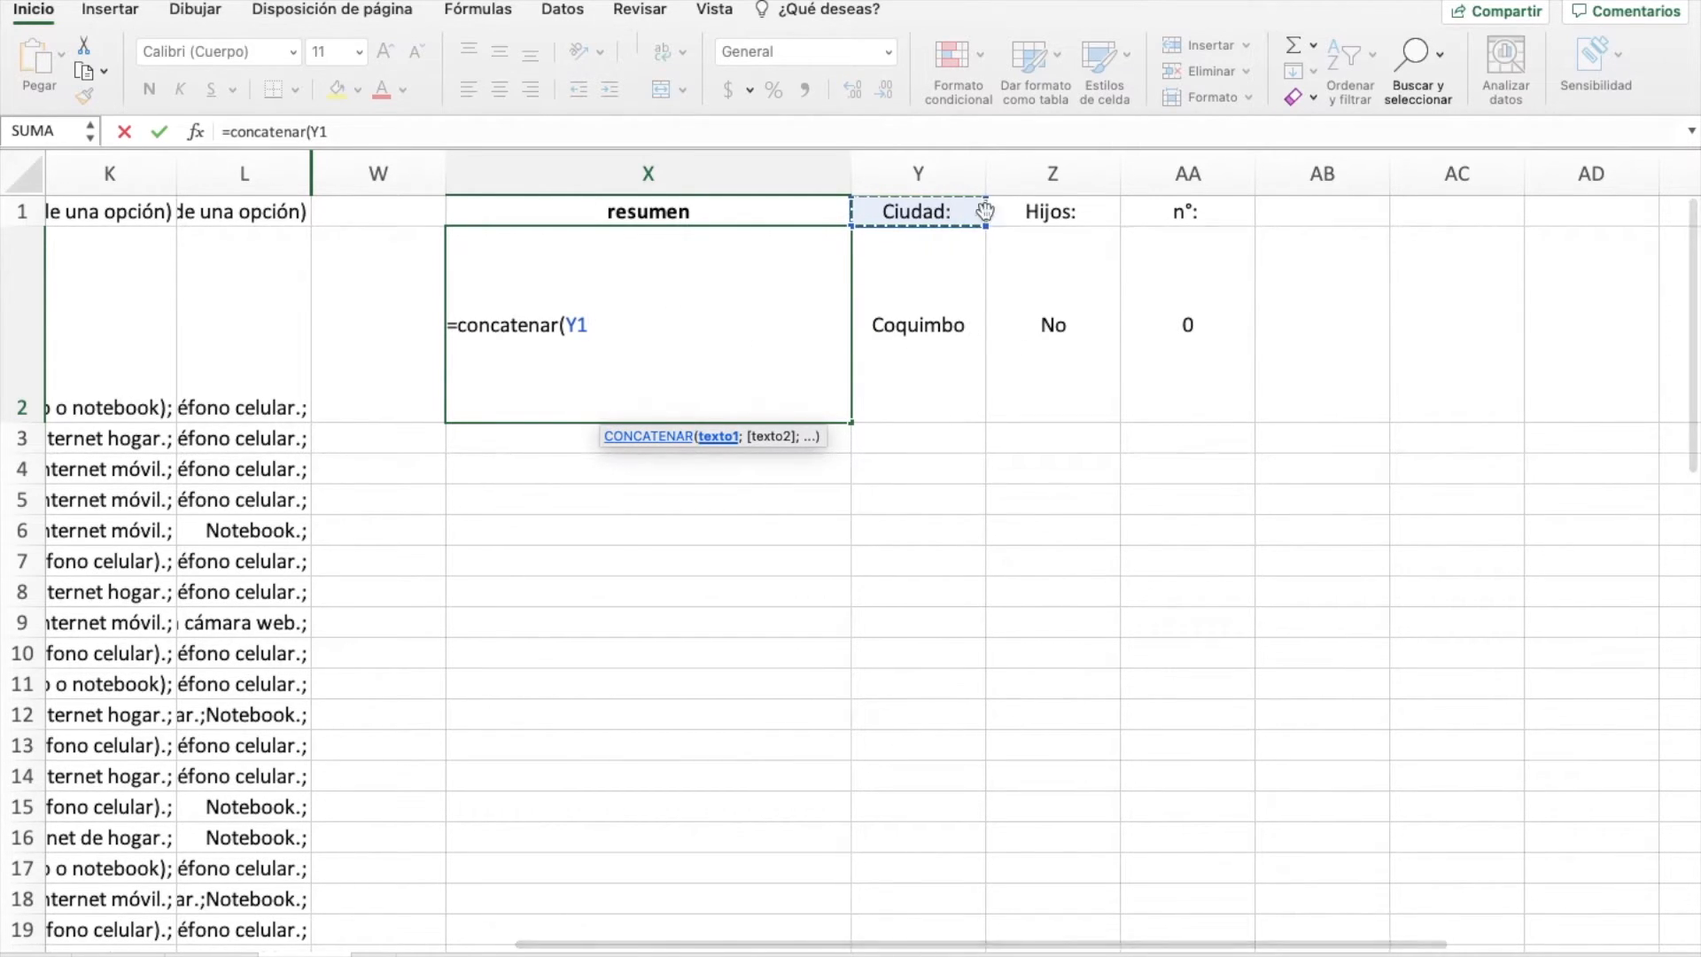
{"action": "key", "text": "Escape"}
- Make the headings in Y1 to AA1 bold and give them a yellow fill
{"action": "left_click_drag", "start_coordinate": [921, 210], "coordinate": [1152, 210]}
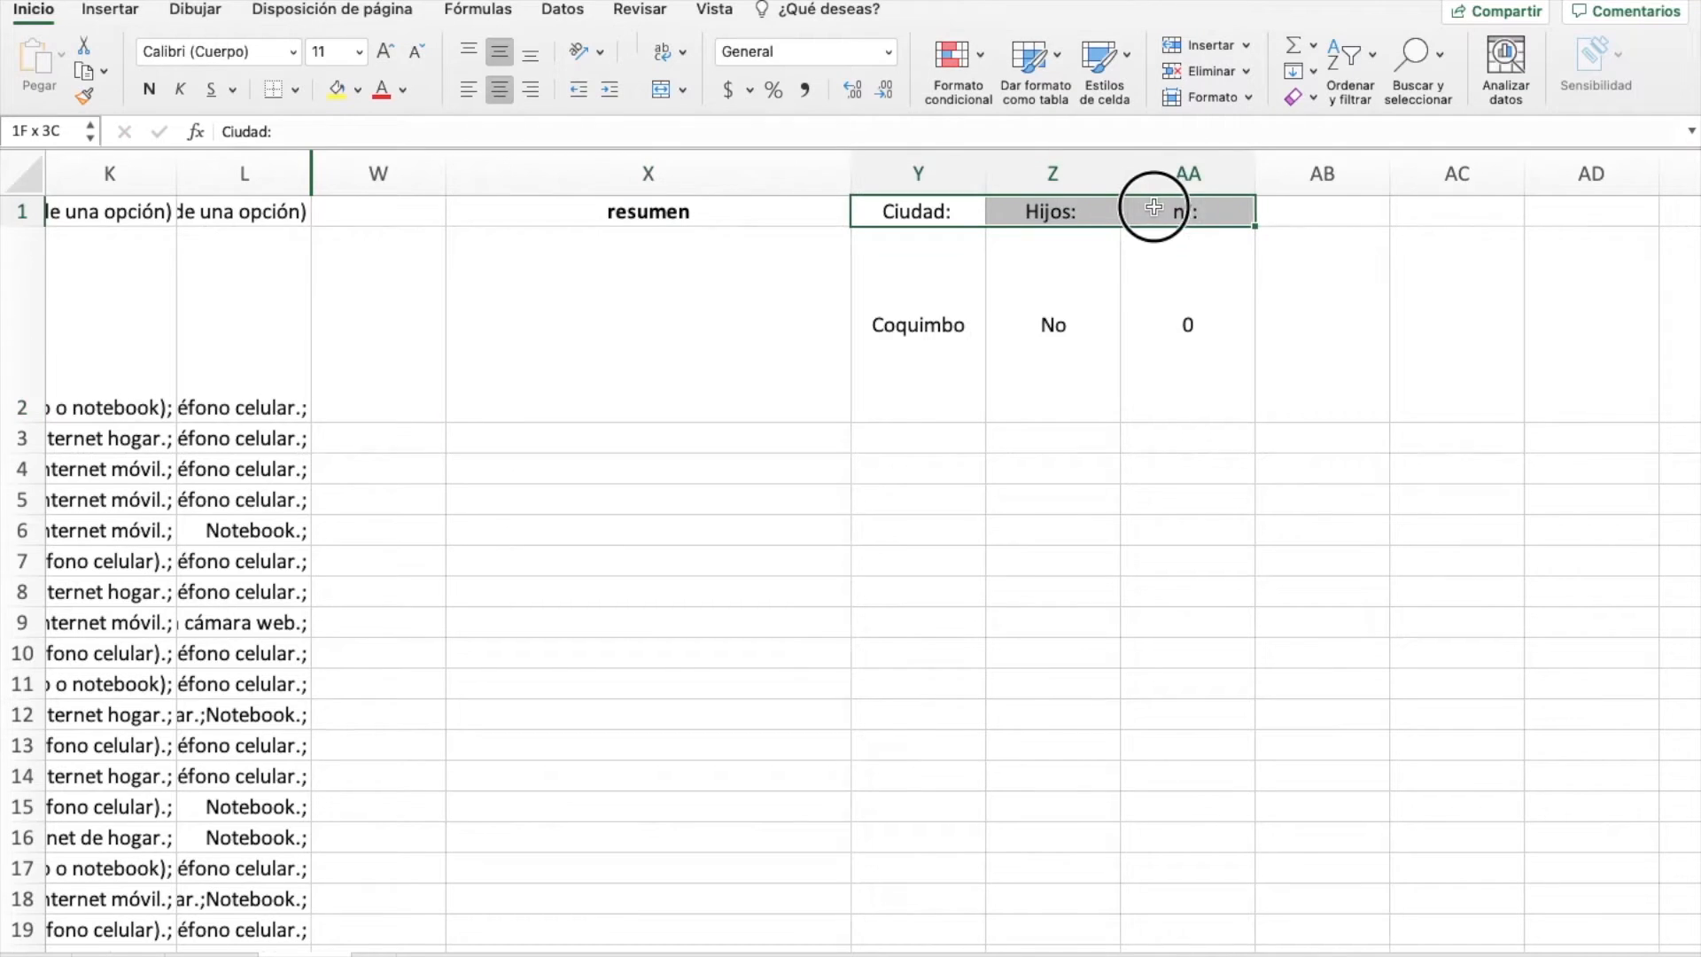
{"action": "left_click", "coordinate": [149, 88]}
- Start a CONCATENAR formula in X2 that joins the absolute heading $Y$1, the city in Y2 and the separator " ** "
{"action": "left_click", "coordinate": [731, 332]}
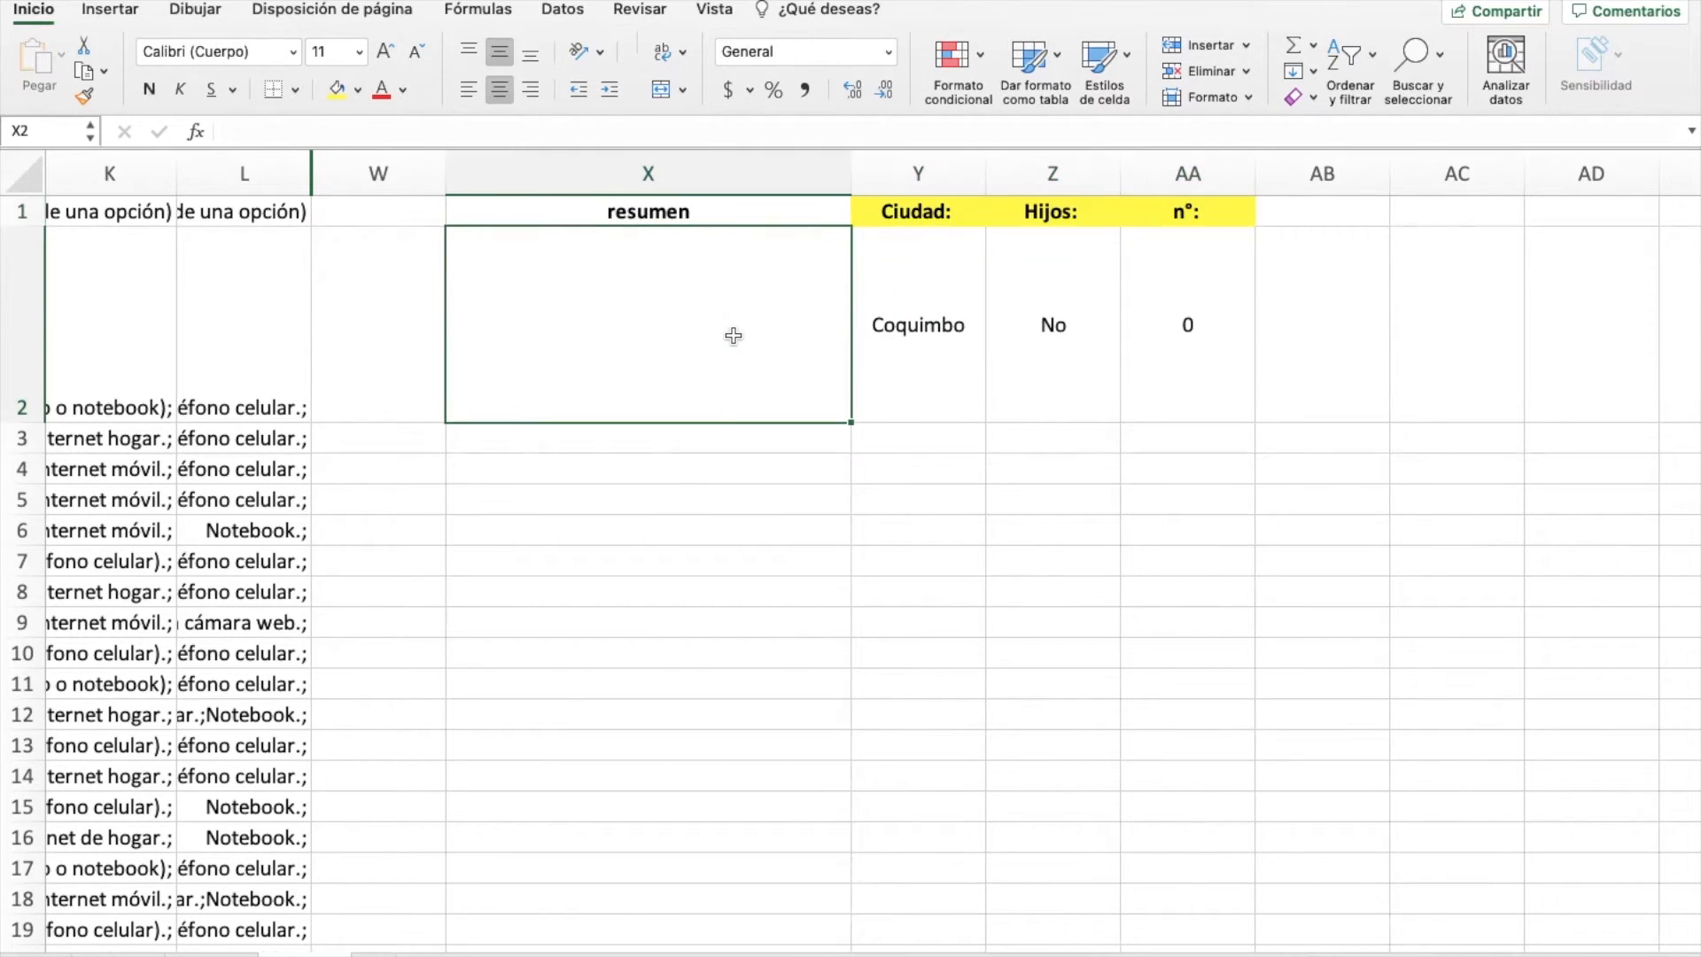
{"action": "type", "text": "=concat"}
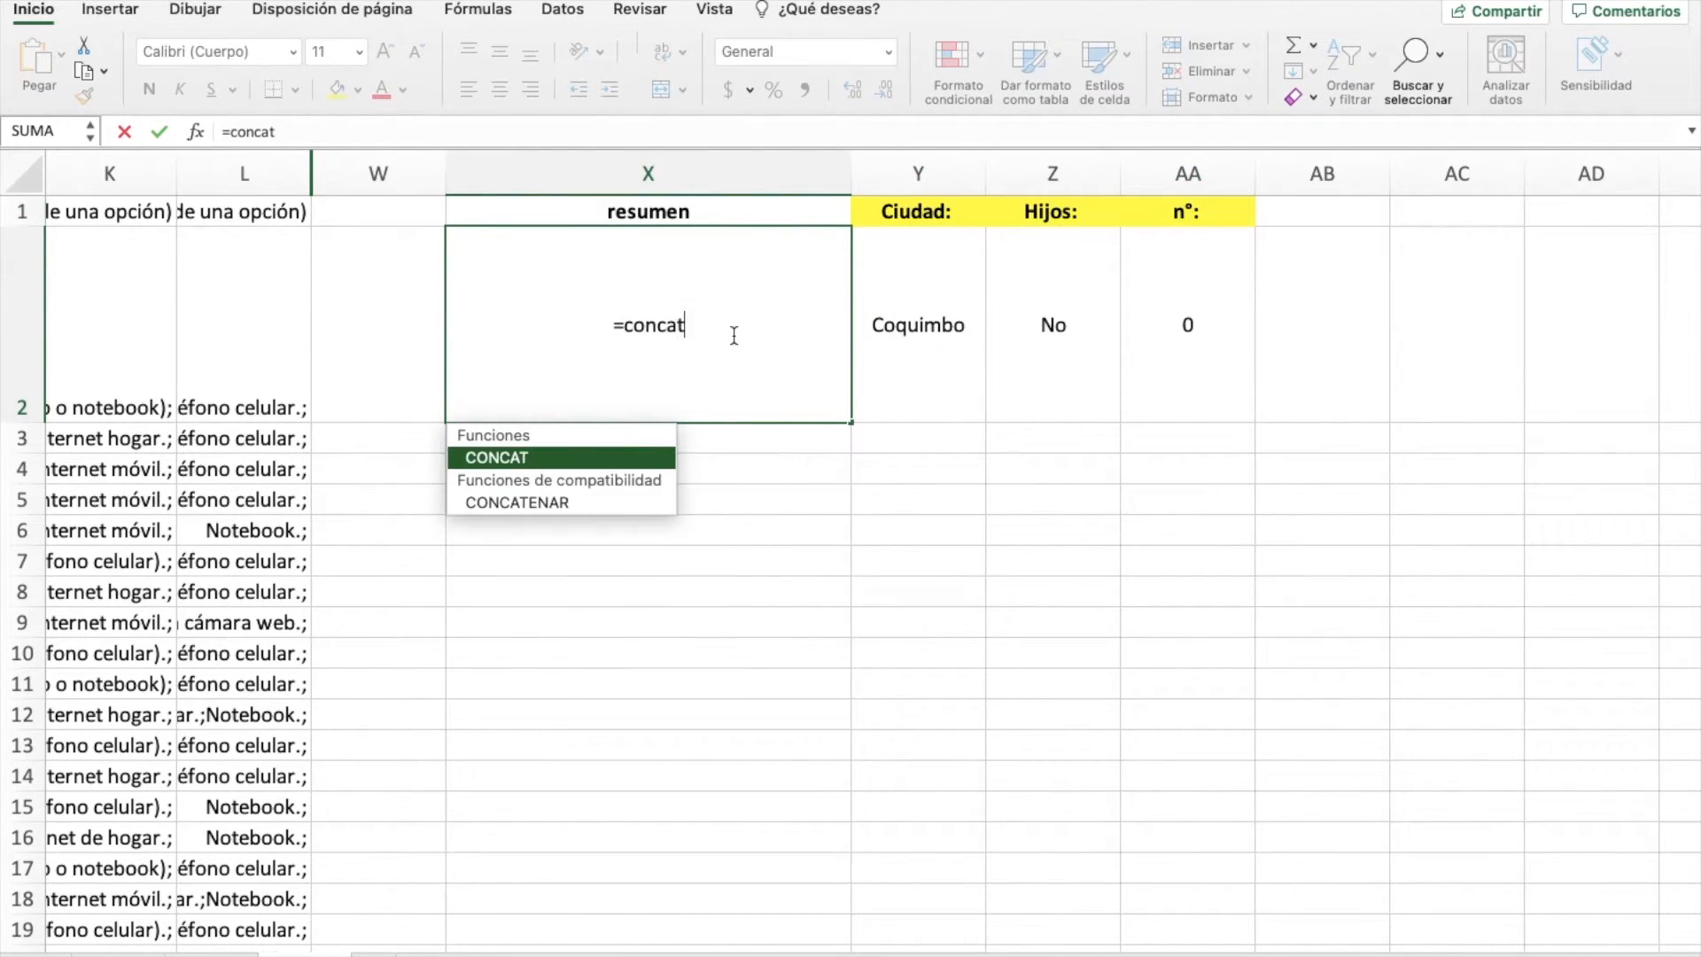
{"action": "type", "text": "enar("}
{"action": "left_click", "coordinate": [915, 211]}
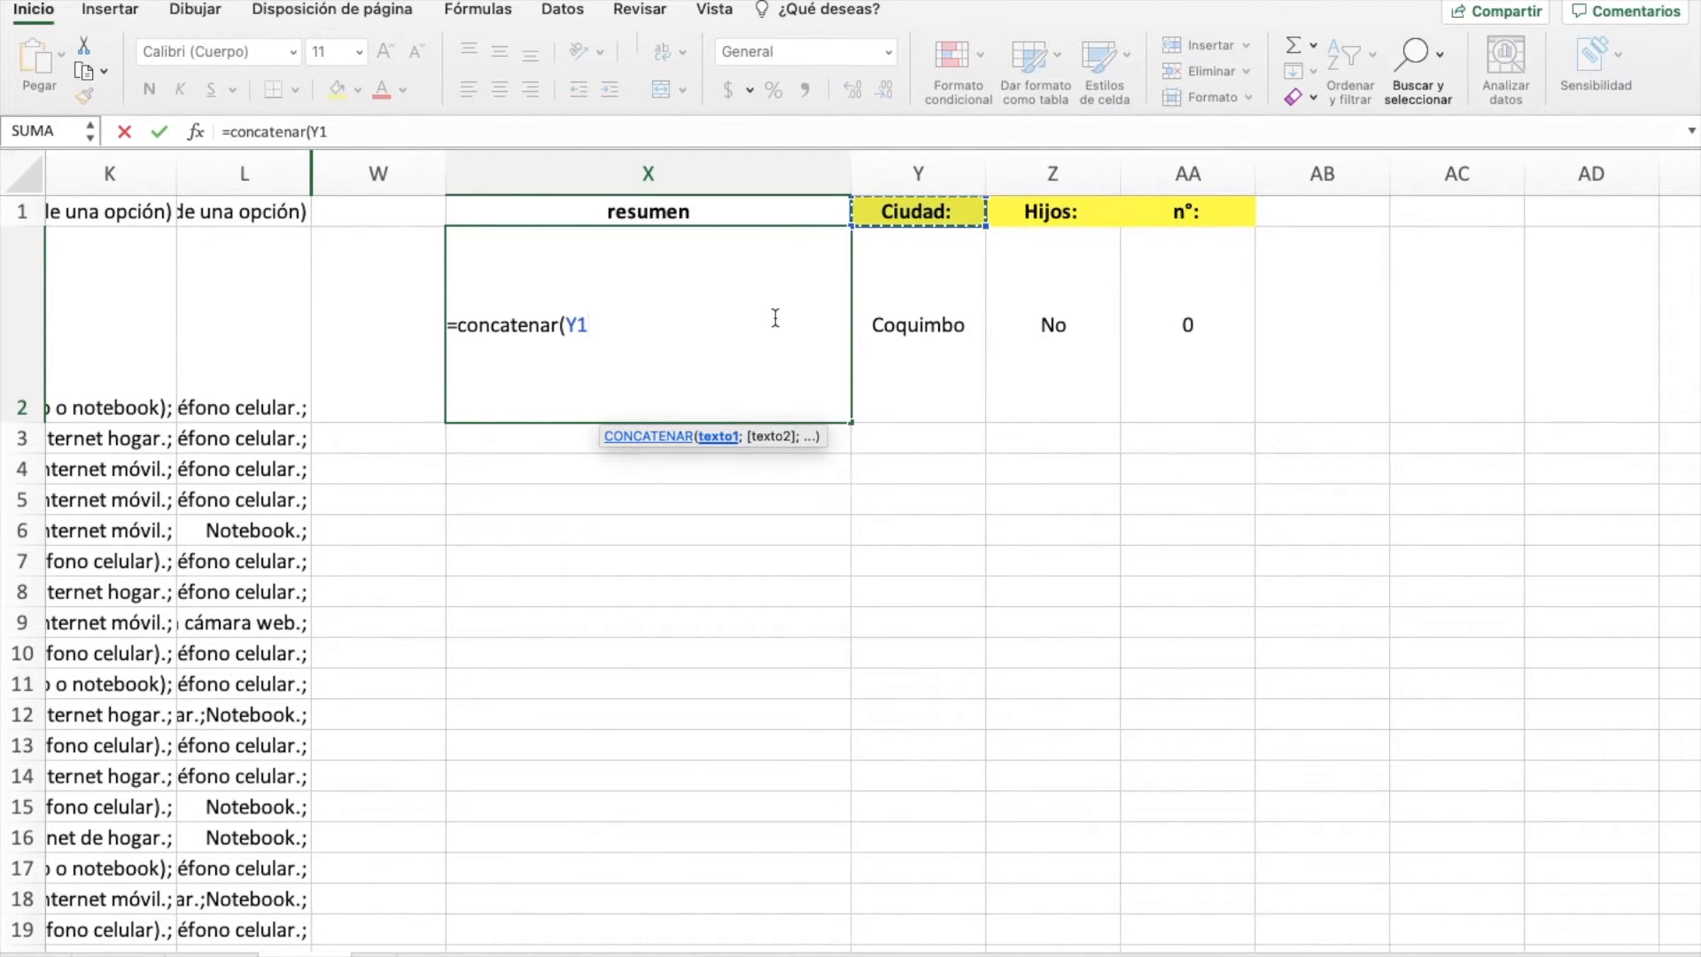
{"action": "key", "text": "super+t"}
{"action": "type", "text": ";"}
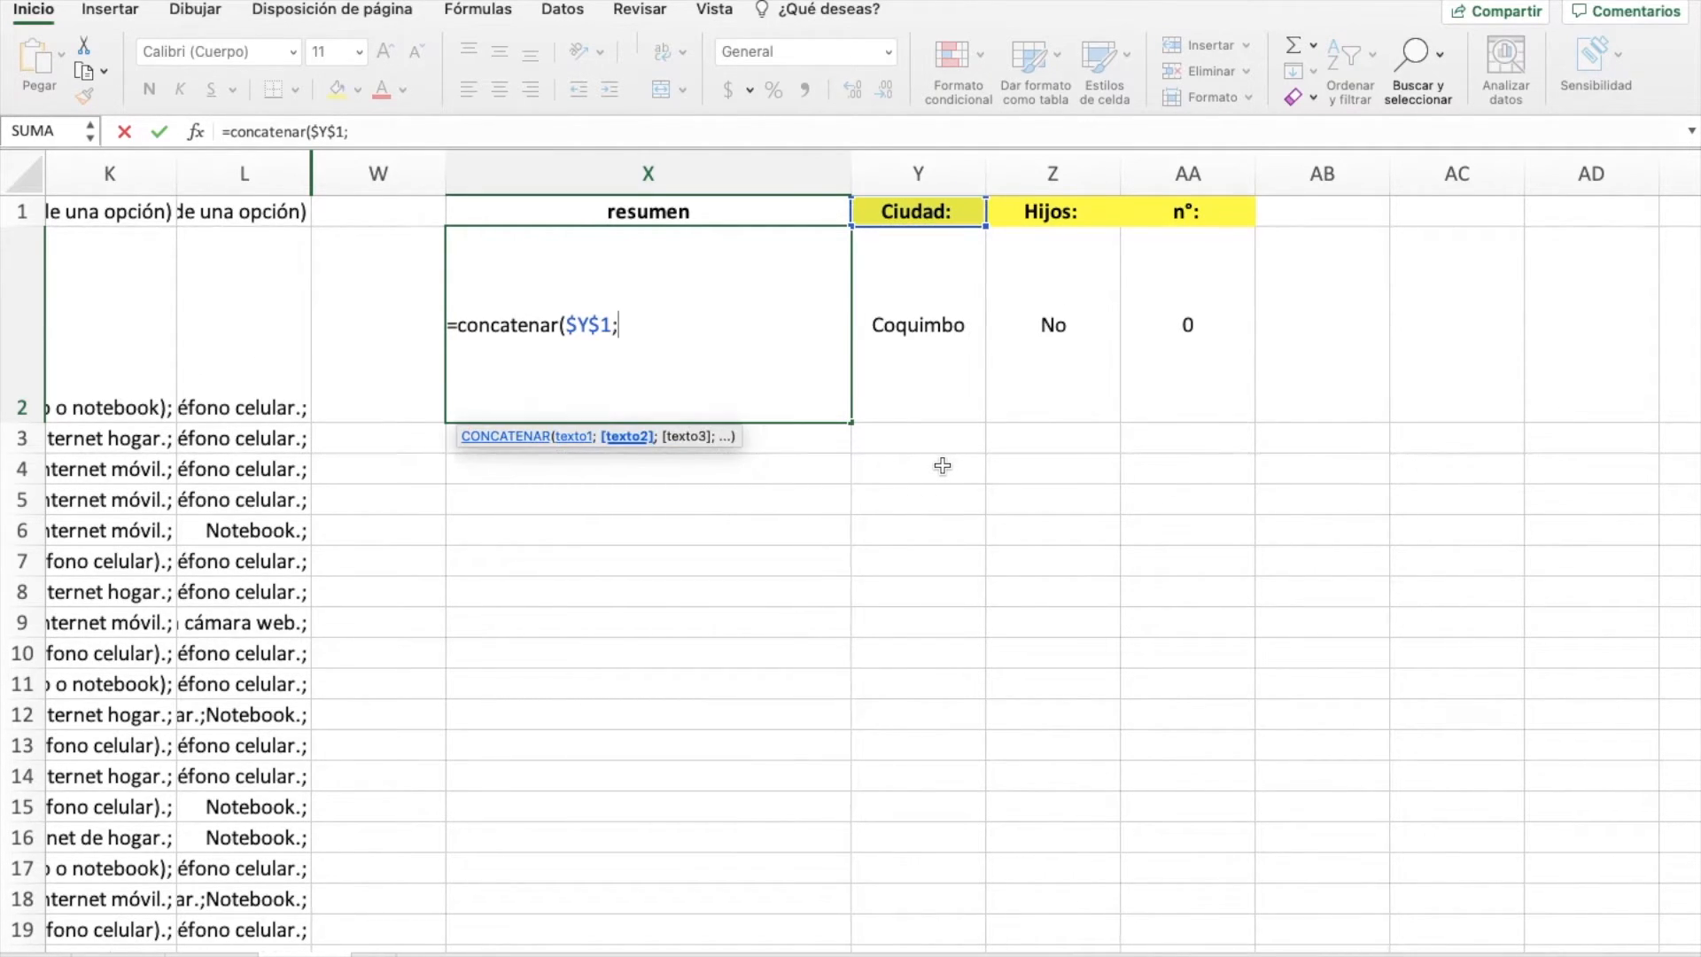
{"action": "left_click", "coordinate": [948, 335]}
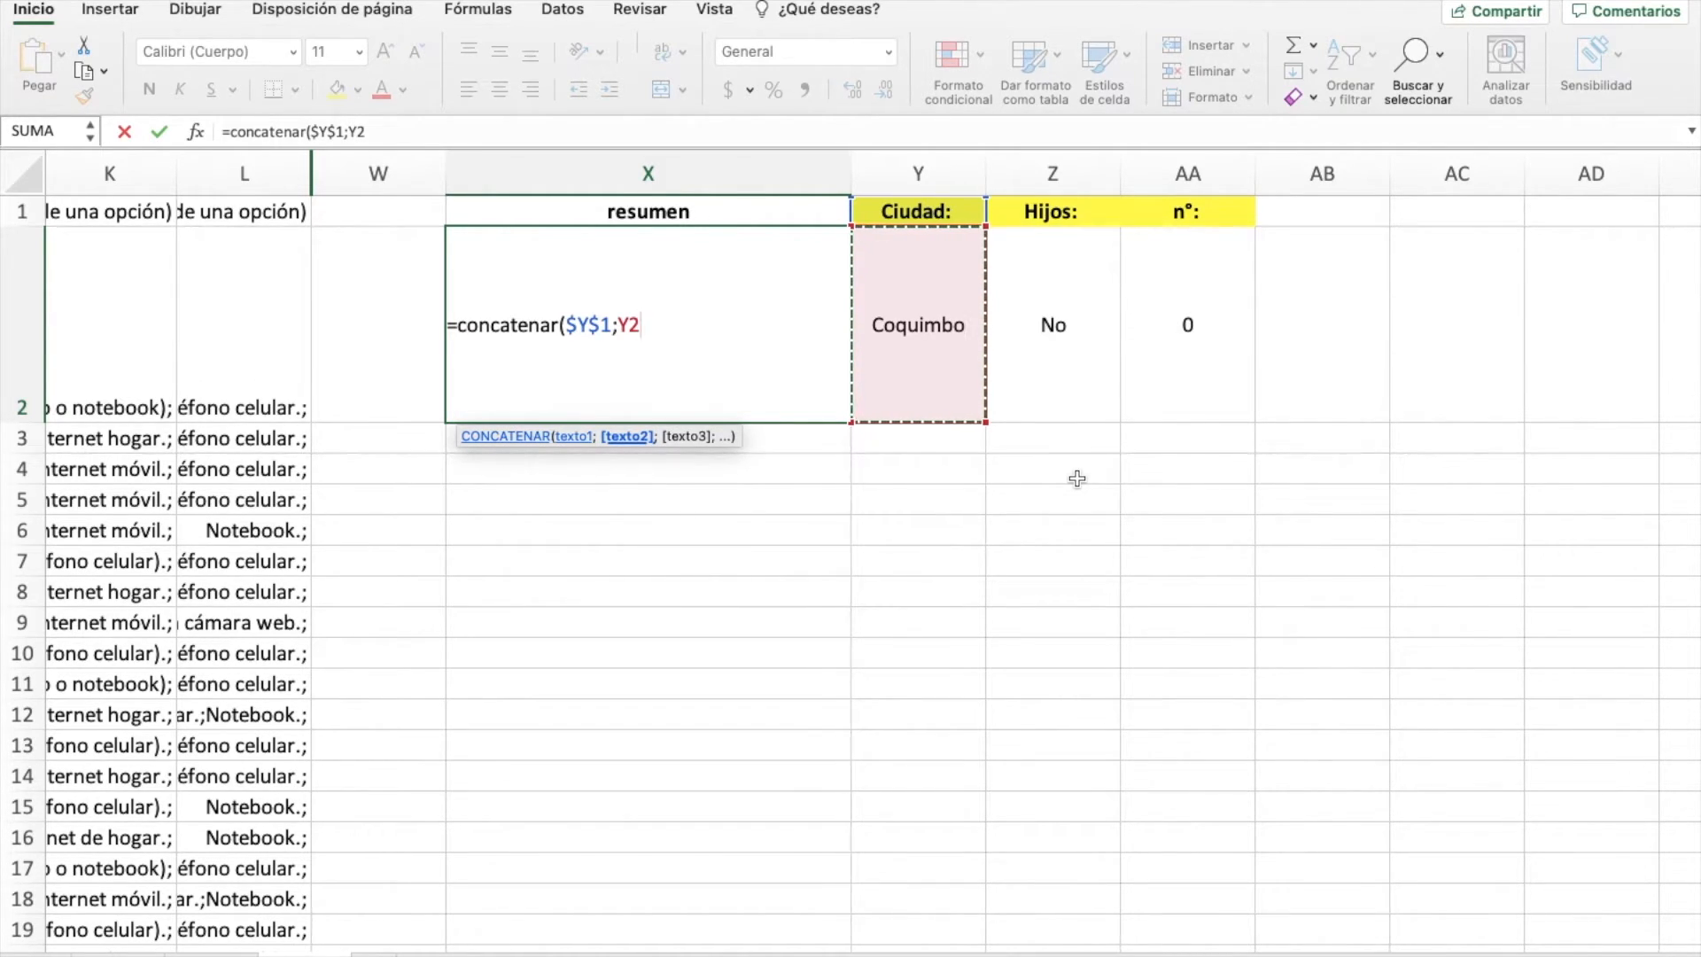
{"action": "type", "text": ";"}
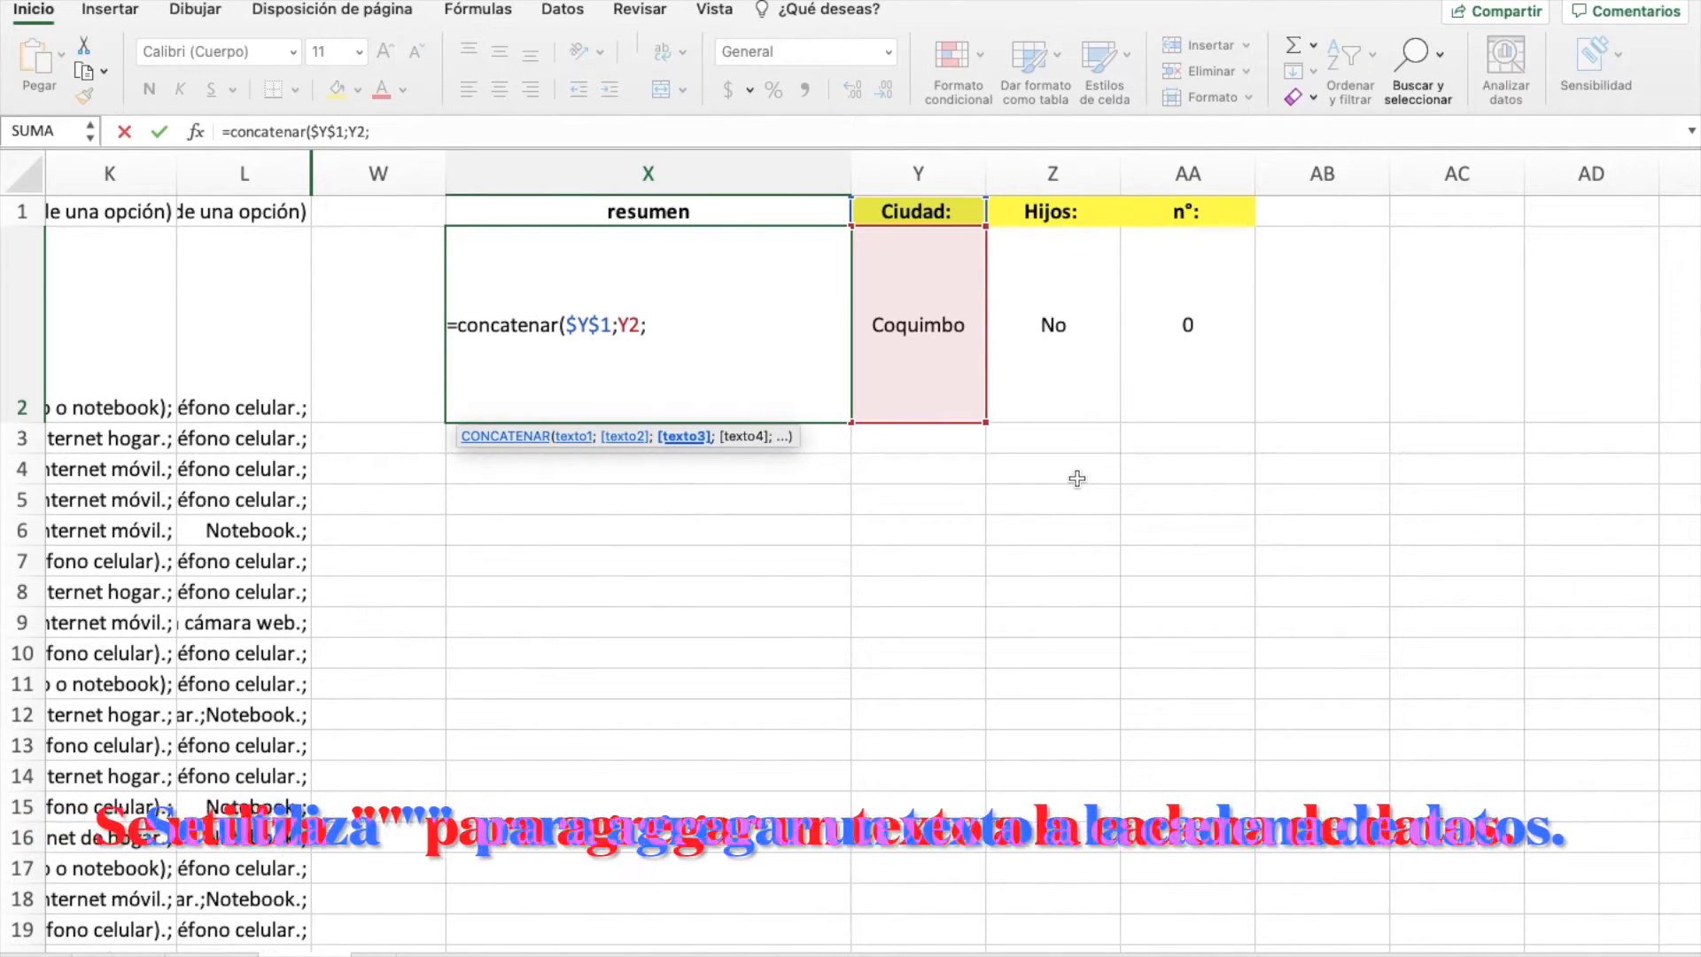
{"action": "type", "text": "\" ** \""}
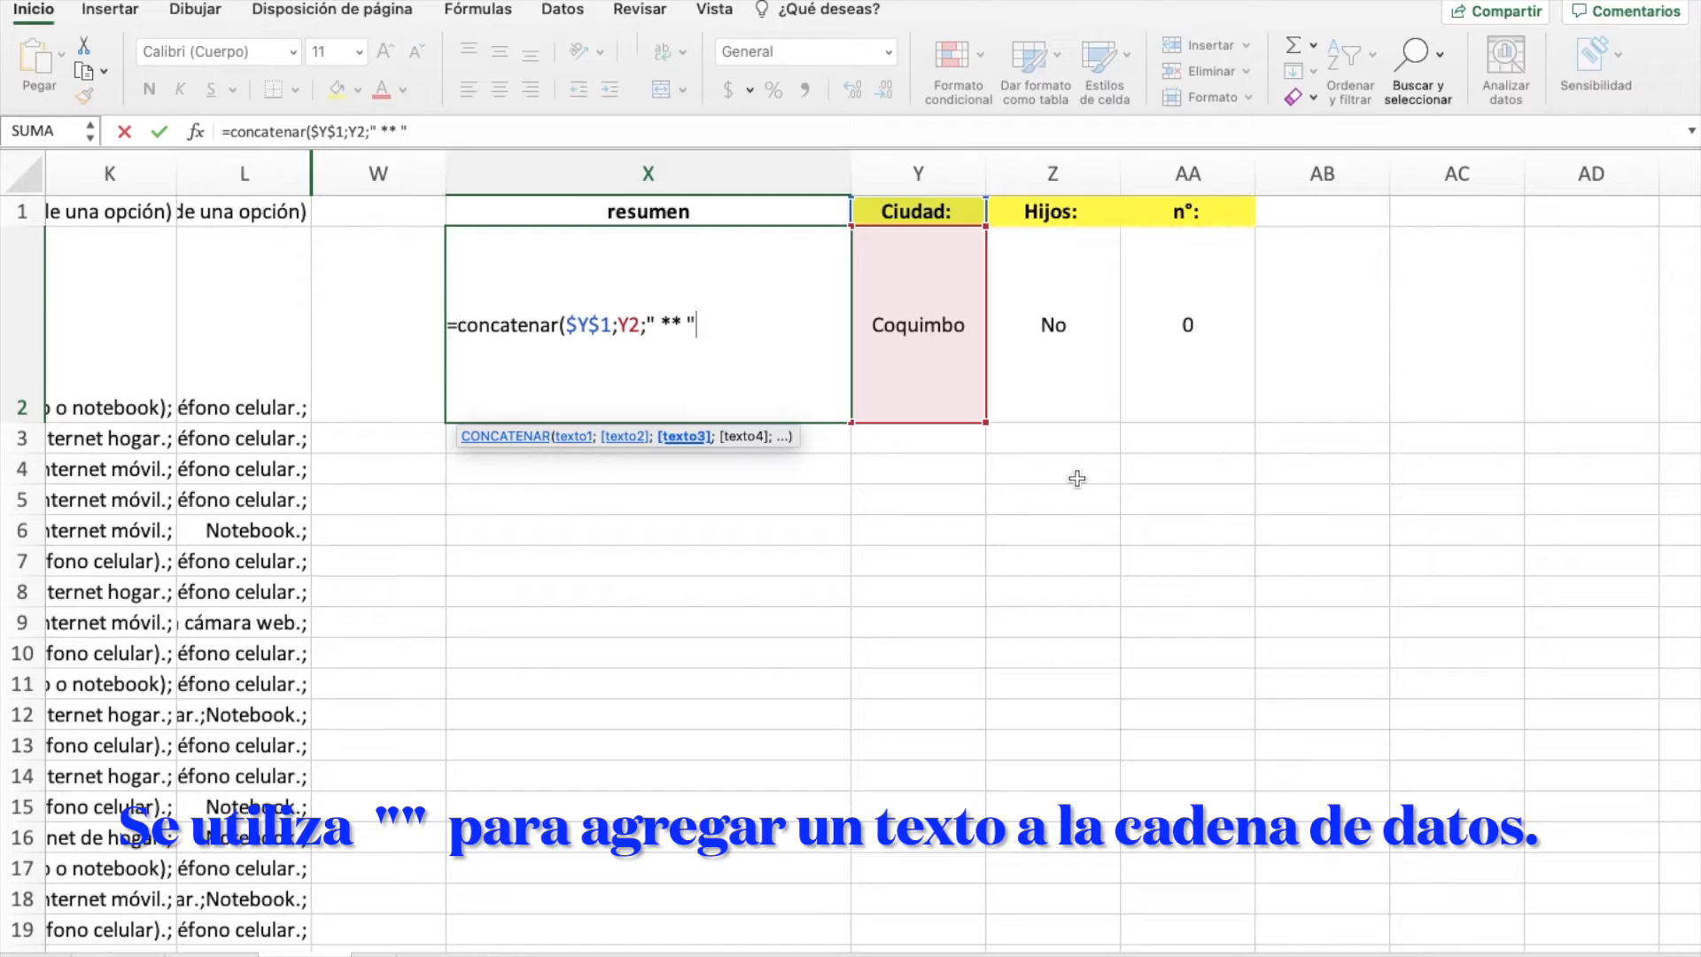
{"action": "type", "text": ";"}
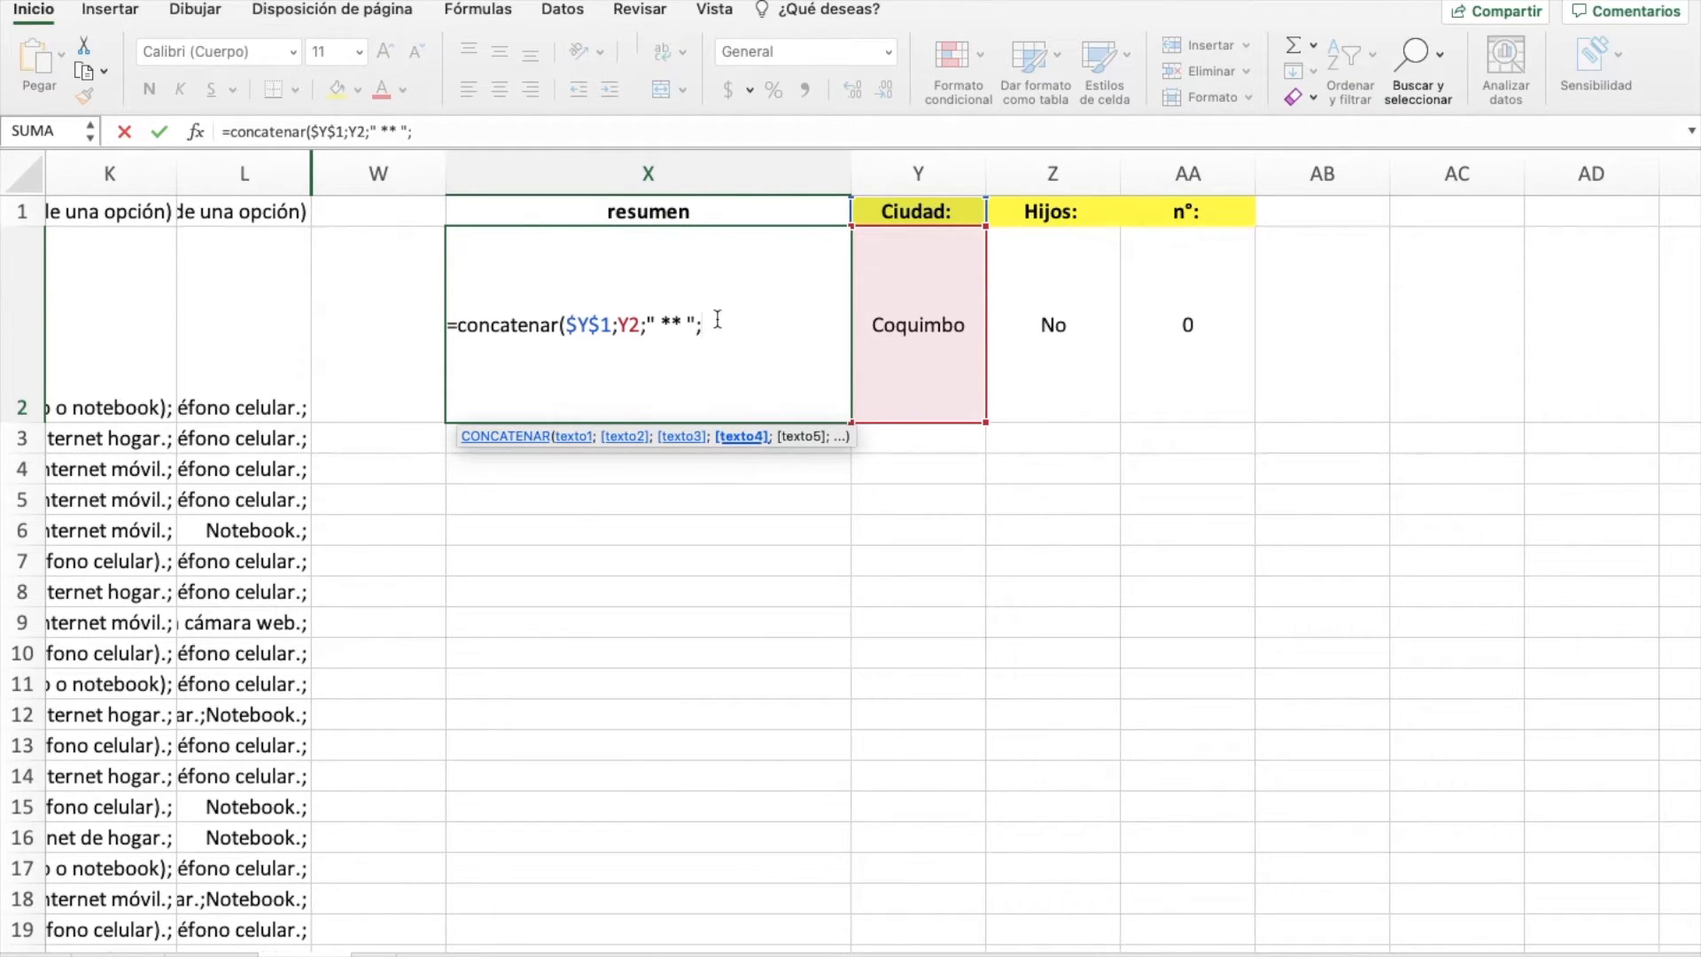
- Extend the X2 formula with the absolute heading $Z$1, the answer in Z2 and another " ** " separator
{"action": "left_click", "coordinate": [1085, 213]}
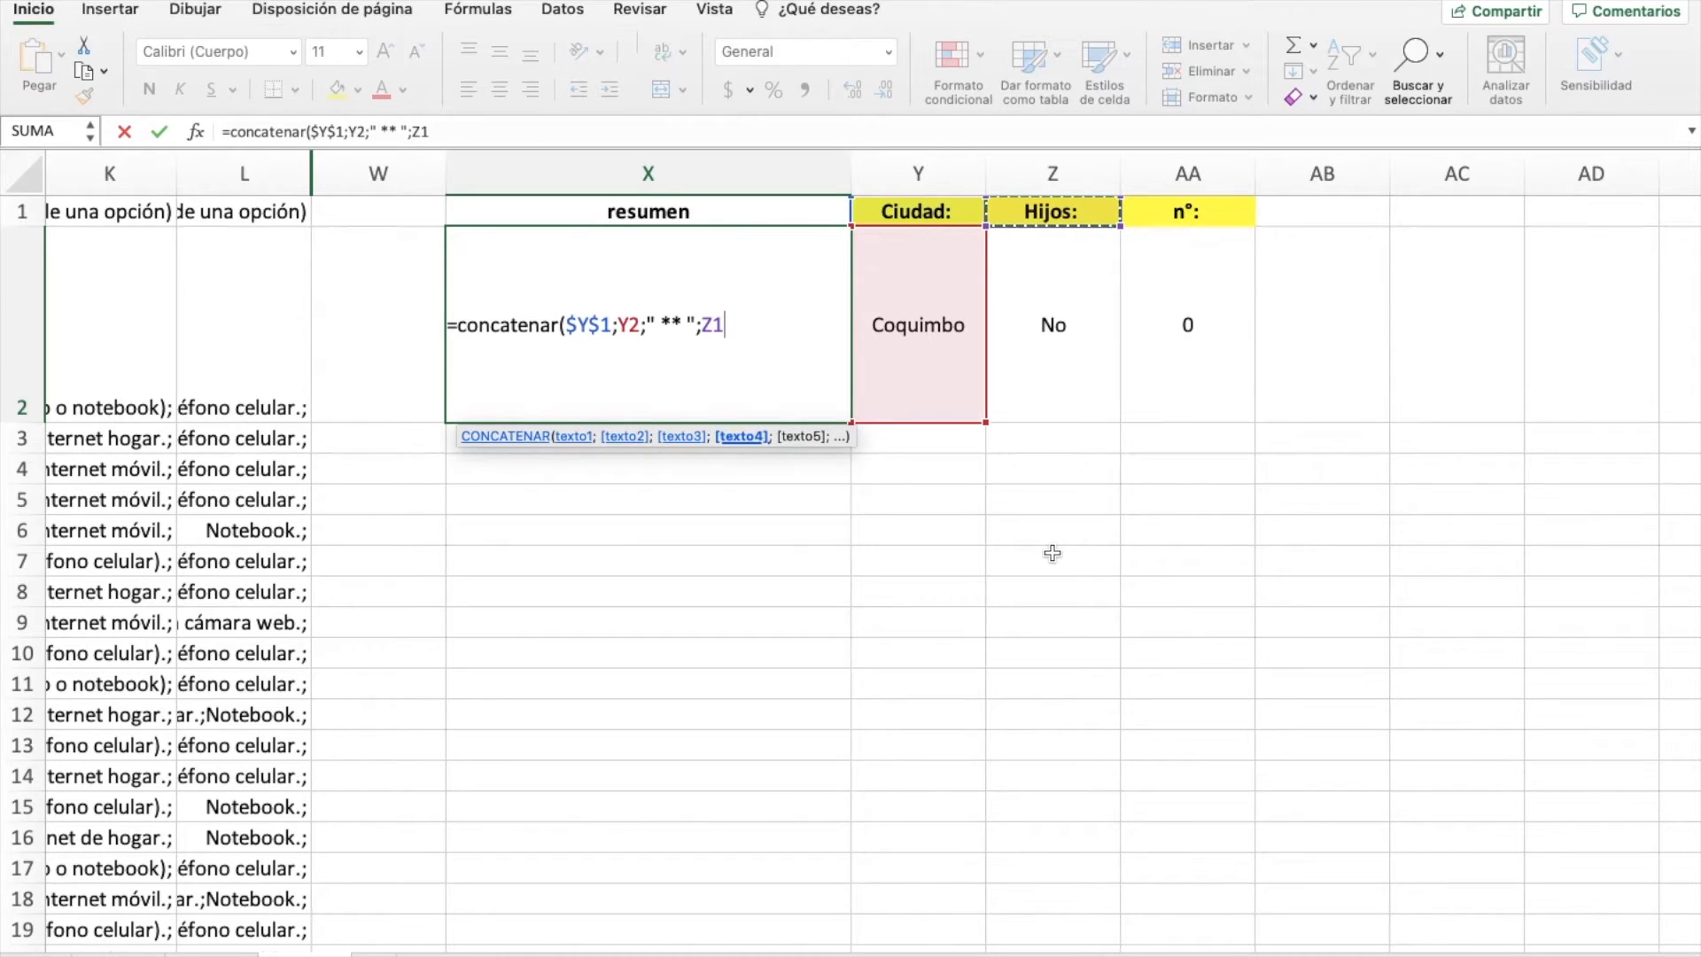
{"action": "key", "text": "F4"}
{"action": "type", "text": ";"}
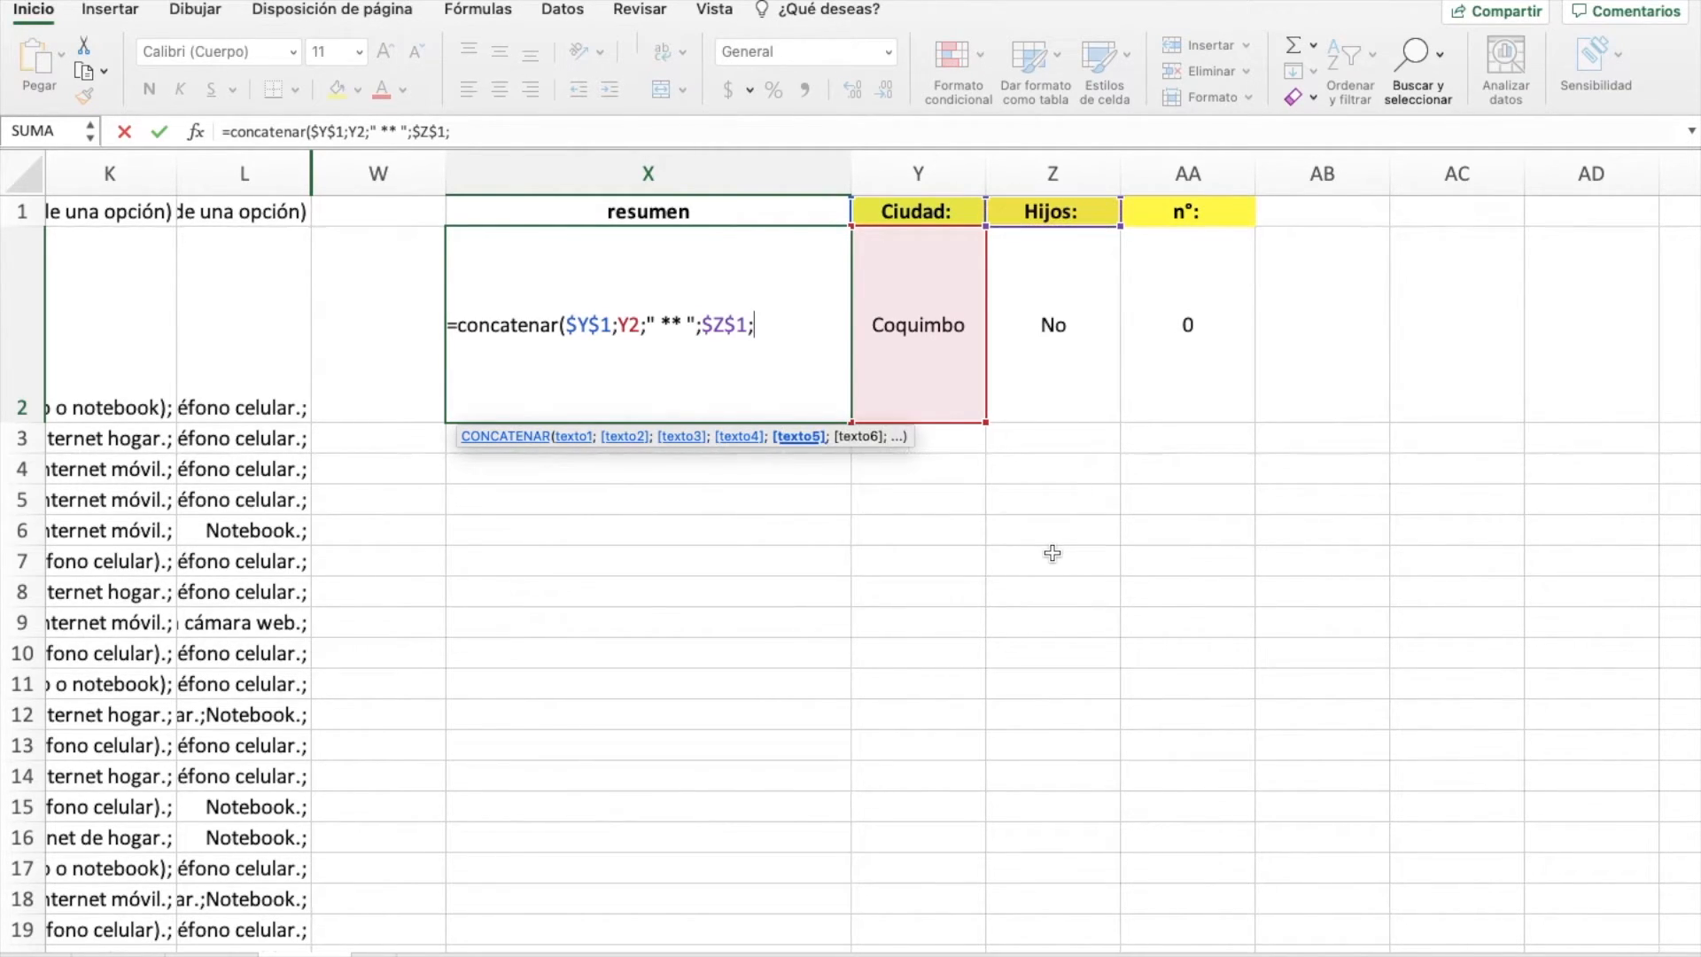
{"action": "left_click", "coordinate": [1067, 370]}
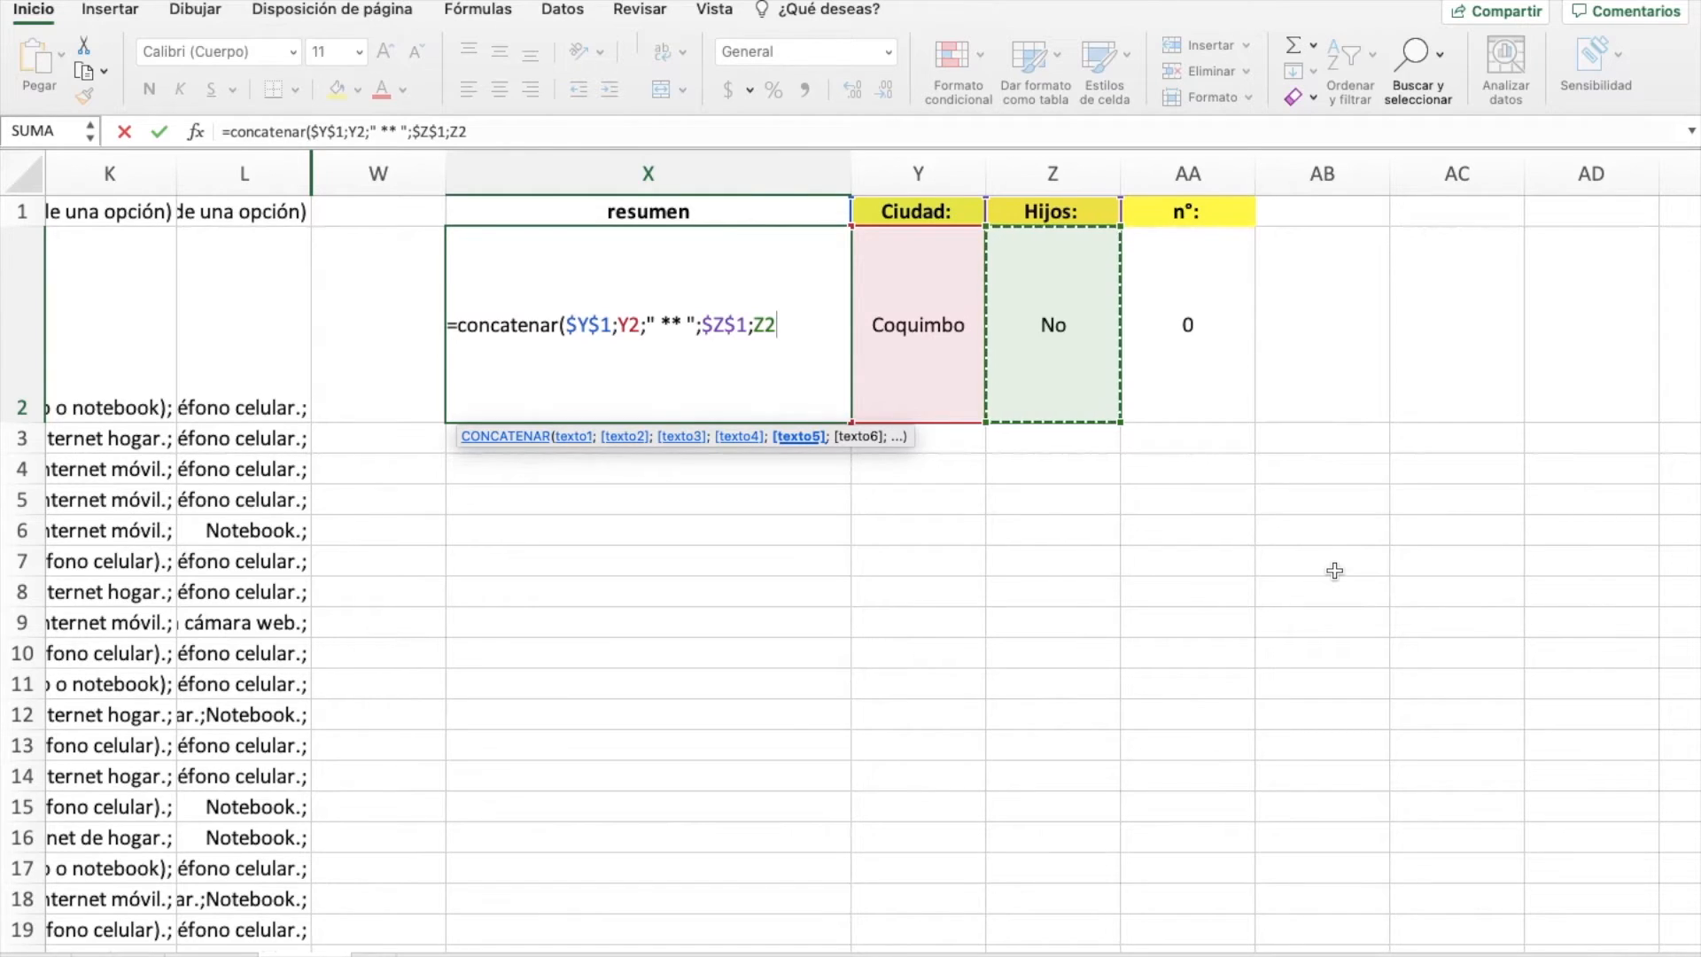
{"action": "type", "text": ";\" **\""}
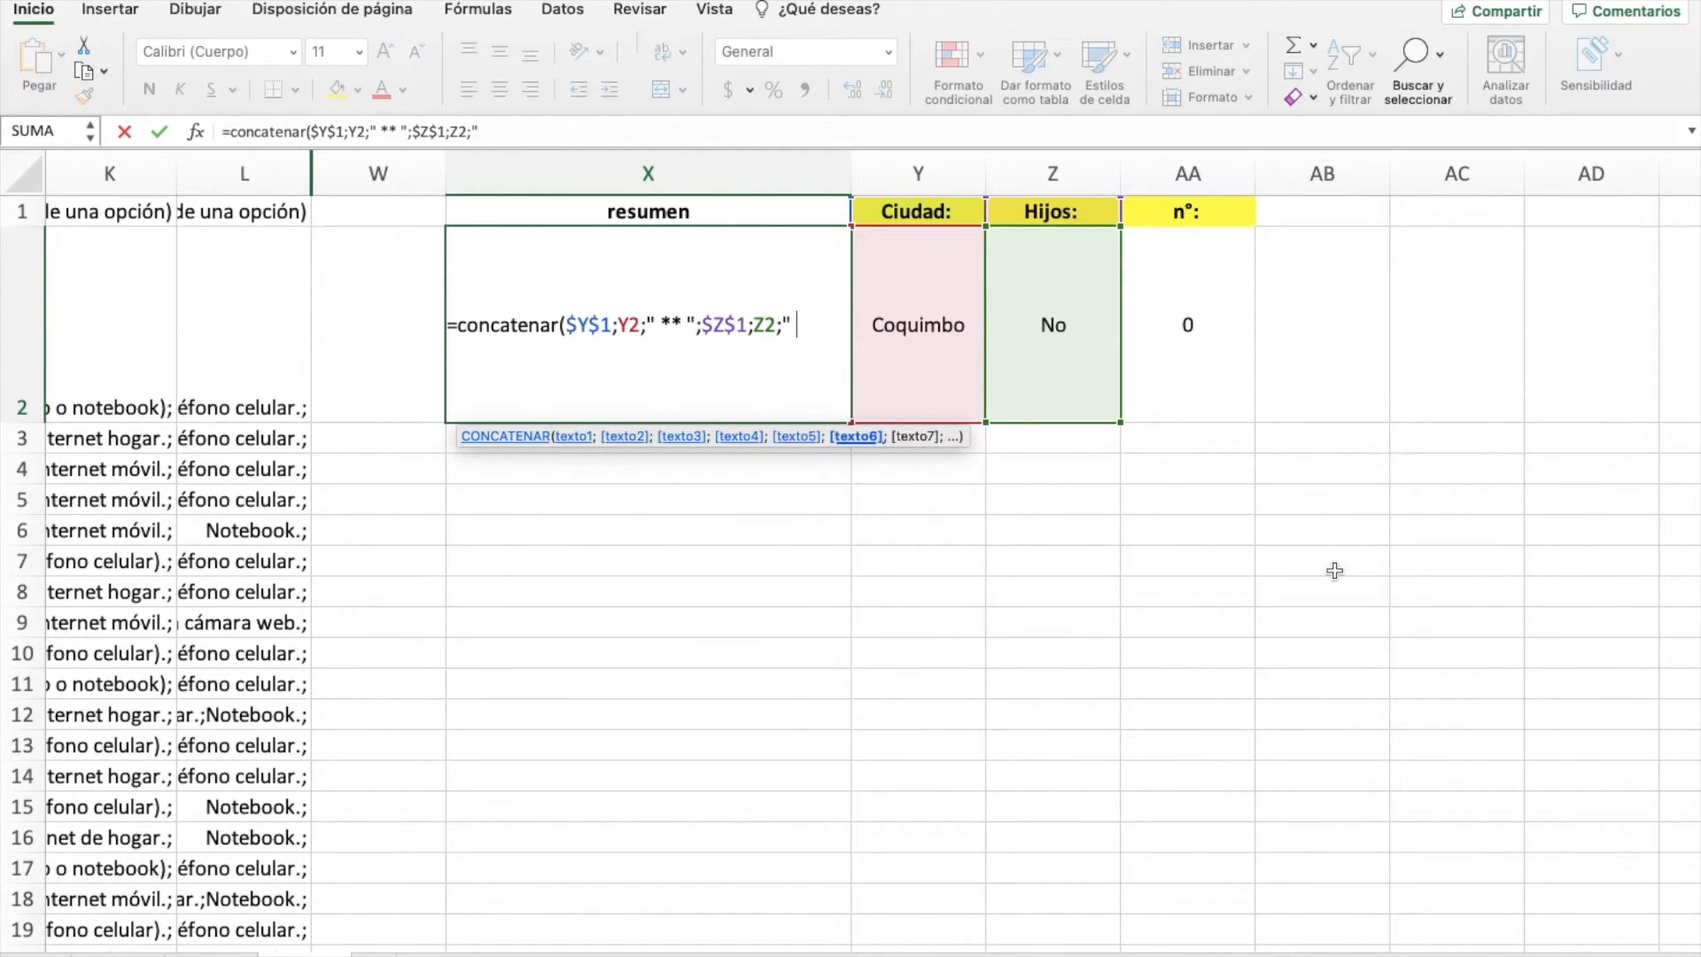
{"action": "key", "text": "BackSpace"}
{"action": "type", "text": "\";"}
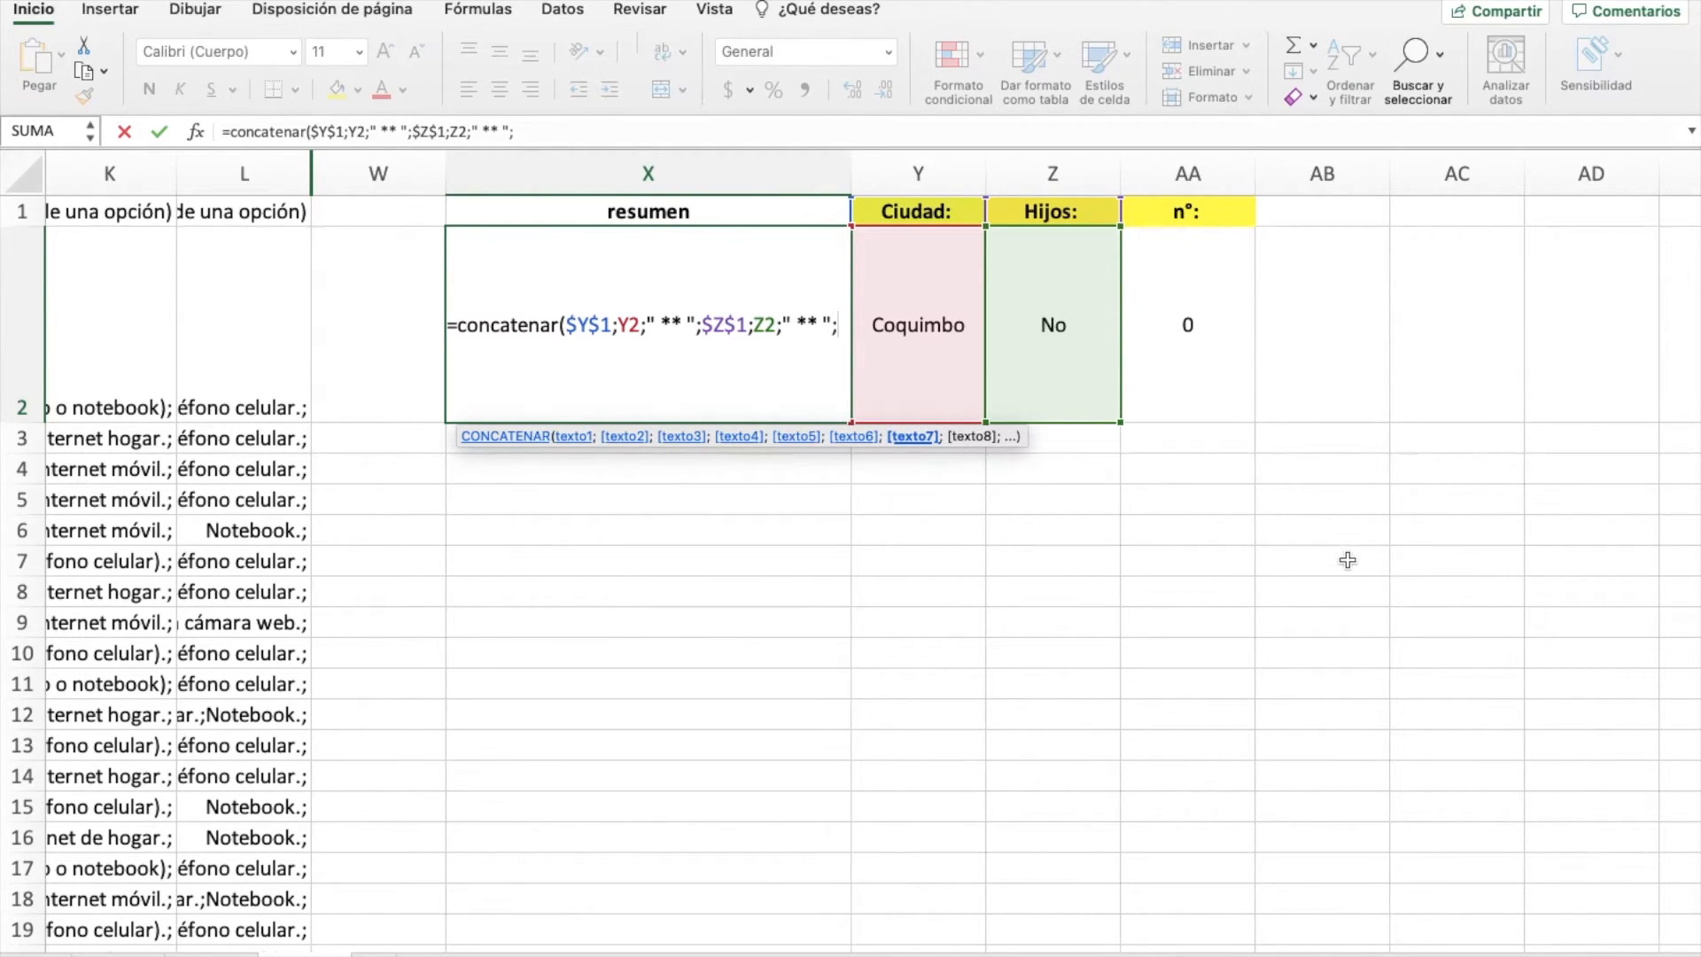
- Complete the X2 formula with the absolute heading $AA$1 and the value in AA2, and enter it
{"action": "left_click", "coordinate": [1213, 214]}
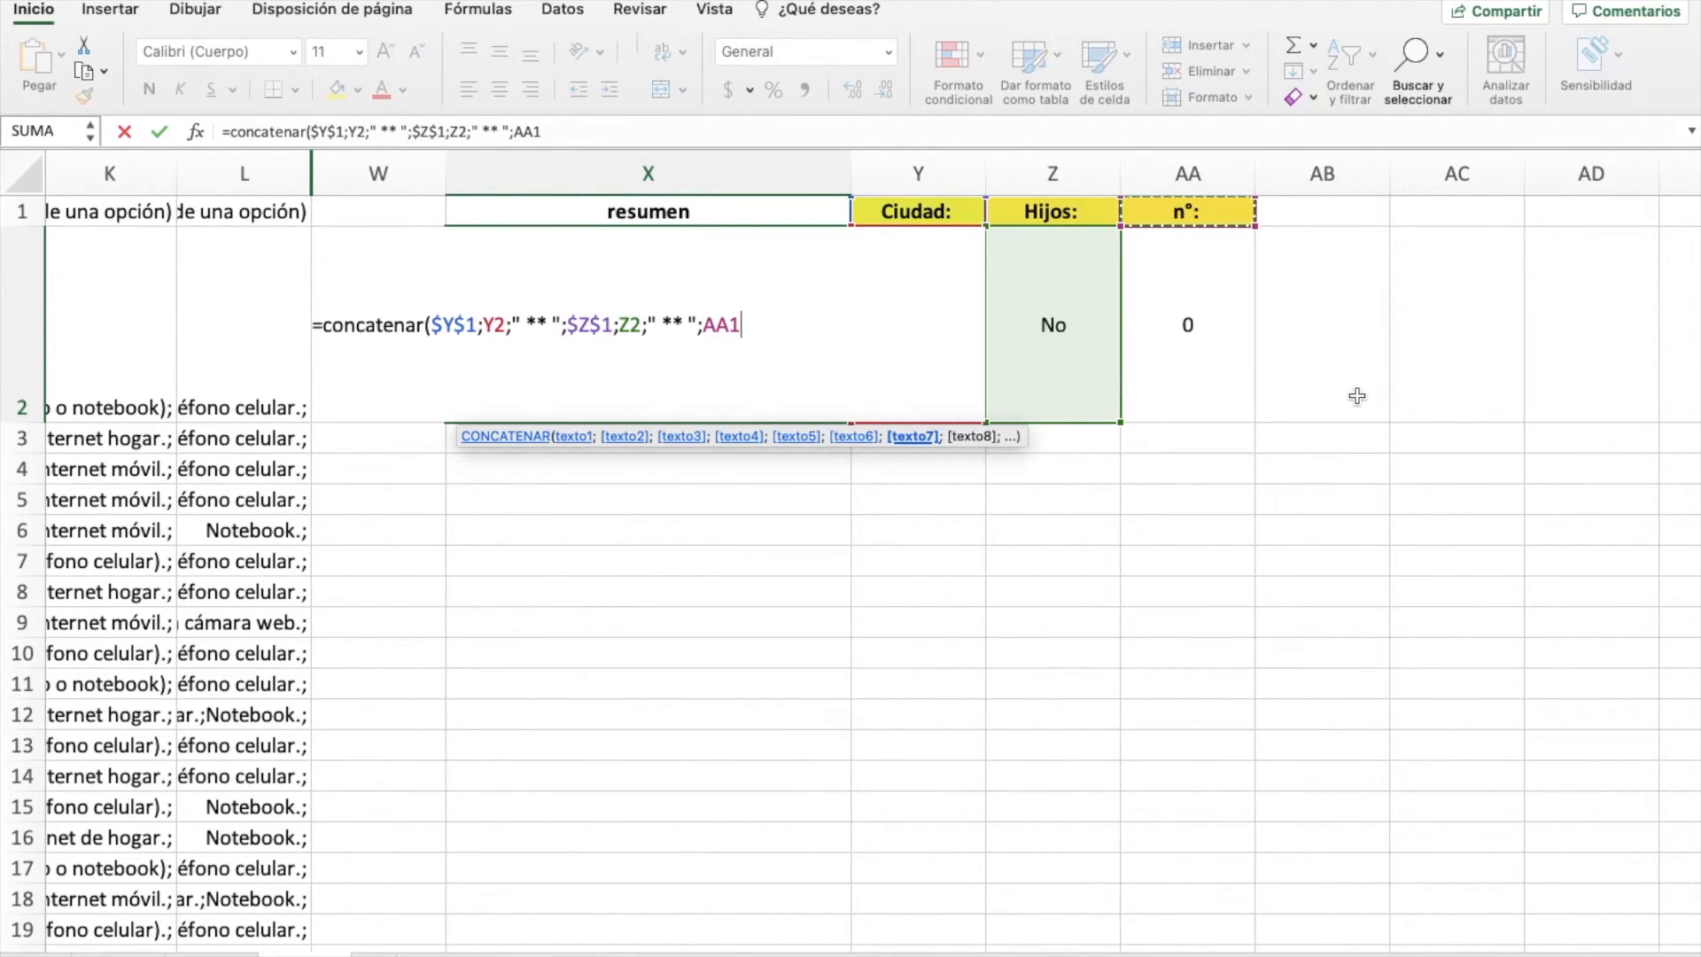
{"action": "key", "text": "F4"}
{"action": "type", "text": ";"}
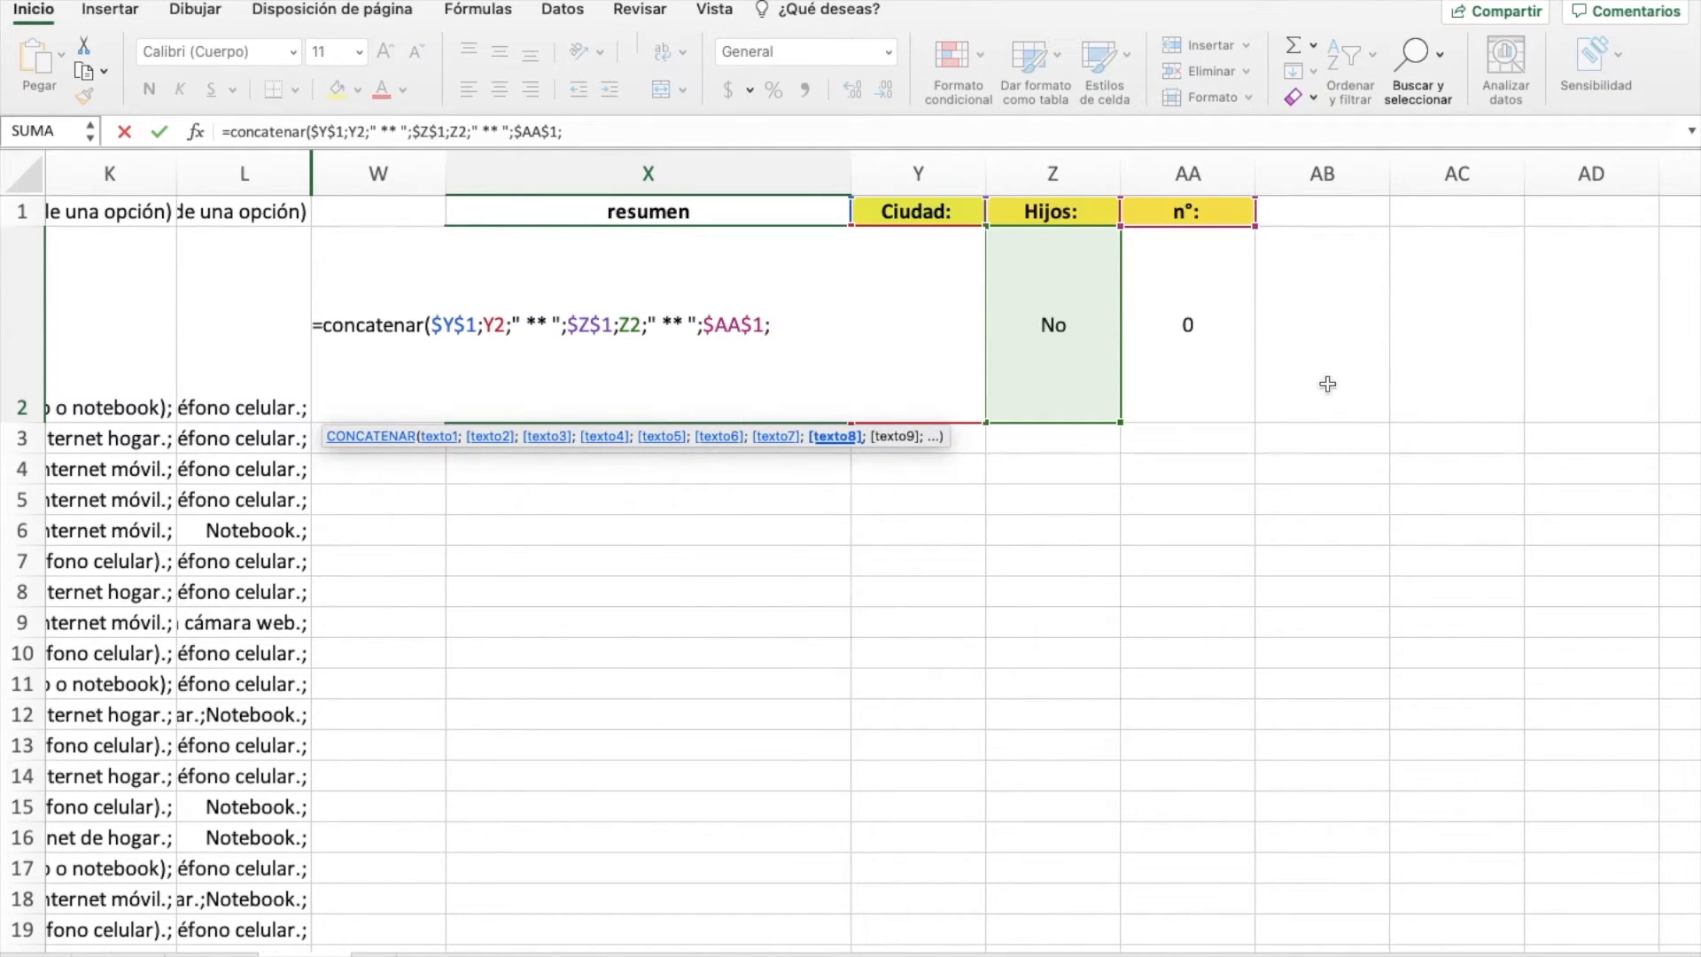
{"action": "left_click", "coordinate": [1223, 340]}
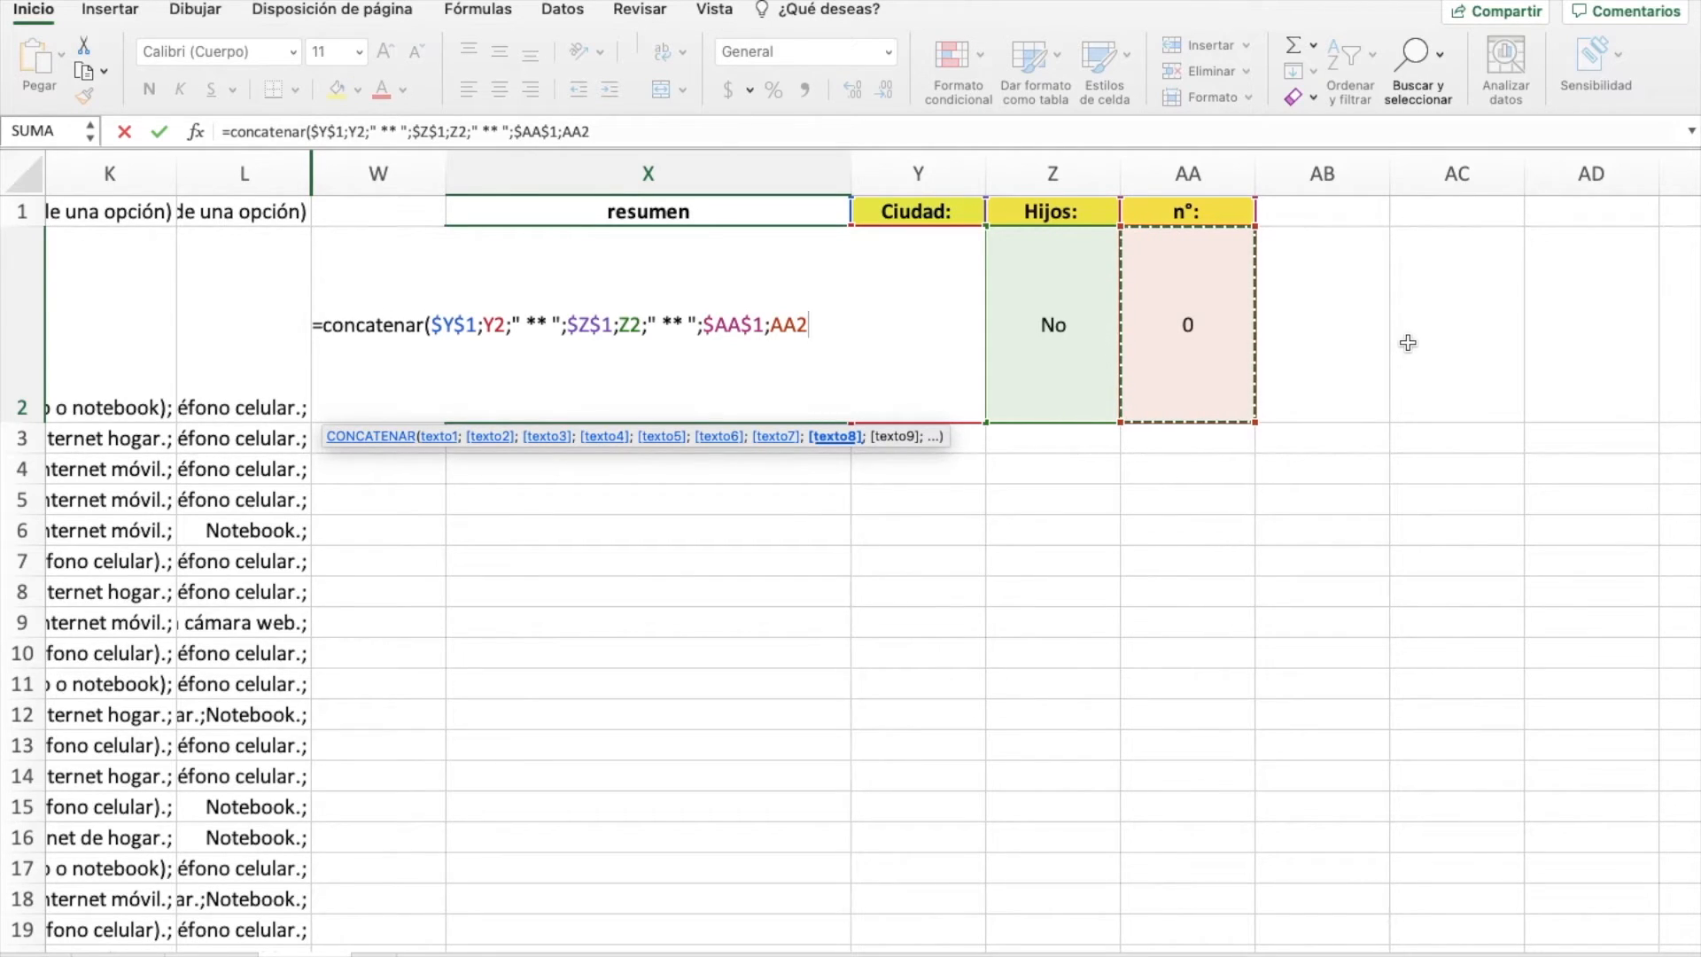
{"action": "type", "text": ")"}
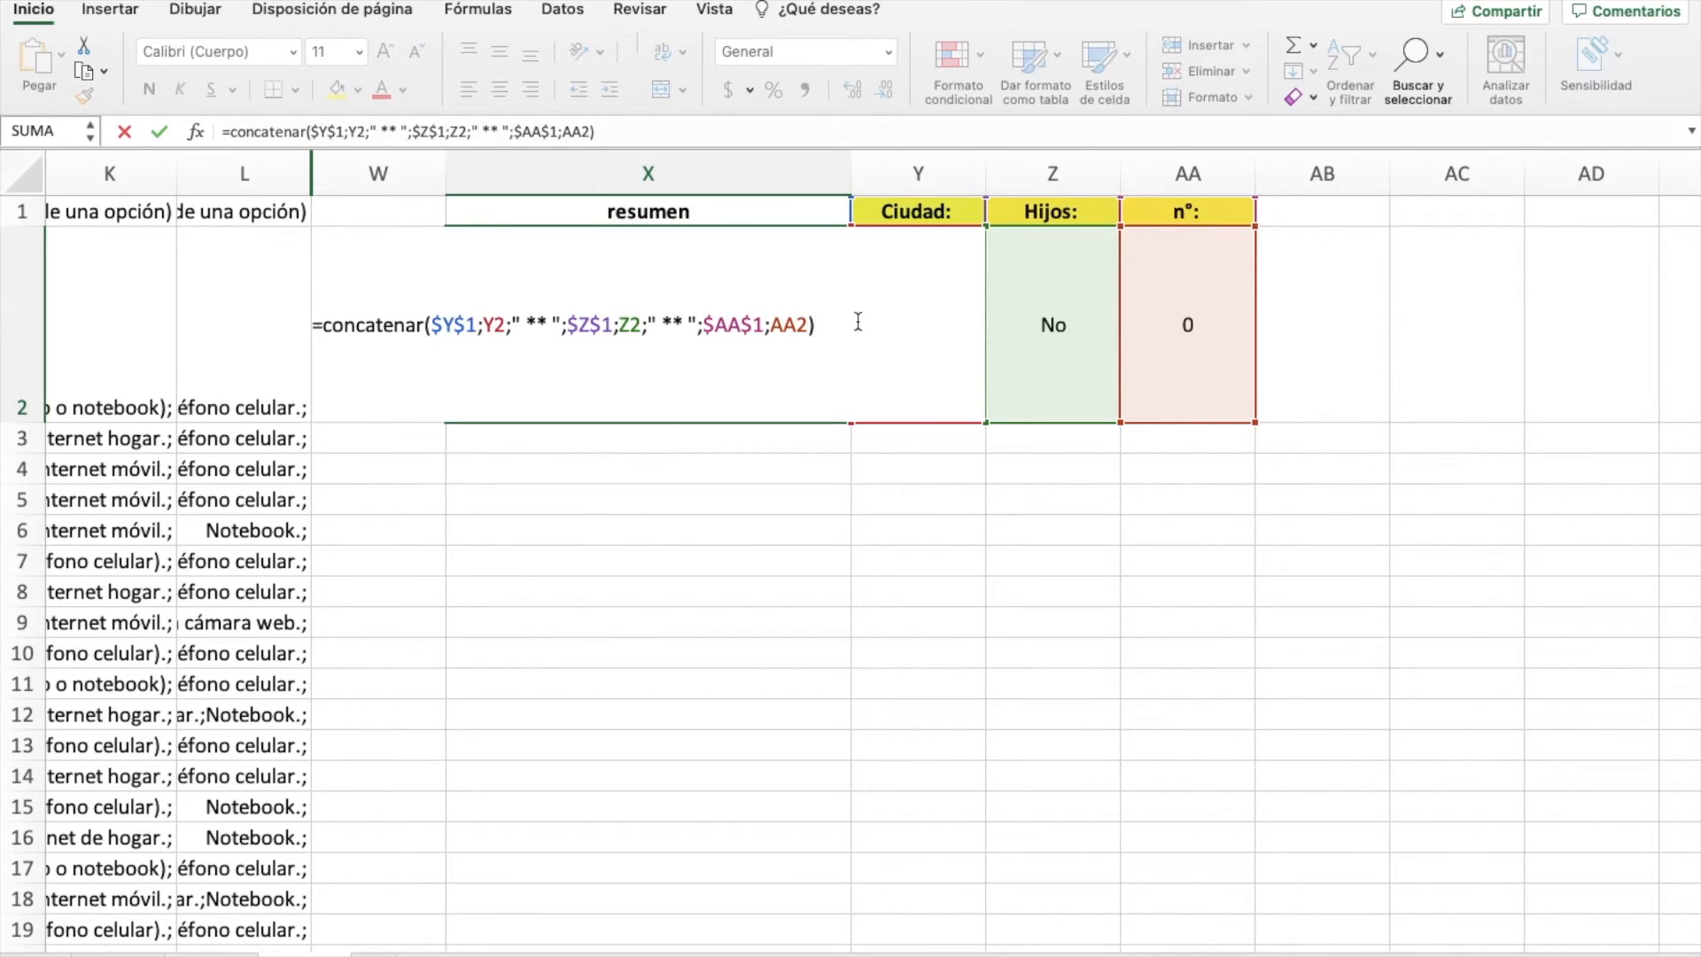
{"action": "key", "text": "Return"}
{"action": "key", "text": "Up"}
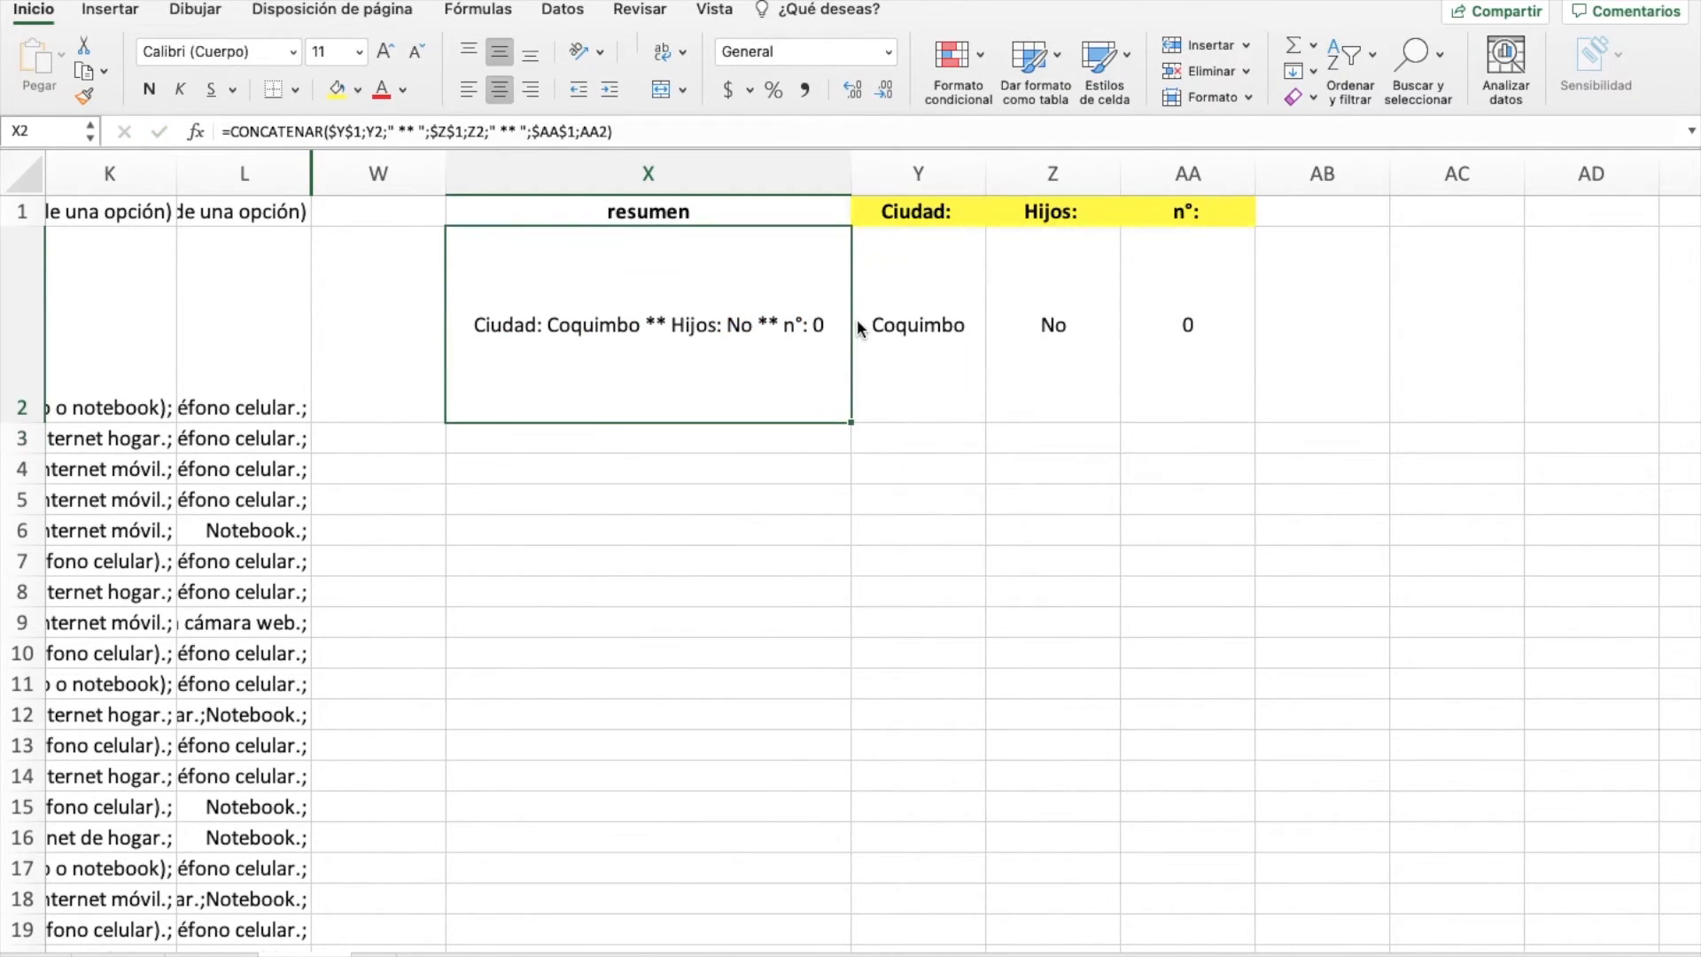
- Give X2 a light blue fill and copy the formulas in X2 to AA2 down to row 16
{"action": "left_click", "coordinate": [357, 89]}
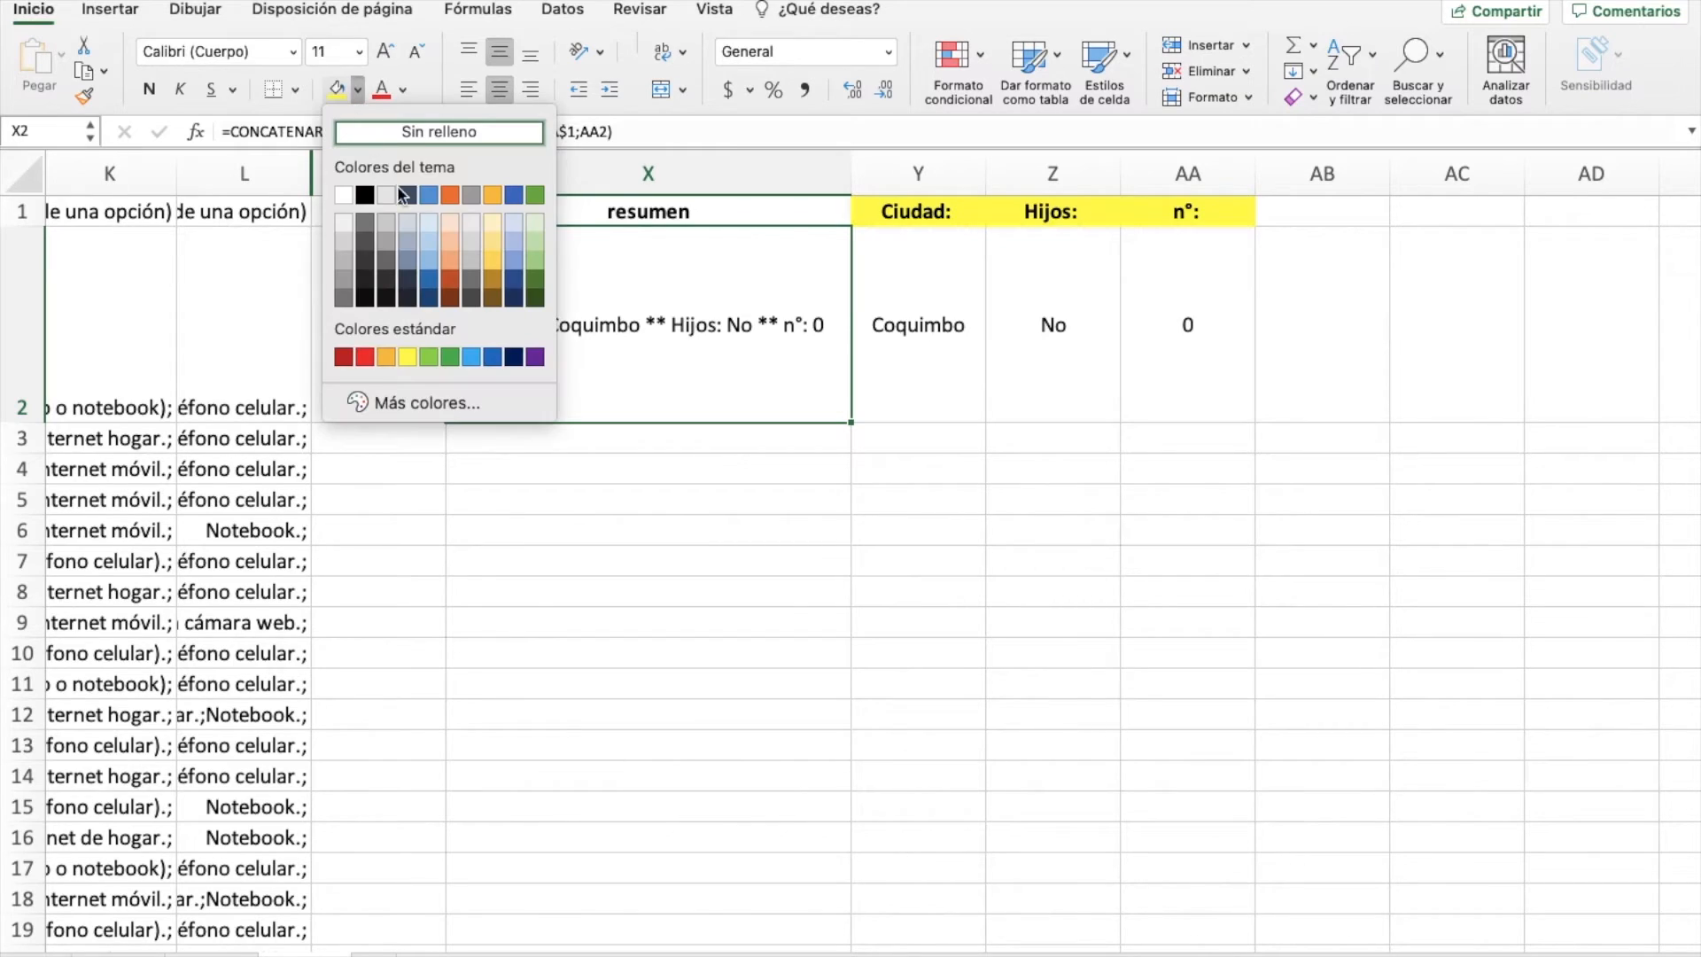
{"action": "left_click", "coordinate": [513, 218]}
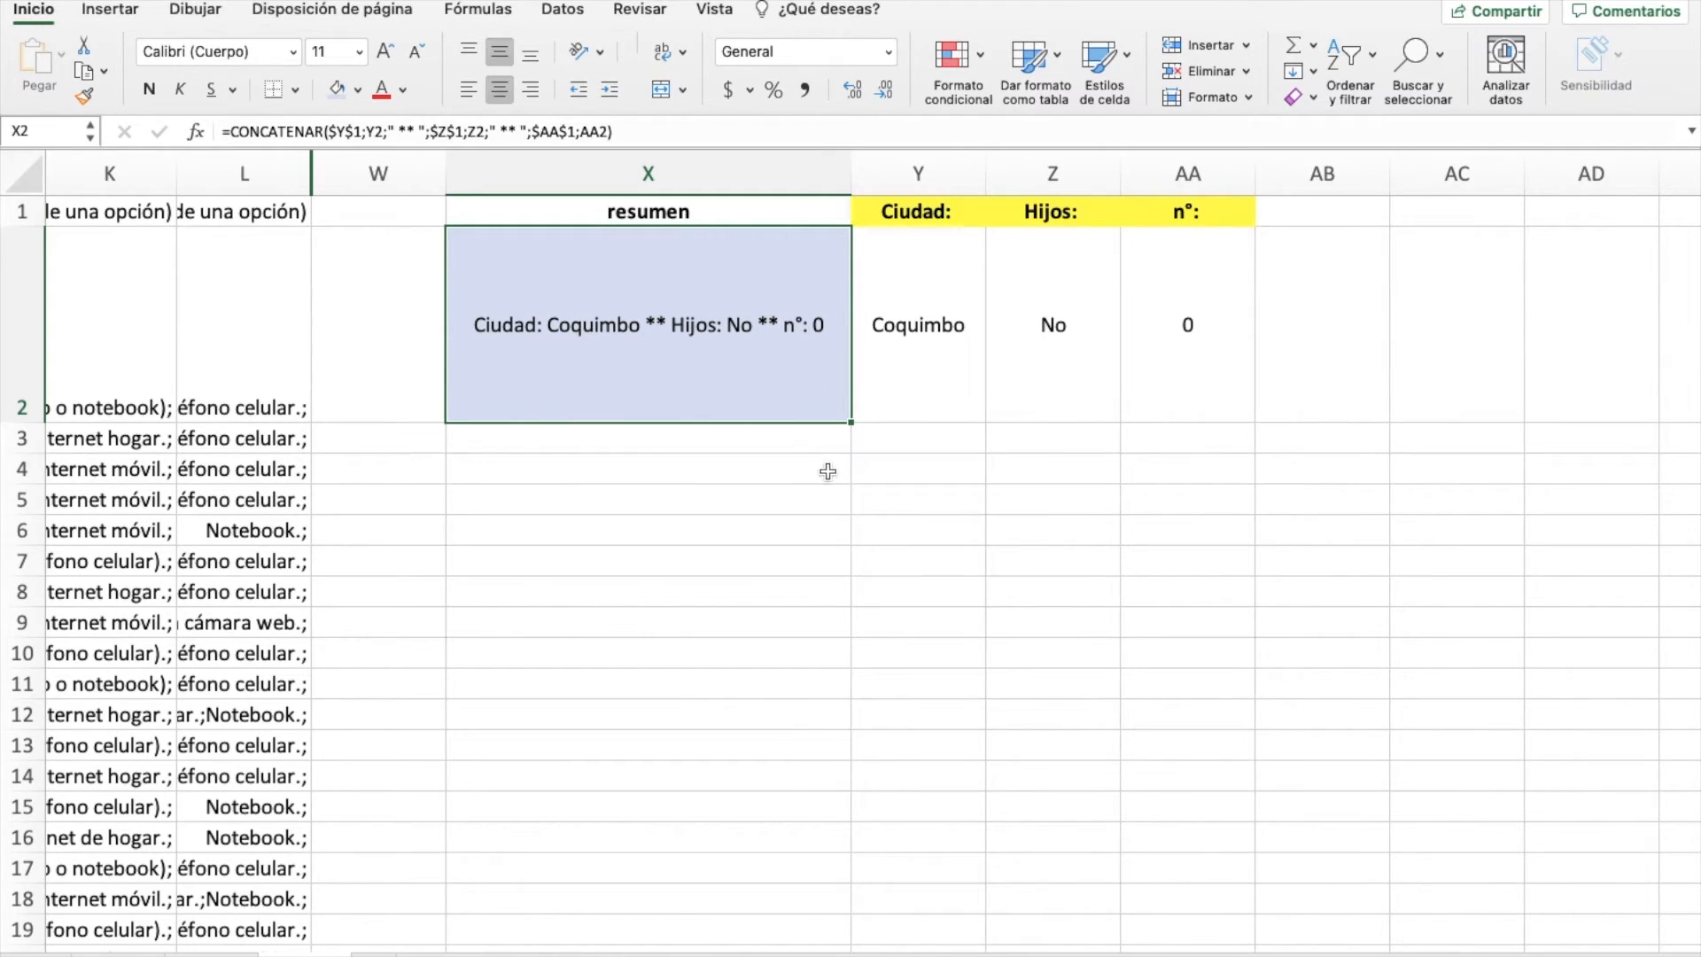
{"action": "mouse_move", "coordinate": [813, 369]}
{"action": "left_mouse_down"}
{"action": "mouse_move", "coordinate": [1223, 365]}
{"action": "mouse_move", "coordinate": [1245, 392]}
{"action": "left_mouse_up"}
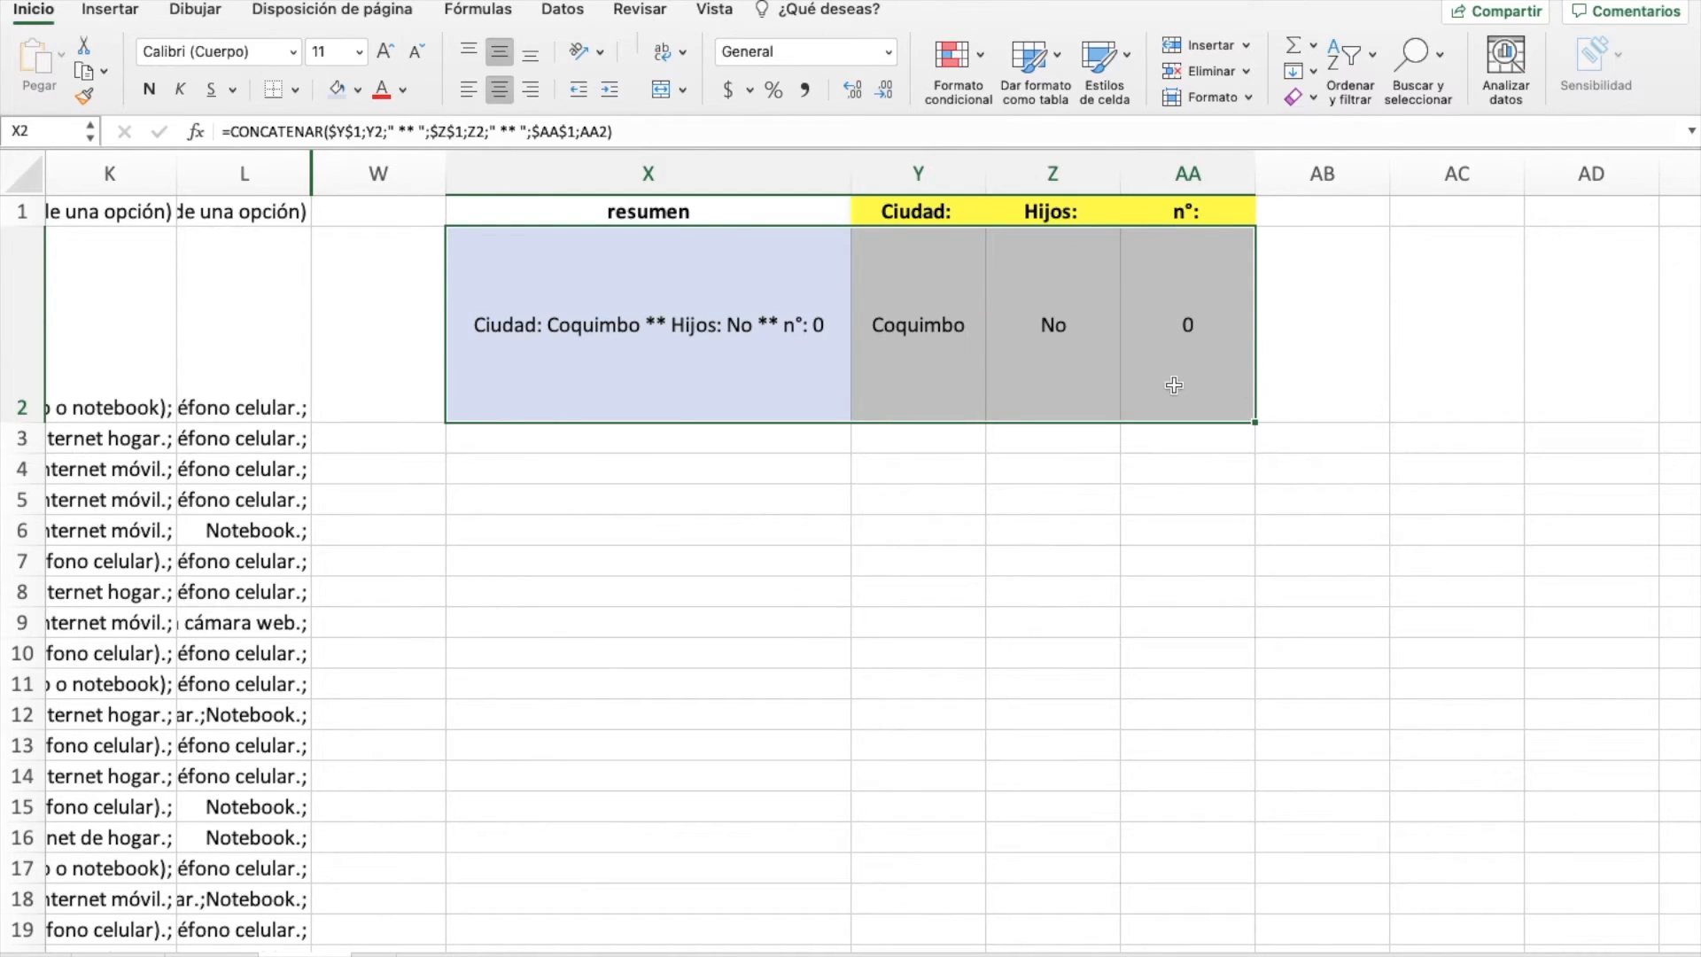
{"action": "left_click_drag", "start_coordinate": [1261, 425], "coordinate": [1247, 861]}
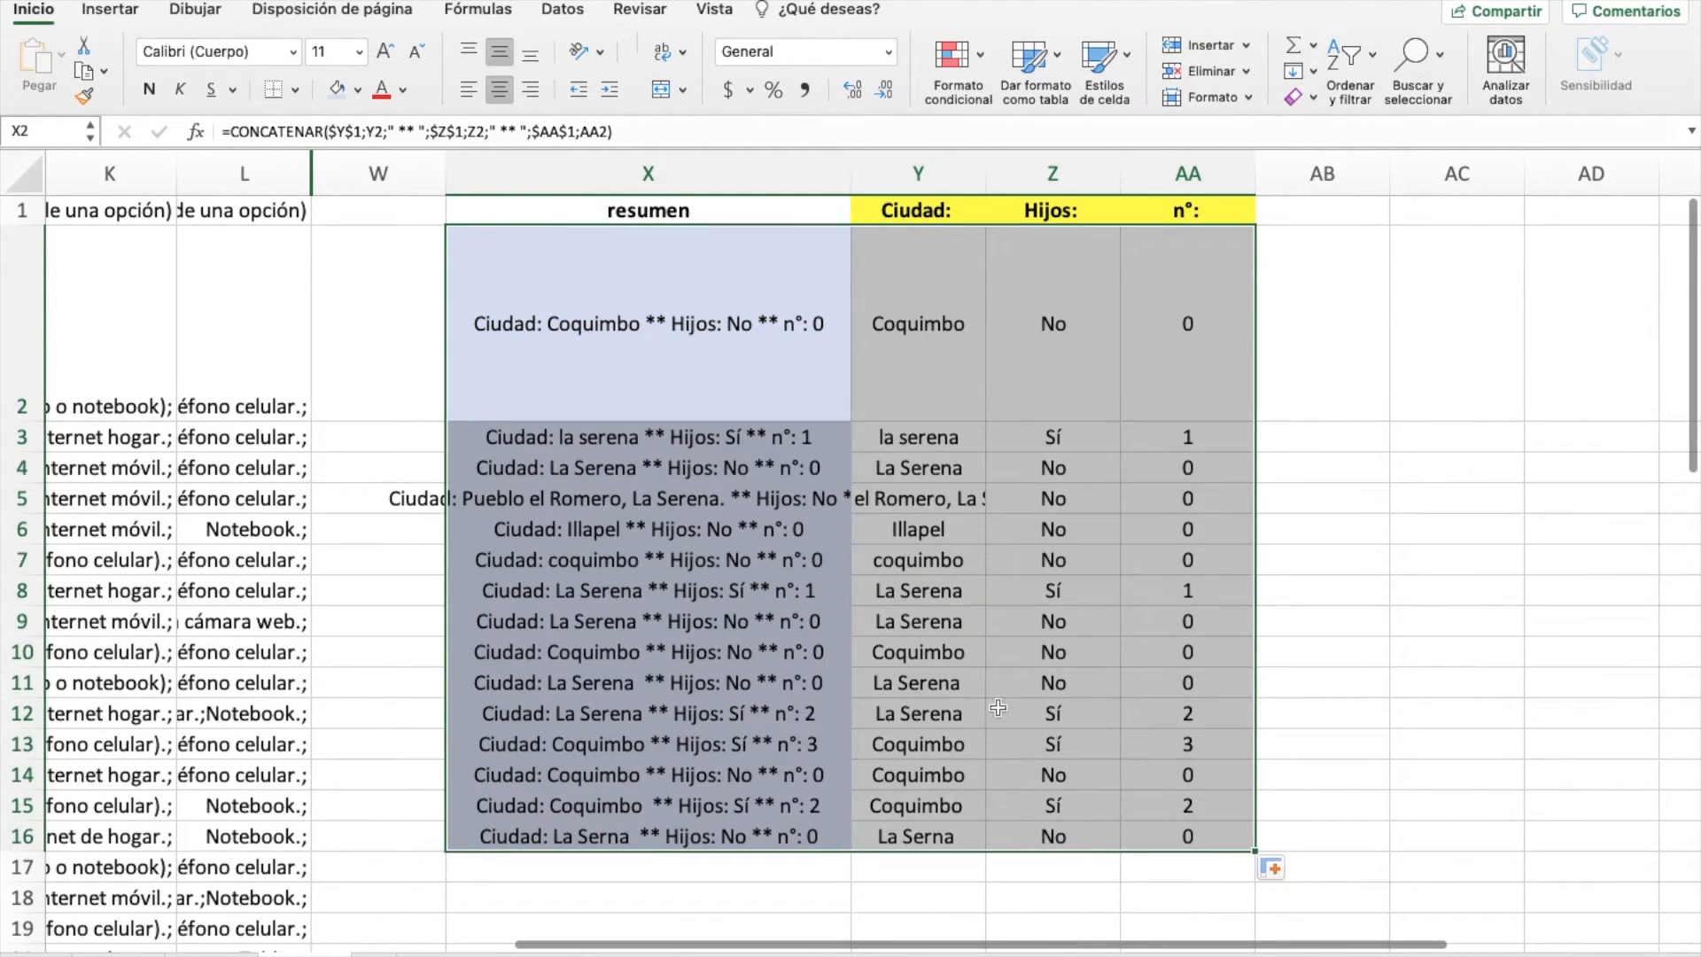
- Wrap the text of the summaries in X2 to X16 and apply all borders to X2 through AA16
{"action": "left_click_drag", "start_coordinate": [775, 306], "coordinate": [746, 838]}
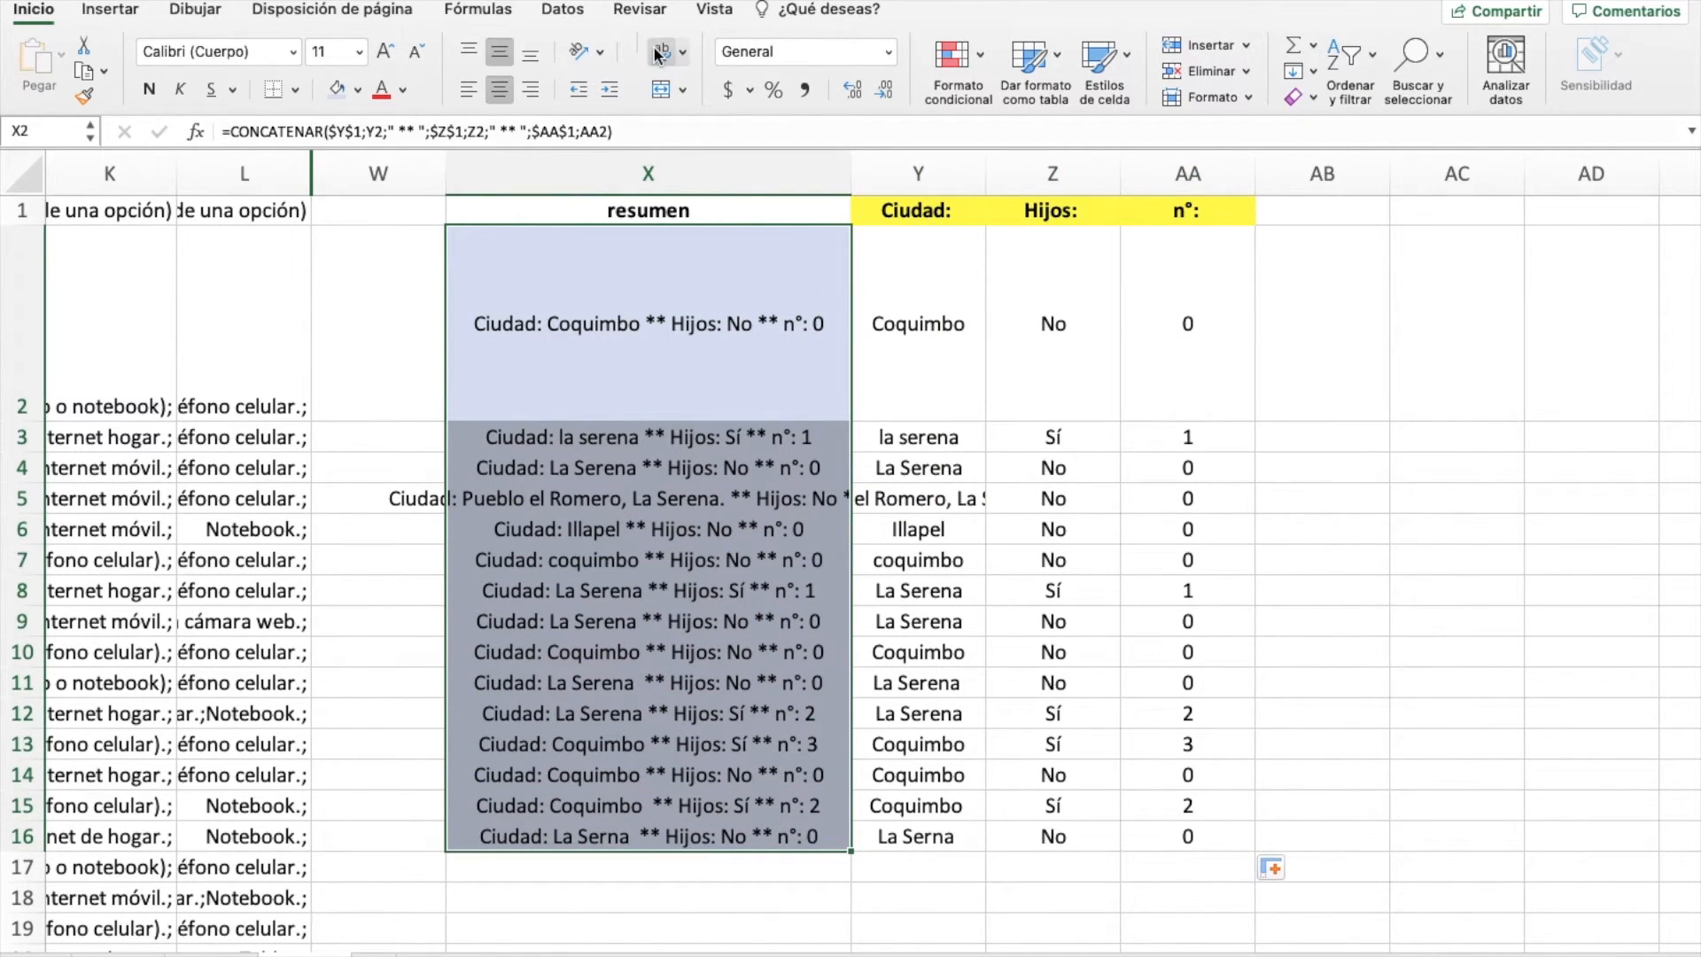
{"action": "left_click", "coordinate": [655, 51]}
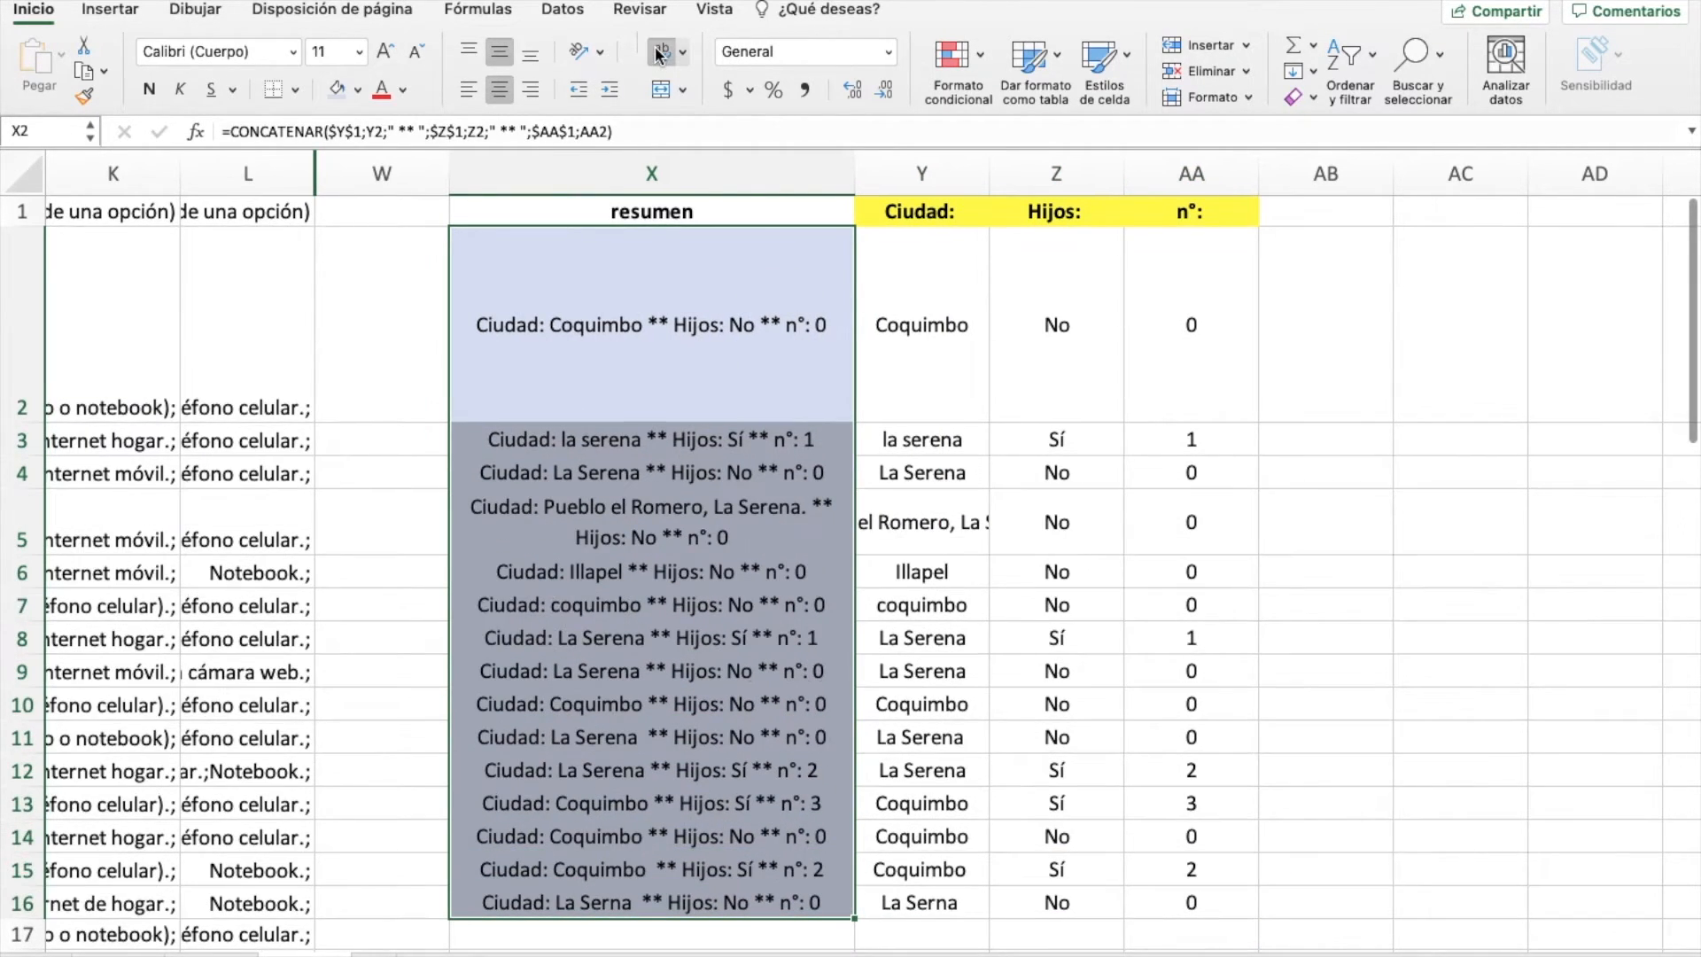
{"action": "left_click", "coordinate": [294, 88]}
{"action": "left_click", "coordinate": [390, 303]}
{"action": "left_click_drag", "start_coordinate": [974, 372], "coordinate": [1170, 901]}
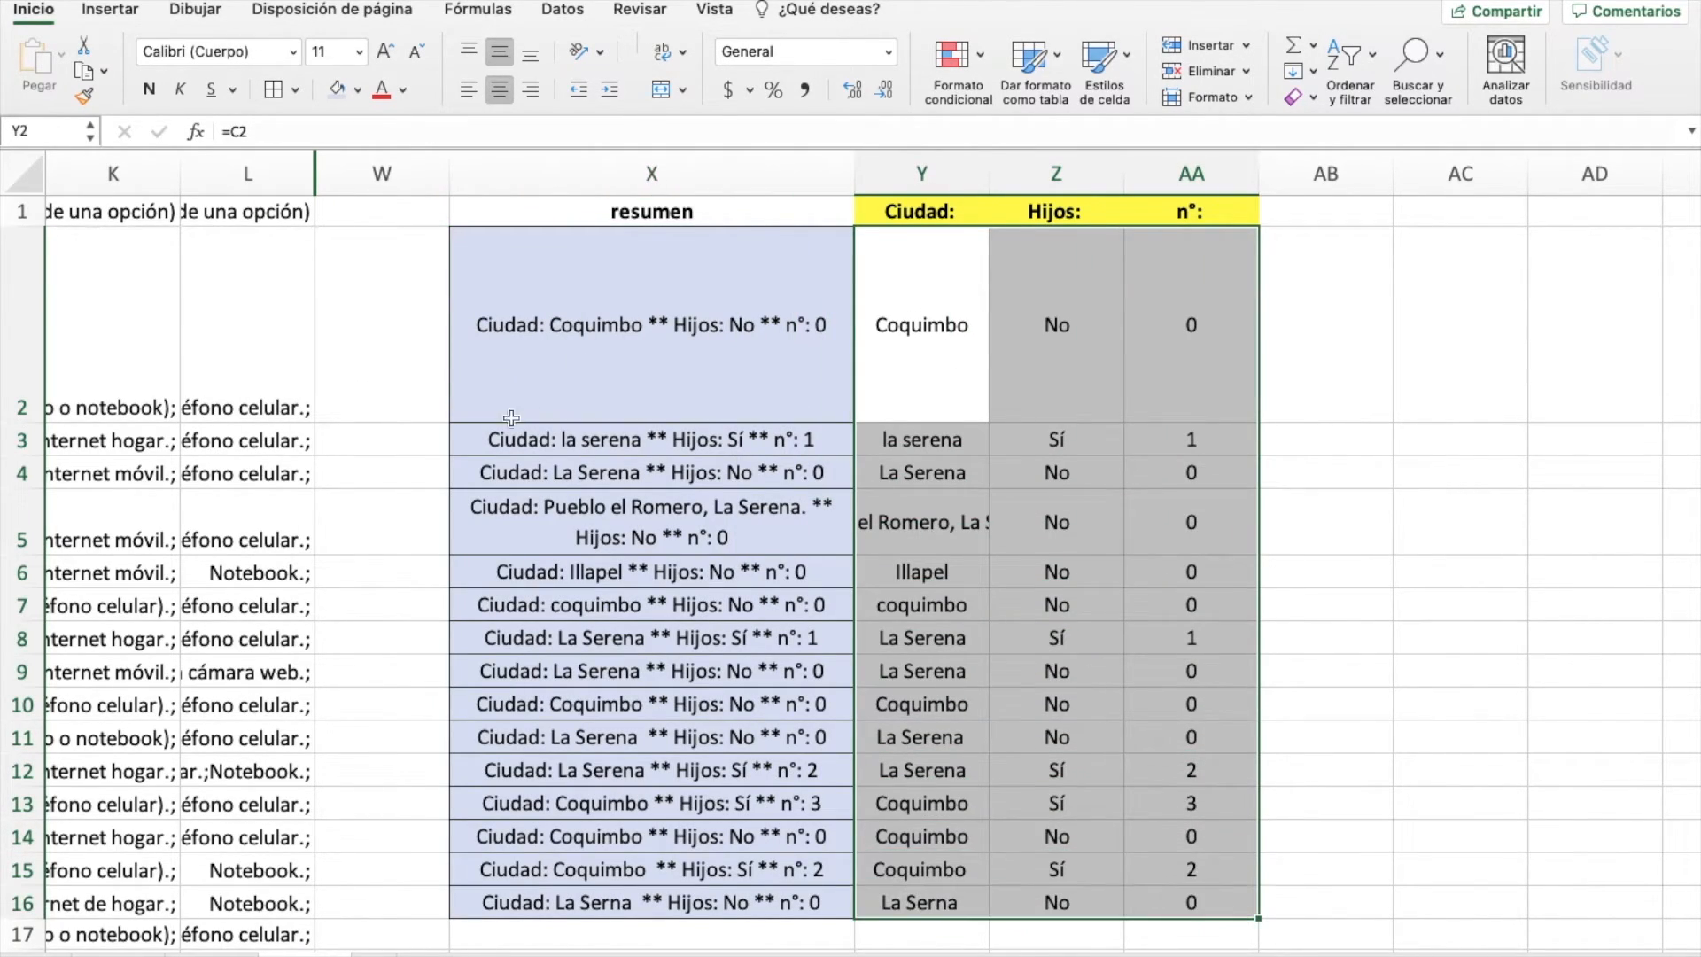
{"action": "left_click", "coordinate": [274, 89]}
{"action": "left_click", "coordinate": [1295, 361]}
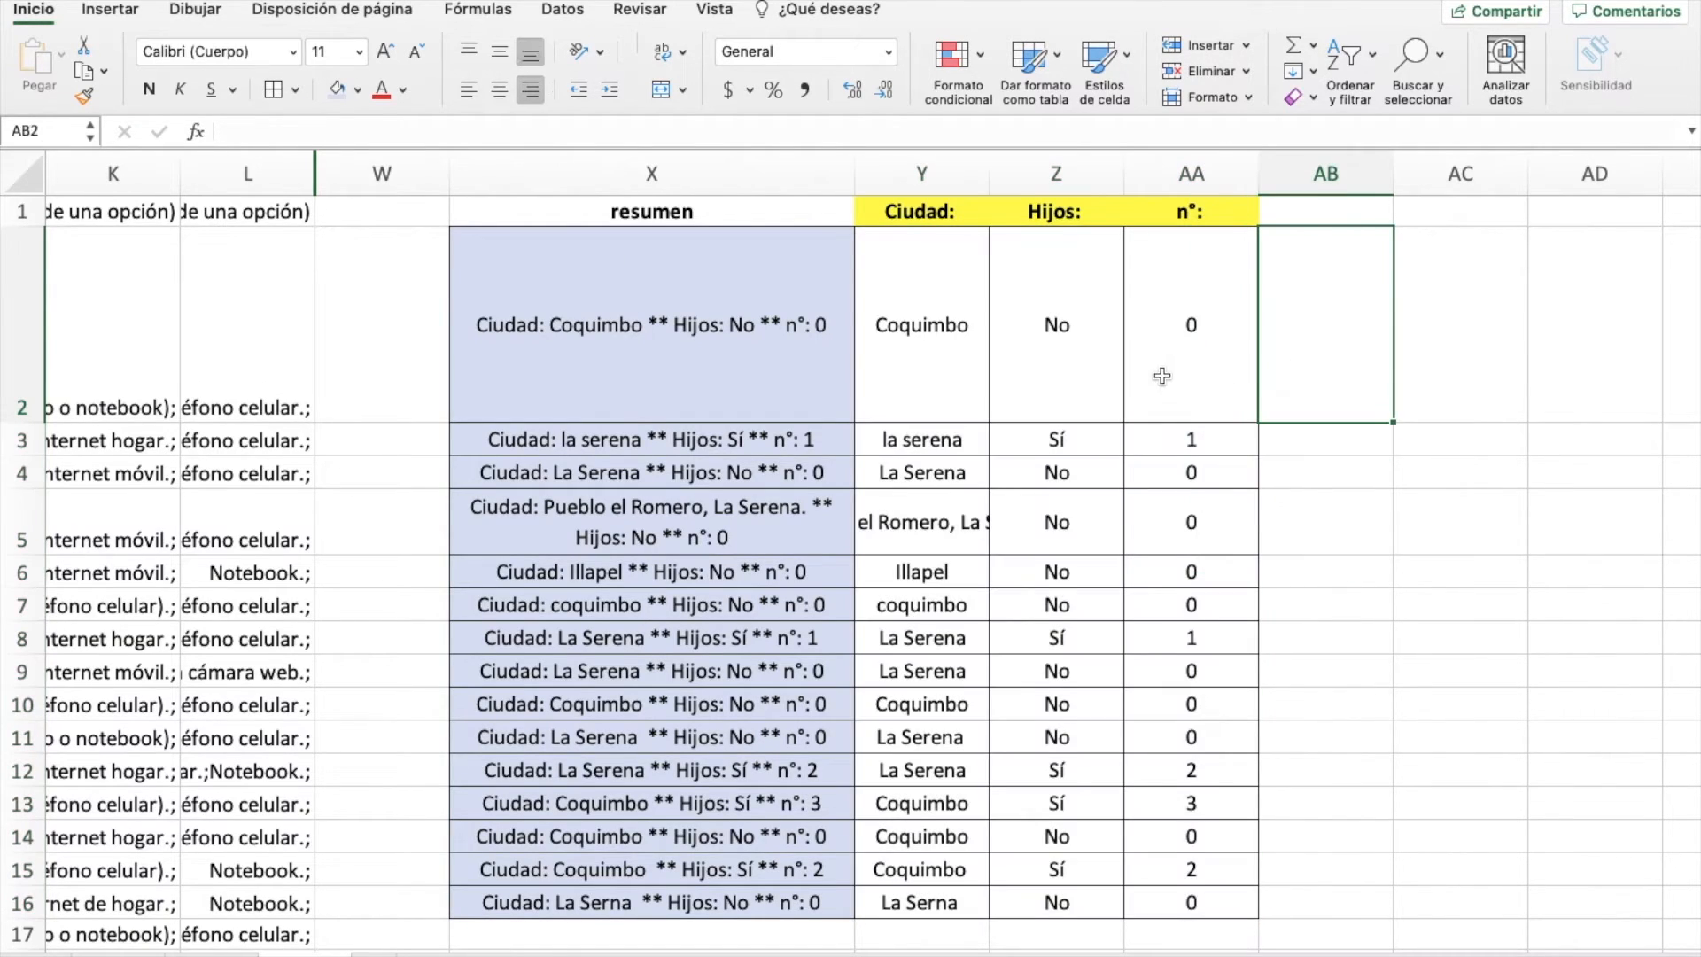
- Check the copied CONCATENAR formulas in the "resumen" column and the reference formula in AA2
{"action": "left_click", "coordinate": [742, 512]}
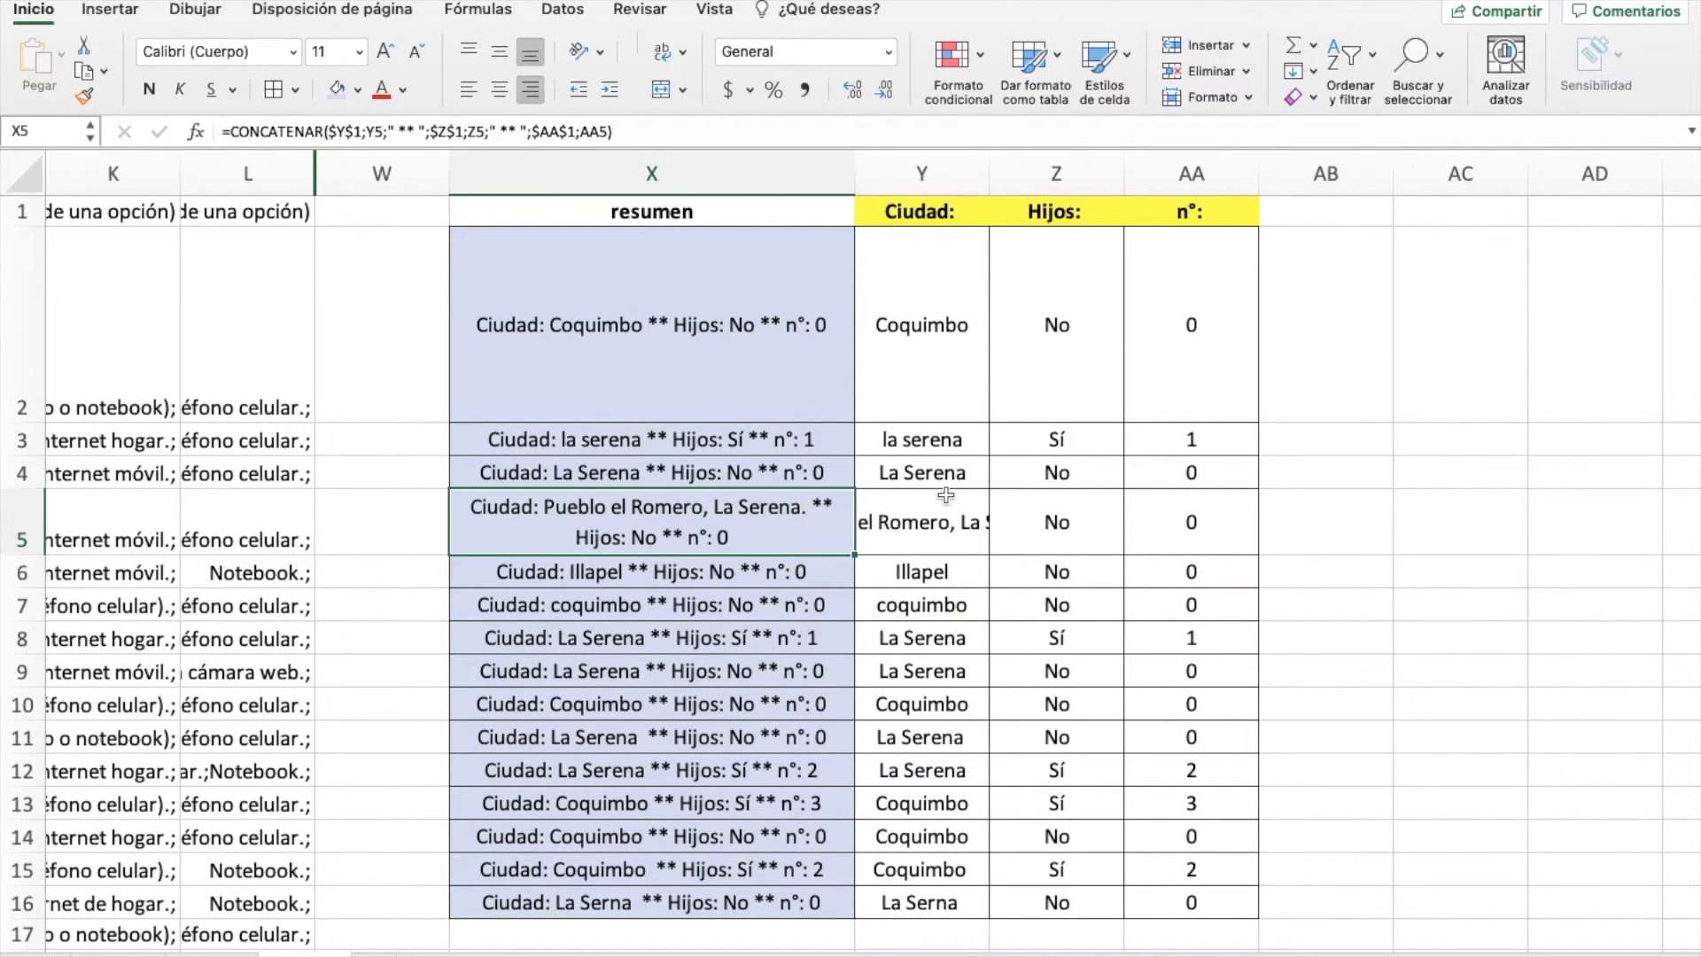
{"action": "key", "text": "Up"}
{"action": "key", "text": "Up"}
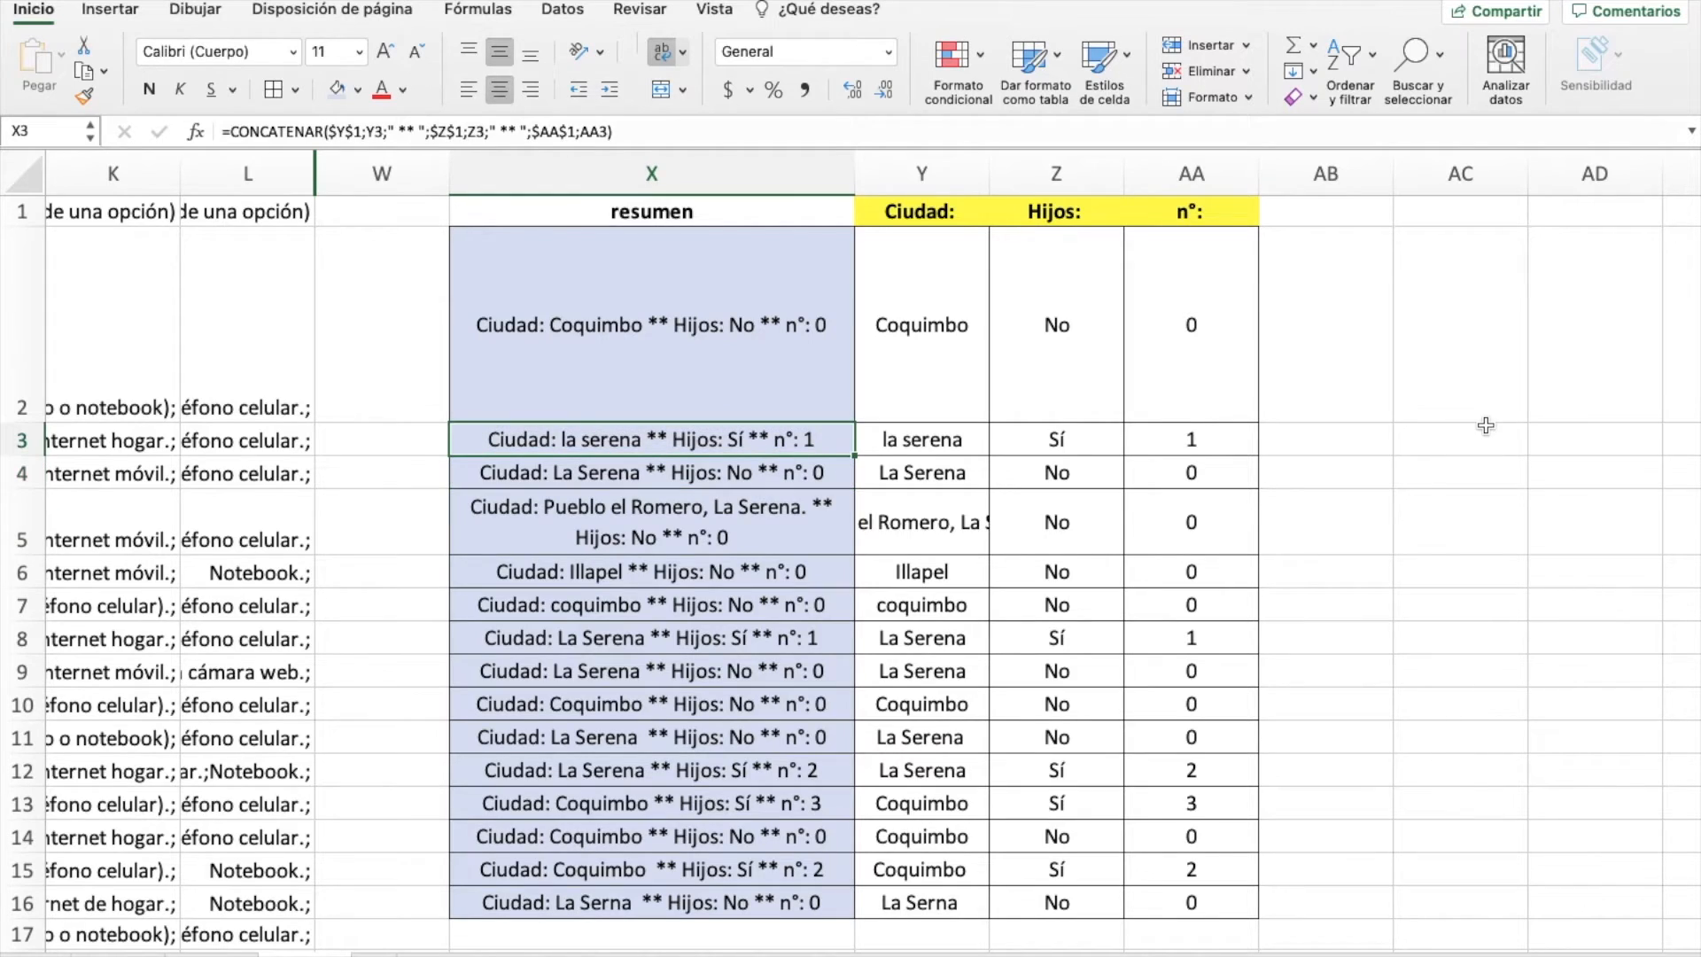
{"action": "key", "text": "Down"}
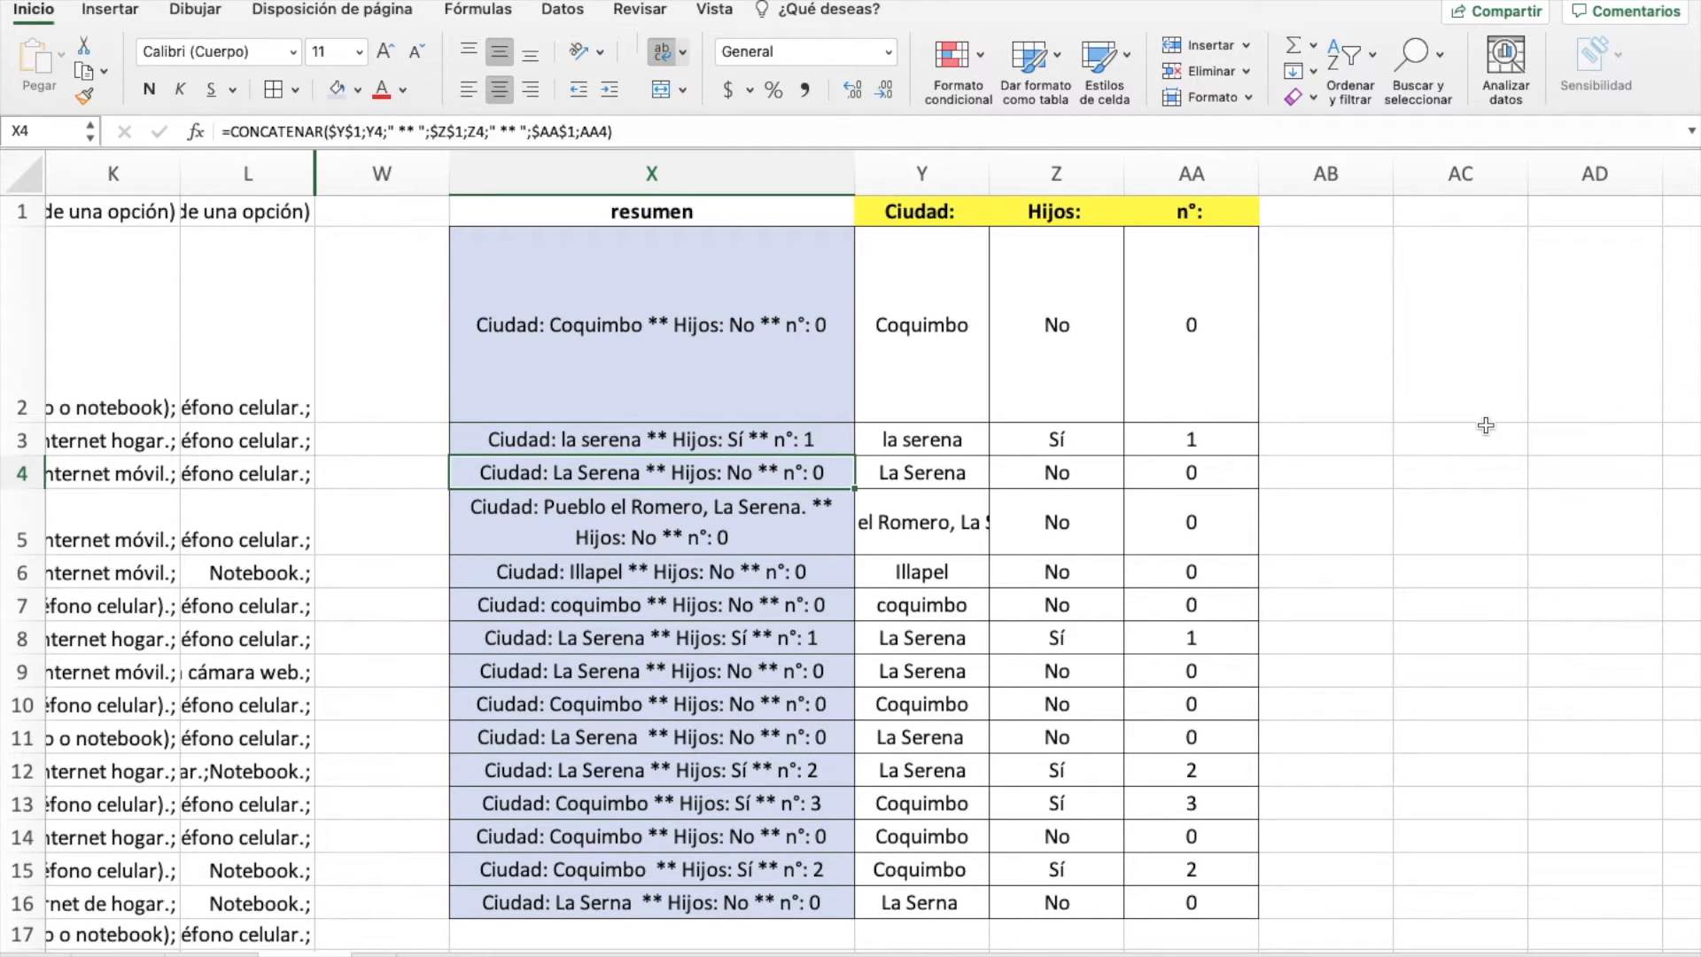
{"action": "key", "text": "Up"}
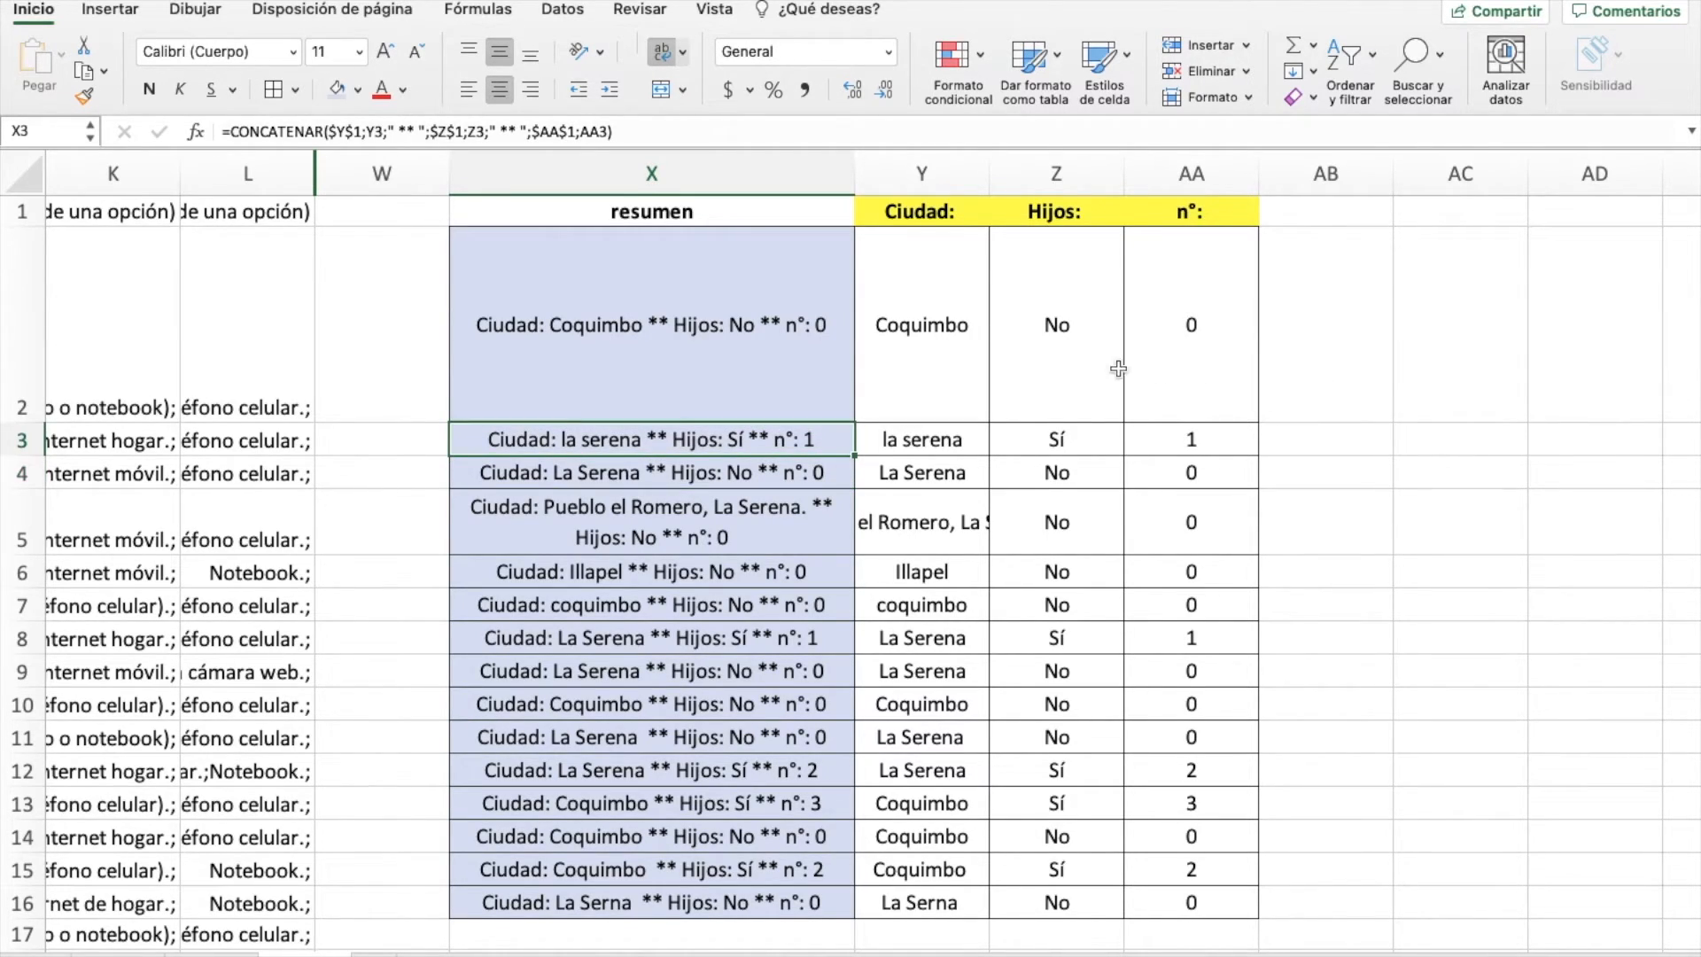
{"action": "left_click", "coordinate": [752, 346]}
{"action": "left_click", "coordinate": [1236, 327]}
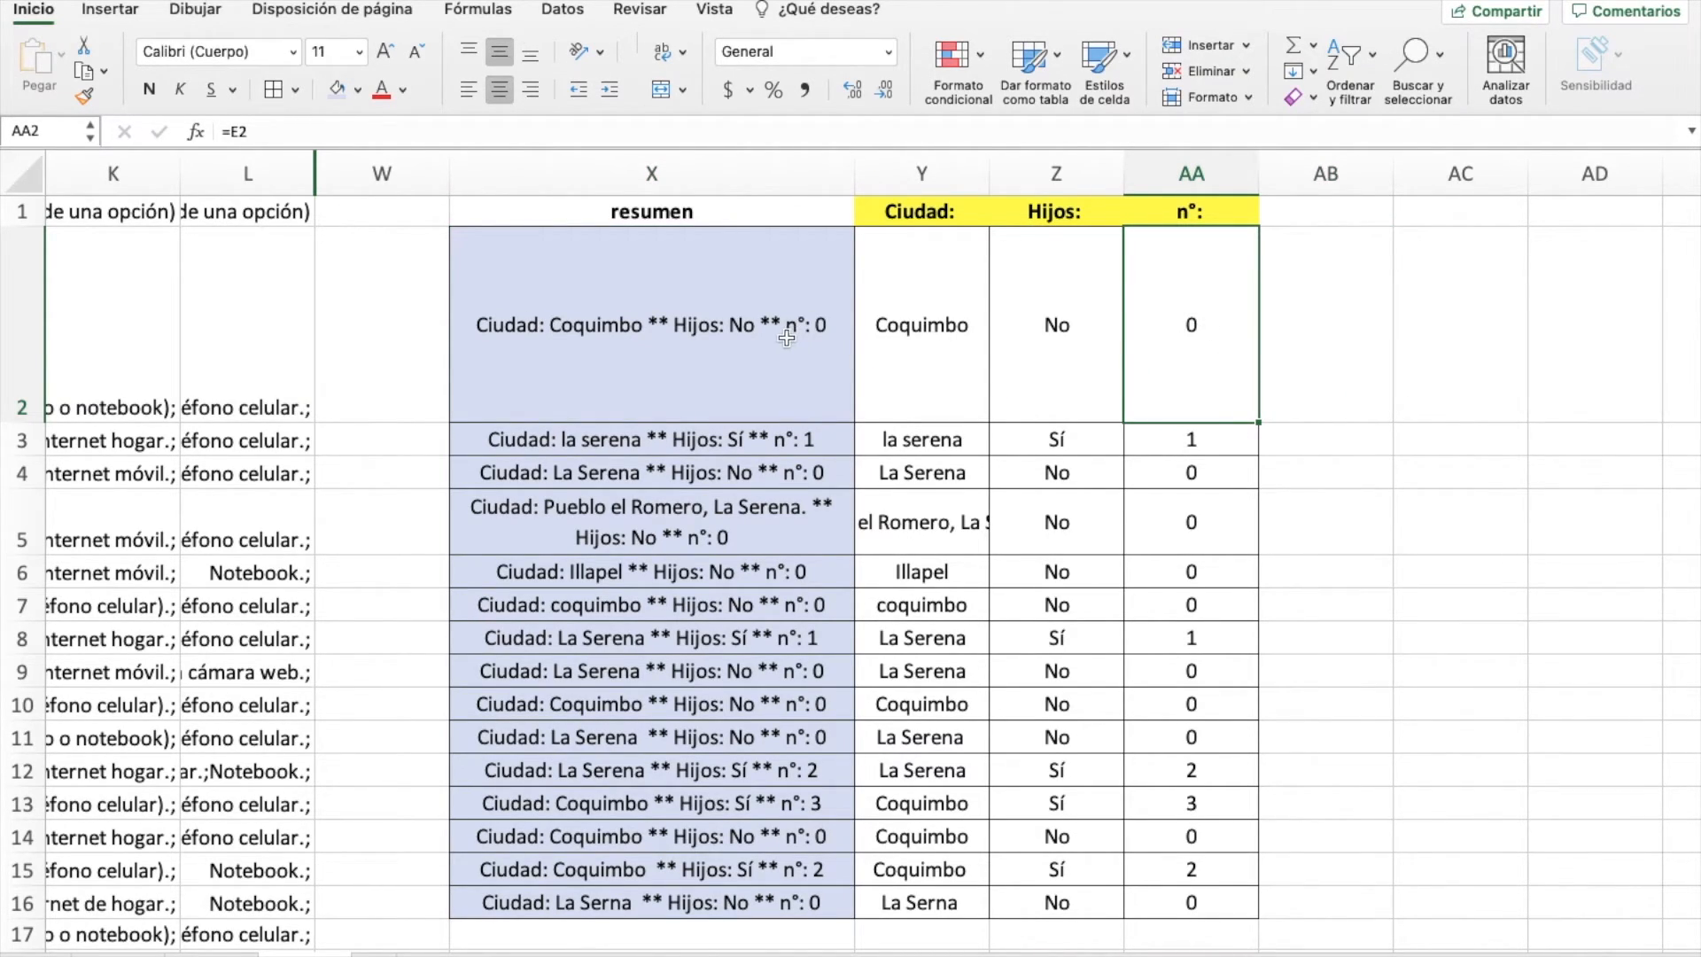
- Check the reference formulas in AA3 and across row 2 from the summary in X2 to AA2
{"action": "left_click", "coordinate": [1198, 437]}
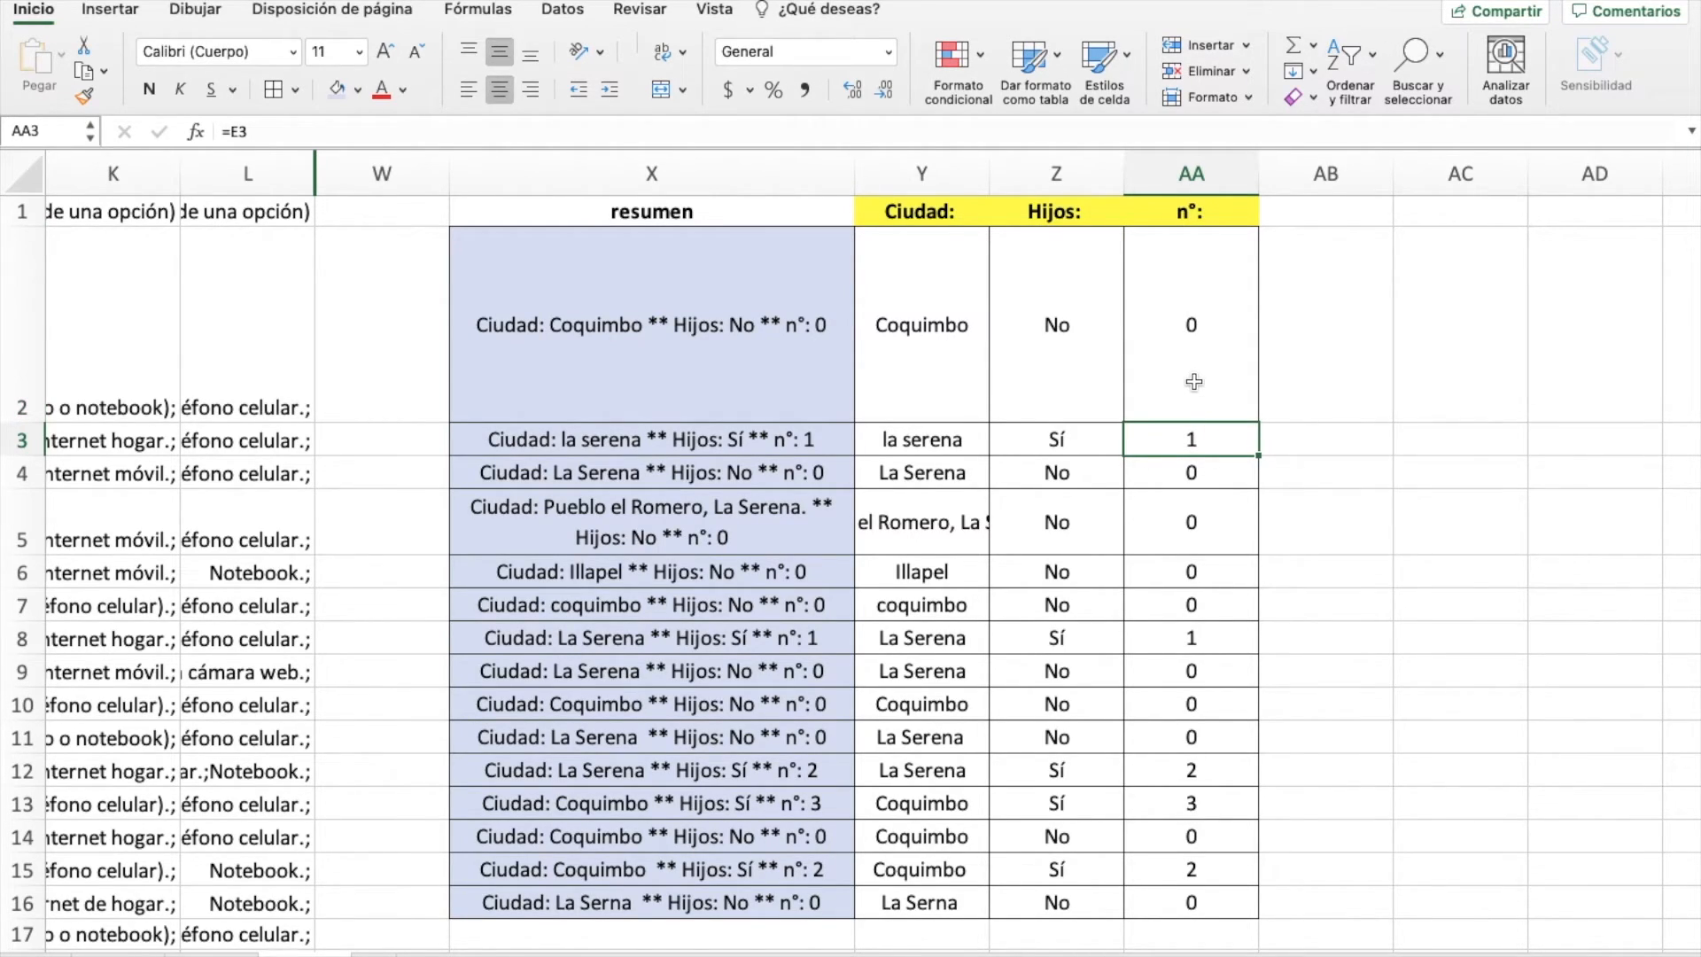
{"action": "left_click", "coordinate": [877, 401]}
{"action": "left_click_drag", "start_coordinate": [877, 400], "coordinate": [930, 379]}
{"action": "left_click", "coordinate": [805, 381]}
{"action": "left_click", "coordinate": [911, 405]}
{"action": "left_click", "coordinate": [1020, 395]}
{"action": "left_click", "coordinate": [1169, 387]}
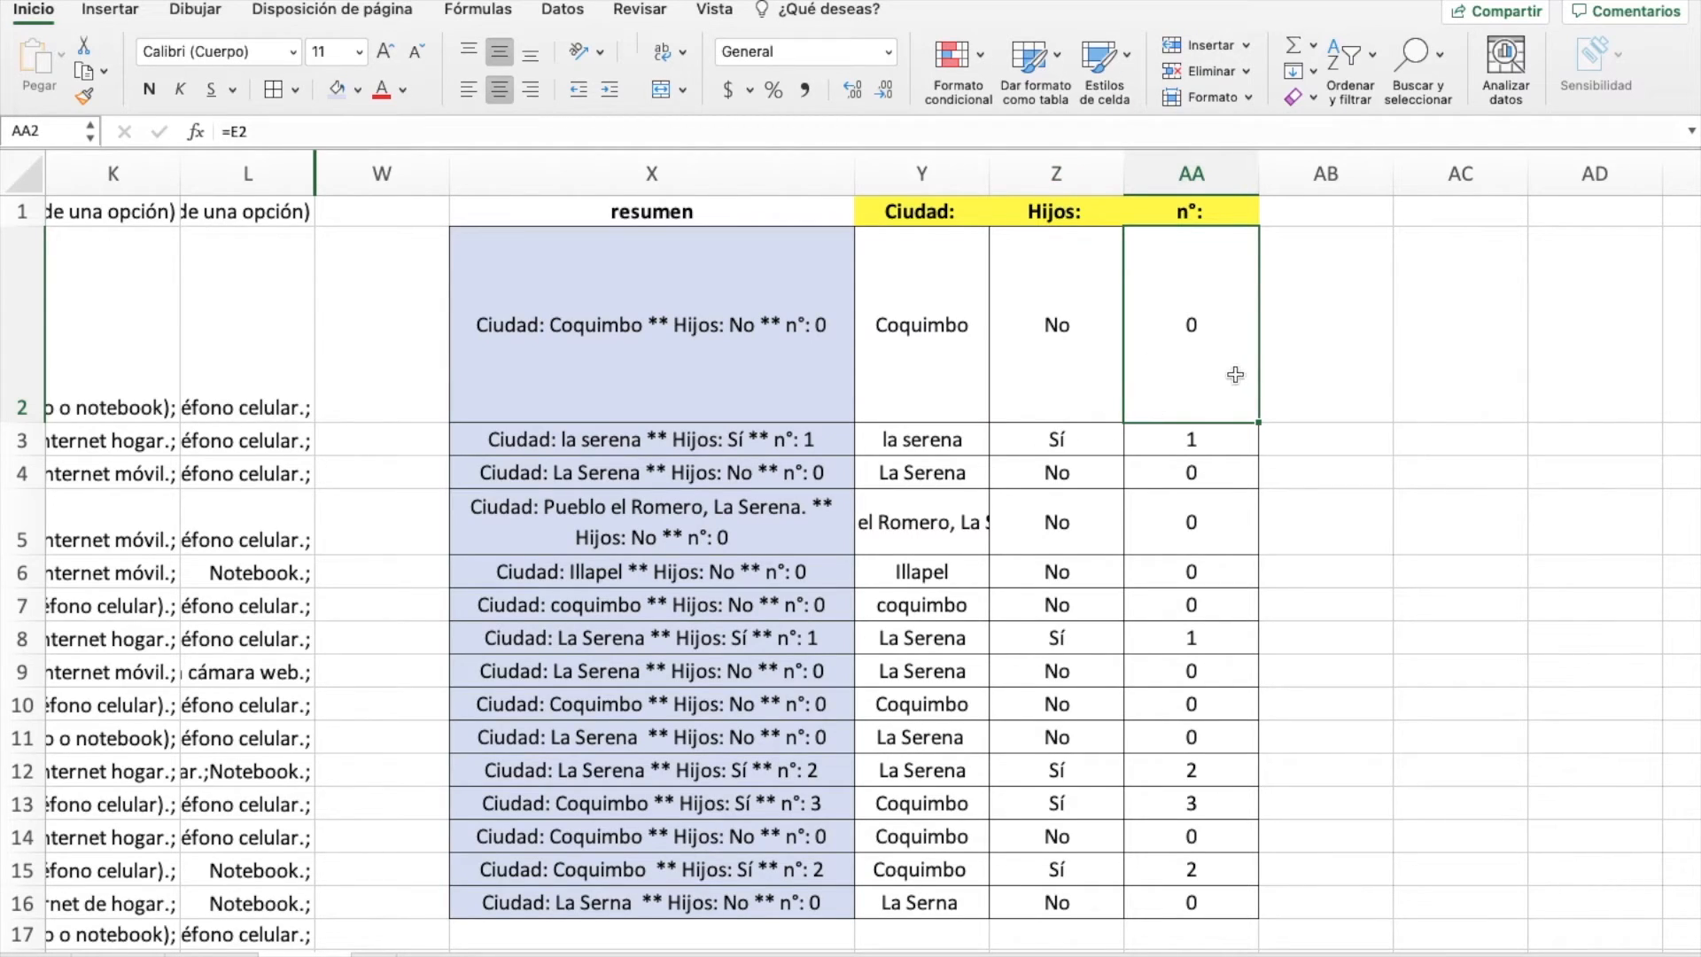
- Add the heading LARGO in AB1 and centre it horizontally
{"action": "left_click", "coordinate": [1312, 221]}
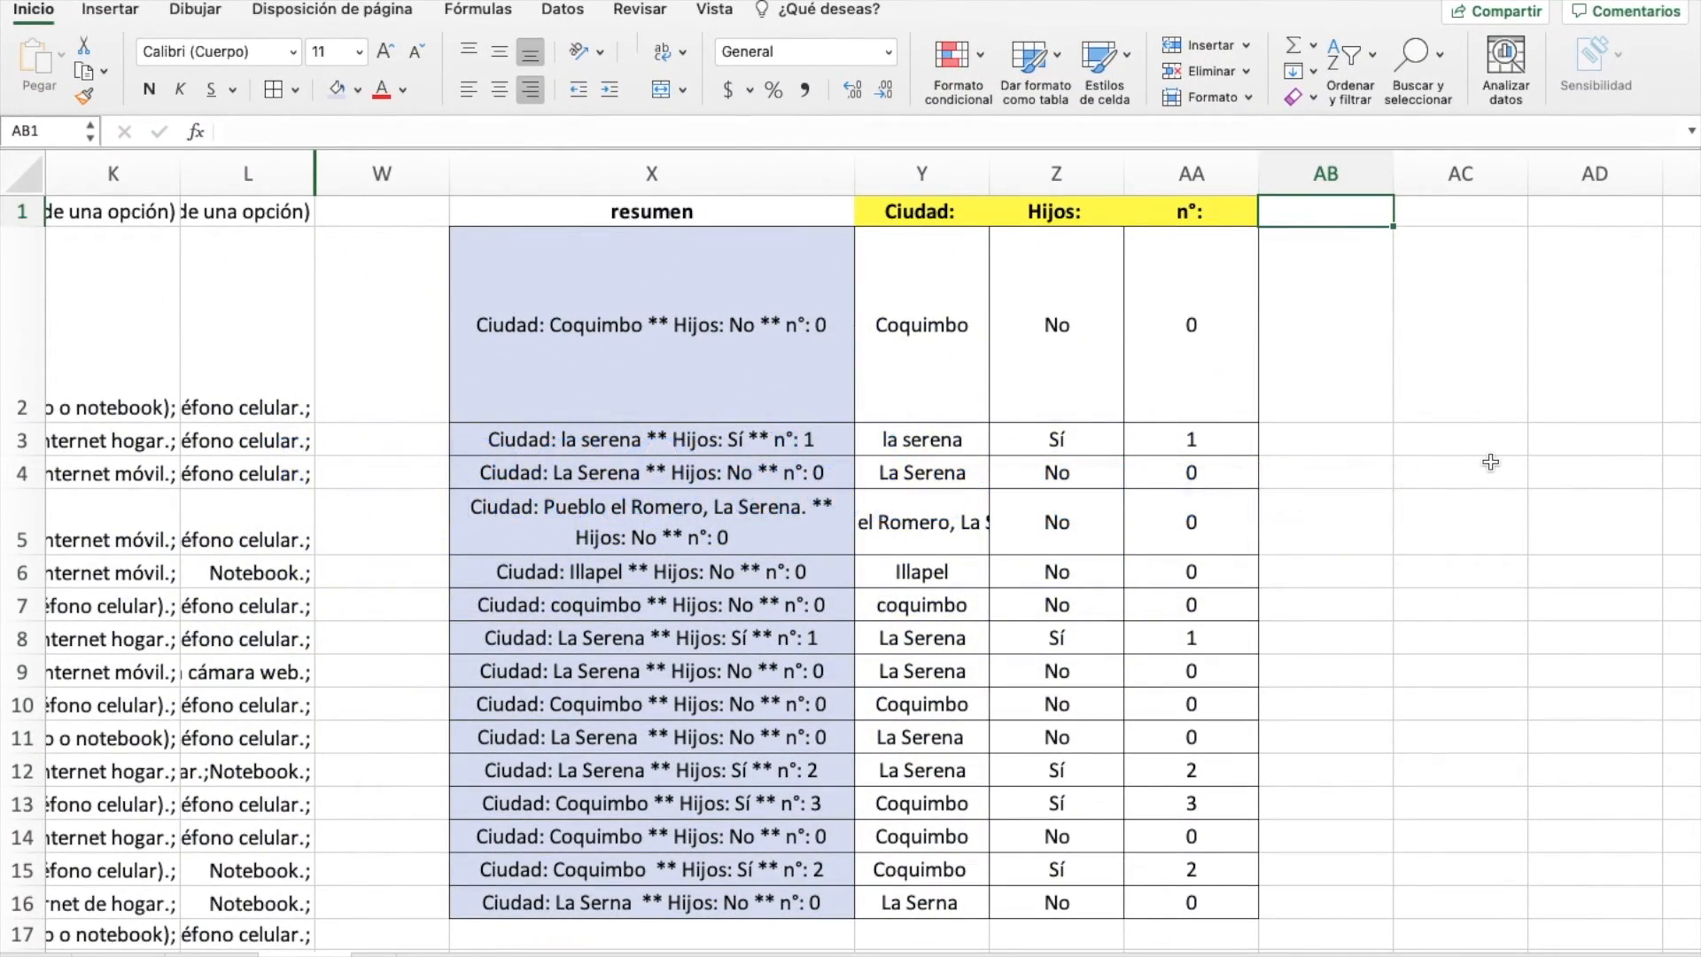
{"action": "type", "text": "LARGO"}
{"action": "key", "text": "Return"}
{"action": "key", "text": "Up"}
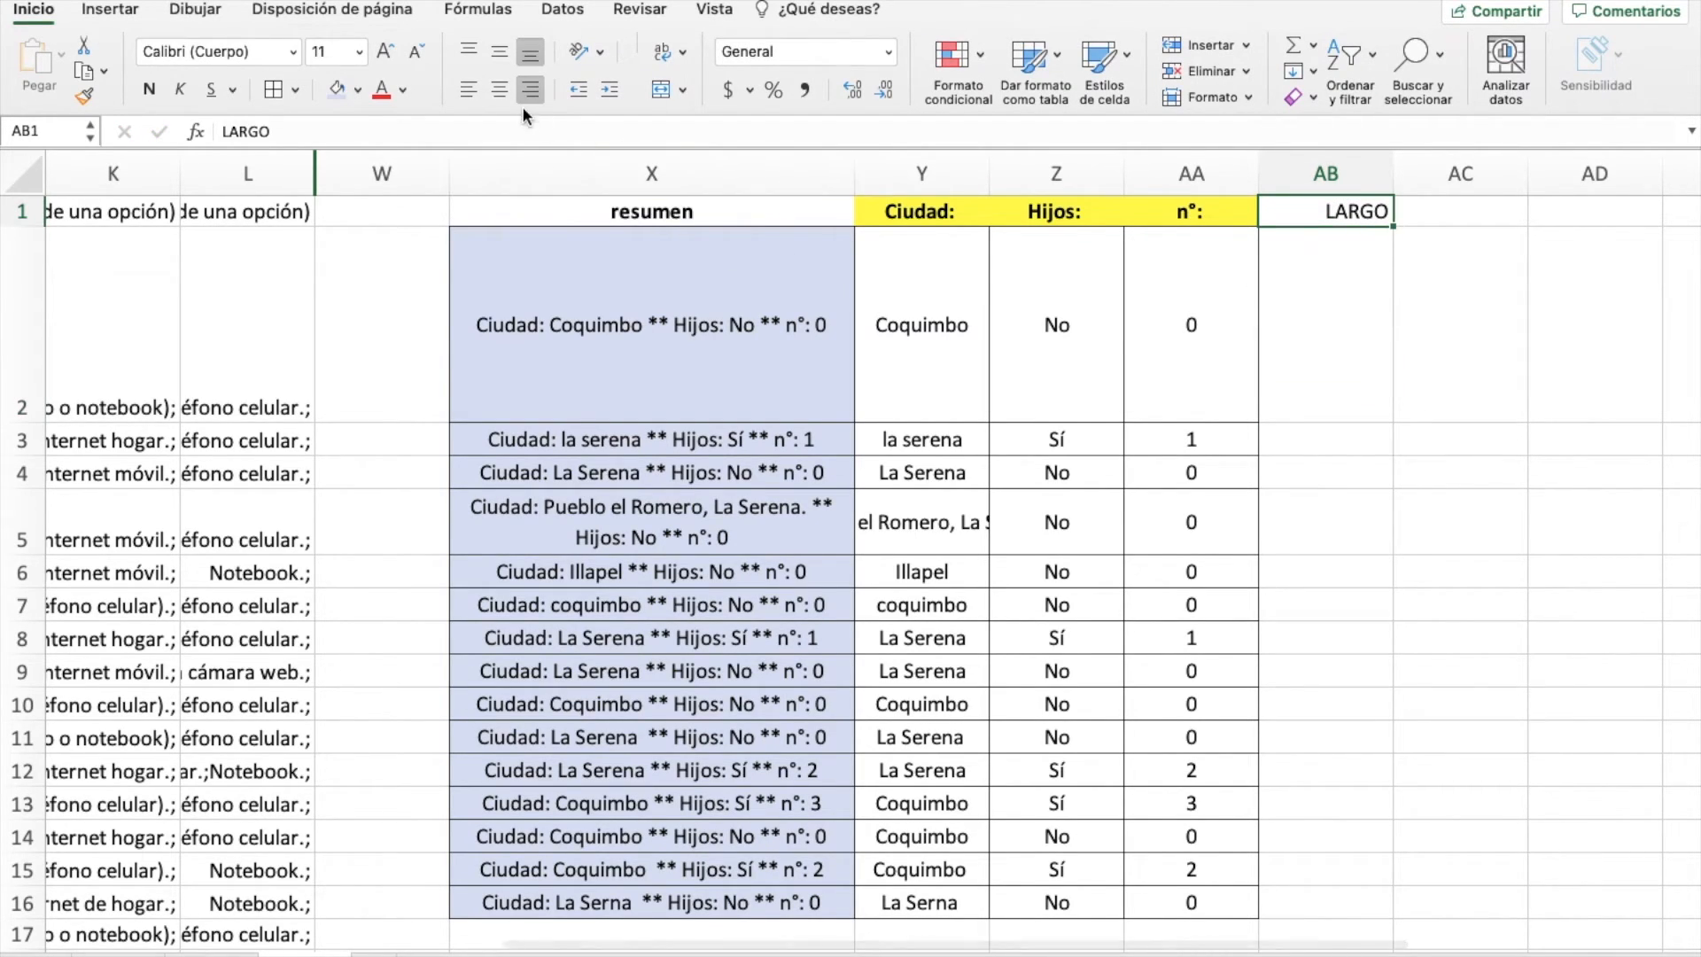
{"action": "left_click", "coordinate": [499, 89]}
- Enter the formula =LARGO(X2) in AB2 to count the characters of the first summary
{"action": "left_click", "coordinate": [1294, 323]}
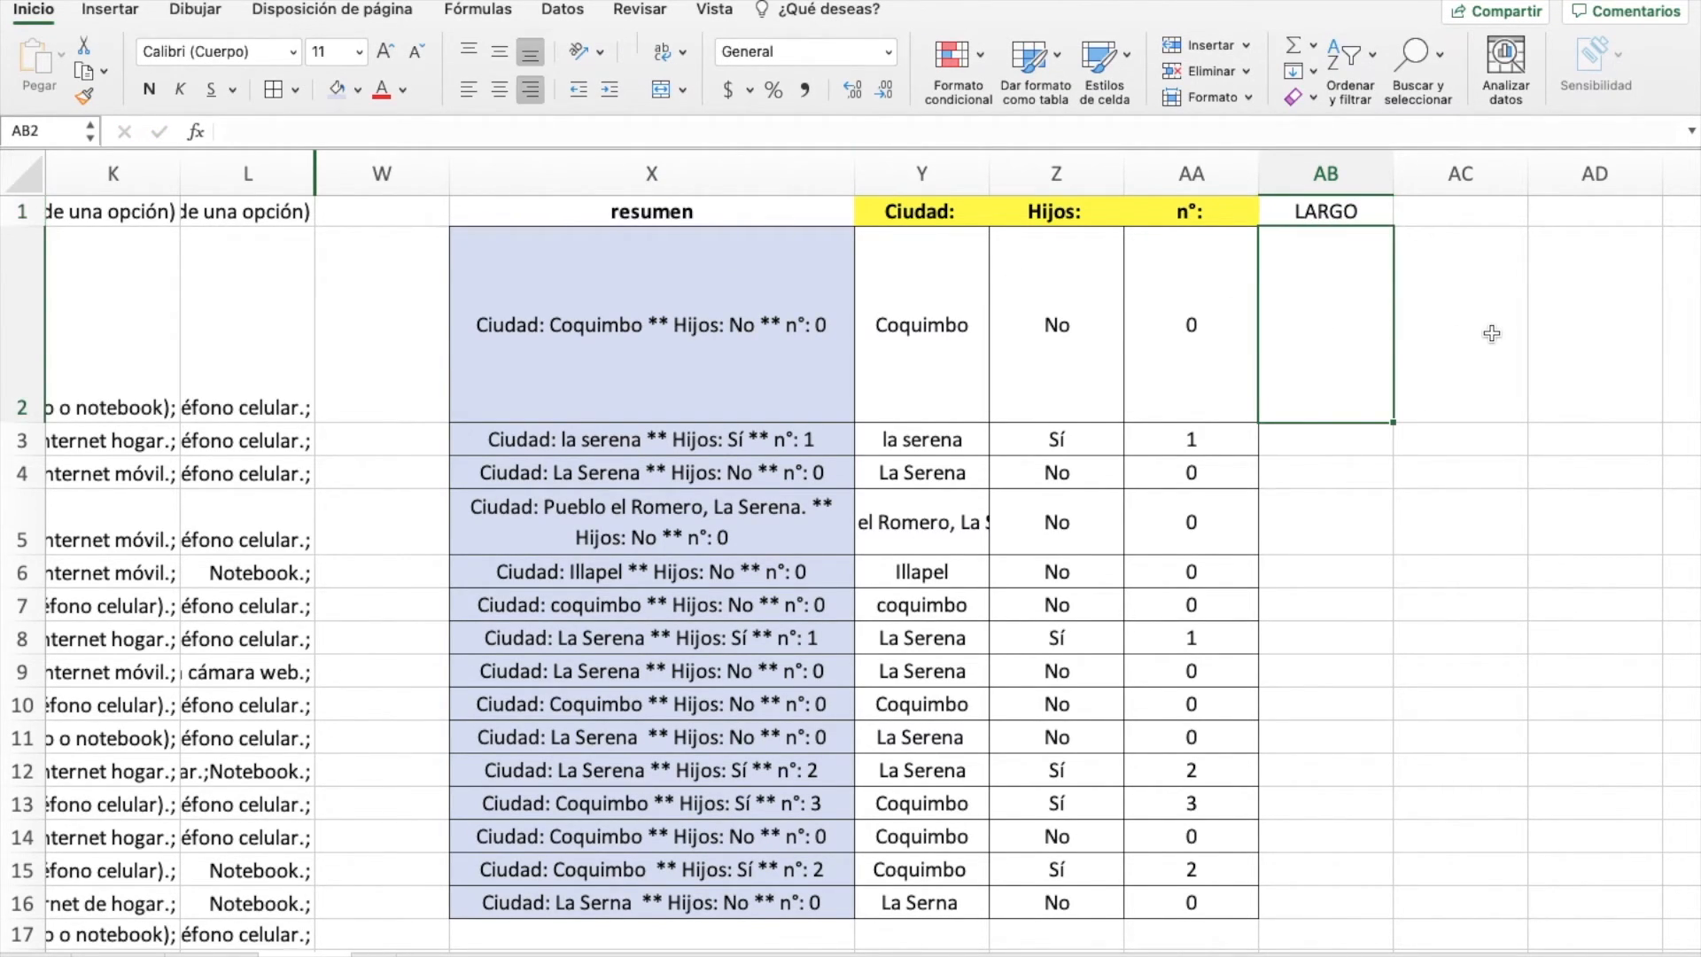
{"action": "type", "text": "="}
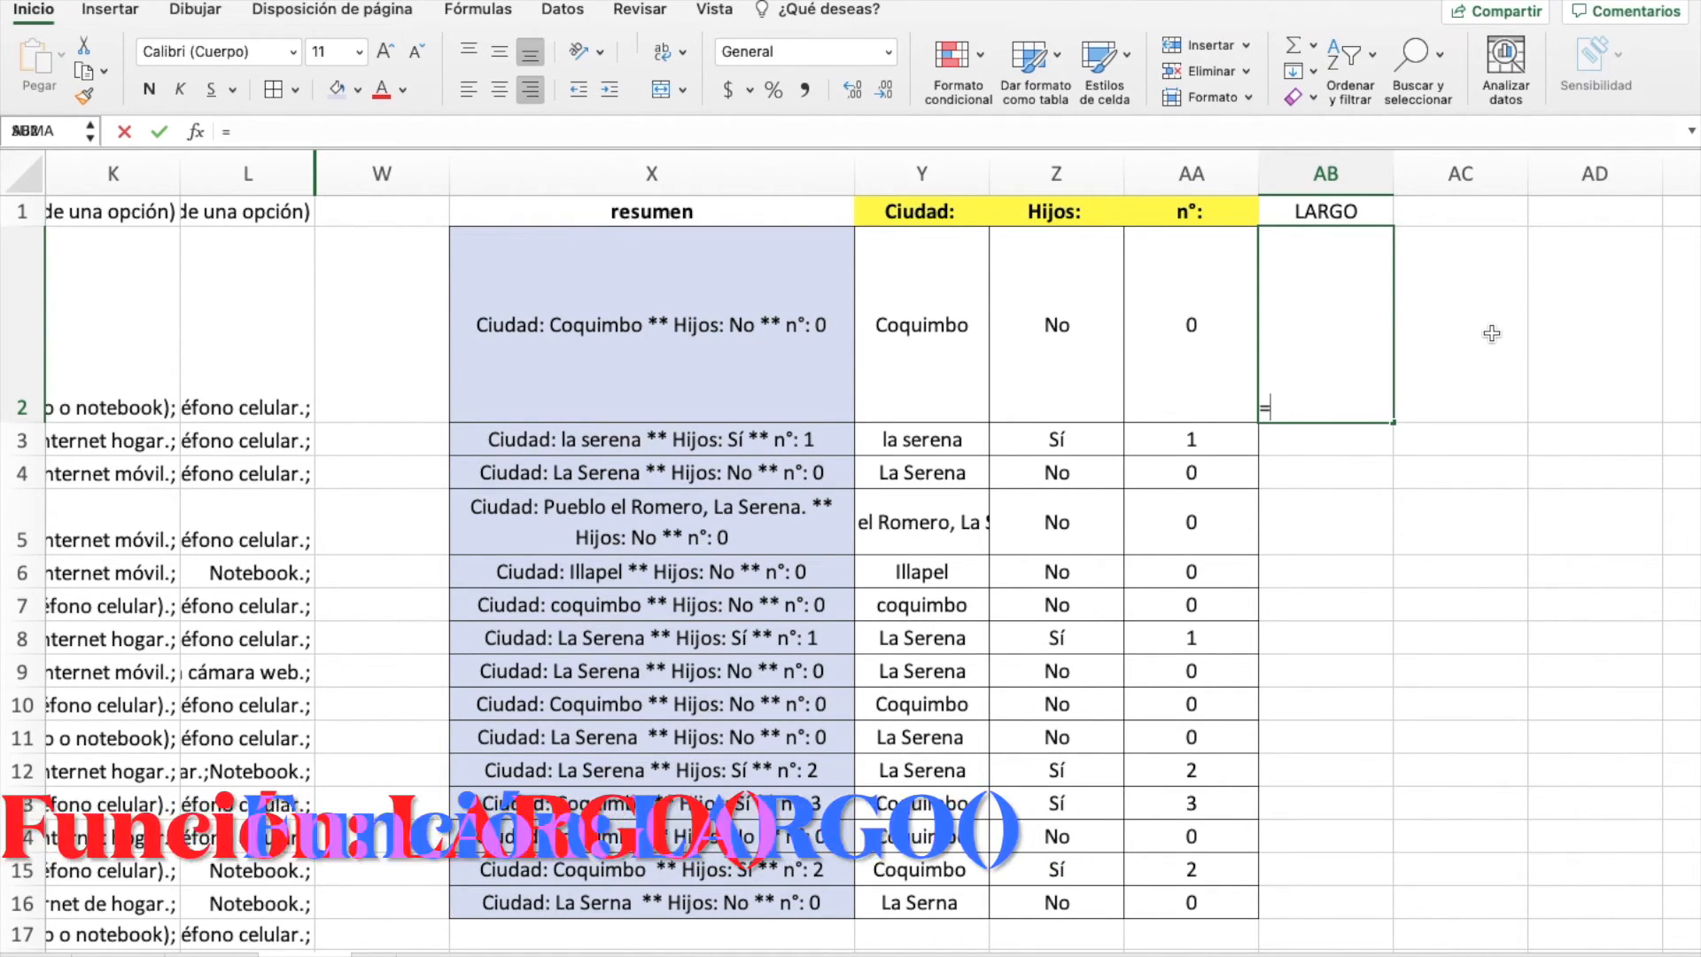
{"action": "type", "text": "LARGO("}
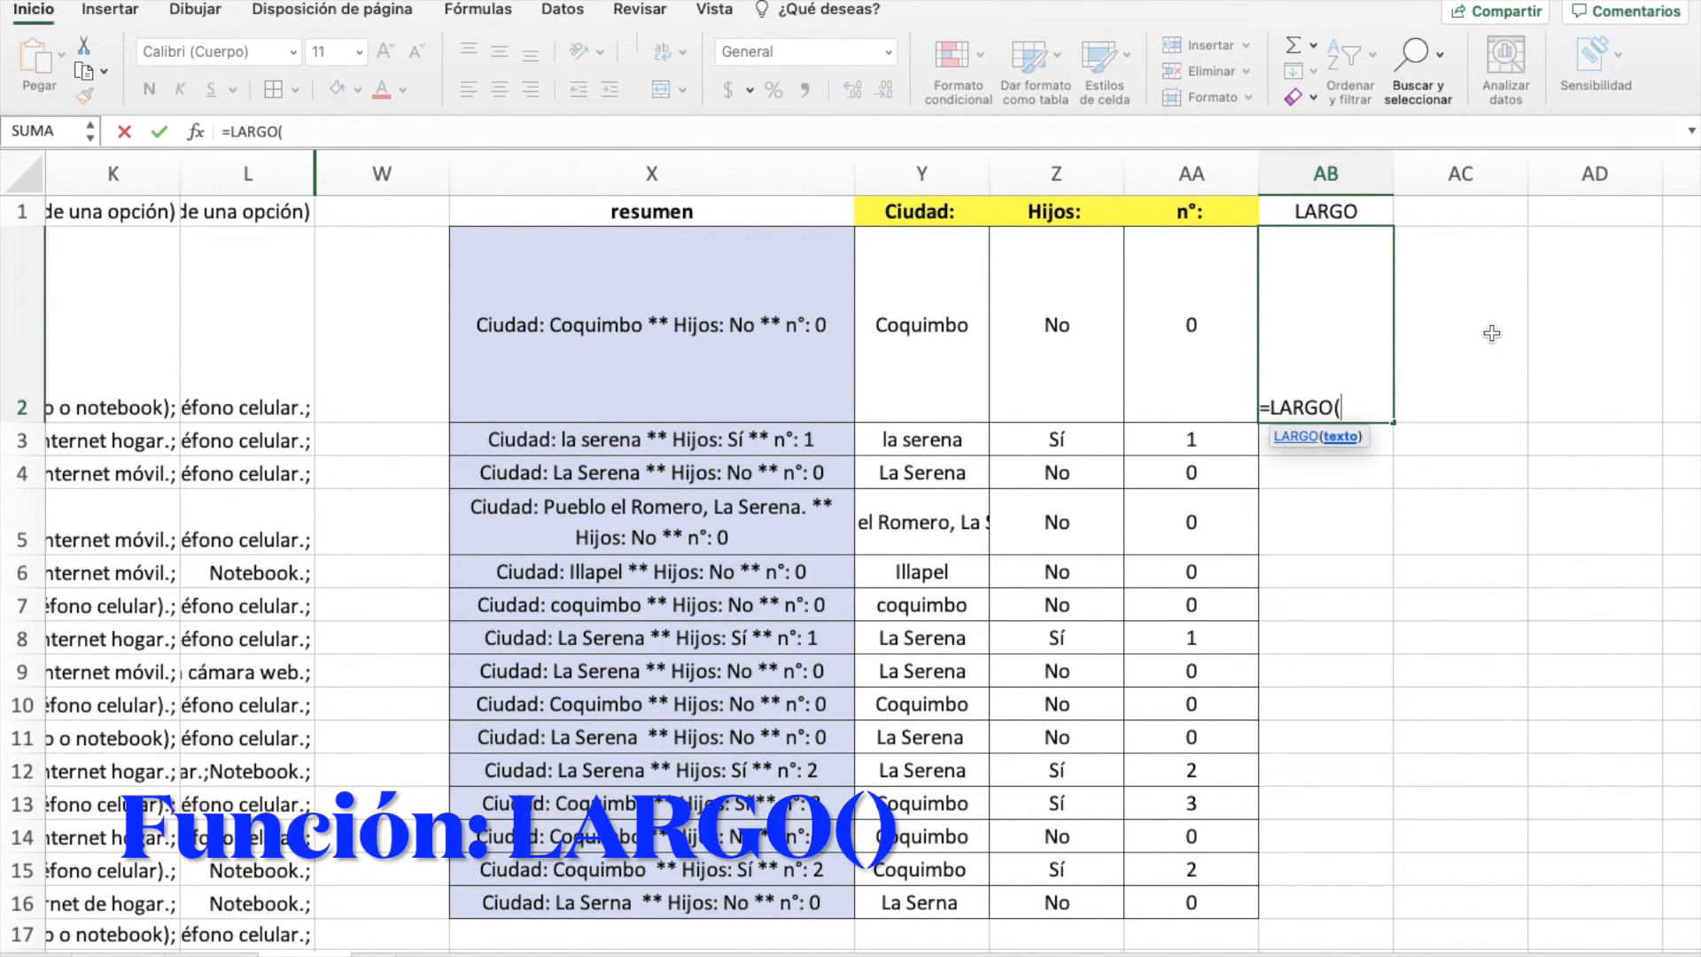
{"action": "left_click", "coordinate": [788, 328]}
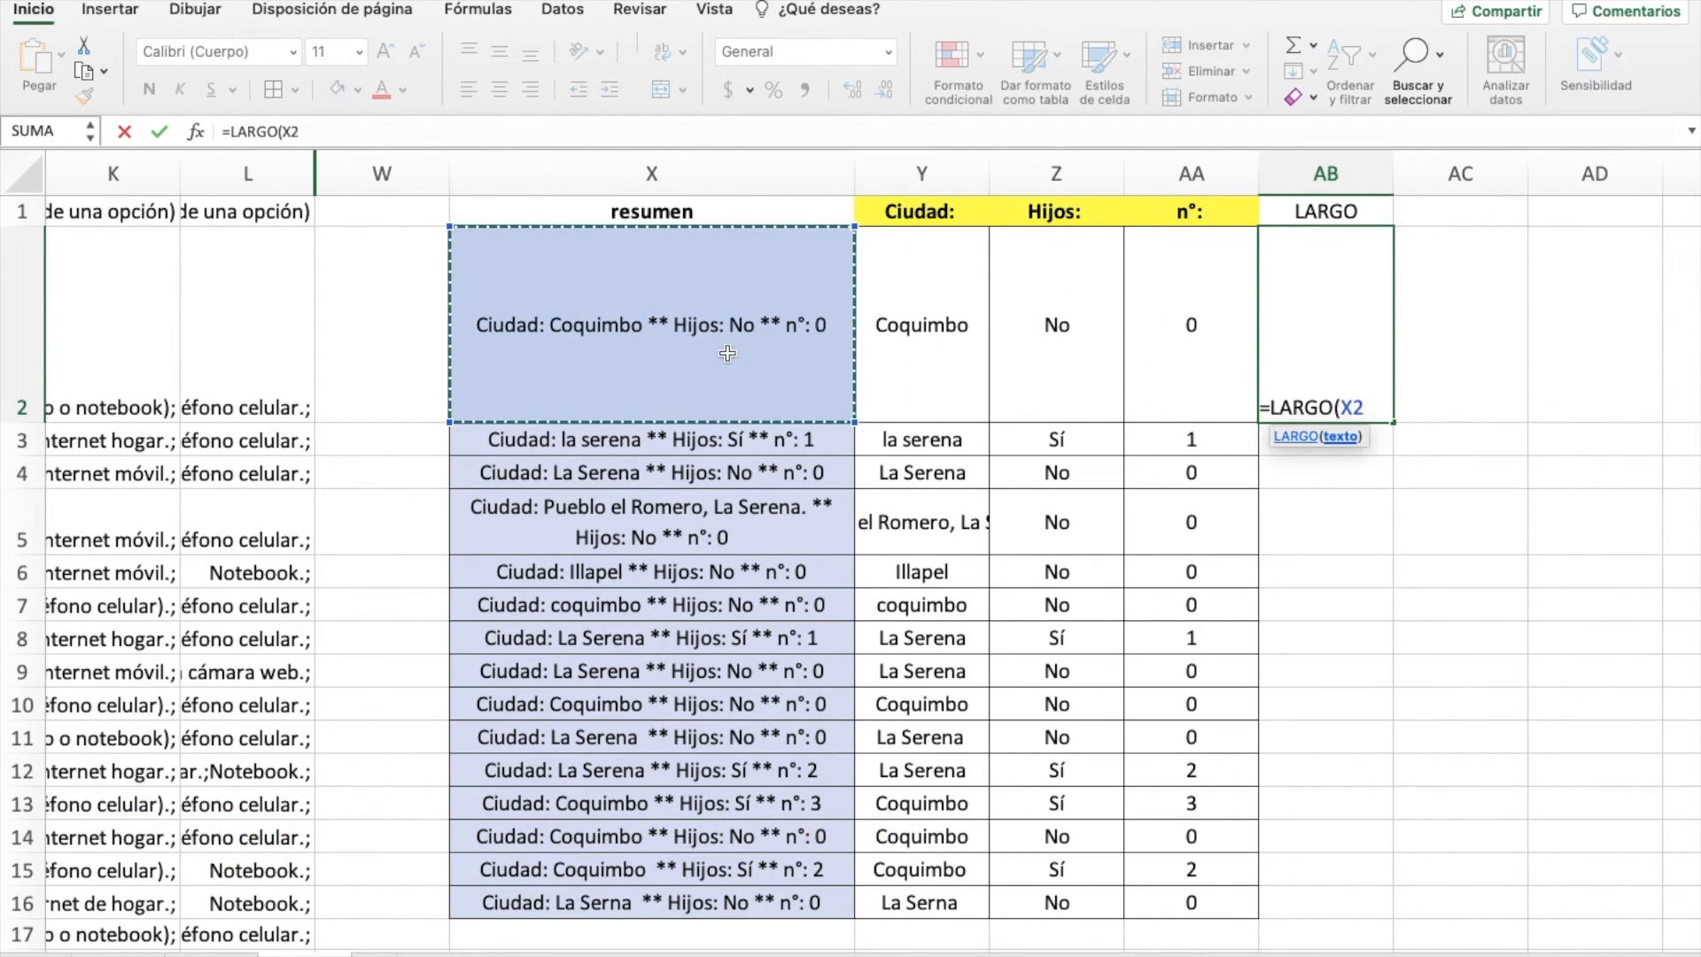
{"action": "type", "text": ")"}
{"action": "key", "text": "Return"}
- Centre AB2 vertically and horizontally, and copy its LARGO formula down to AB16
{"action": "key", "text": "Up"}
{"action": "left_click", "coordinate": [500, 51]}
{"action": "left_click", "coordinate": [499, 90]}
{"action": "left_click_drag", "start_coordinate": [1394, 428], "coordinate": [1390, 913]}
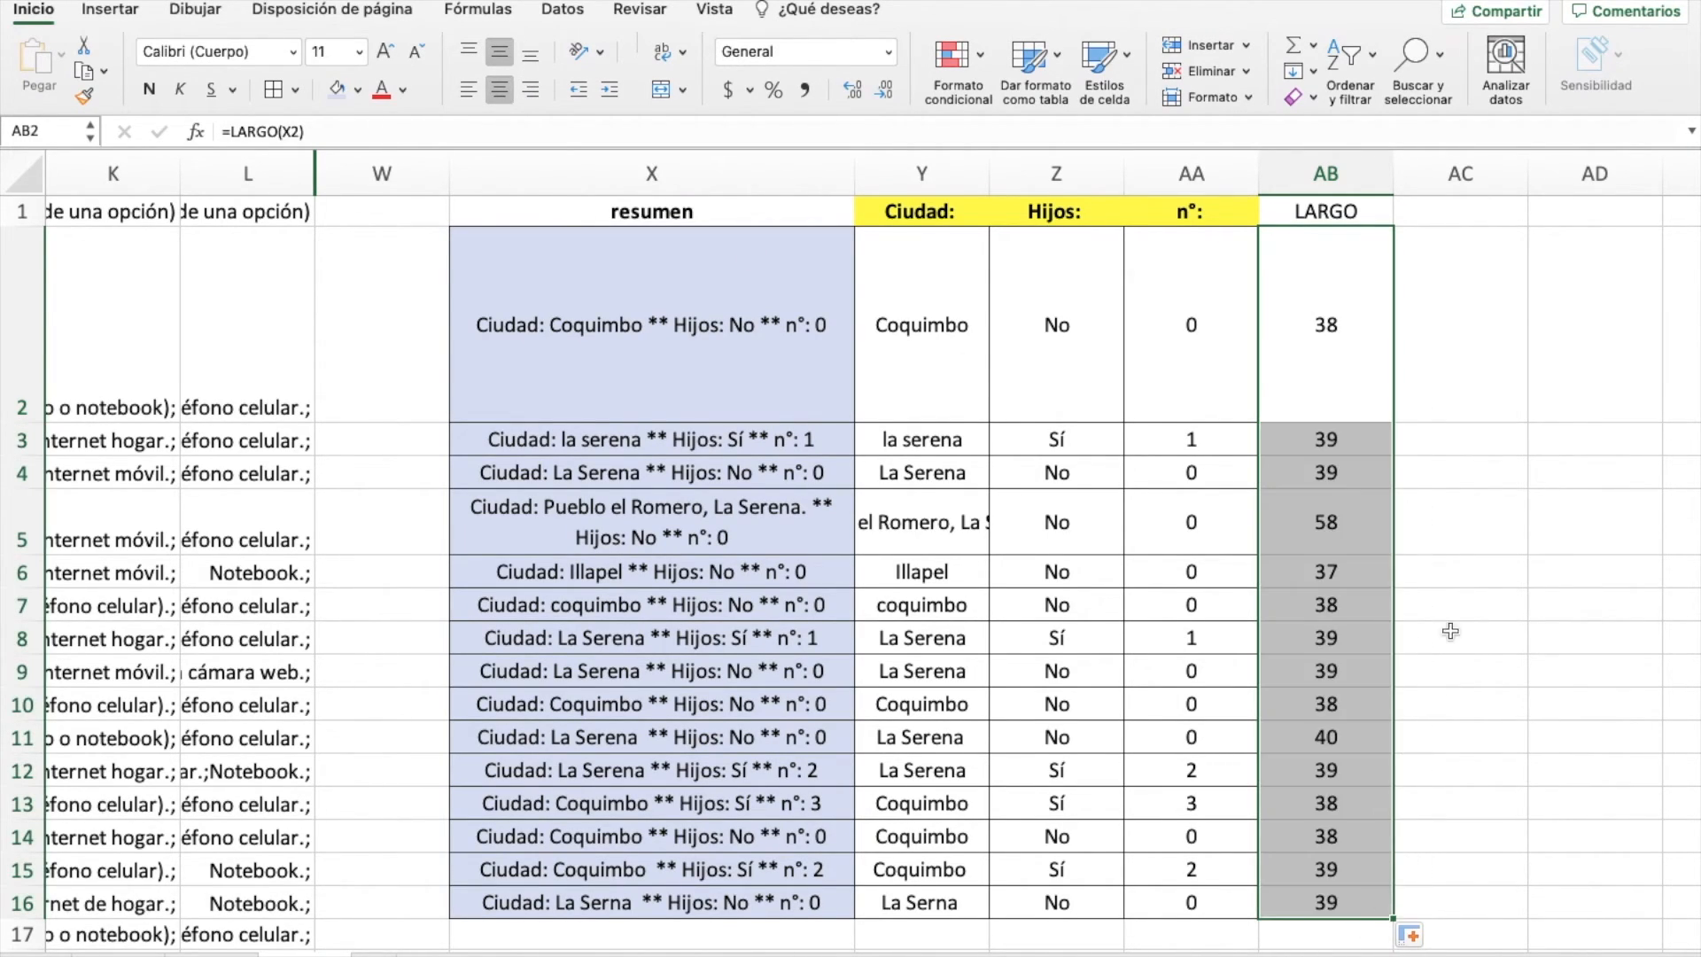
{"action": "left_click", "coordinate": [1470, 497]}
- Review the LARGO formula in AB2 against the summary in X2, and look over the length column from AB1 to AB16
{"action": "double_click", "coordinate": [1375, 353]}
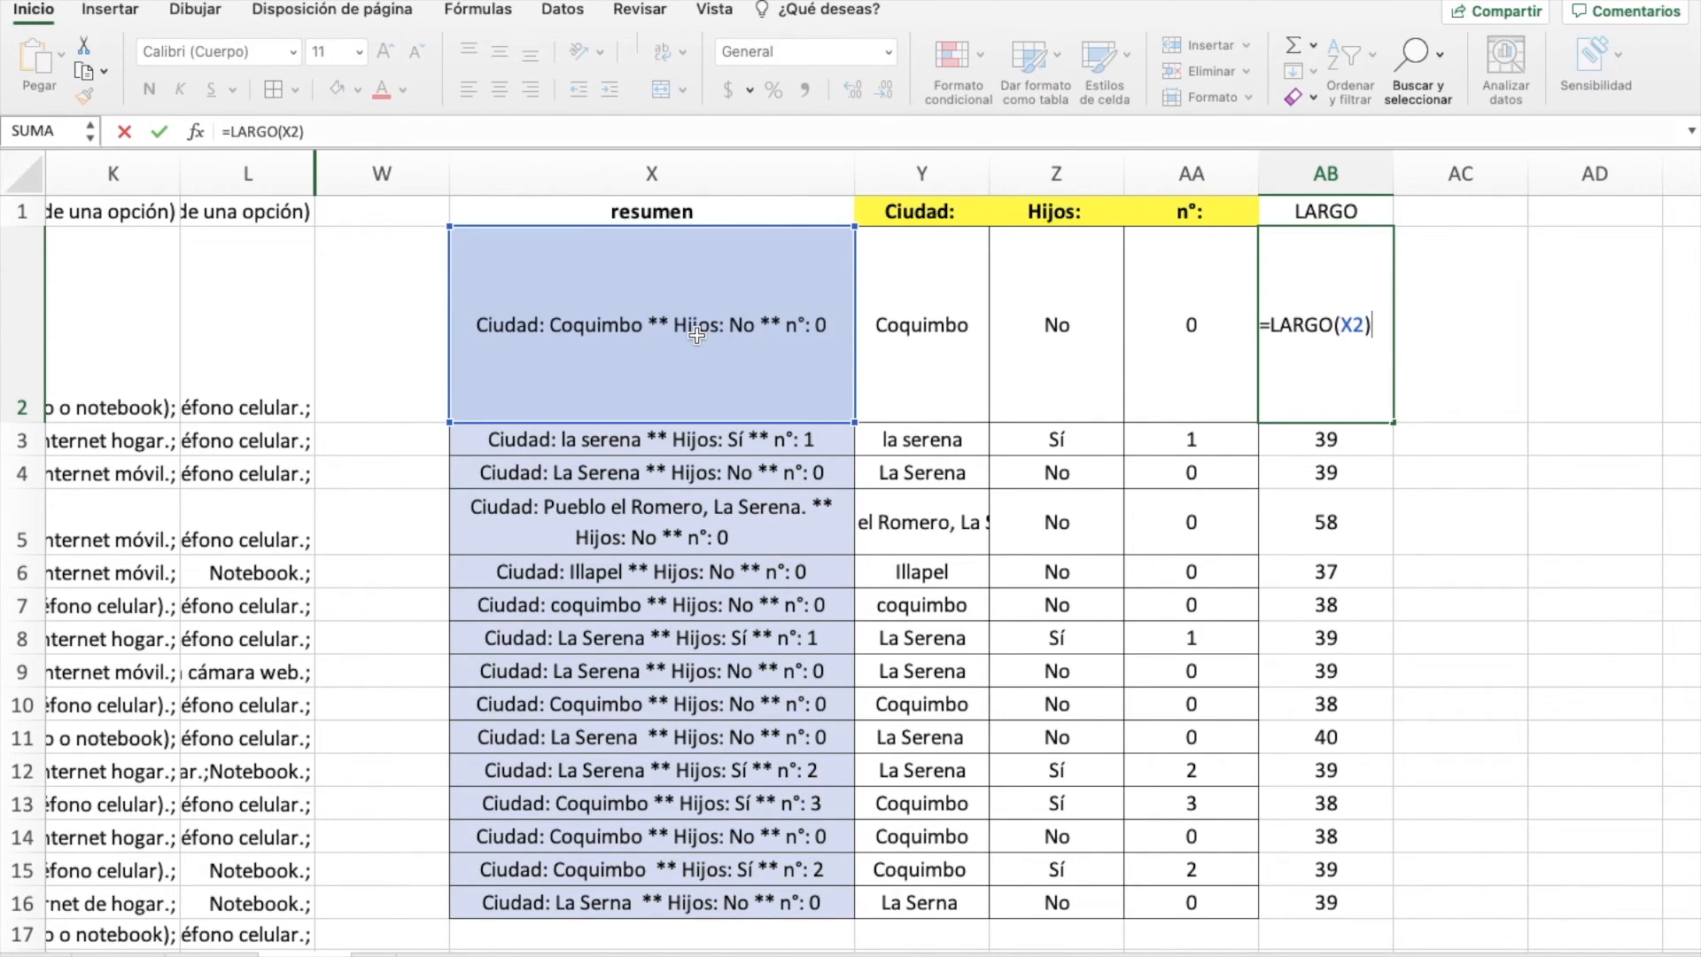
{"action": "key", "text": "Return"}
{"action": "left_click_drag", "start_coordinate": [1345, 383], "coordinate": [1328, 903]}
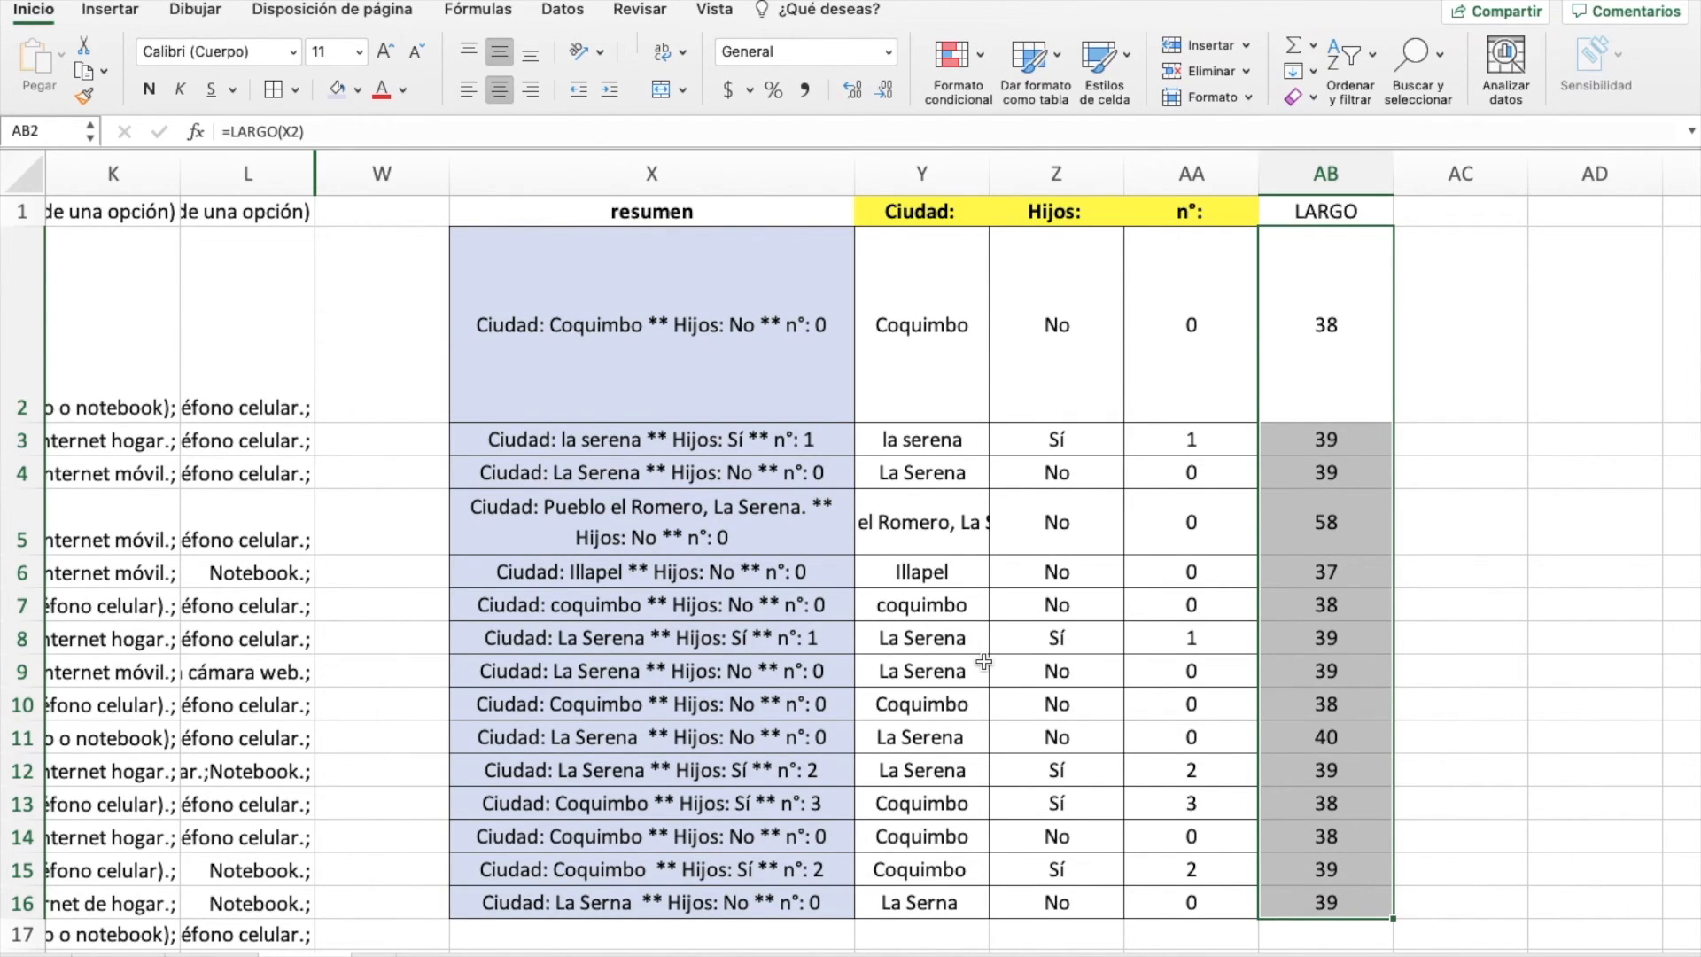
{"action": "left_click", "coordinate": [774, 403]}
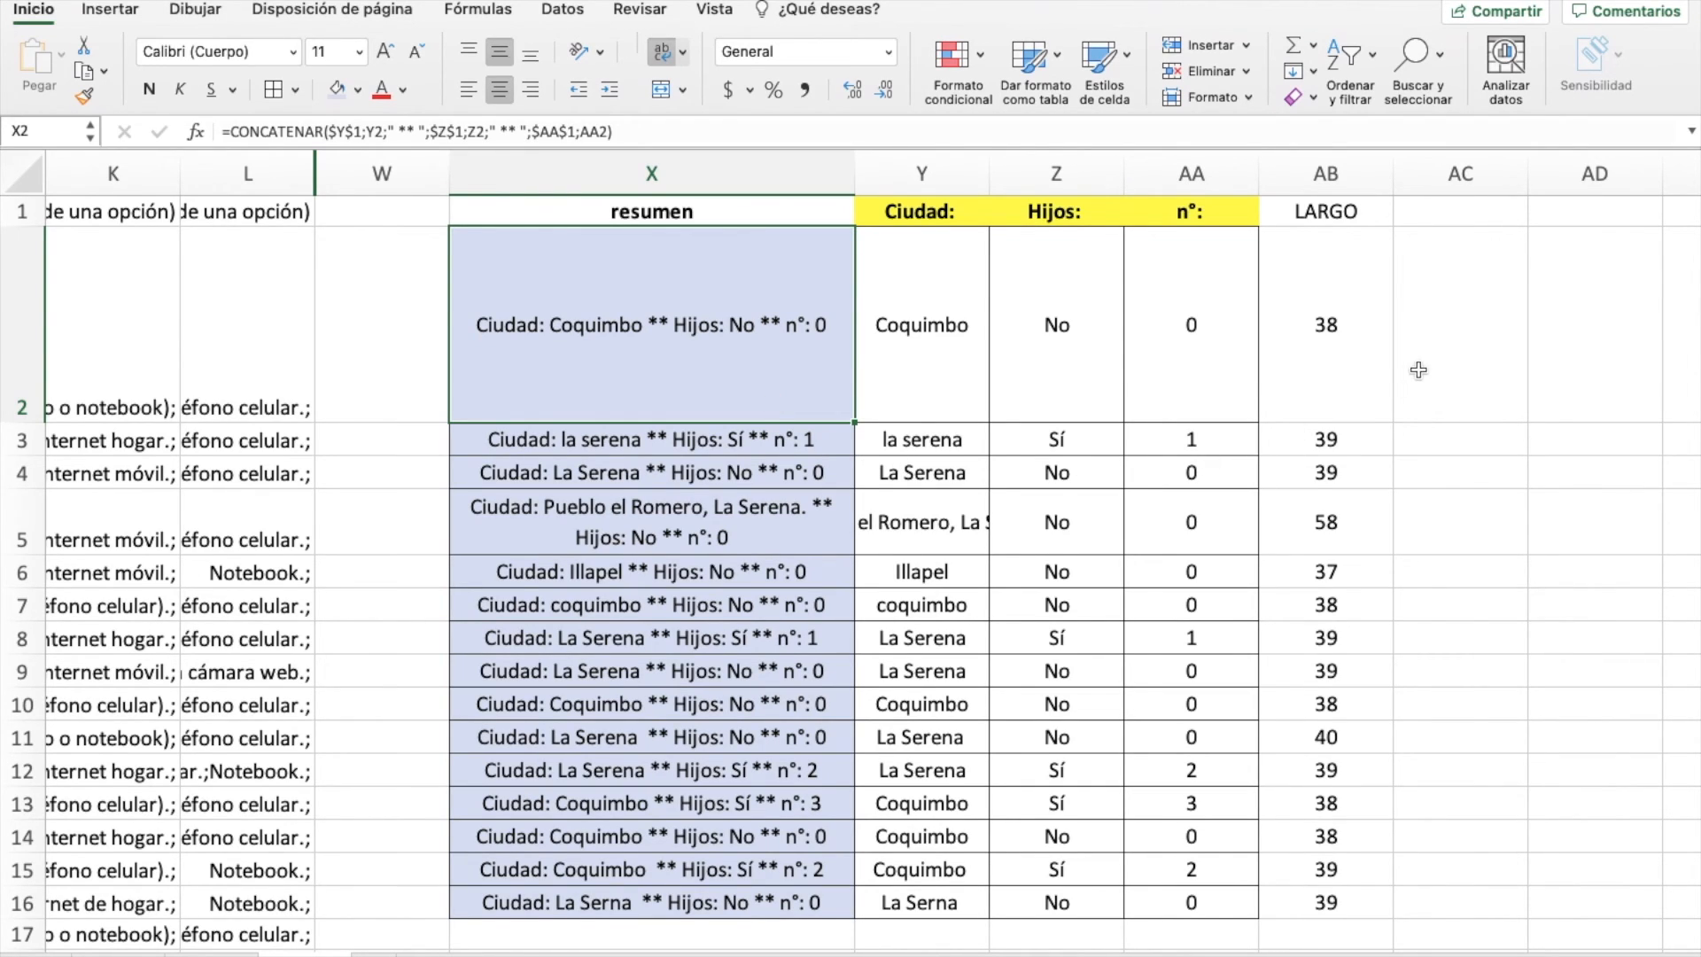
{"action": "left_click", "coordinate": [1385, 369]}
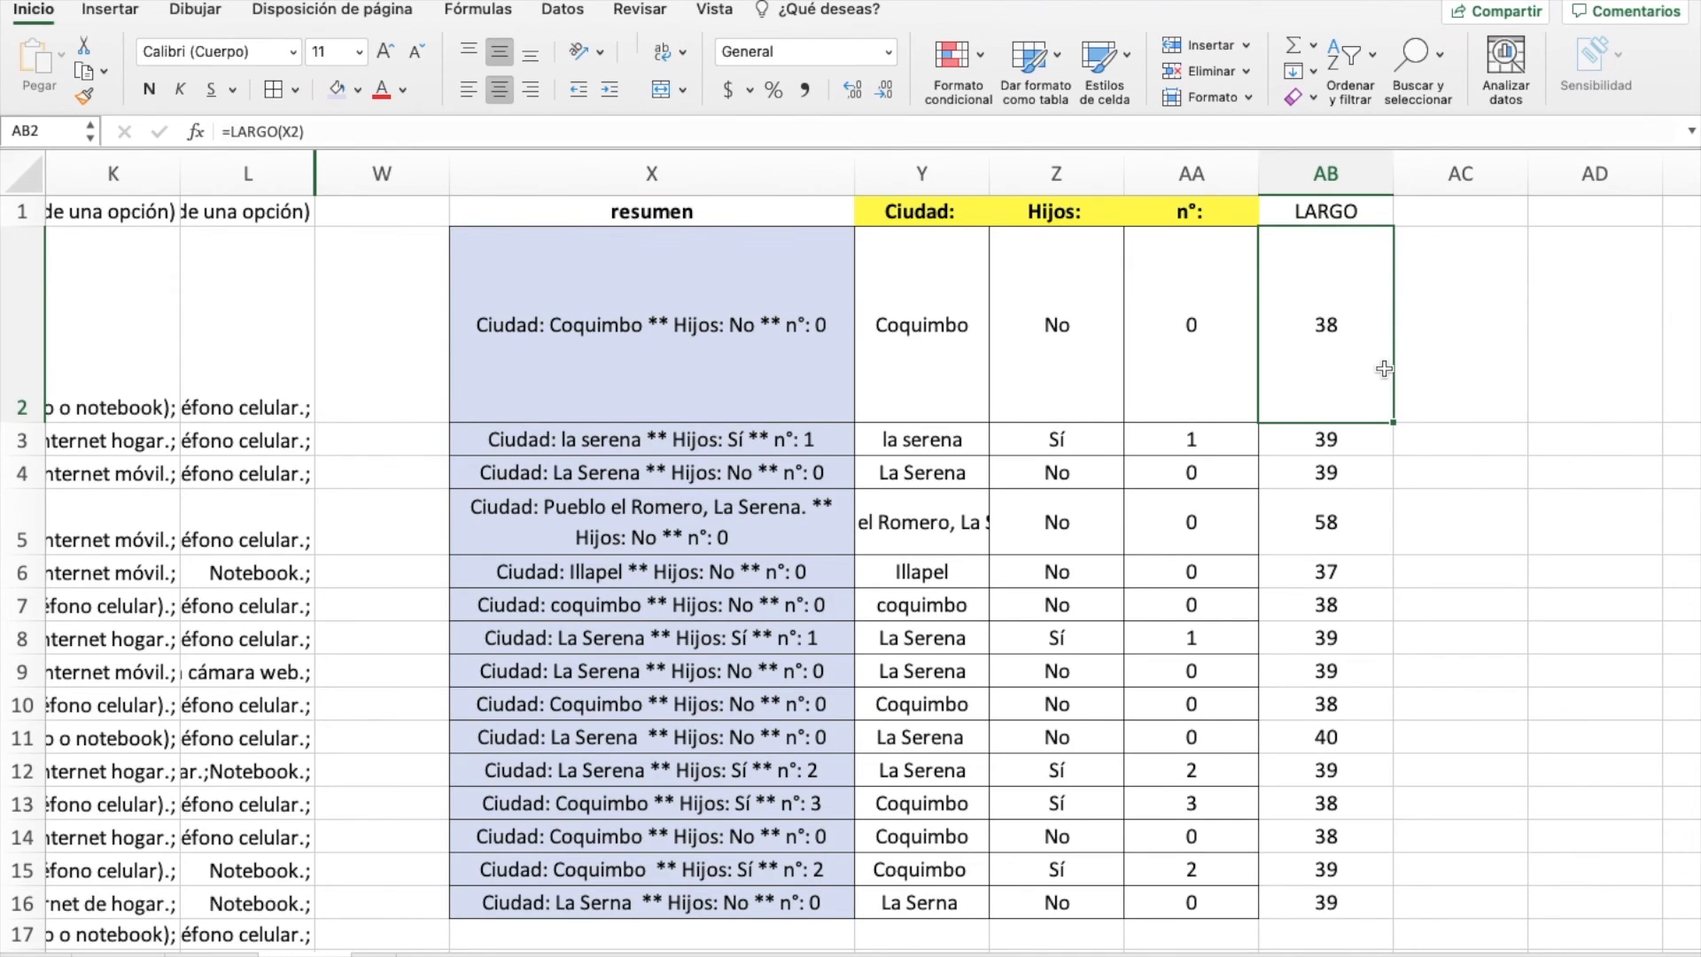
{"action": "left_click", "coordinate": [717, 379]}
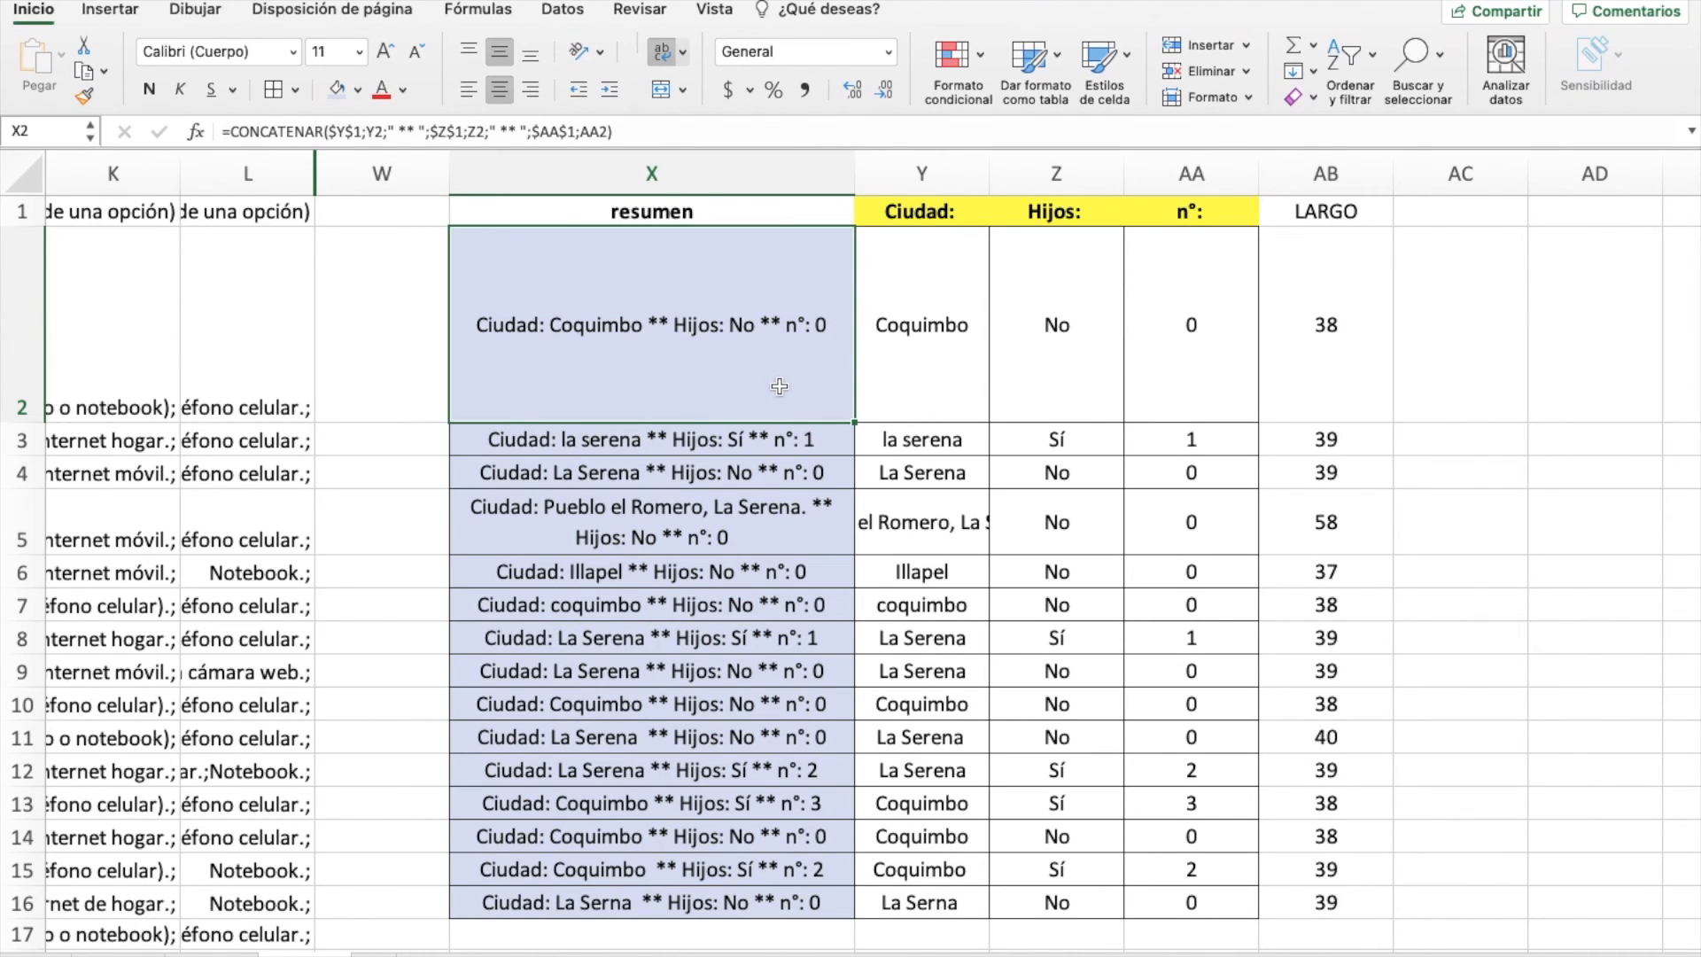
{"action": "left_click_drag", "start_coordinate": [1375, 209], "coordinate": [1368, 917]}
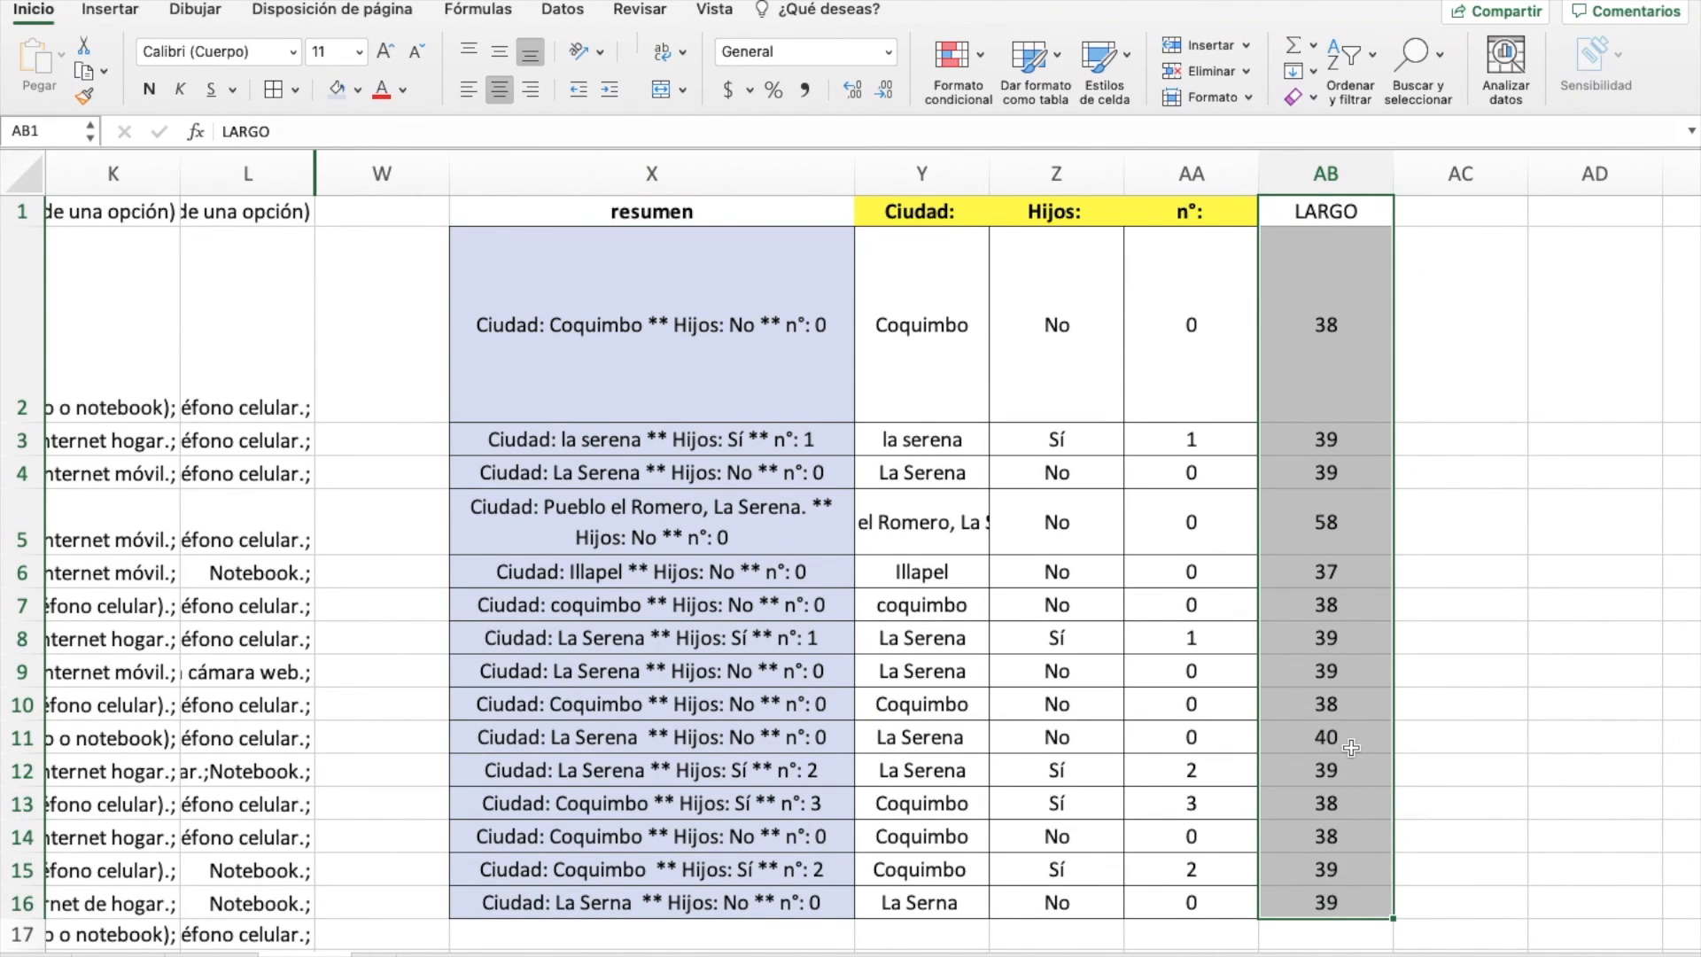